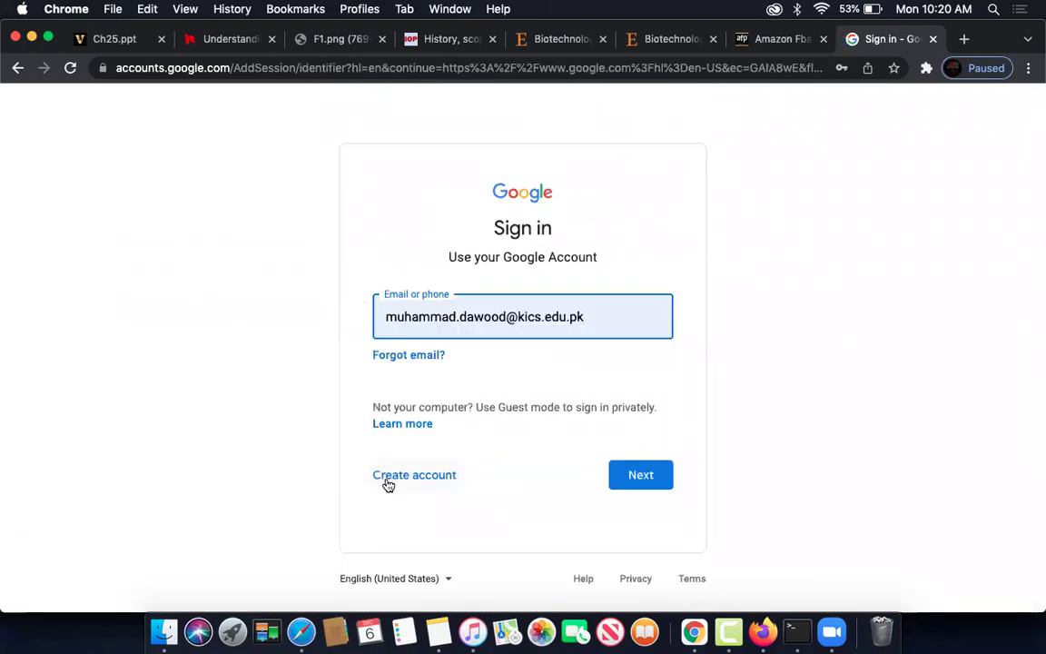
- Start a Google account for managing a business and fill in the first name, last name and username
left_click(390, 479)
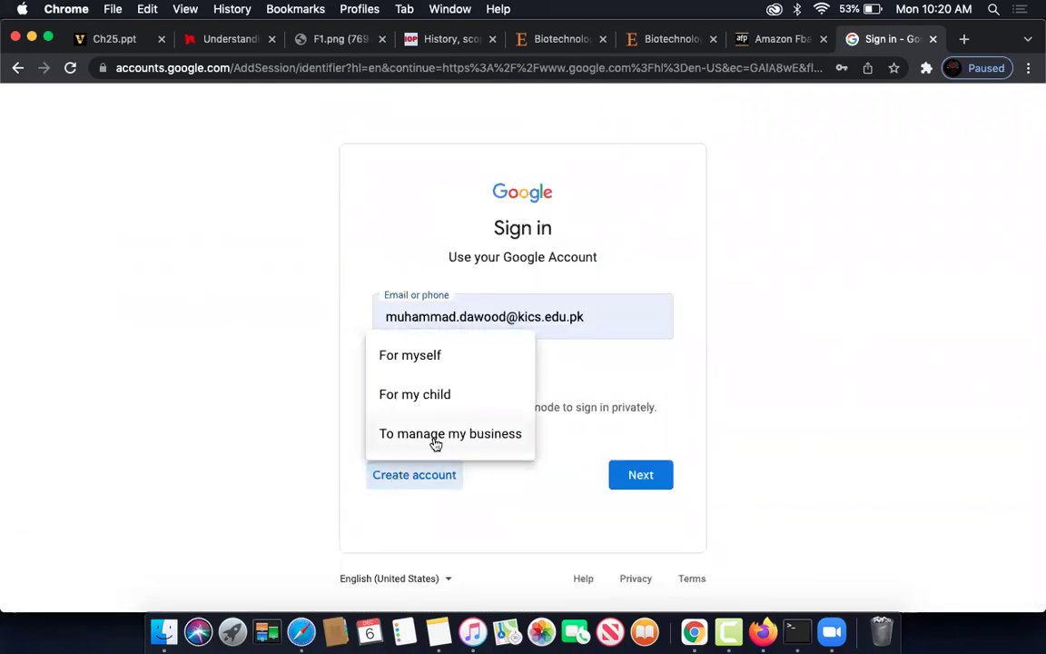
left_click(436, 443)
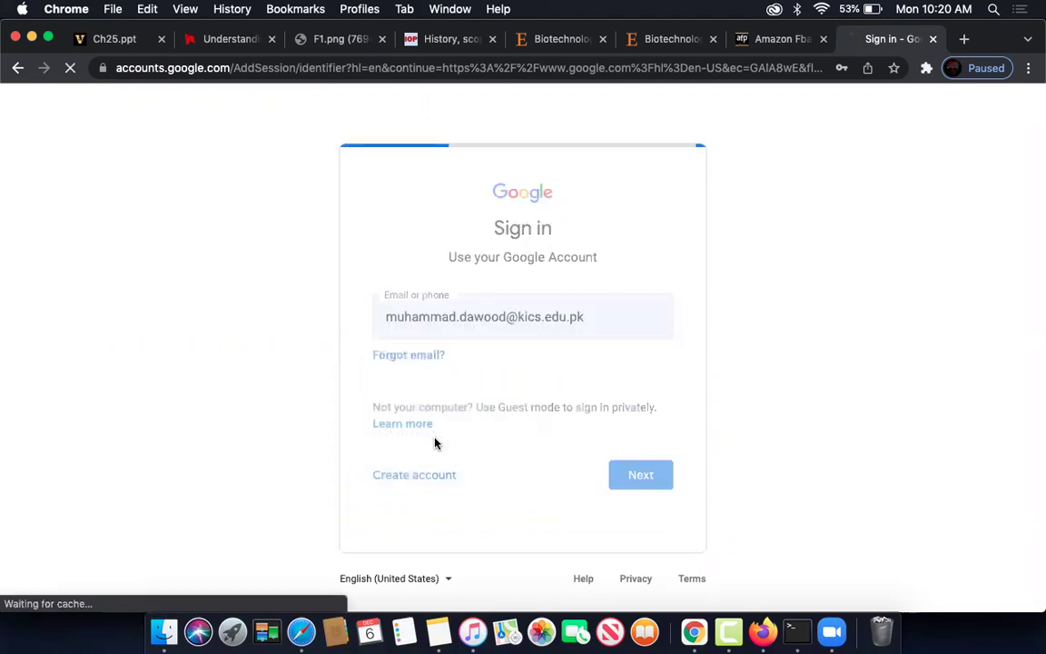
left_click(315, 252)
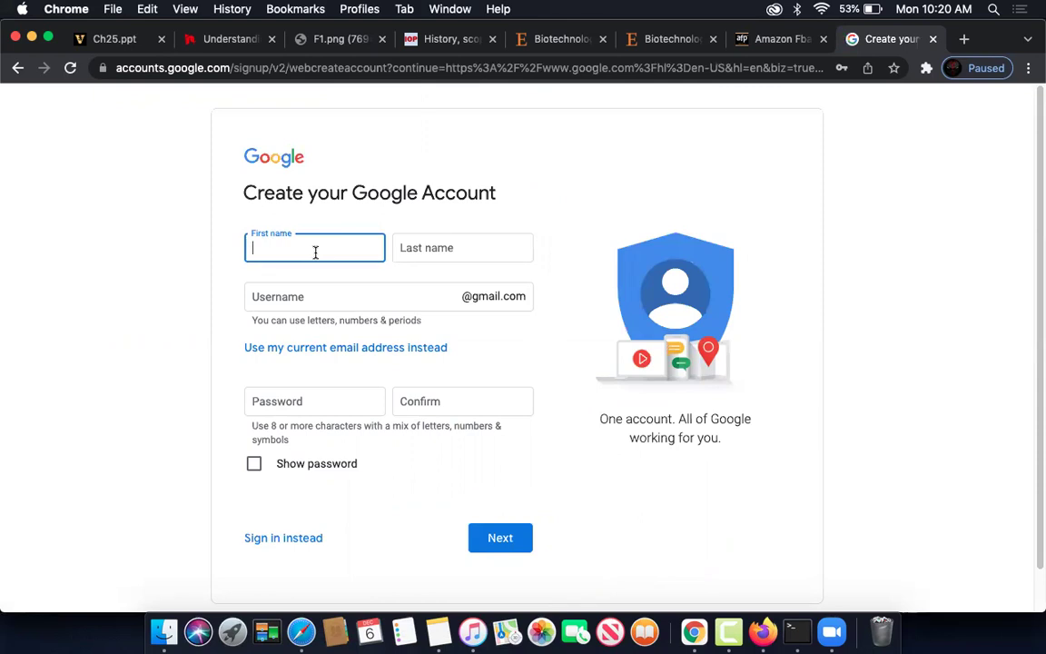
type("Fr")
key("Tab")
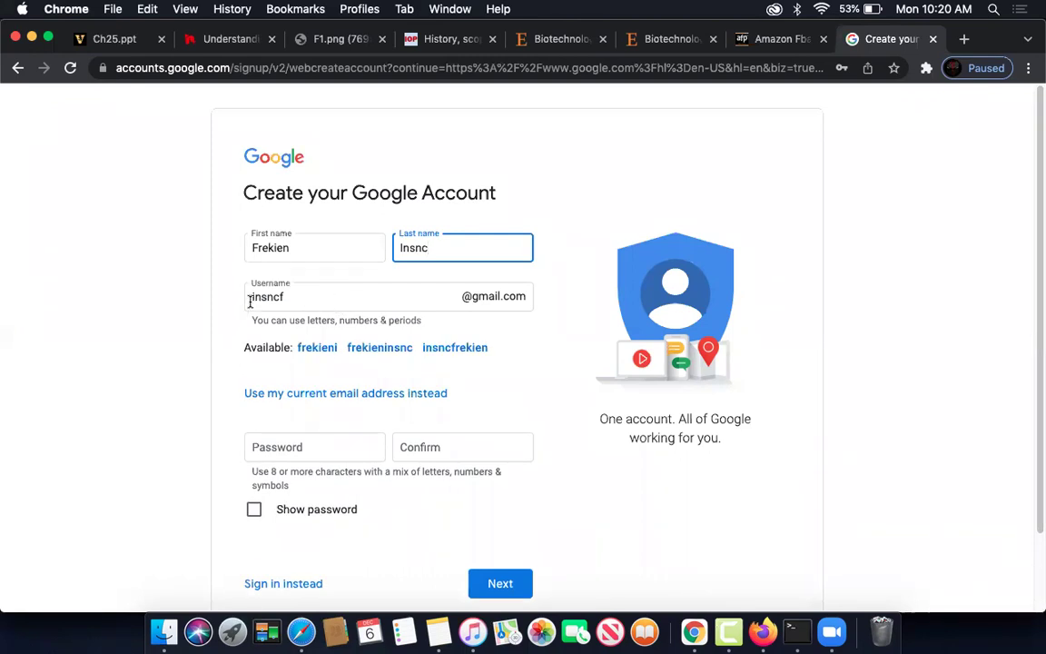
left_click_drag(250, 302, 306, 297)
left_click(564, 367)
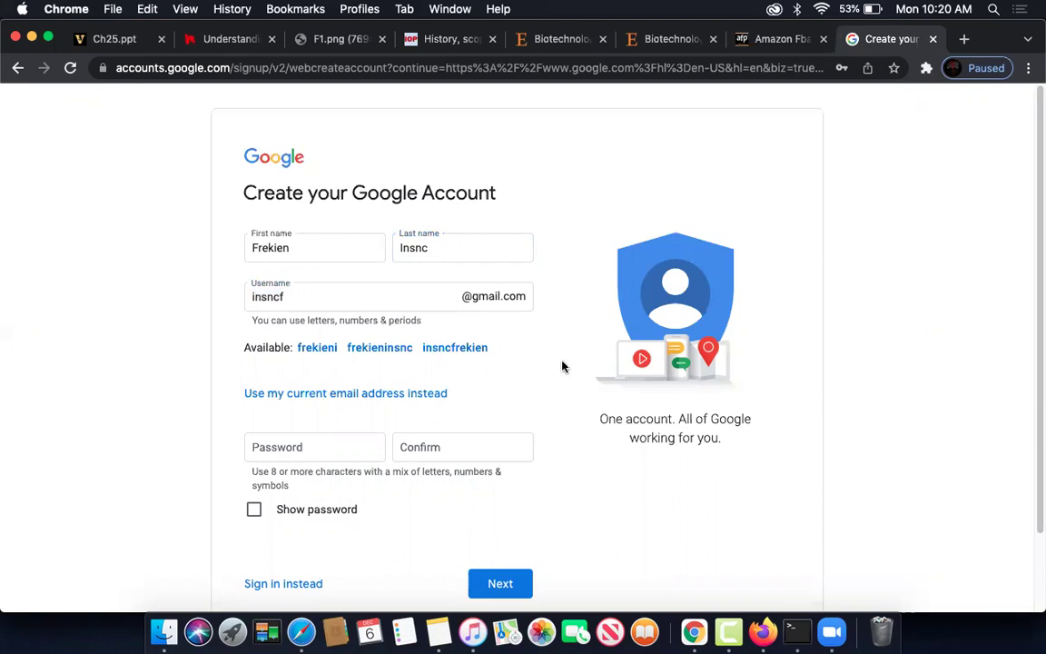
- Fill the password from a saved entry, confirm it, and submit the details
scroll(509, 359, "down", 2)
left_click(285, 357)
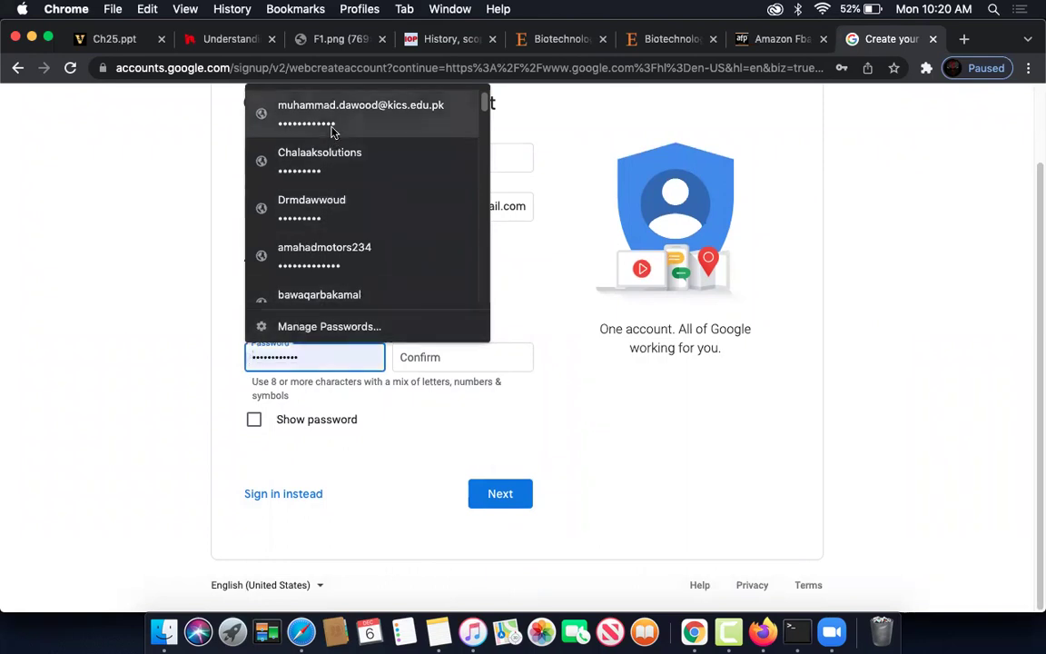
left_click(330, 156)
left_click(430, 354)
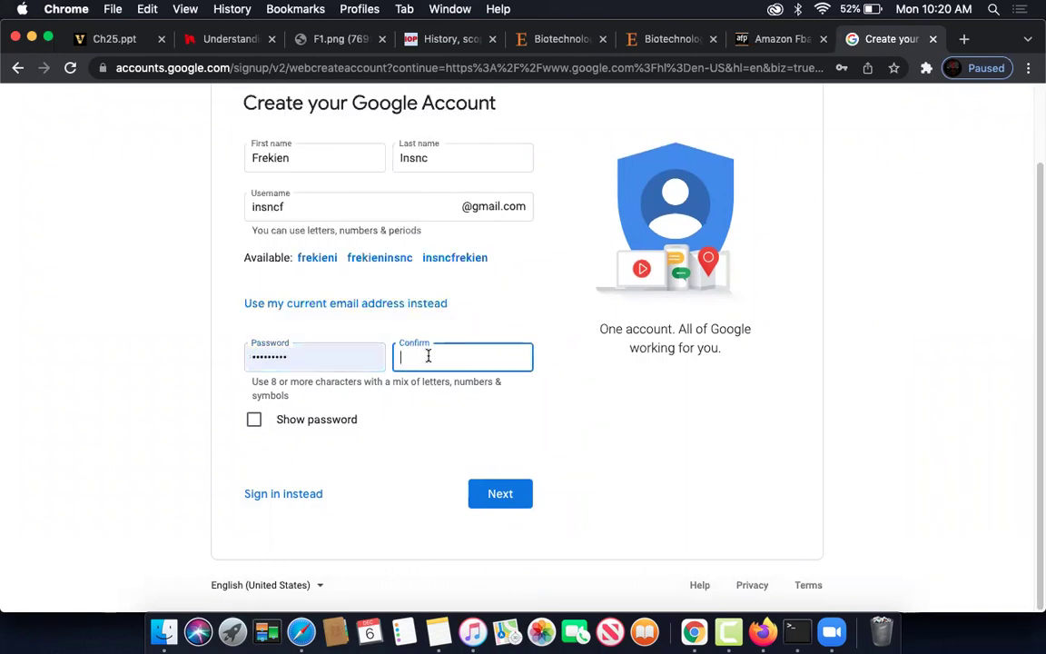
type("••••••")
left_click(253, 418)
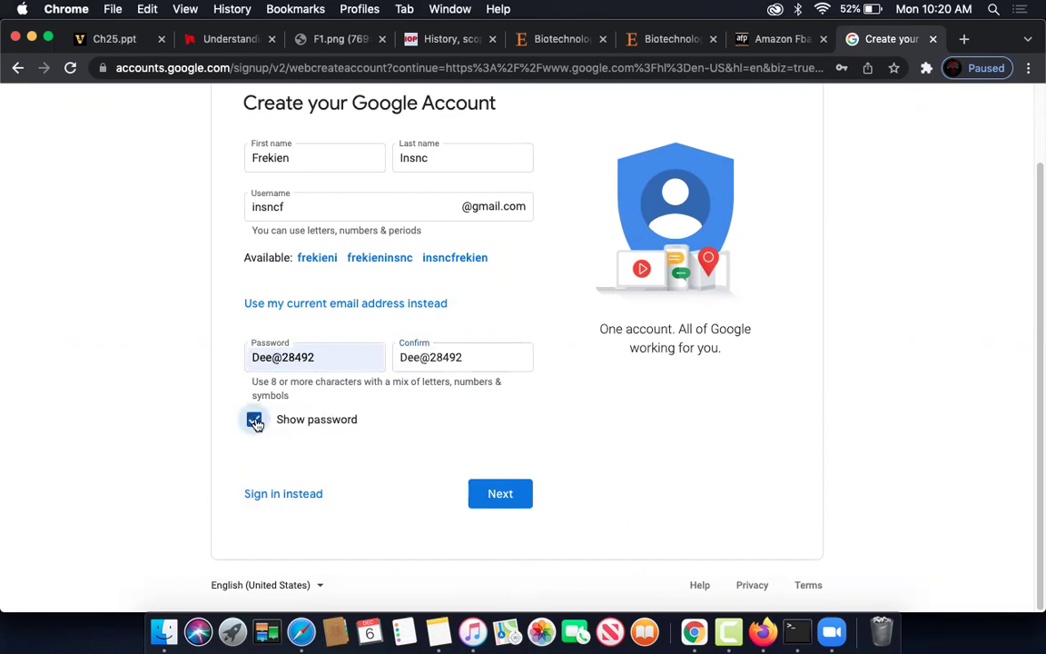
left_click(253, 419)
left_click(500, 500)
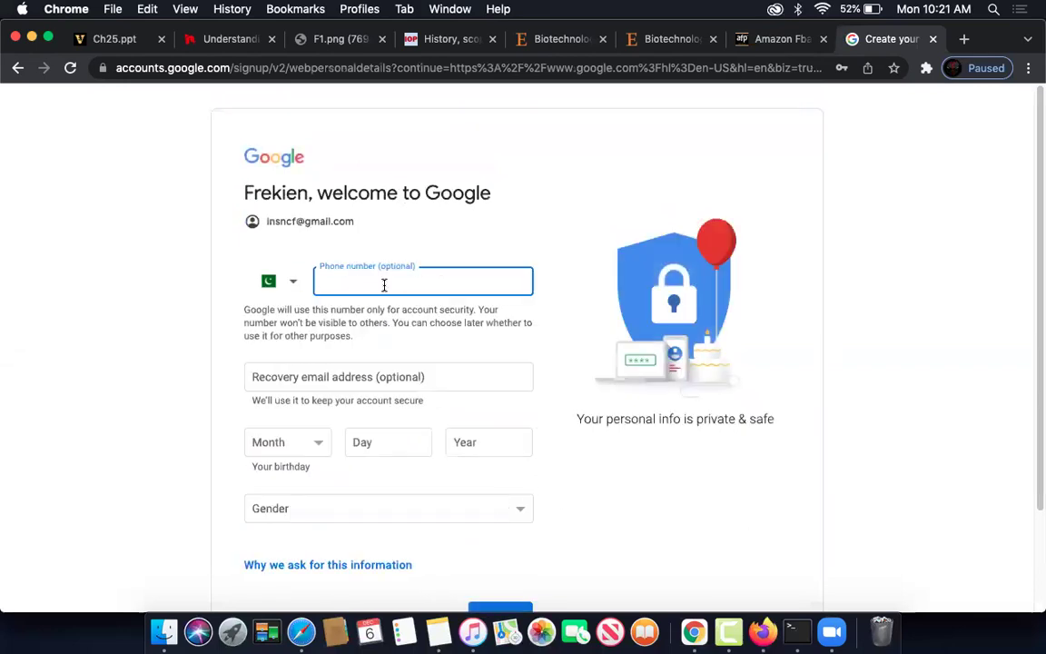
- Enter the birthday December 25, 1985, pick a gender, and submit the personal details
scroll(336, 363, "down", 3)
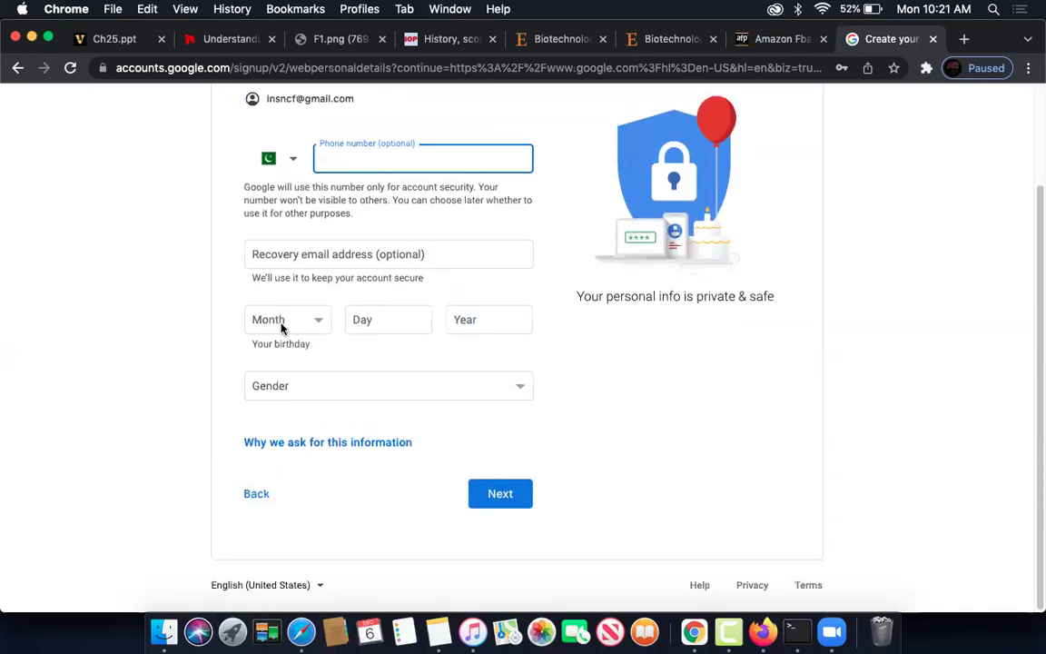
left_click(284, 320)
left_click(281, 489)
left_click(389, 313)
type("25")
left_click(505, 323)
type("1")
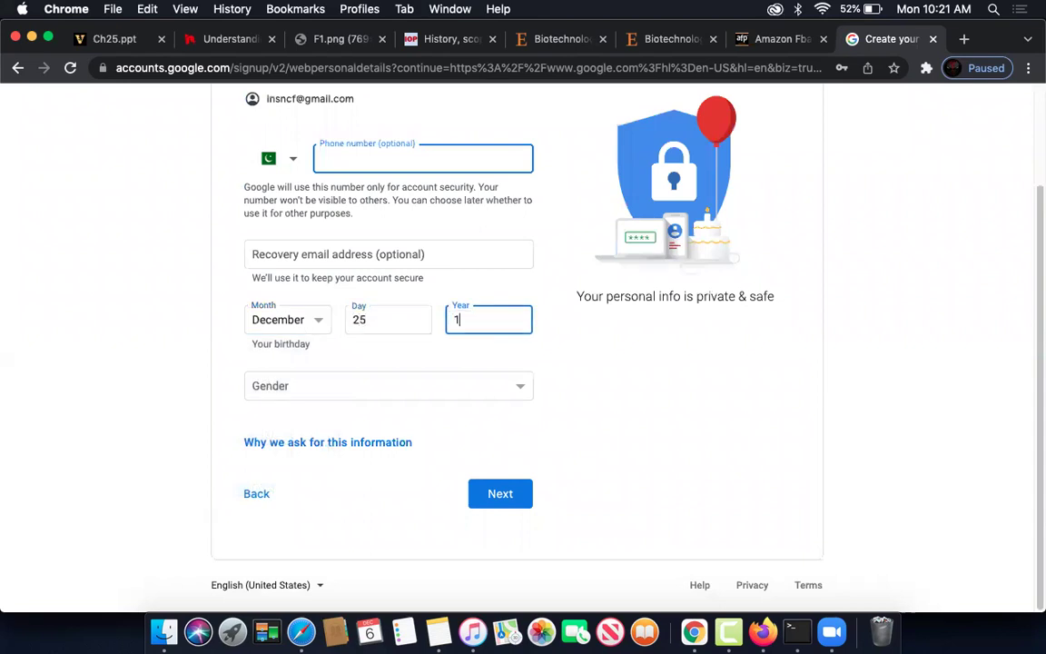
type("985")
left_click(373, 390)
left_click(371, 402)
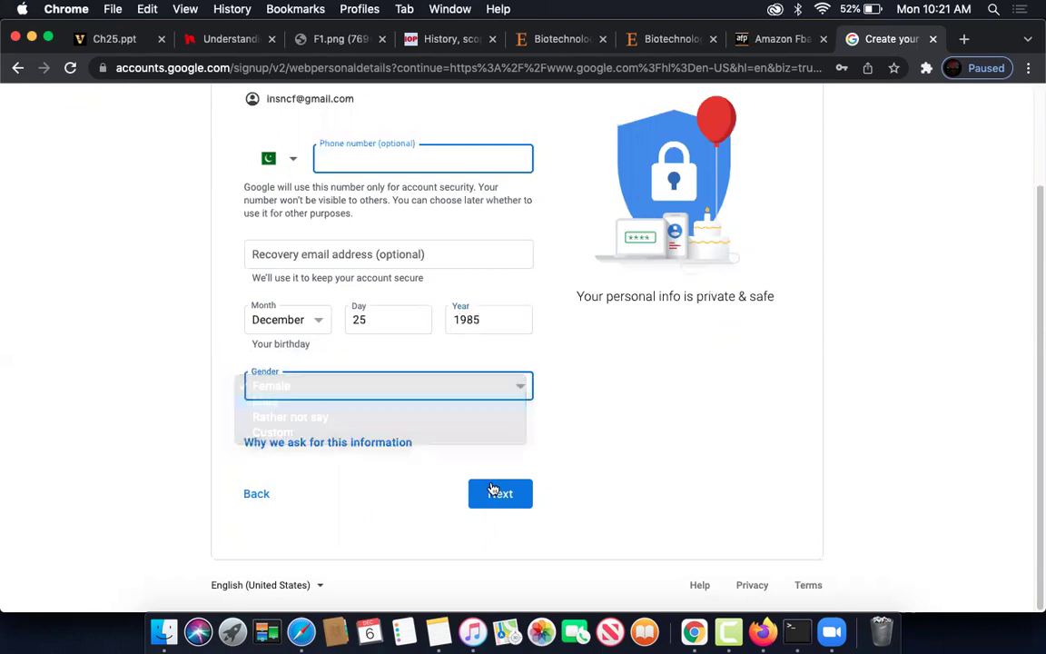
left_click(495, 493)
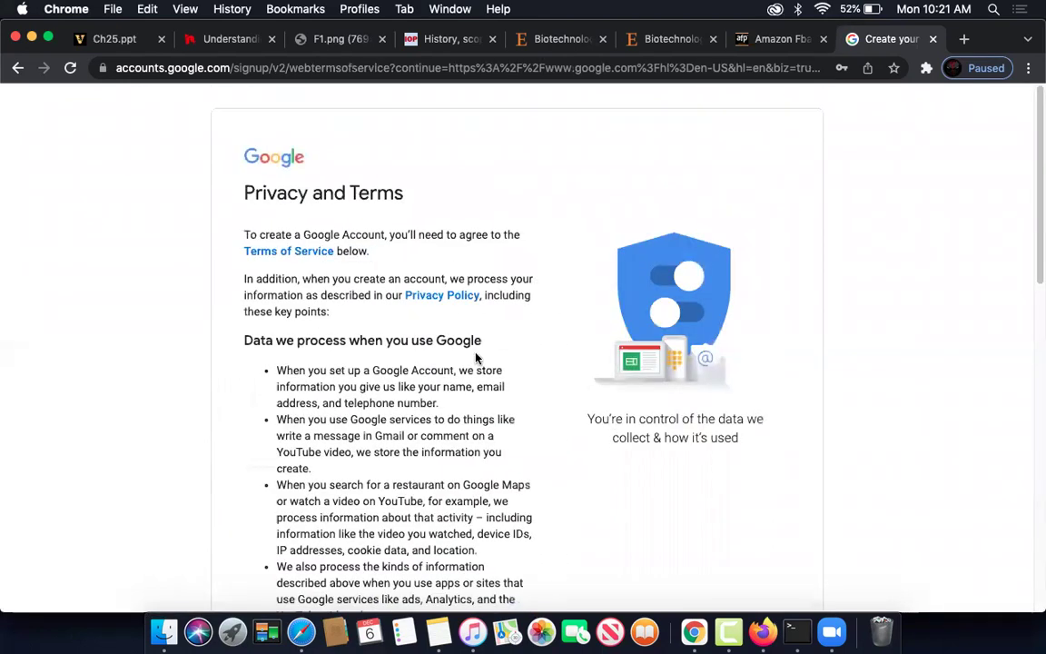
- Agree to the privacy terms, decline the Chrome profile, and return to Business Profile Manager
scroll(476, 358, "down", 15)
left_click(505, 507)
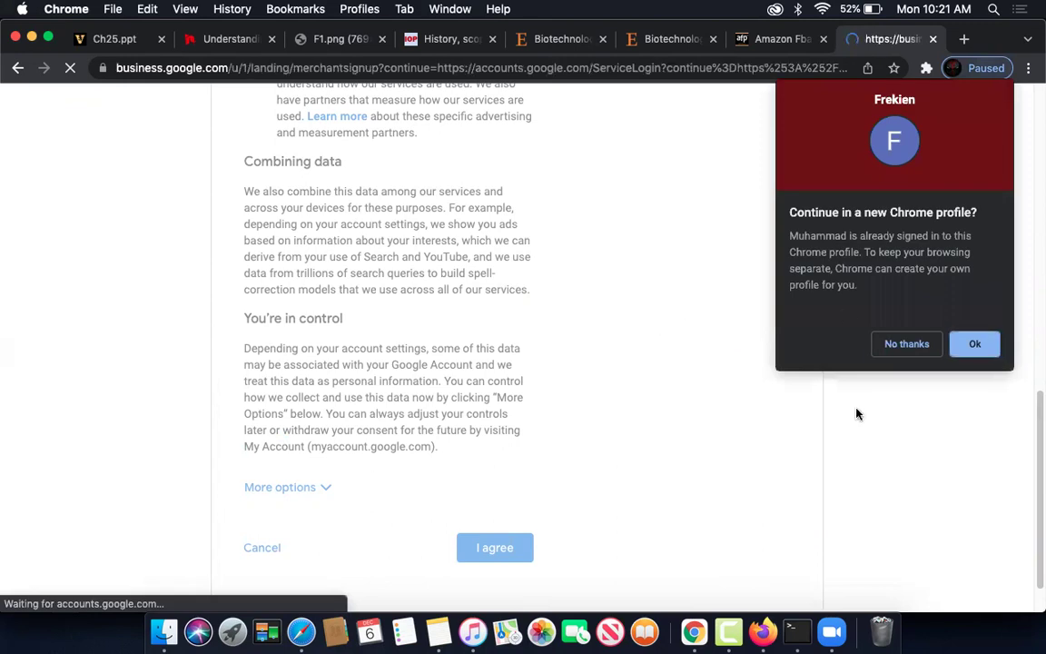
left_click(907, 344)
left_click(485, 476)
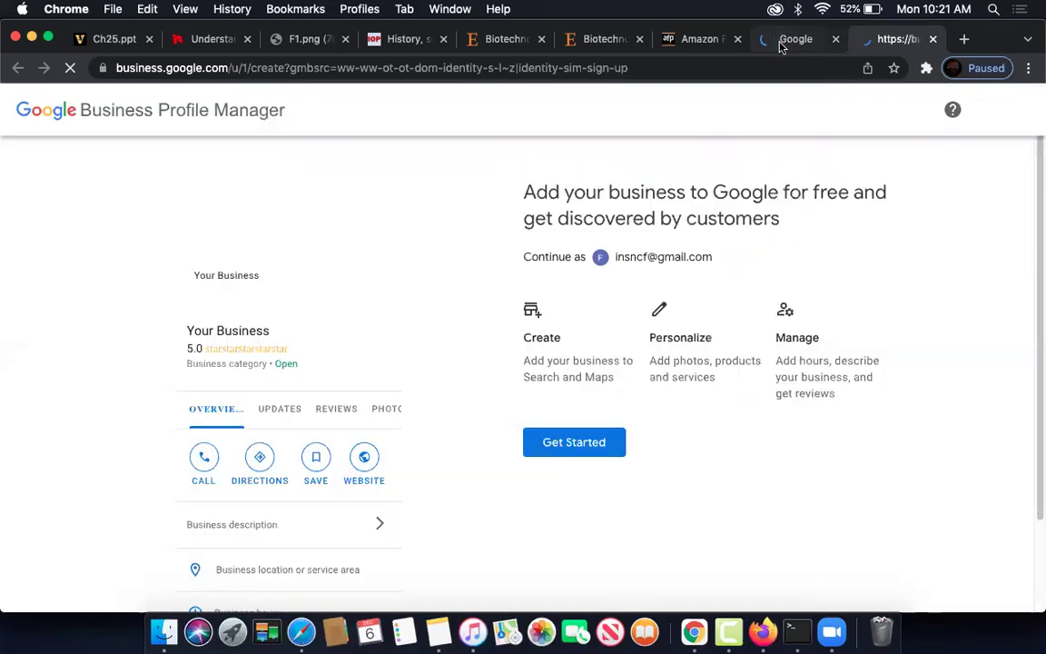
left_click(790, 39)
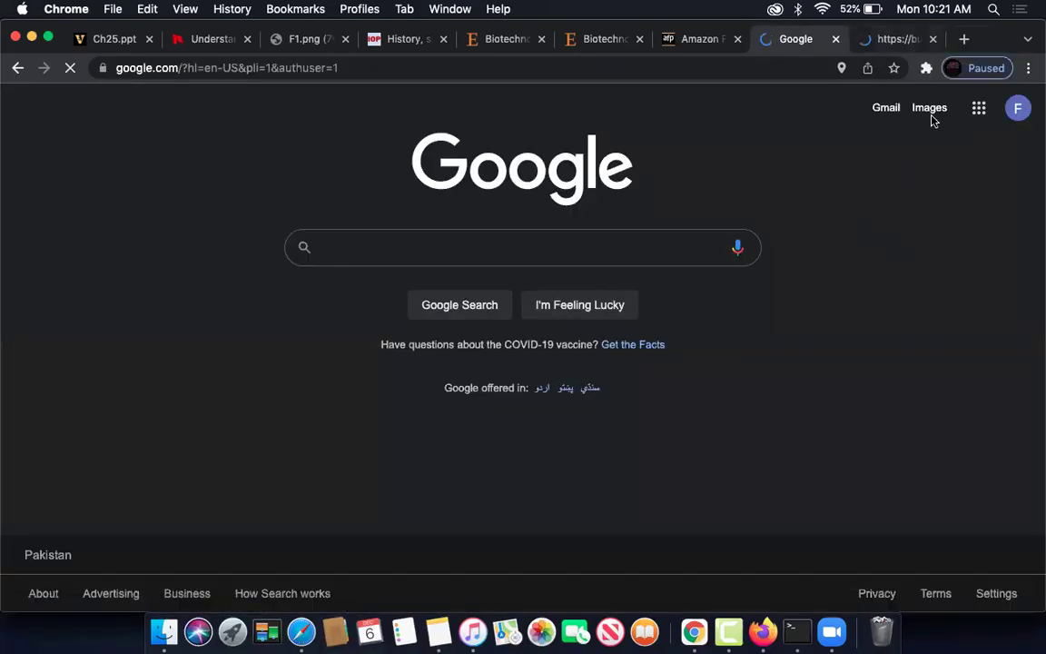
left_click(885, 40)
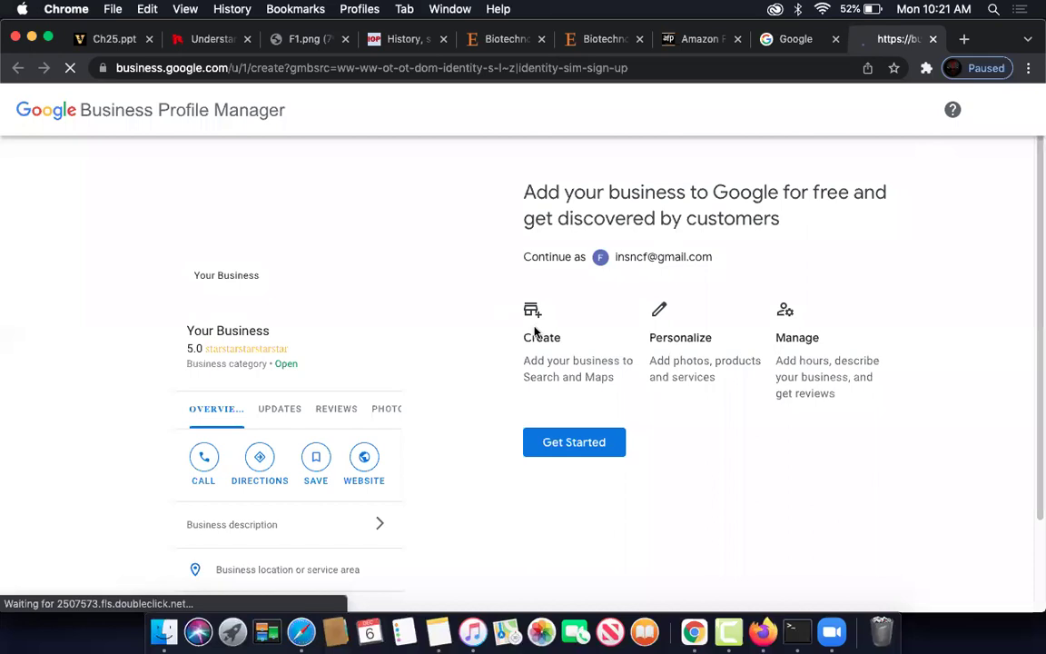
- Create a business profile named 'Frienkinsc' in the Technology park category
scroll(569, 361, "down", 2)
left_click(568, 343)
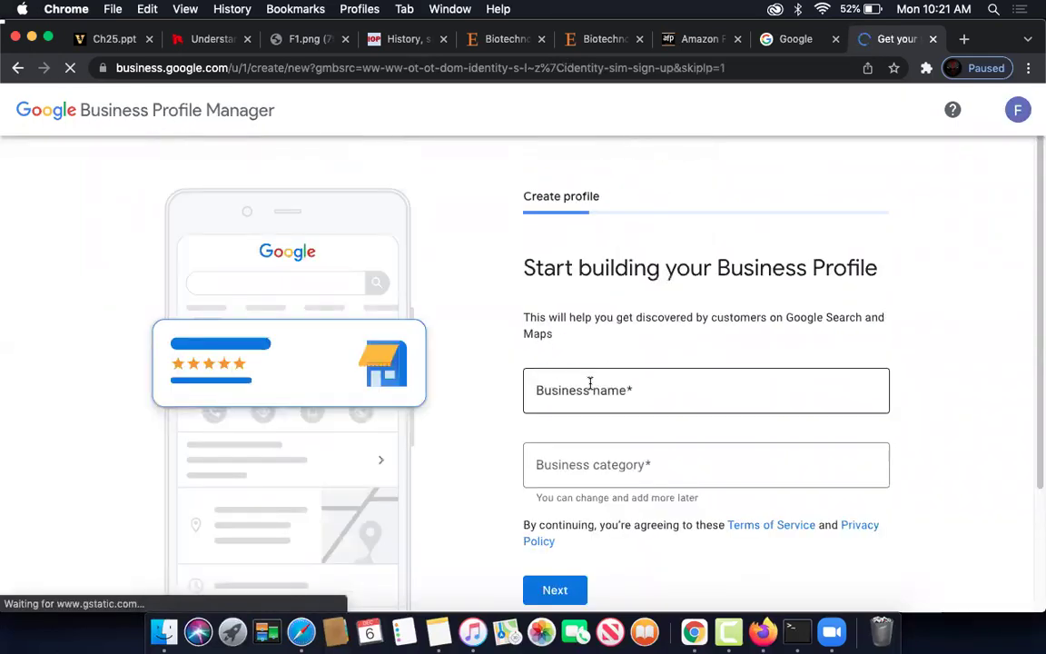
left_click(589, 382)
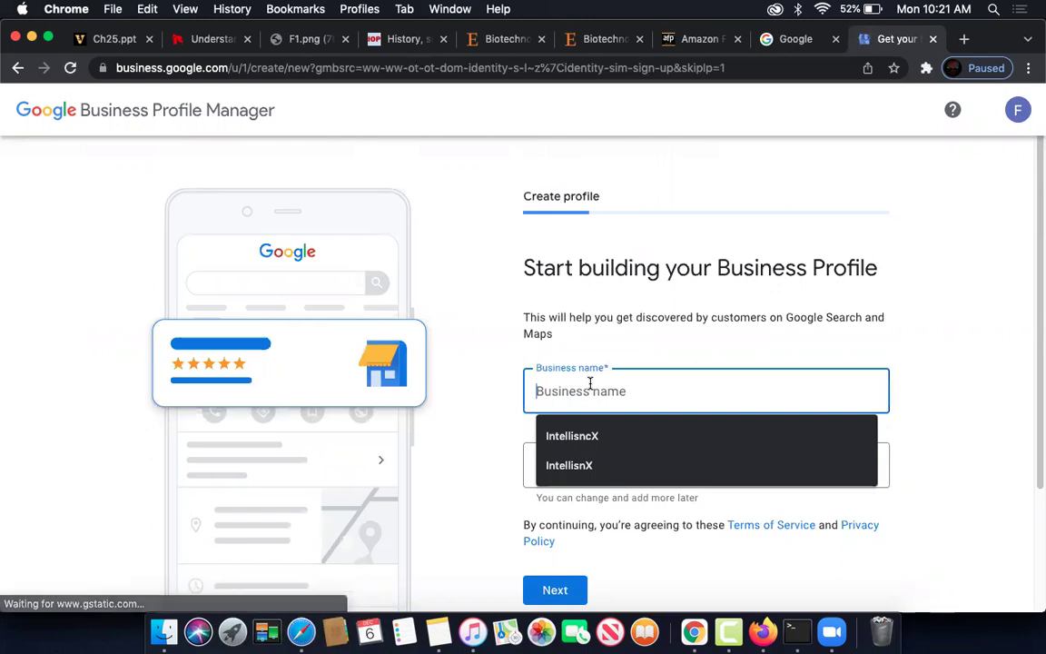
type("Fre")
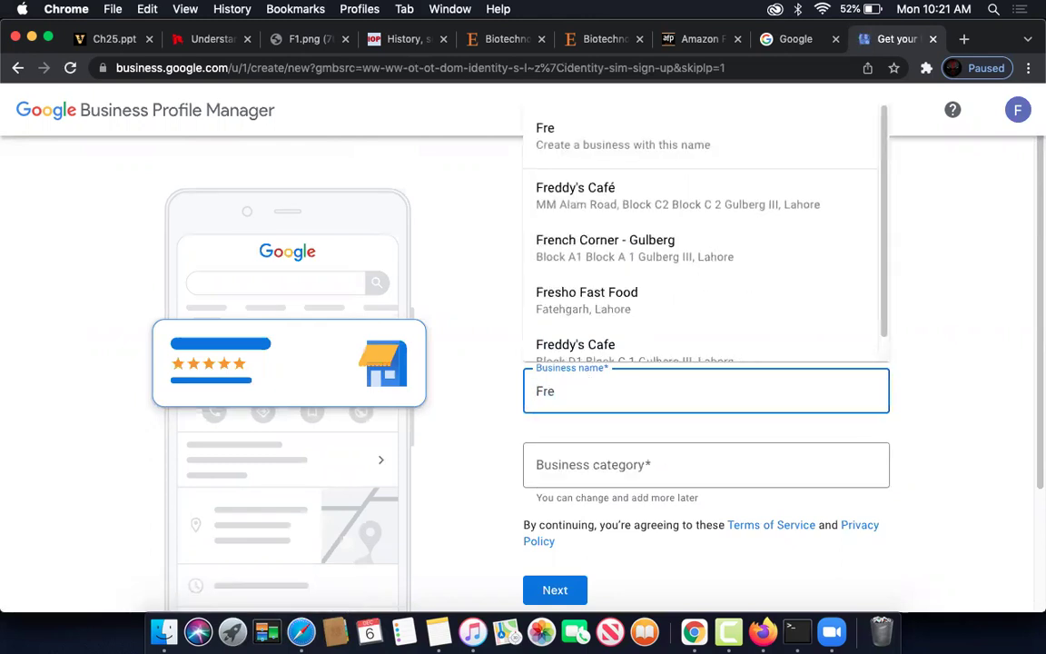
key("BackSpace")
type("ien")
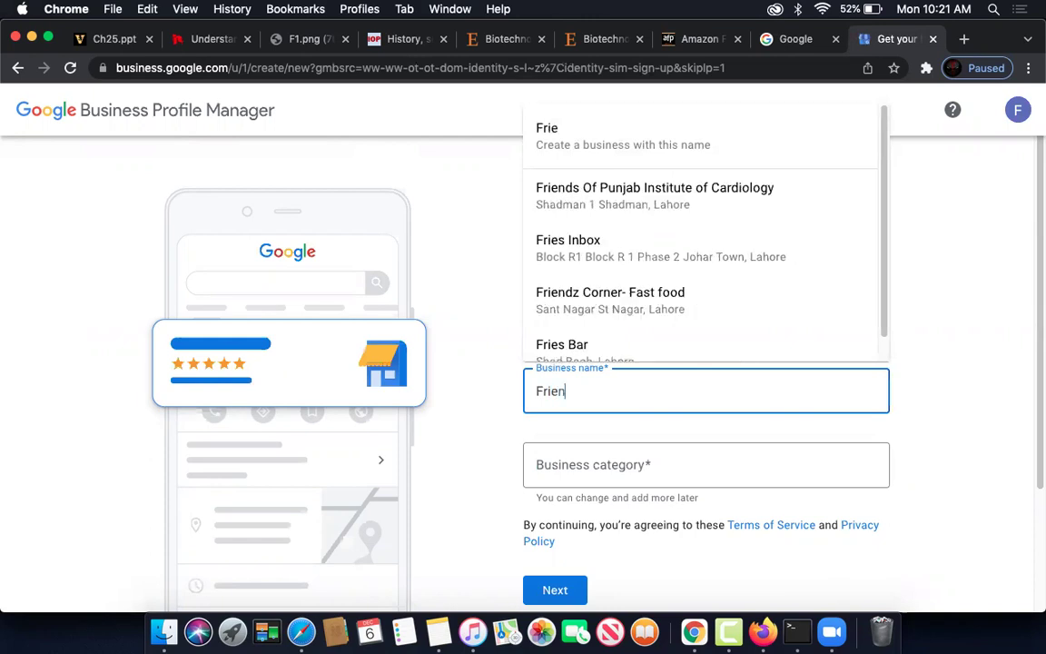
type("kib")
key("BackSpace")
type("ns")
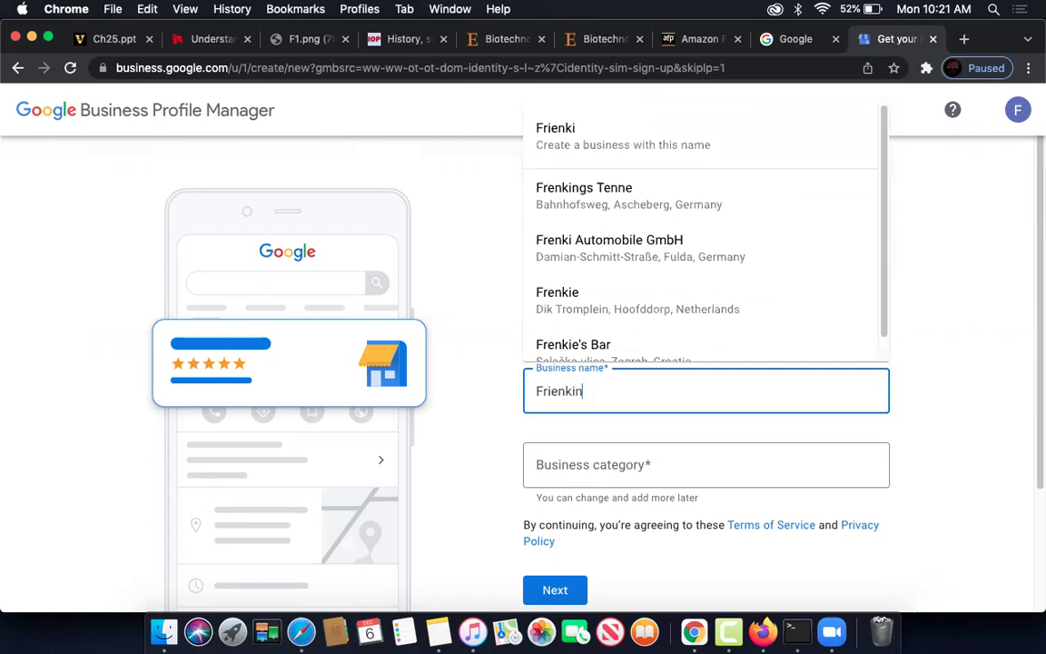
type("c")
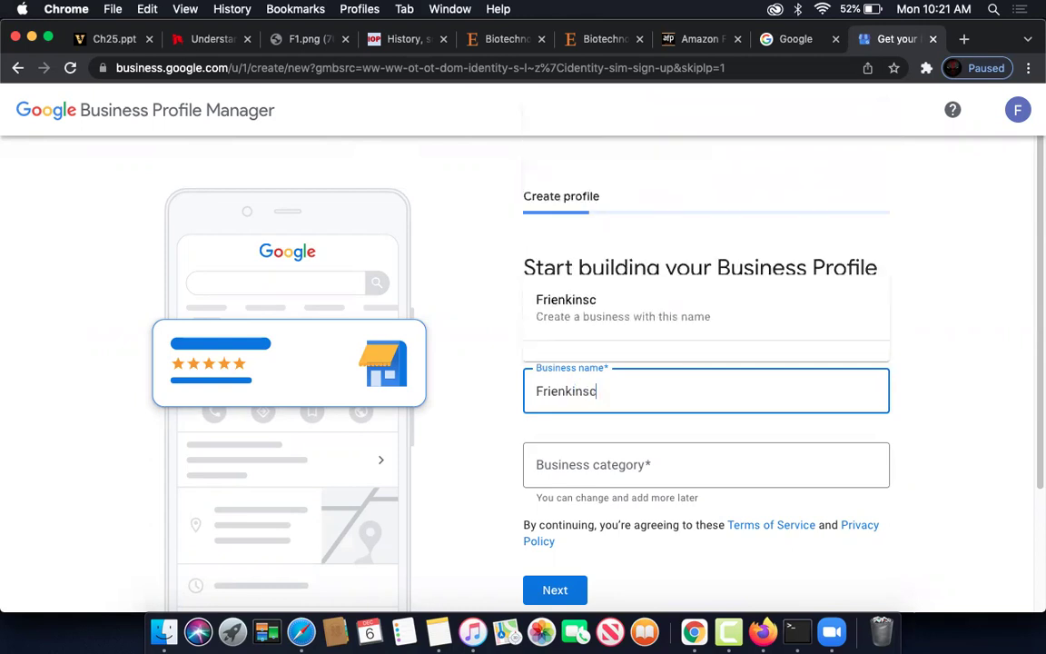
left_click(579, 465)
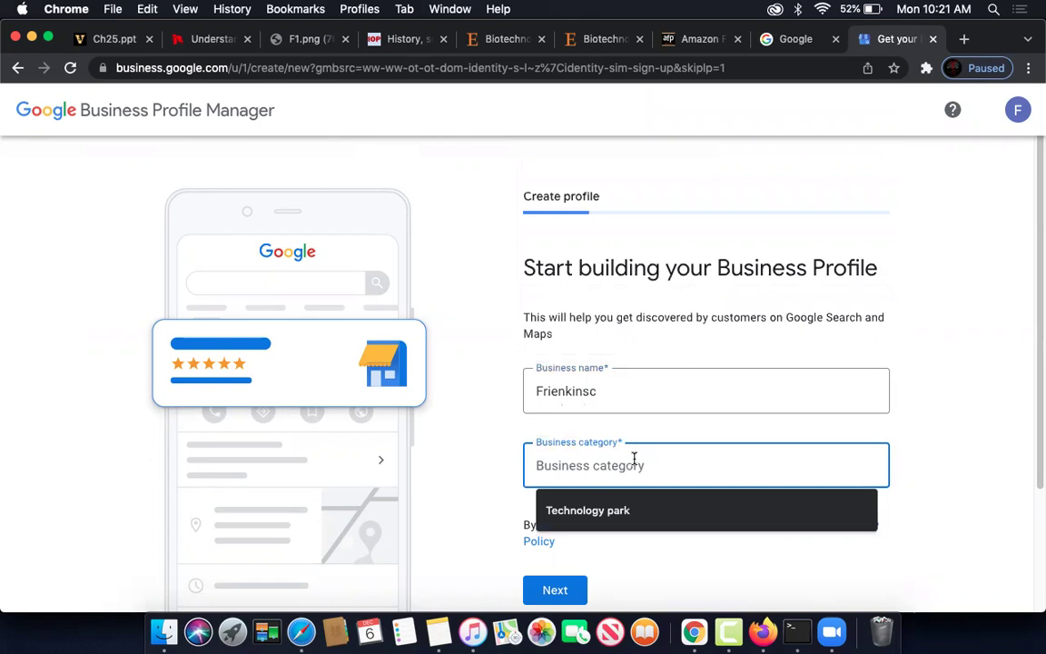
left_click(644, 514)
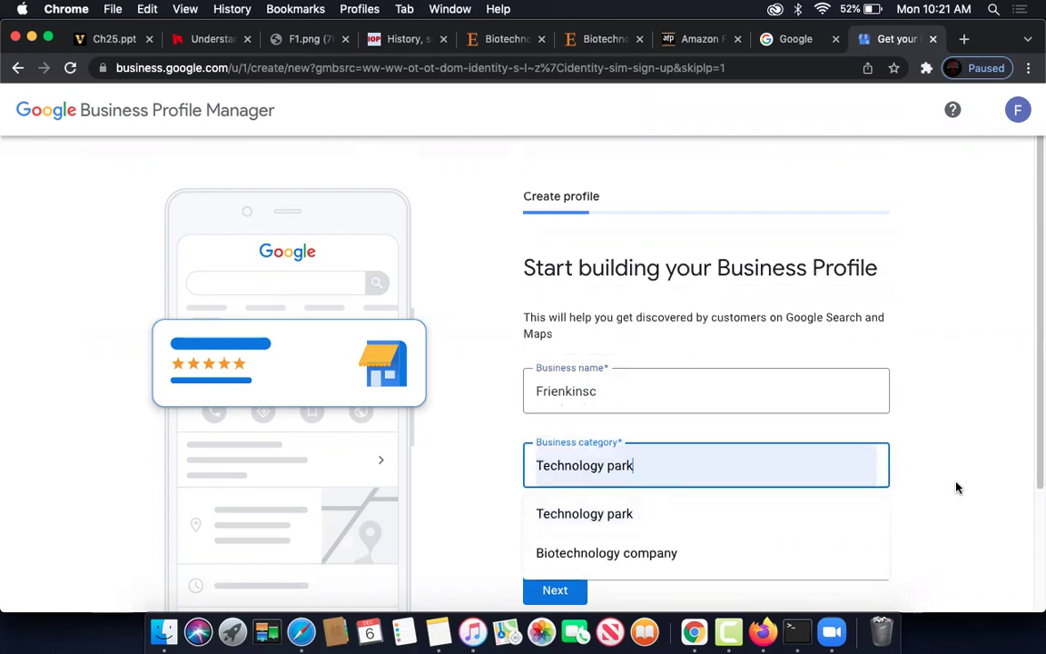
left_click(656, 525)
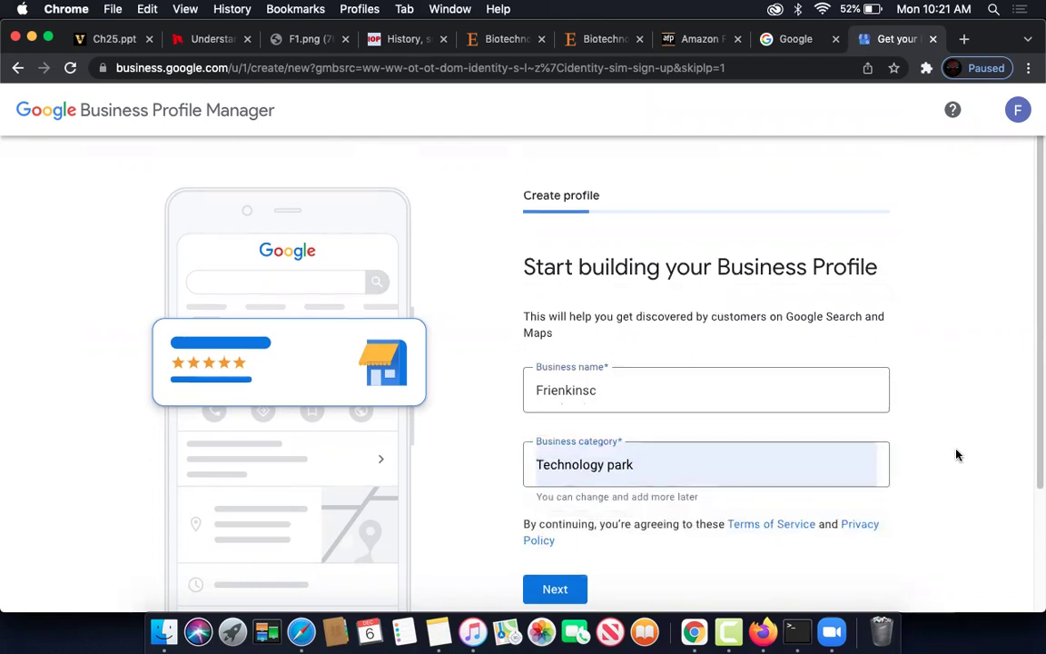
scroll(956, 453, "down", 3)
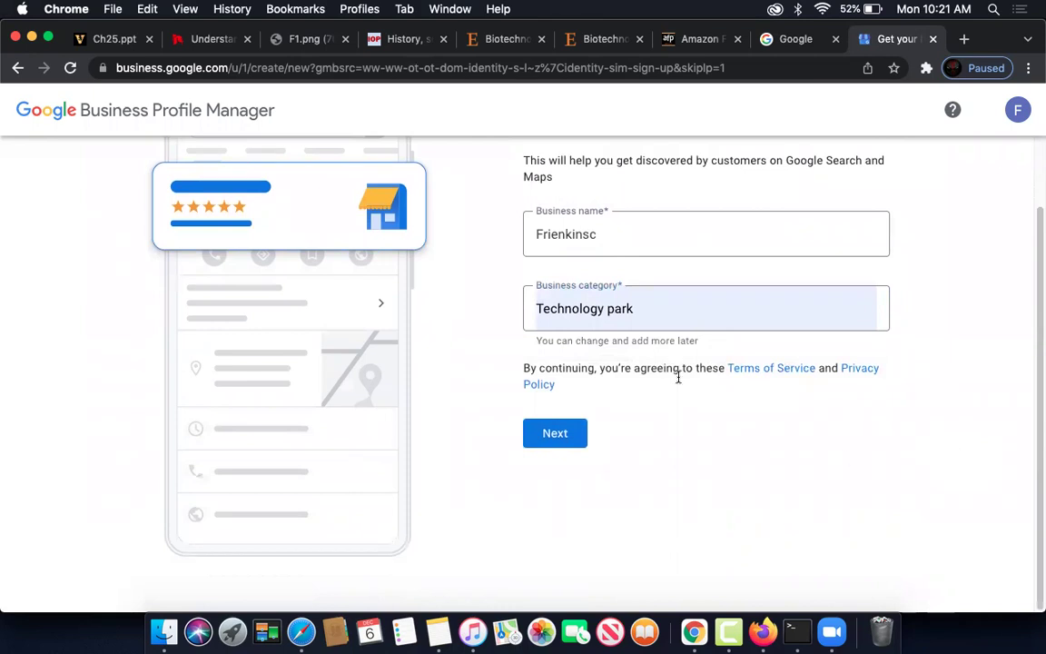
left_click(574, 438)
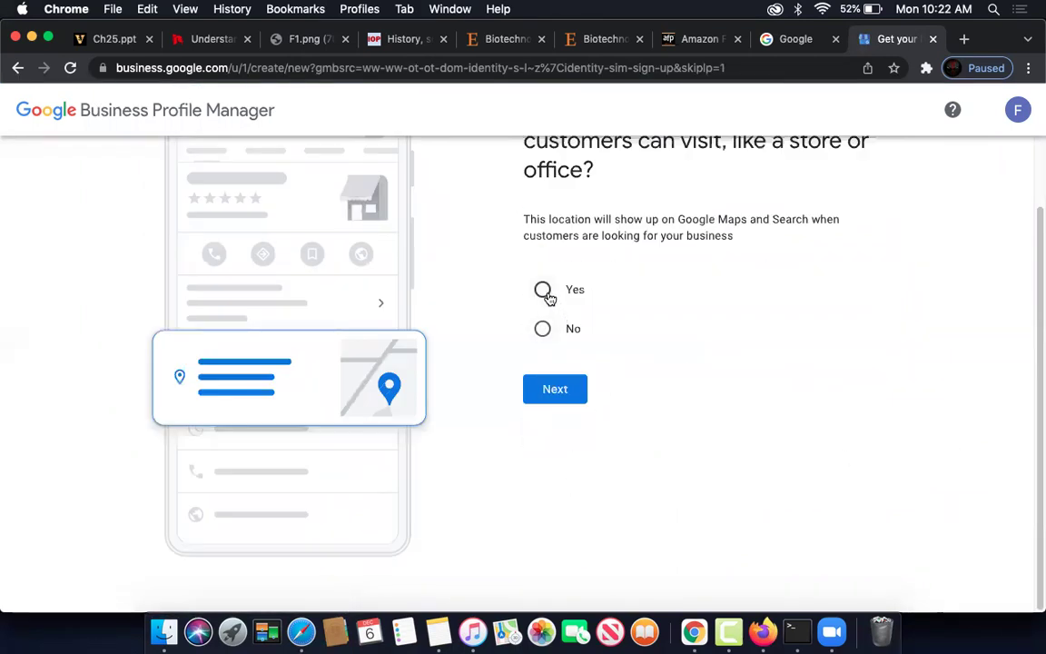
- Answer No to a customer-visitable location and continue without adding service areas
scroll(763, 386, "up", 2)
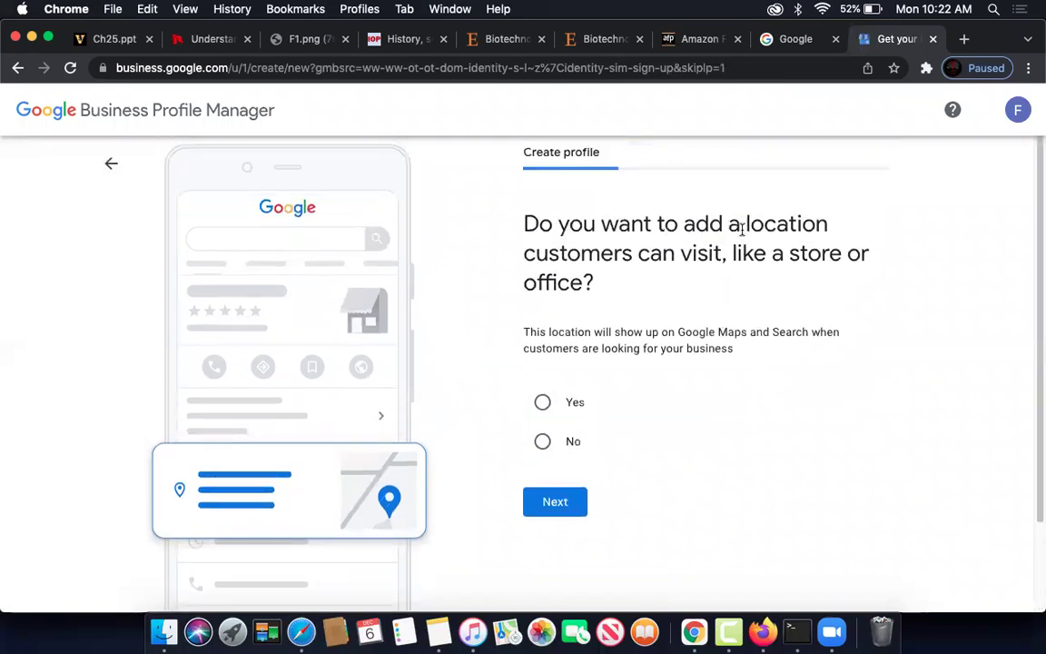
scroll(676, 379, "down", 2)
left_click(542, 329)
left_click(561, 391)
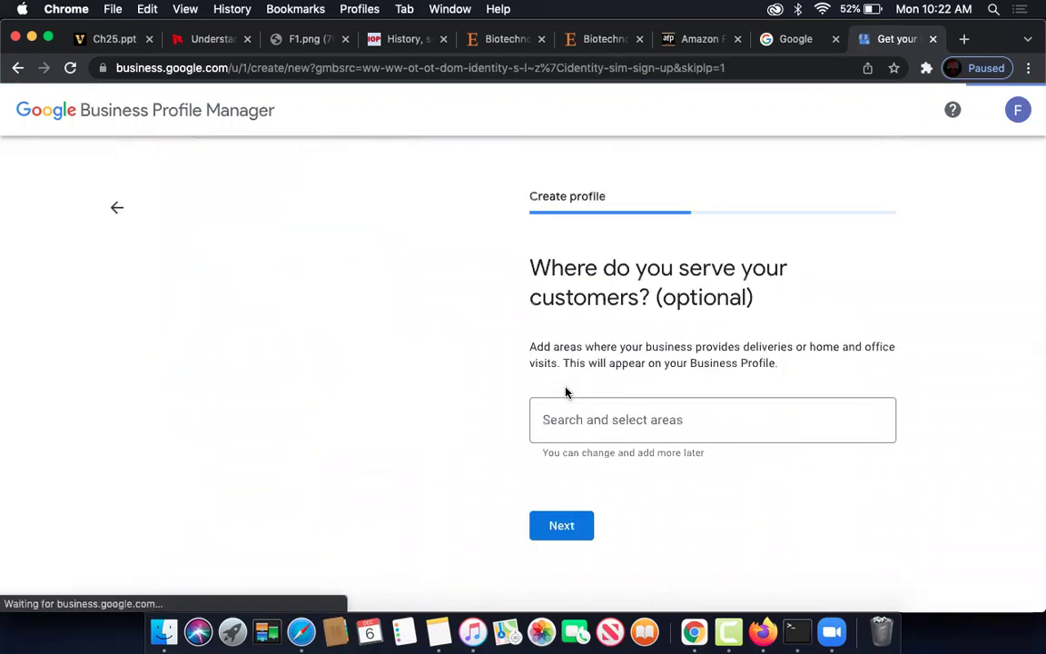
scroll(617, 328, "down", 3)
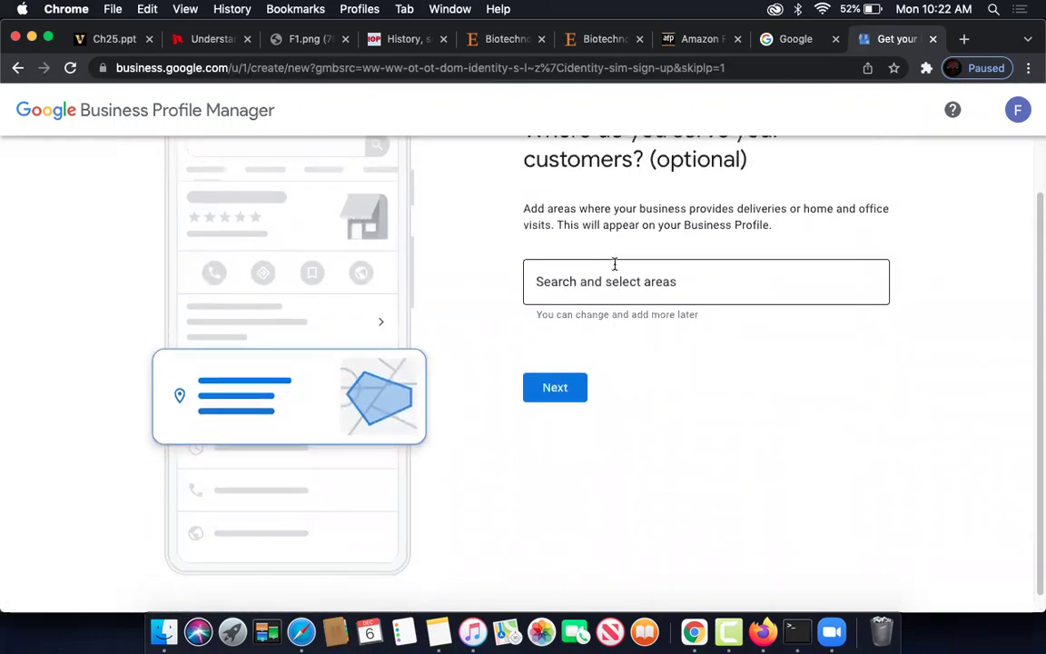
scroll(603, 272, "up", 1)
scroll(708, 272, "up", 1)
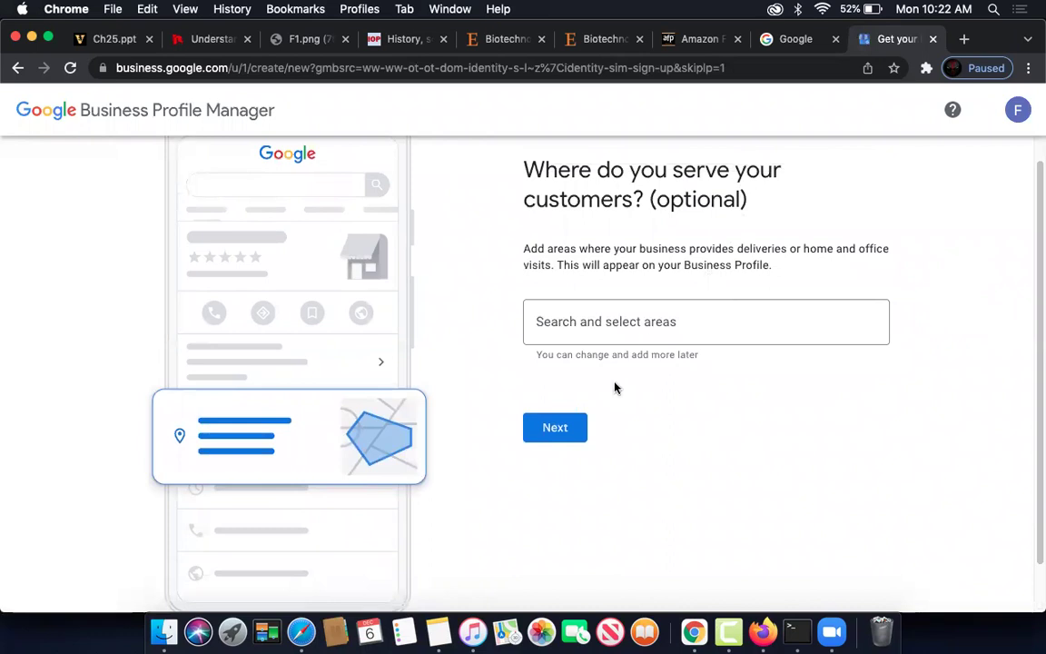
left_click(574, 430)
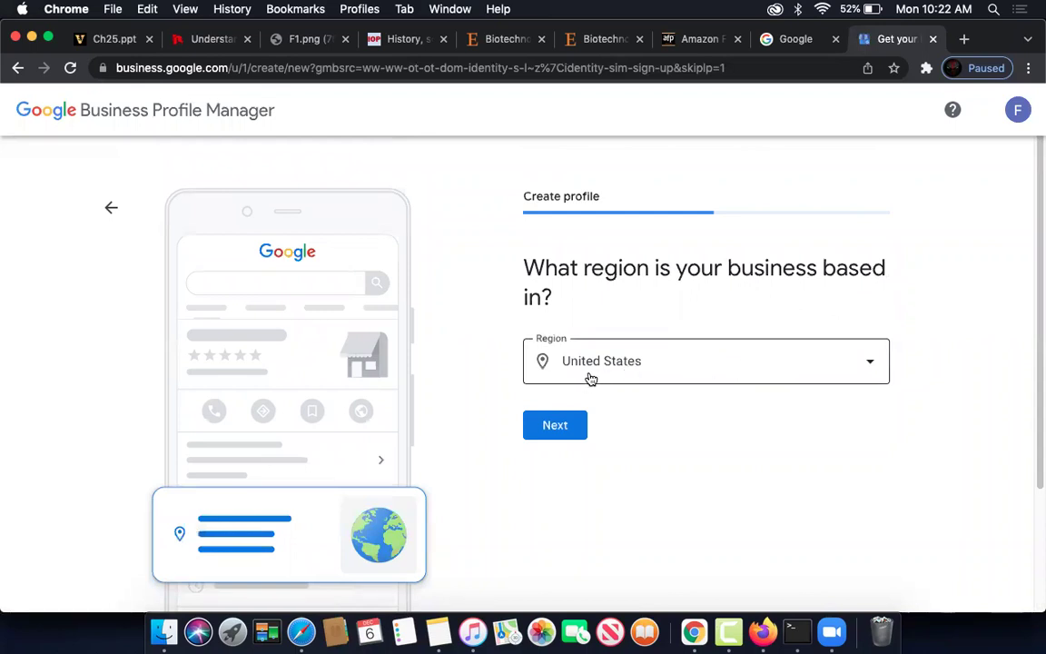
- Keep United States as the region, then submit a contact phone number and website intellisnc.com
left_click(561, 426)
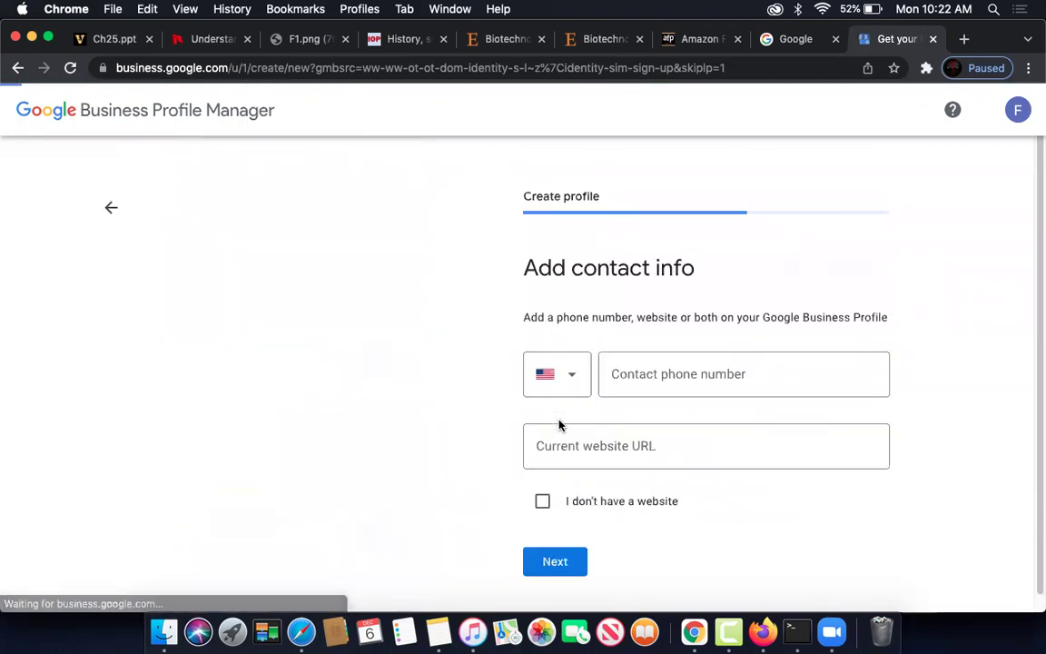
scroll(666, 368, "down", 2)
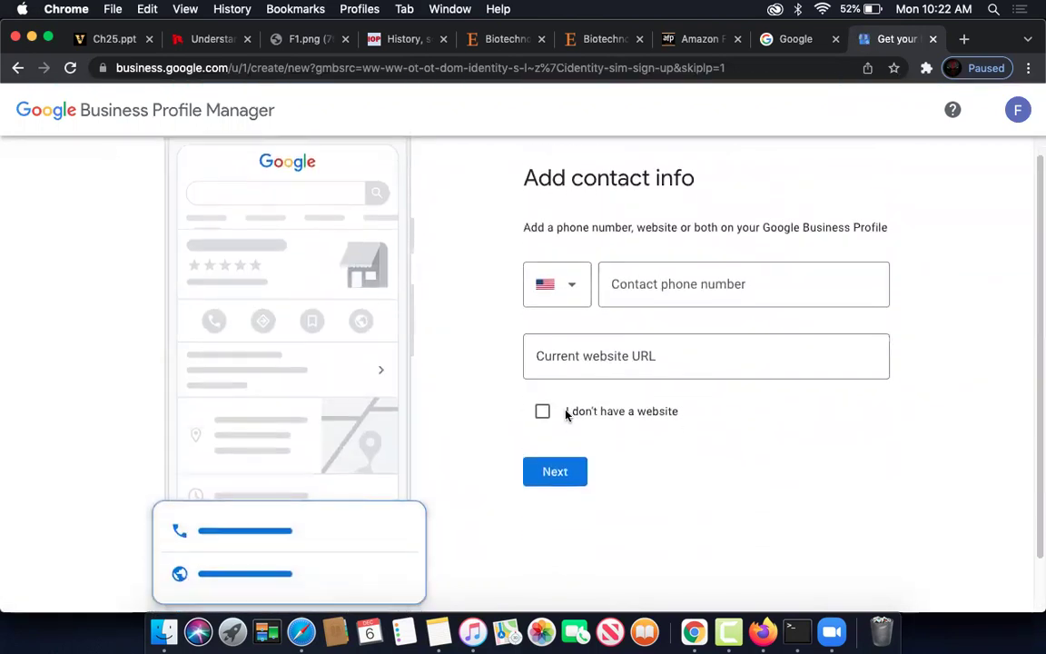
left_click(542, 414)
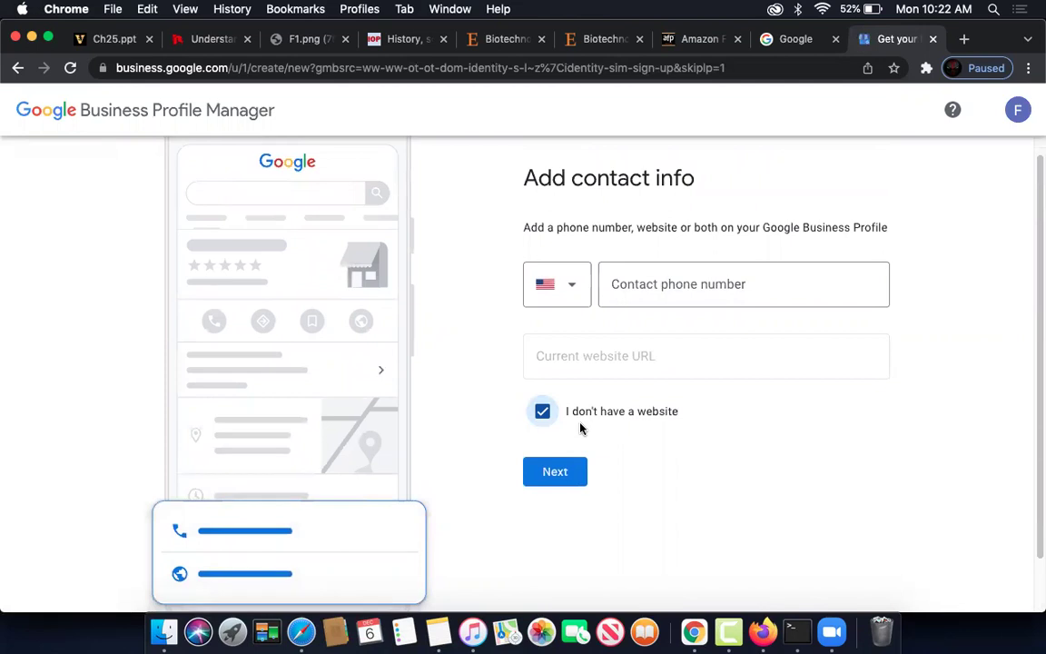
left_click(574, 480)
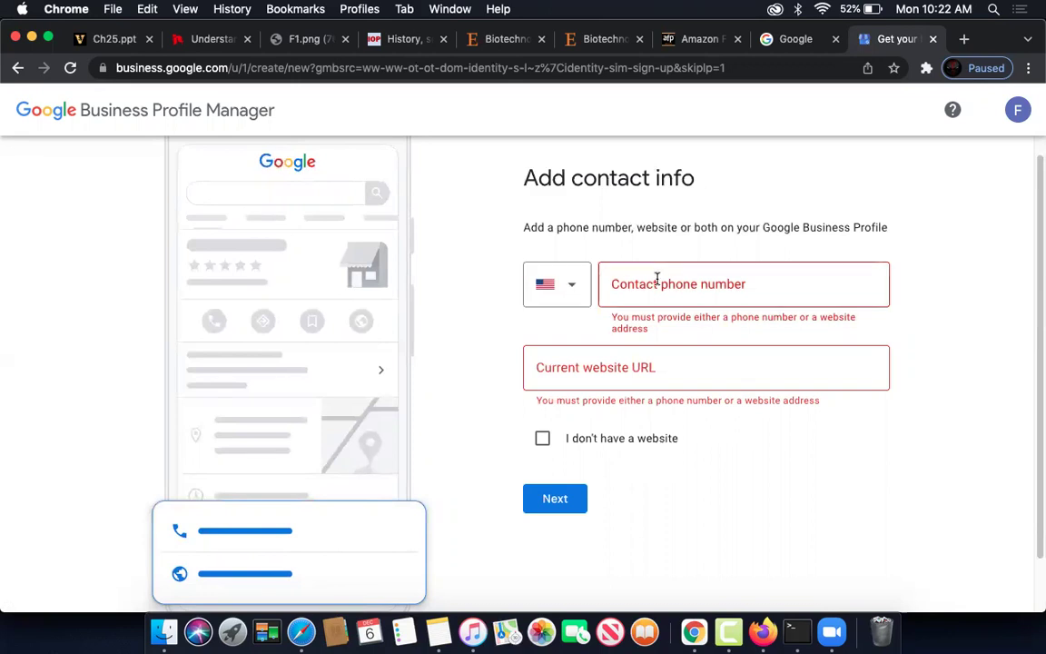
left_click(657, 279)
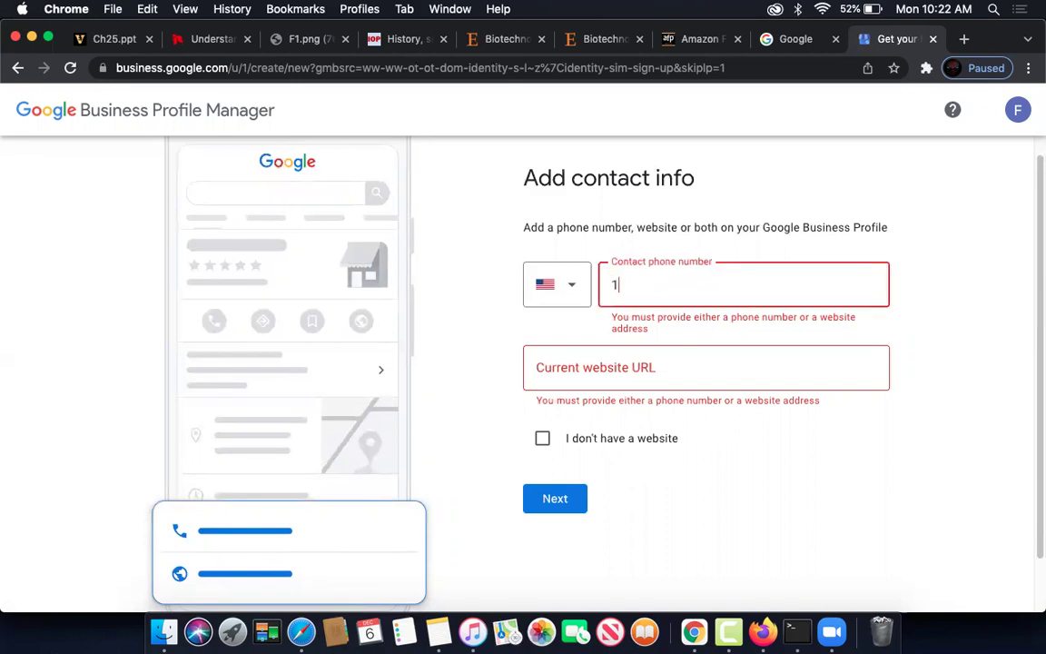
left_click(662, 368)
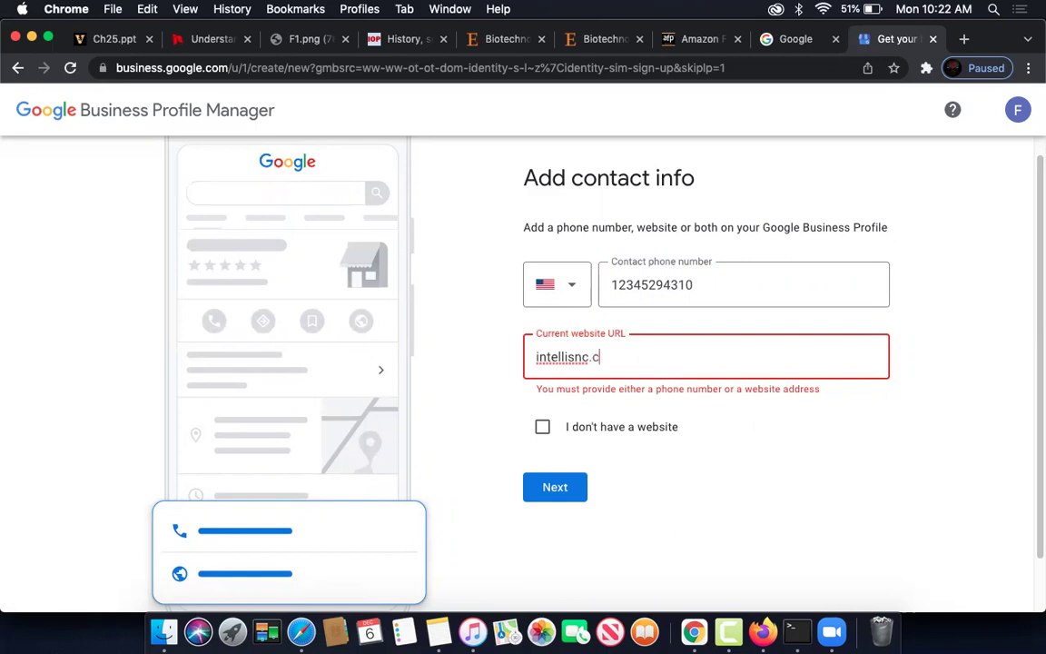
type("m")
left_click(572, 490)
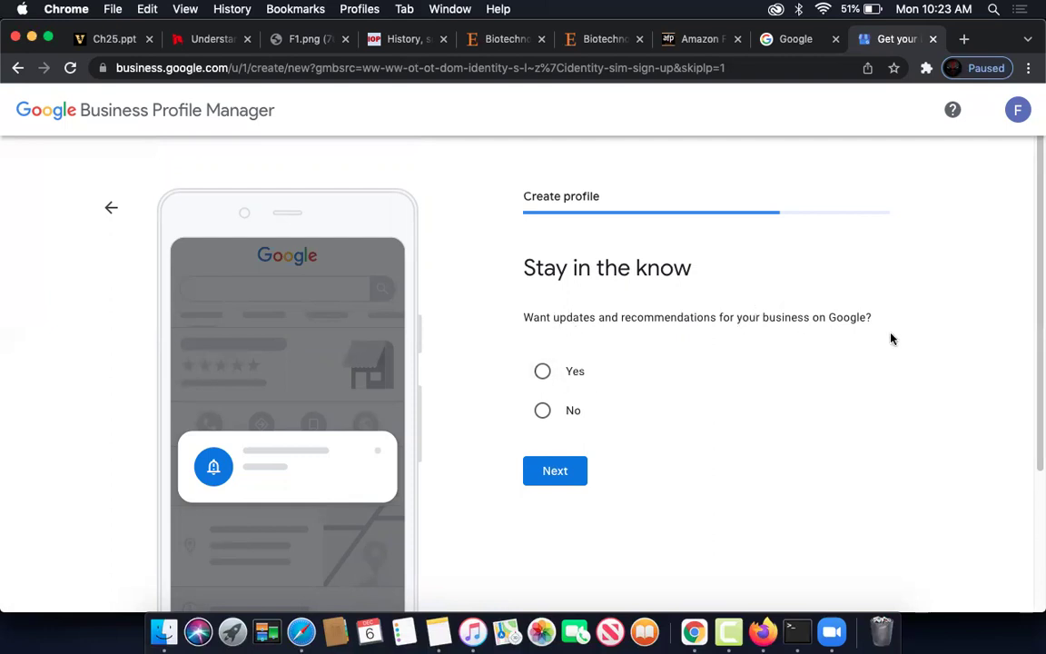
- Opt in to Google updates and recommendations, and postpone mailing address verification
left_click(542, 370)
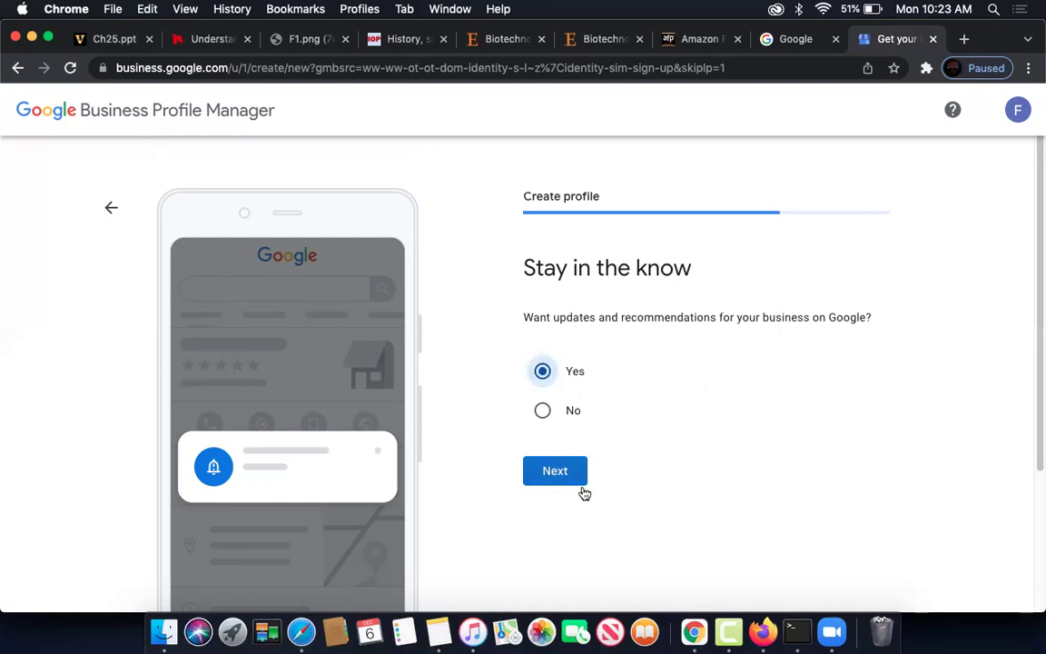
left_click(581, 481)
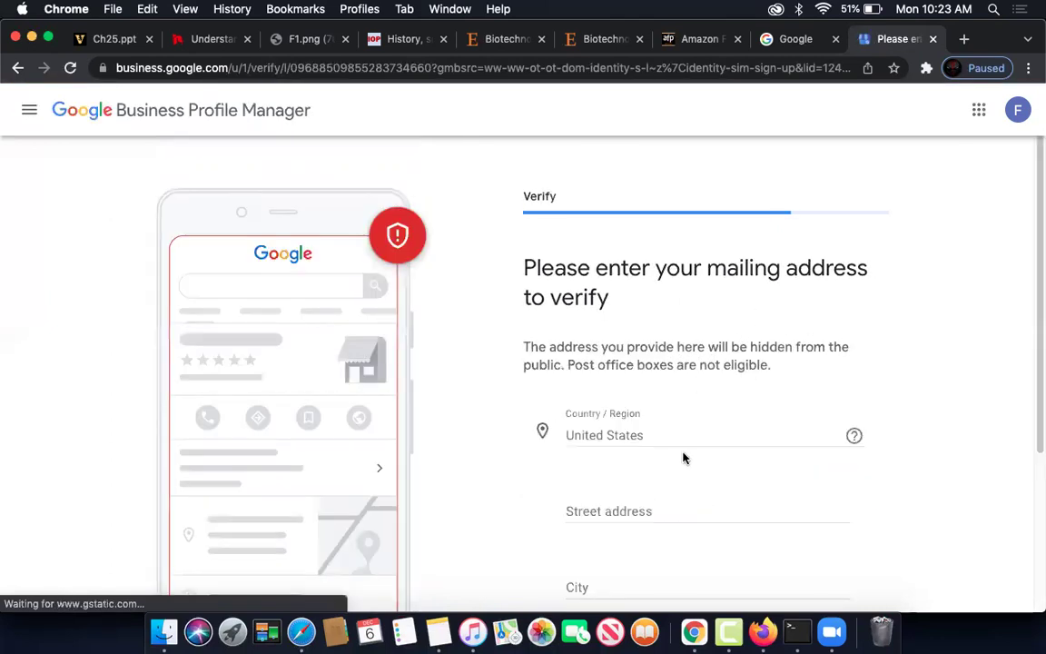
scroll(682, 458, "down", 3)
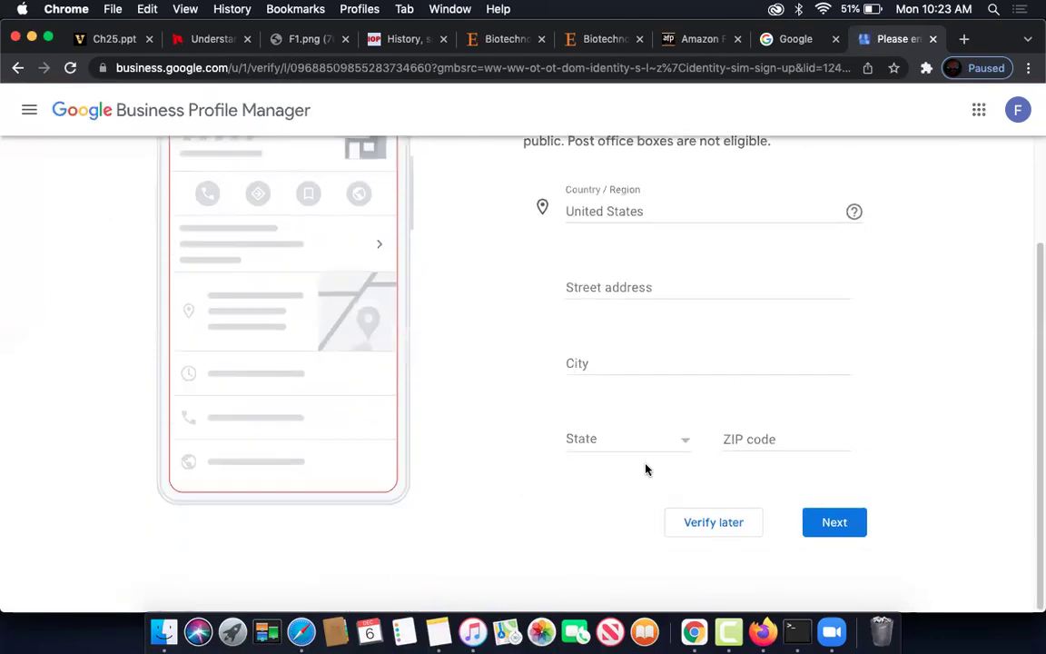
left_click(715, 524)
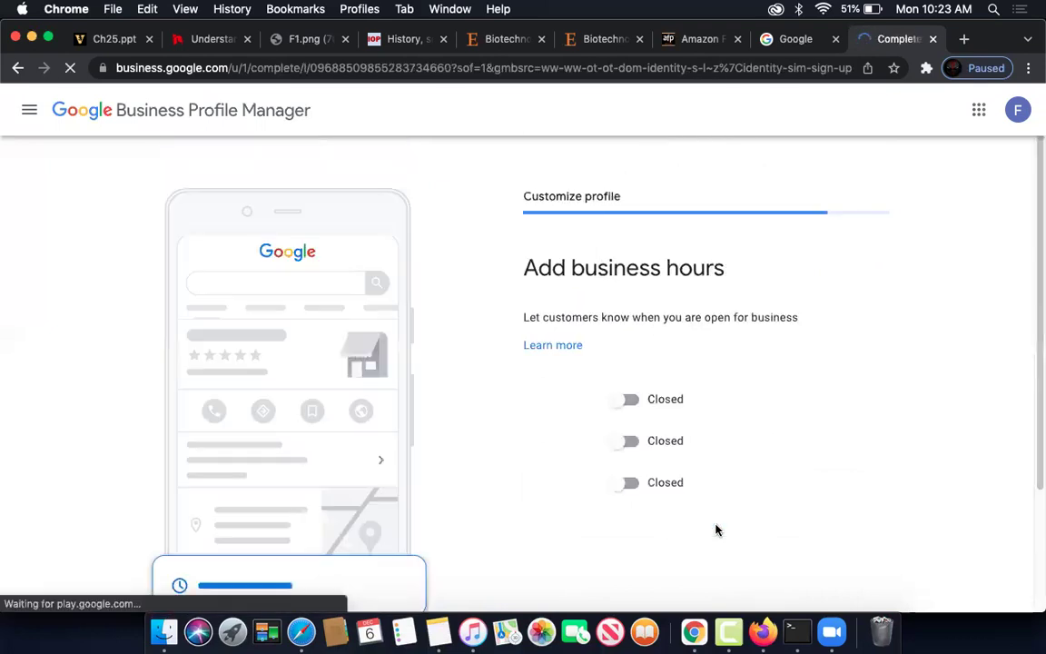
- Skip hours, description, photos and the ad credit offer, keeping messaging enabled, to reach the dashboard
scroll(698, 373, "down", 3)
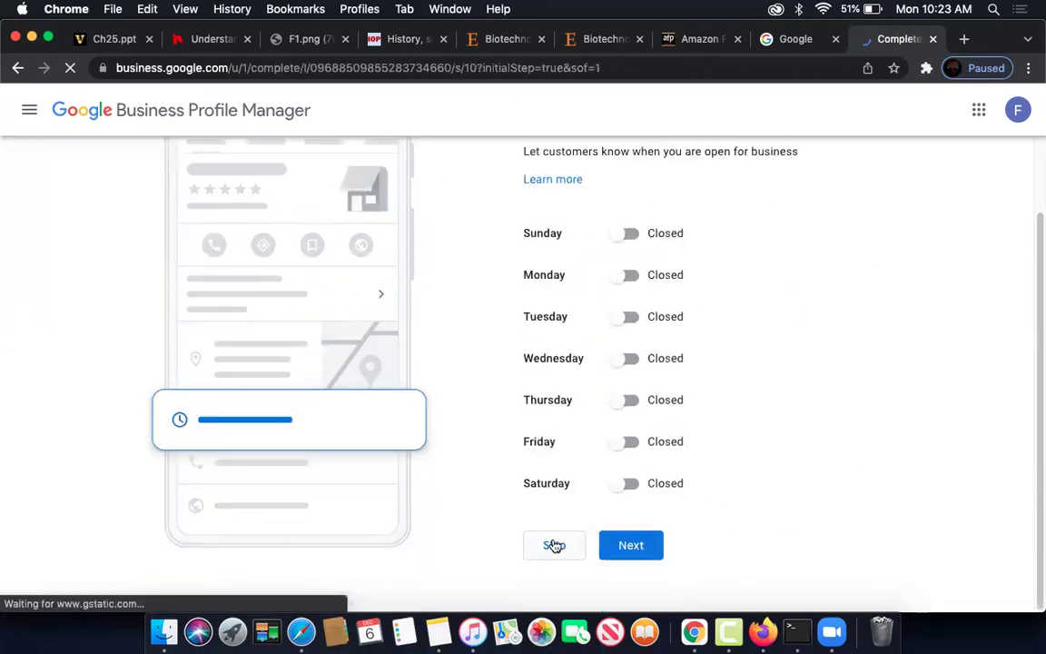
left_click(554, 544)
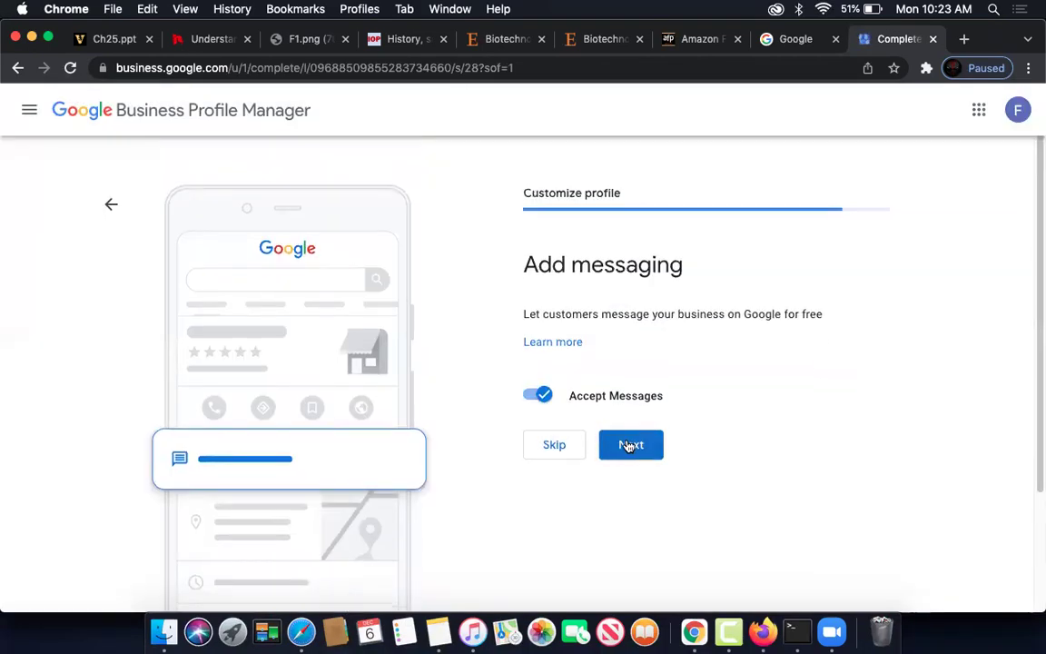
left_click(629, 446)
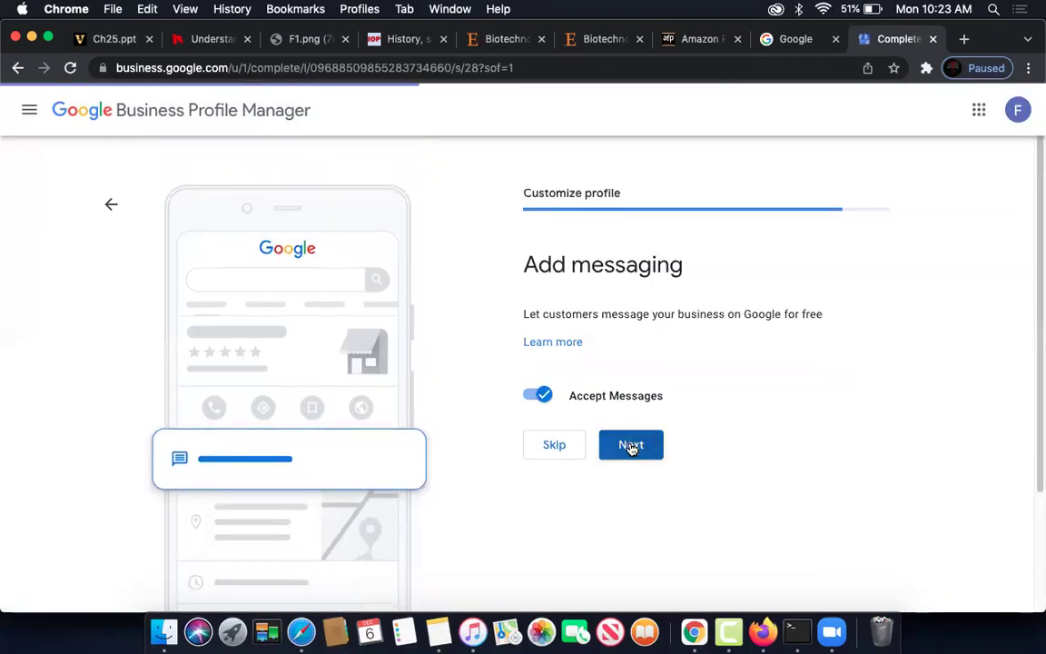
scroll(626, 426, "down", 2)
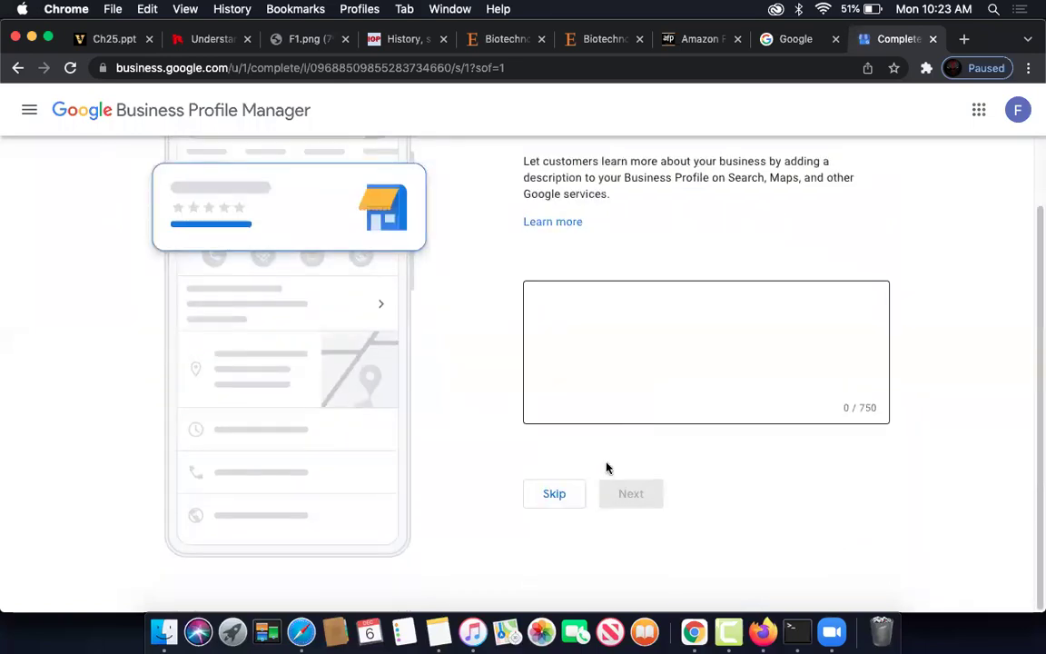
left_click(556, 495)
scroll(854, 416, "down", 4)
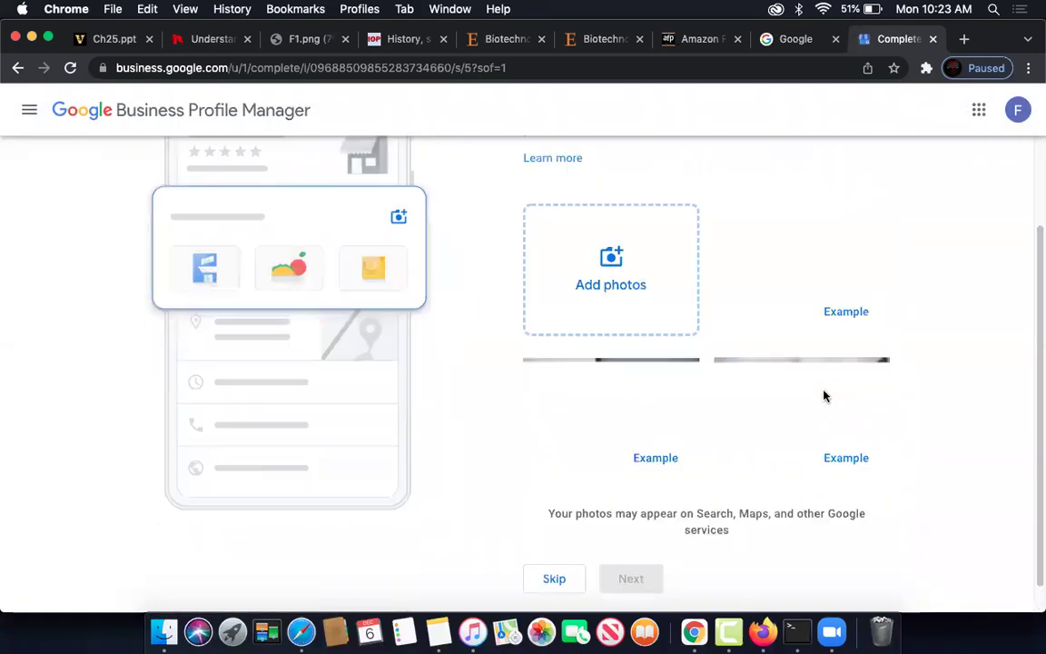
left_click(542, 552)
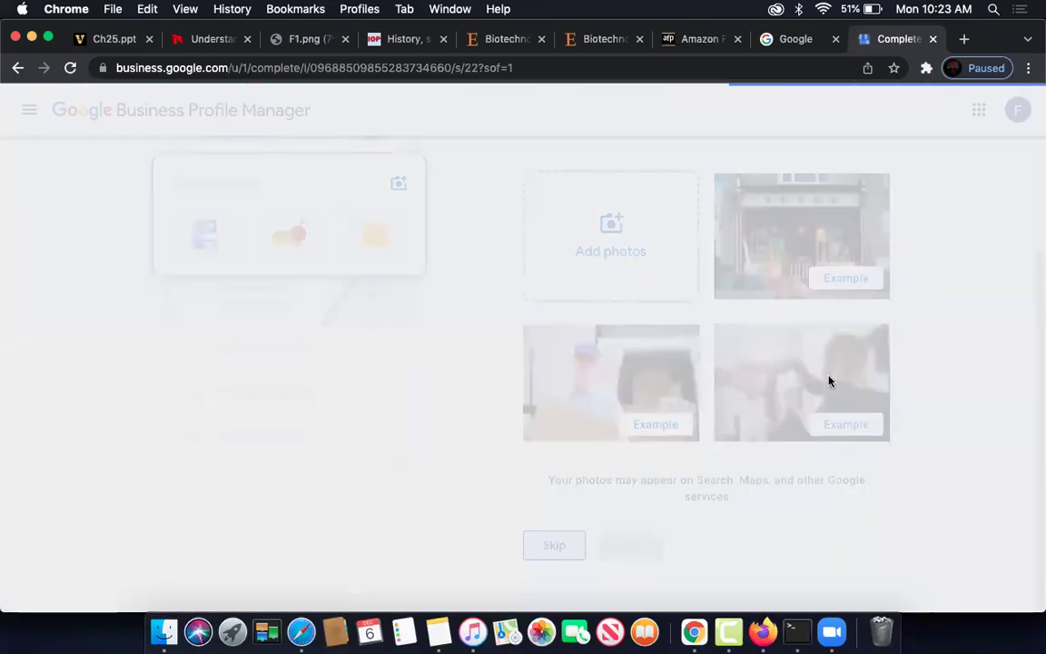
left_click(552, 396)
left_click(565, 427)
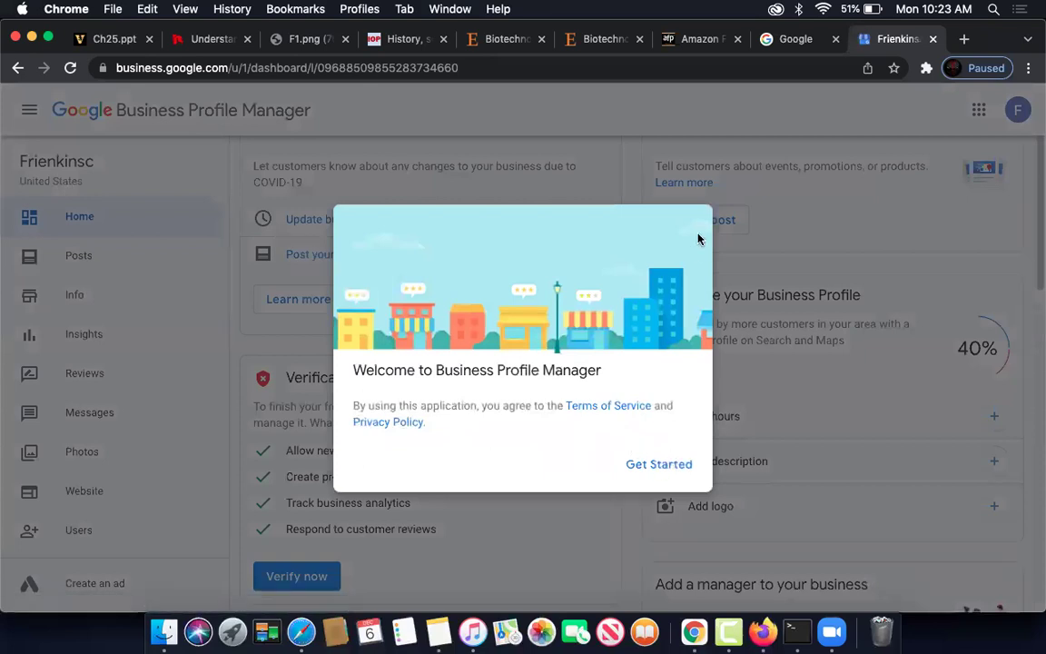
- Dismiss the welcome dialog and scroll the Frienkinsc dashboard cards down to the ad credit offer
left_click(663, 463)
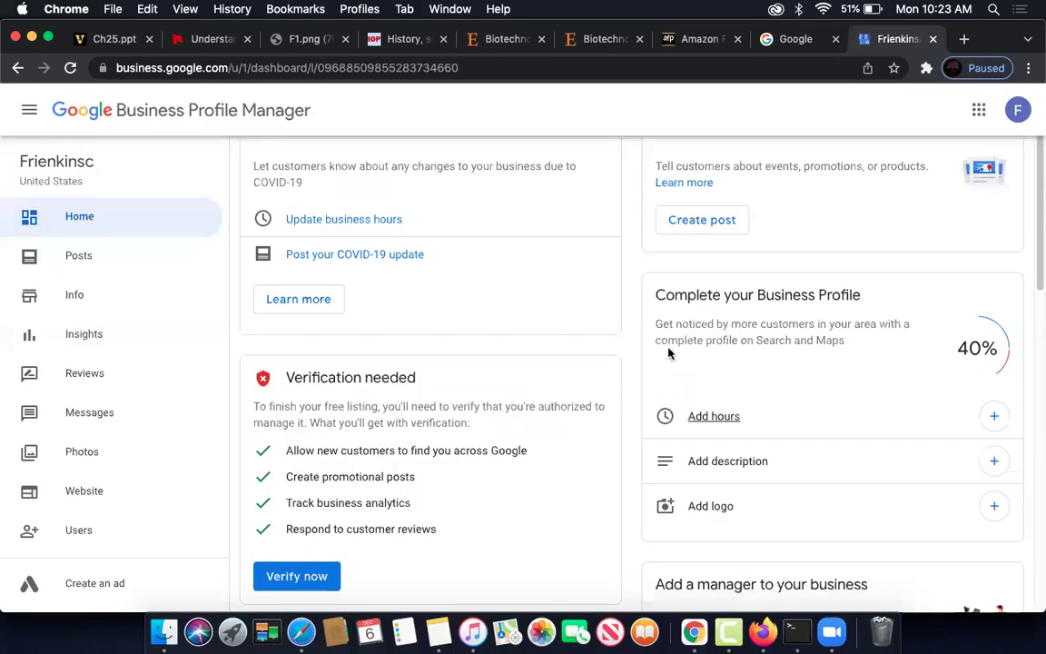
scroll(611, 378, "down", 5)
scroll(610, 378, "down", 2)
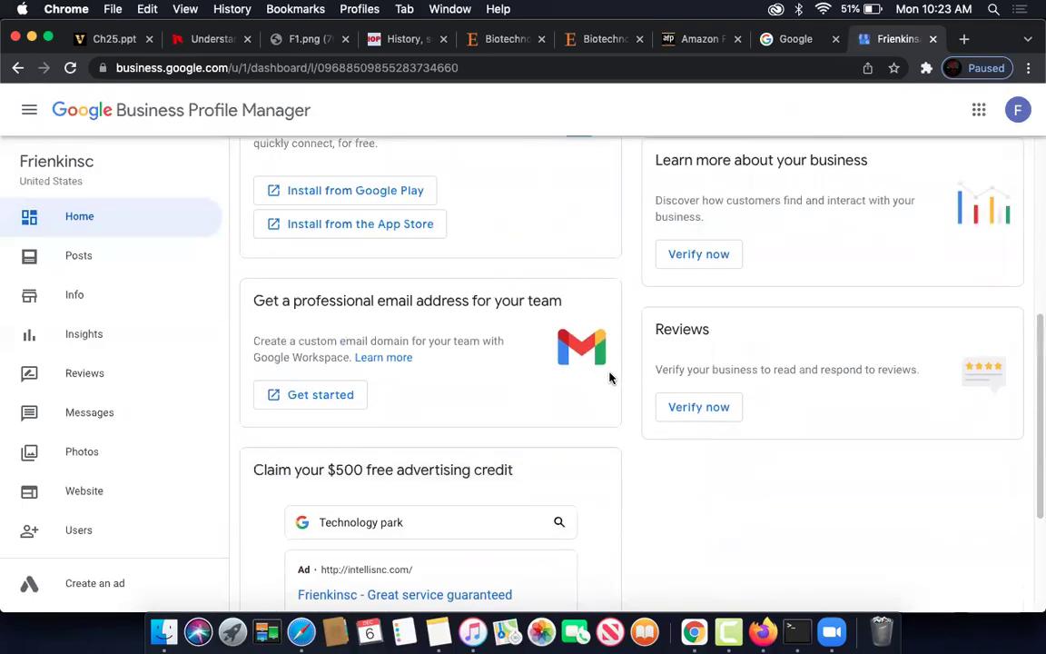
scroll(610, 378, "down", 3)
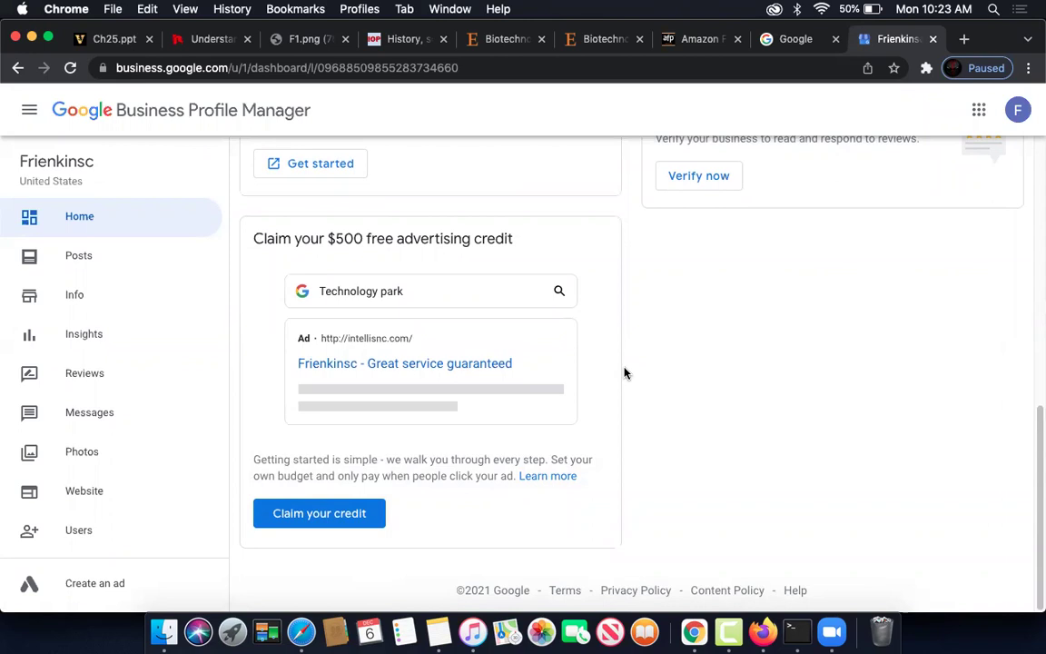
scroll(624, 370, "up", 6)
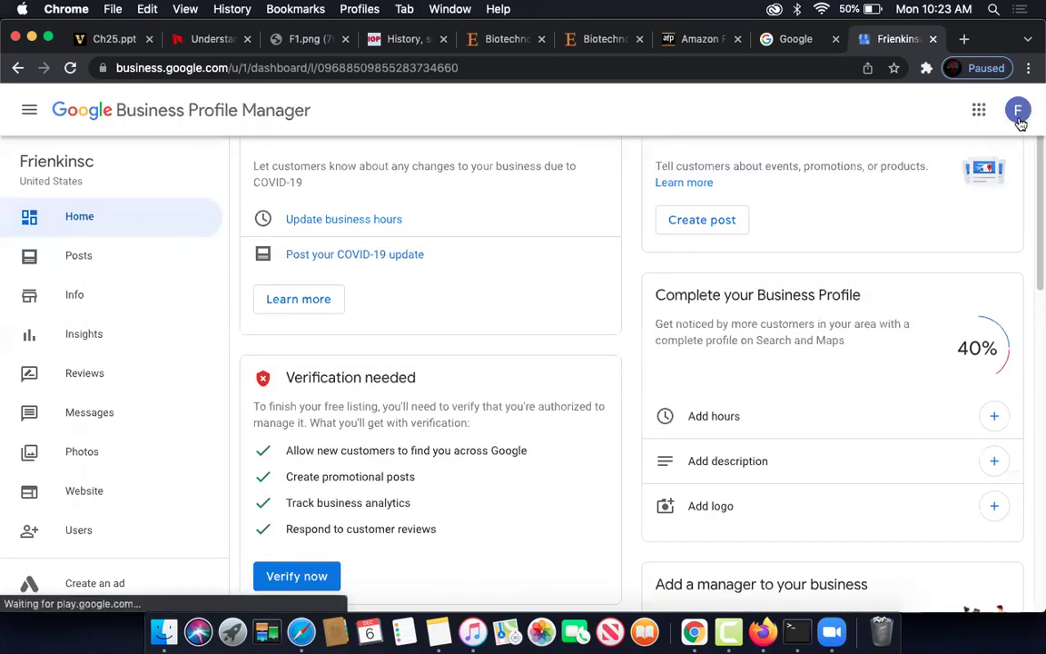
- Copy the signed-in account's e-mail address from the Google account menu, then close the menu
left_click(1018, 111)
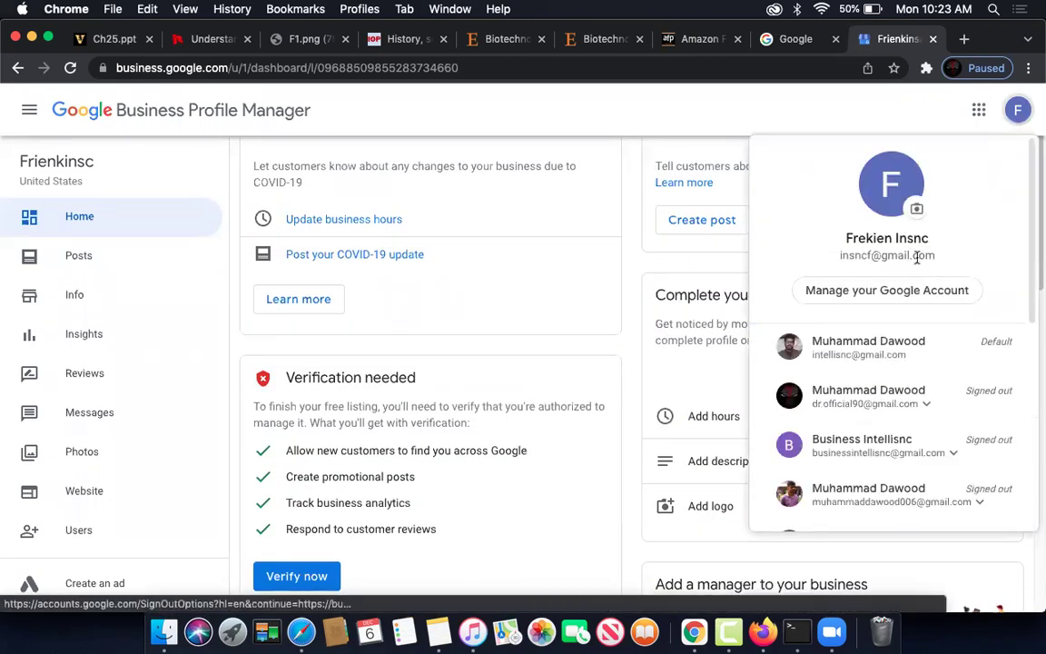
left_click_drag(935, 256, 812, 256)
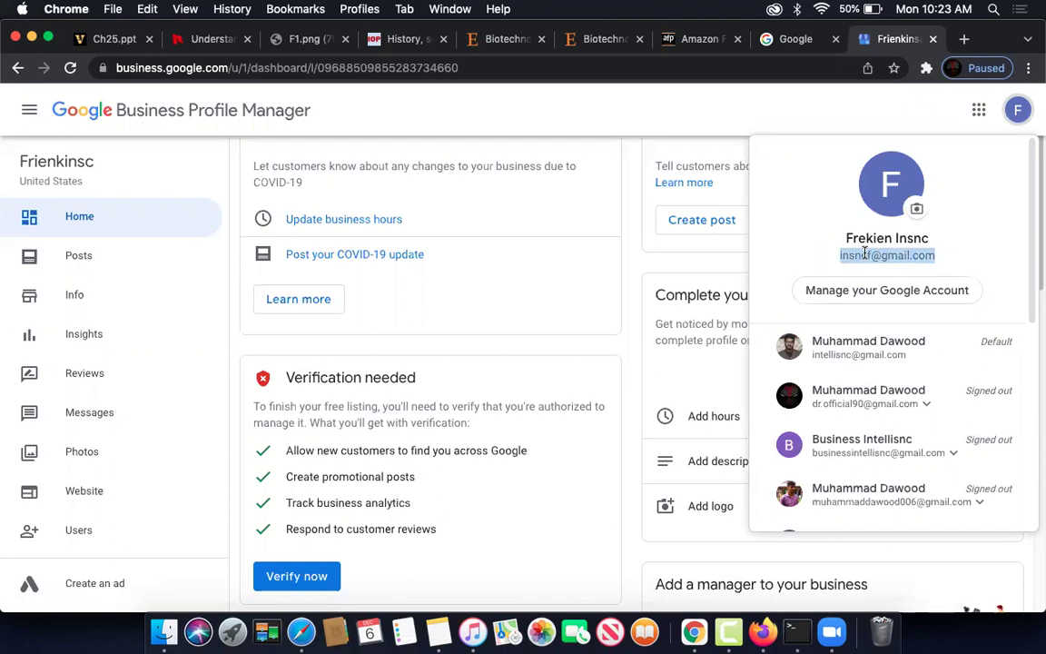
key("Escape")
key("super+c")
left_click(1017, 110)
right_click(877, 257)
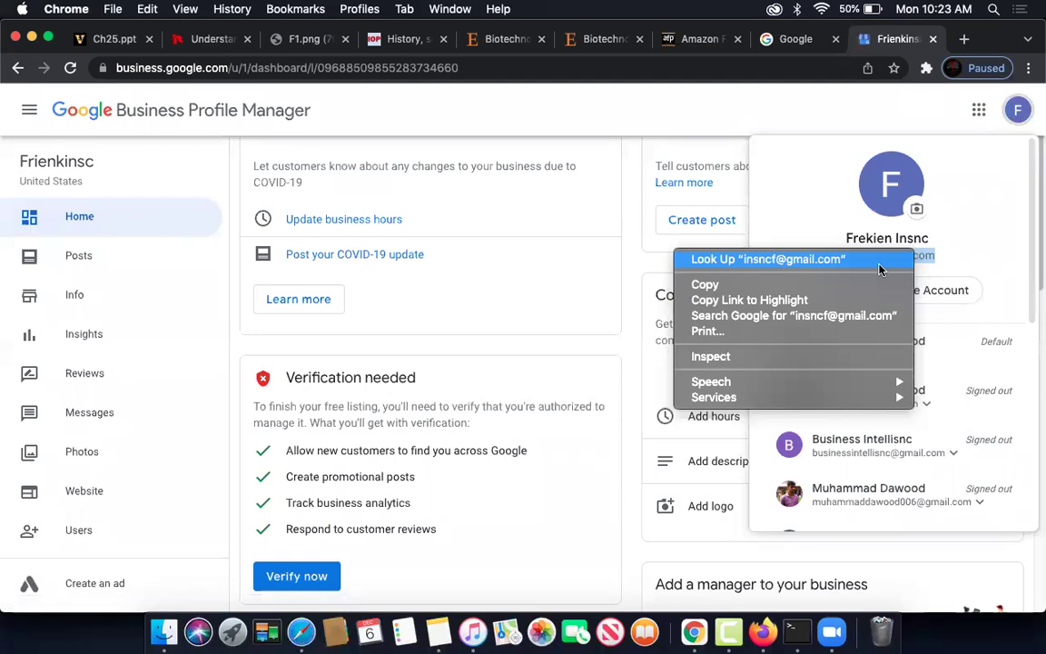
left_click(704, 284)
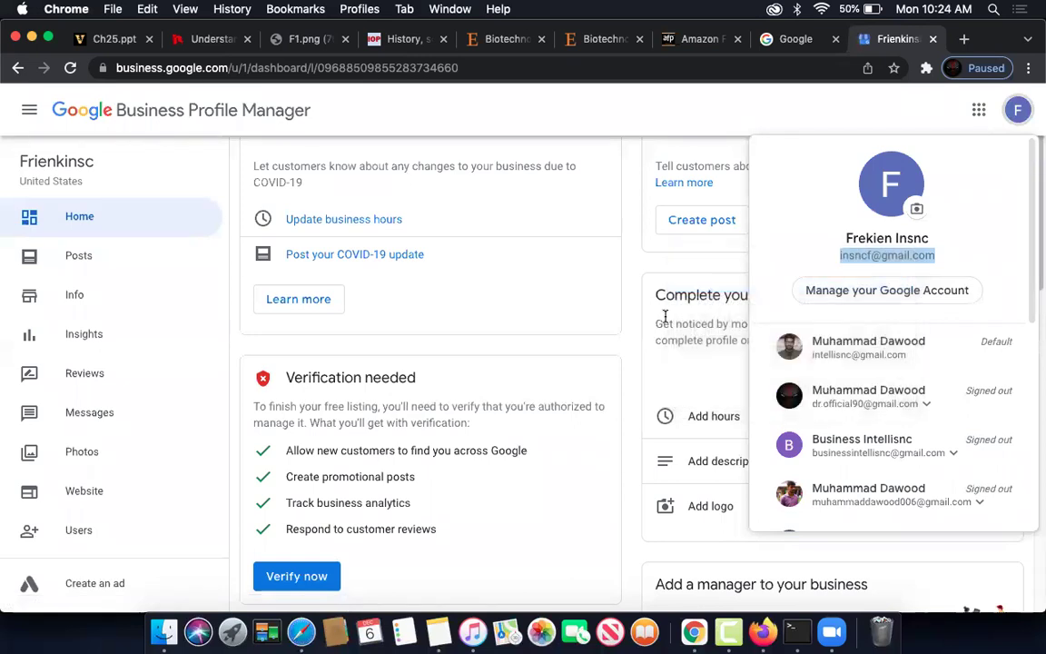
left_click(635, 318)
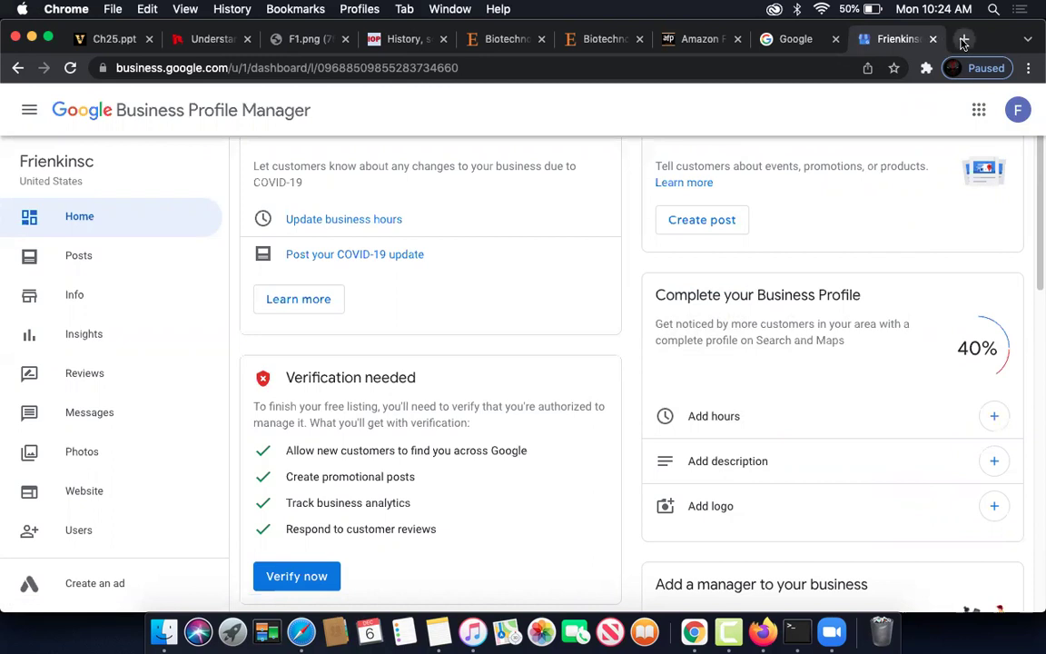
- Search Google for 'helium 10' in a new tab and open the Helium 10 Official Site
left_click(963, 42)
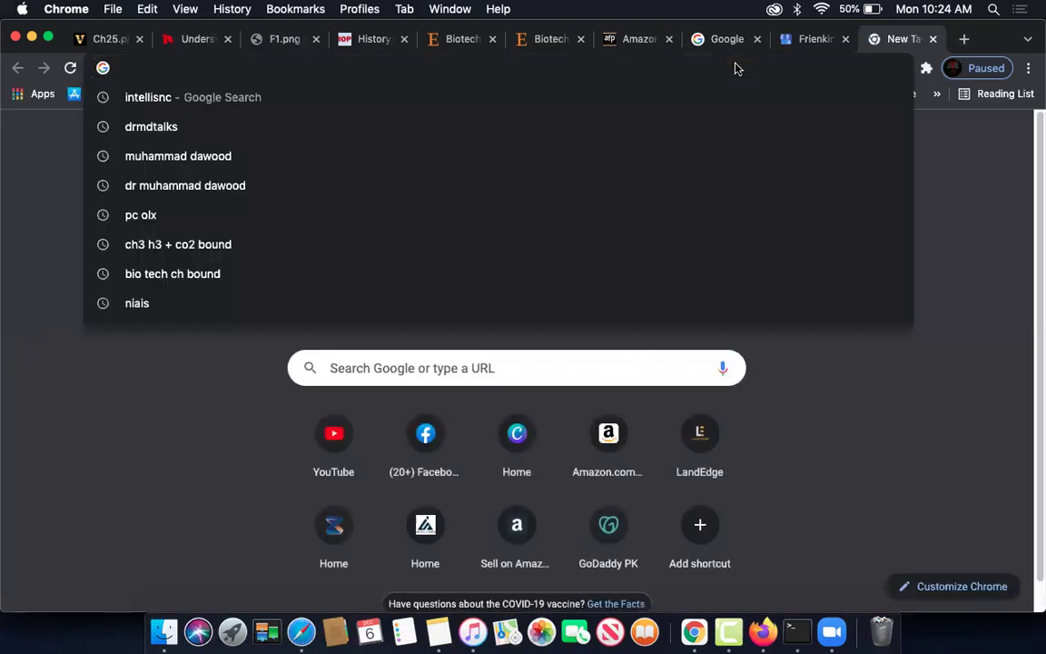
type("he")
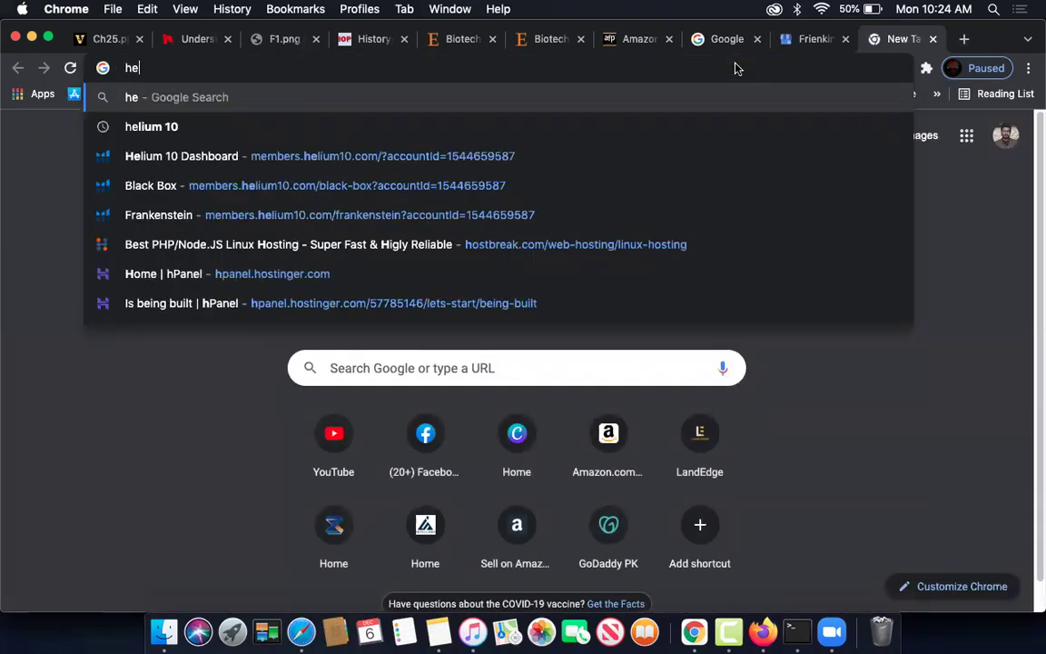
type("lium 10")
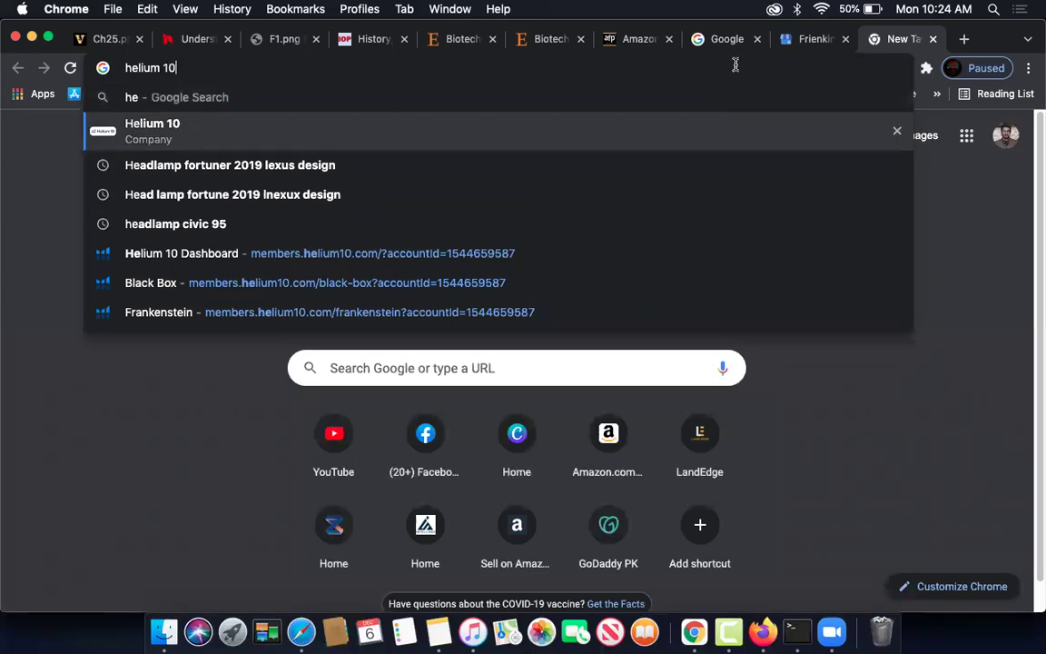
key("Return")
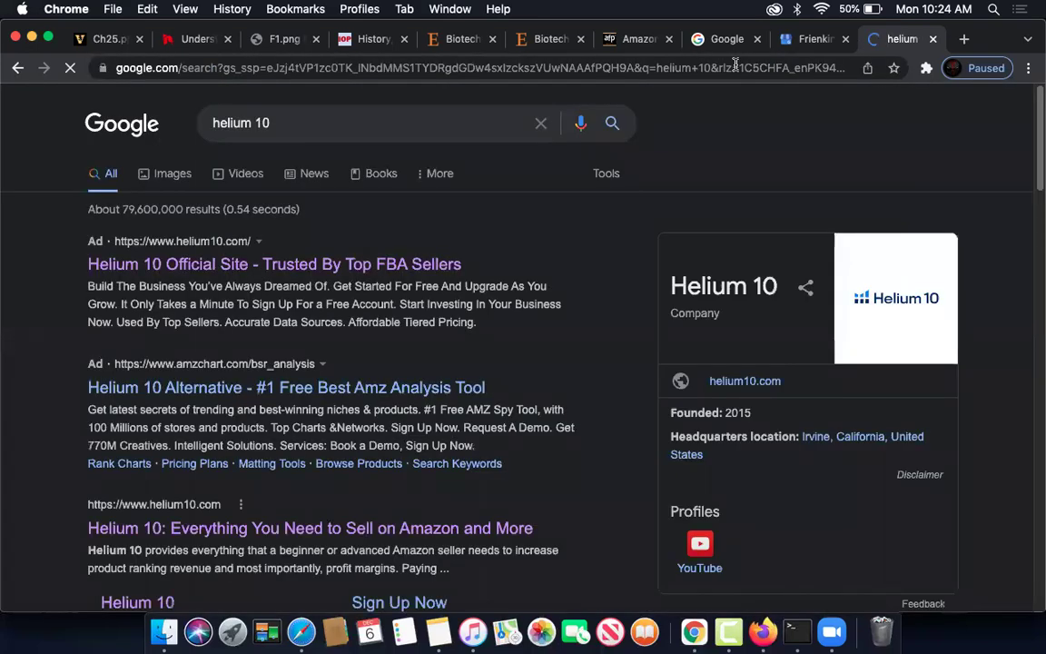
left_click(393, 263)
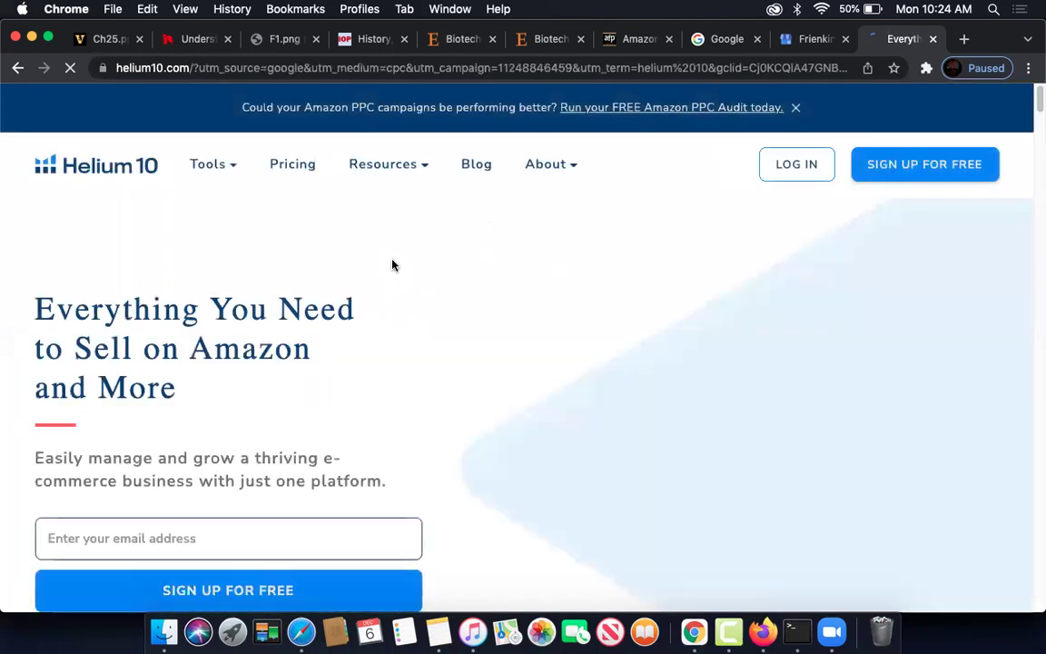
- Log in to Helium 10 and go to Connect Seller Central Account from the dashboard
left_click(796, 168)
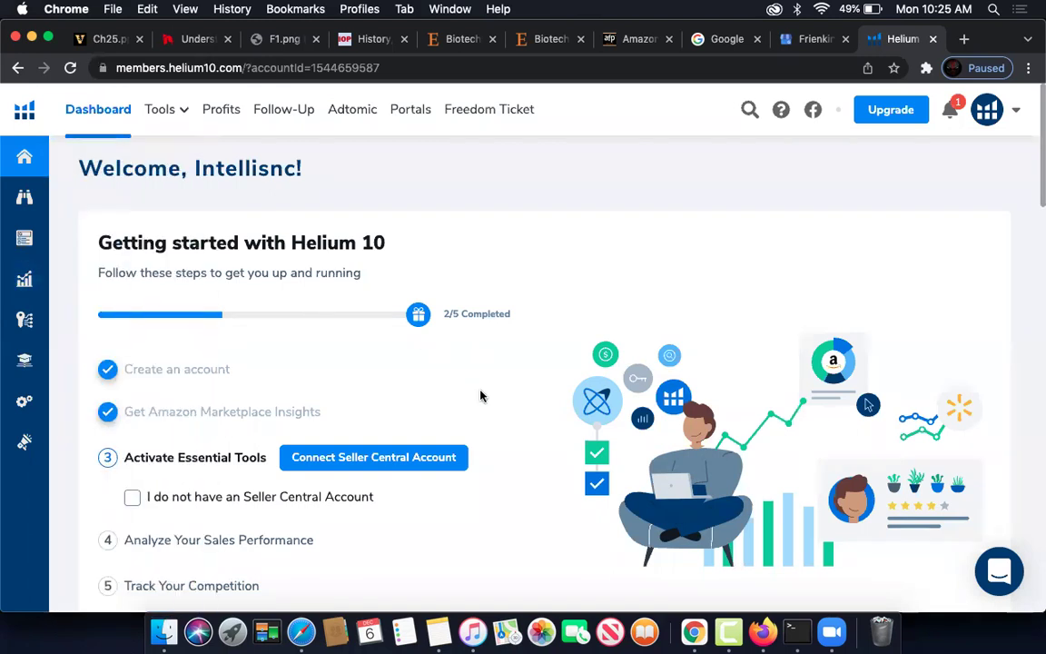
scroll(431, 349, "down", 1)
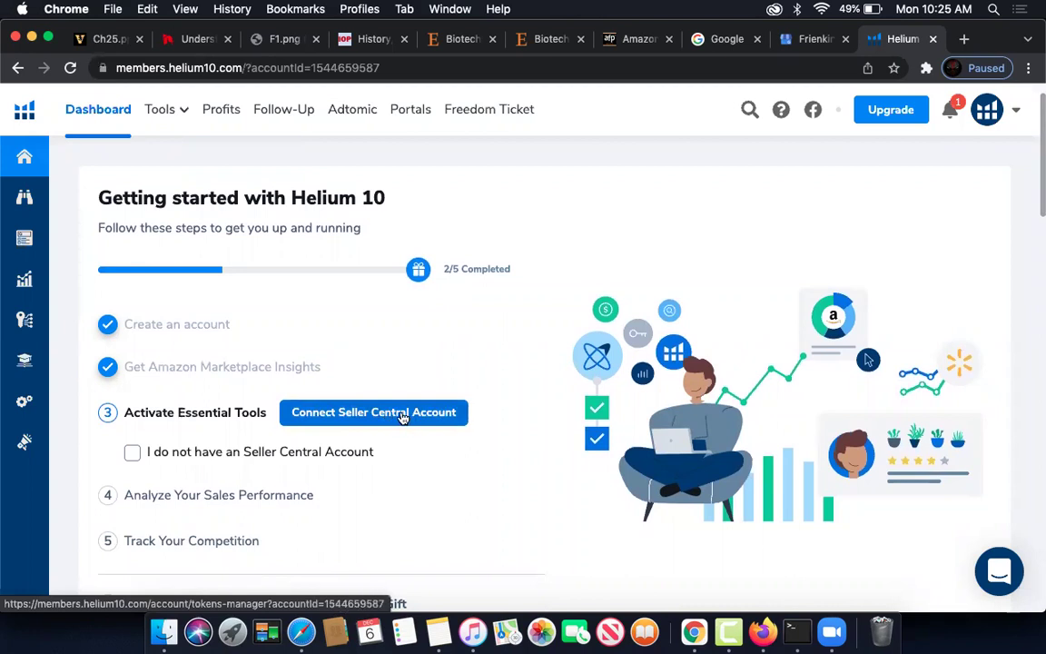
left_click(402, 414)
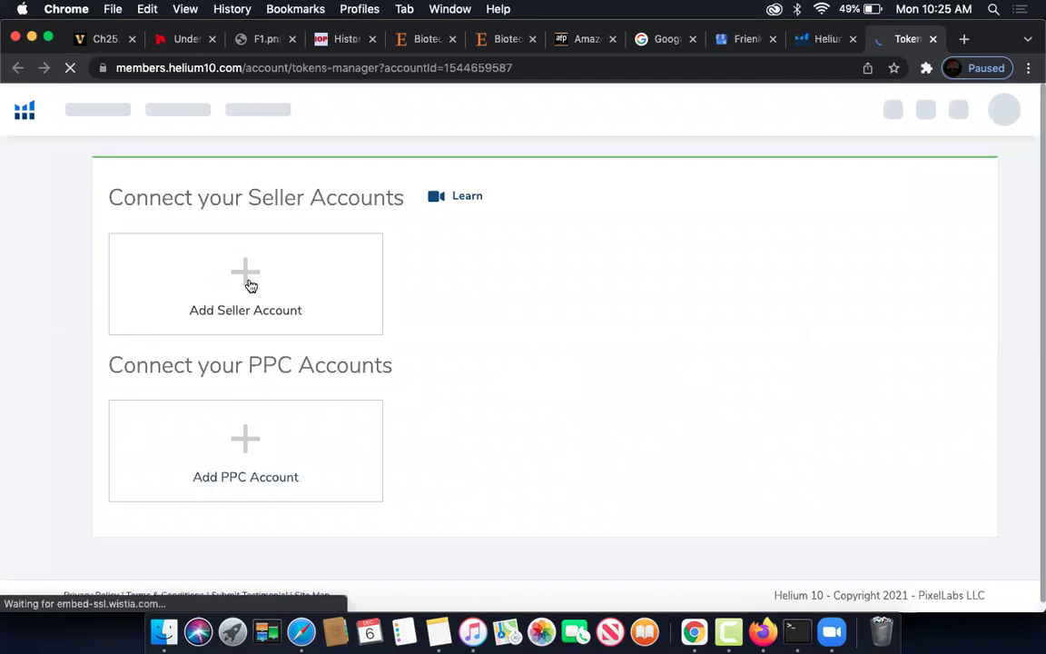
- Add an Amazon seller account aliased 'Intellisnc' in North America and open Seller Central to register
left_click(249, 285)
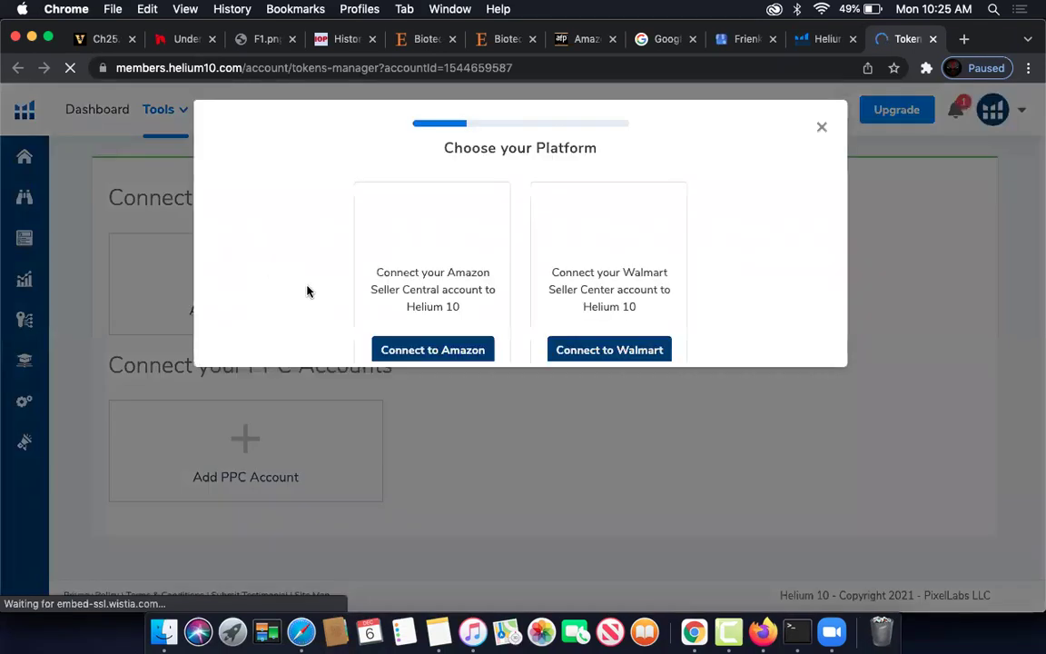
left_click(436, 353)
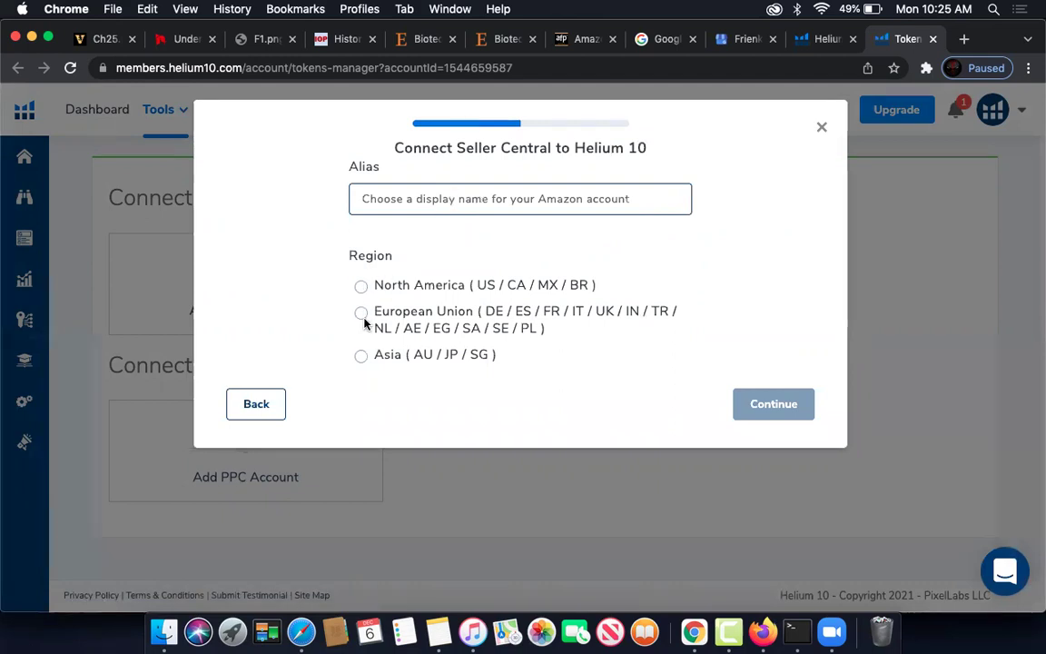
left_click(374, 286)
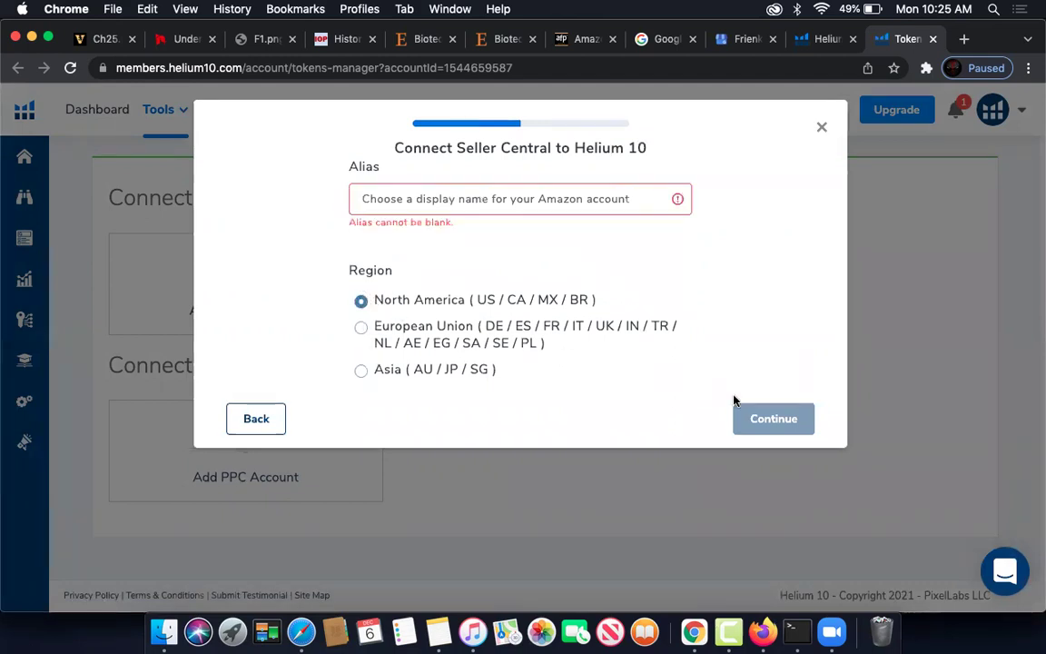
left_click(486, 198)
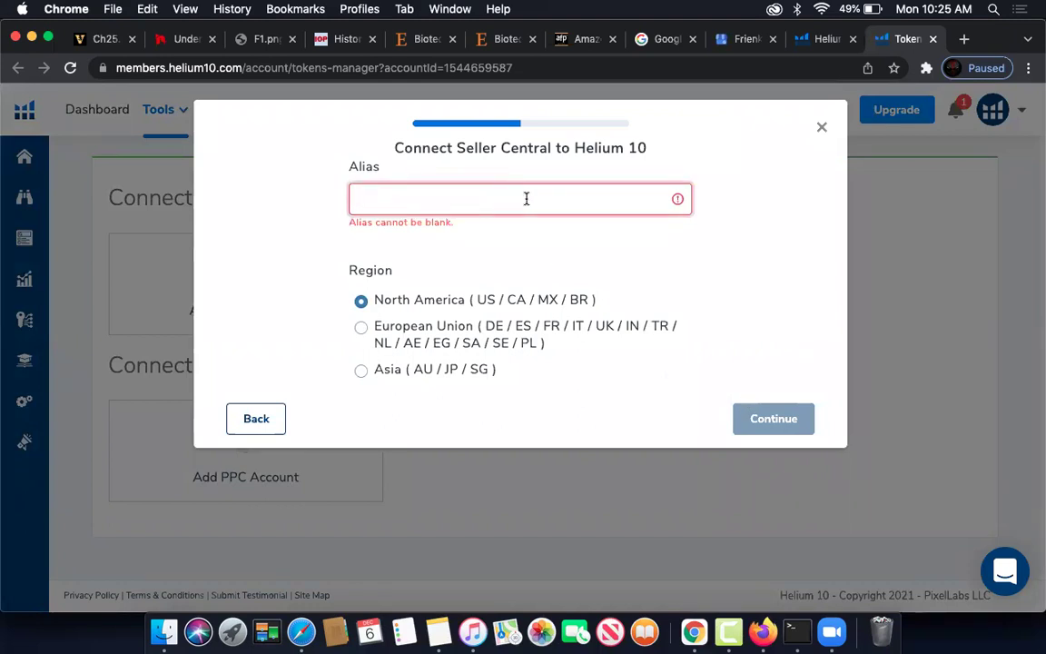
type("Intellisnc")
left_click(705, 277)
left_click(773, 406)
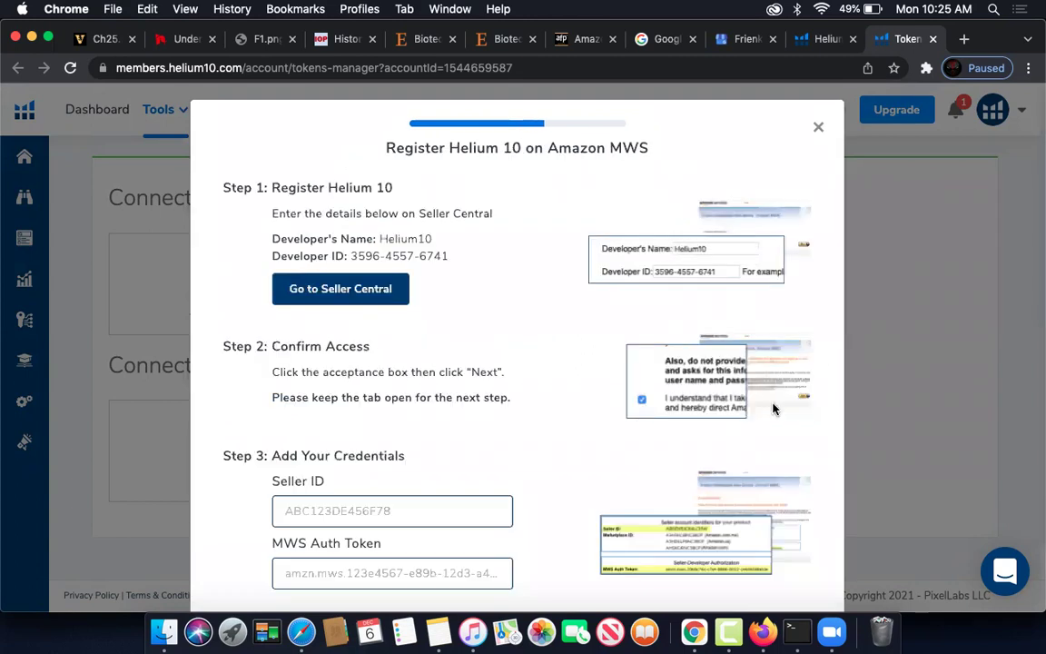
scroll(548, 353, "down", 2)
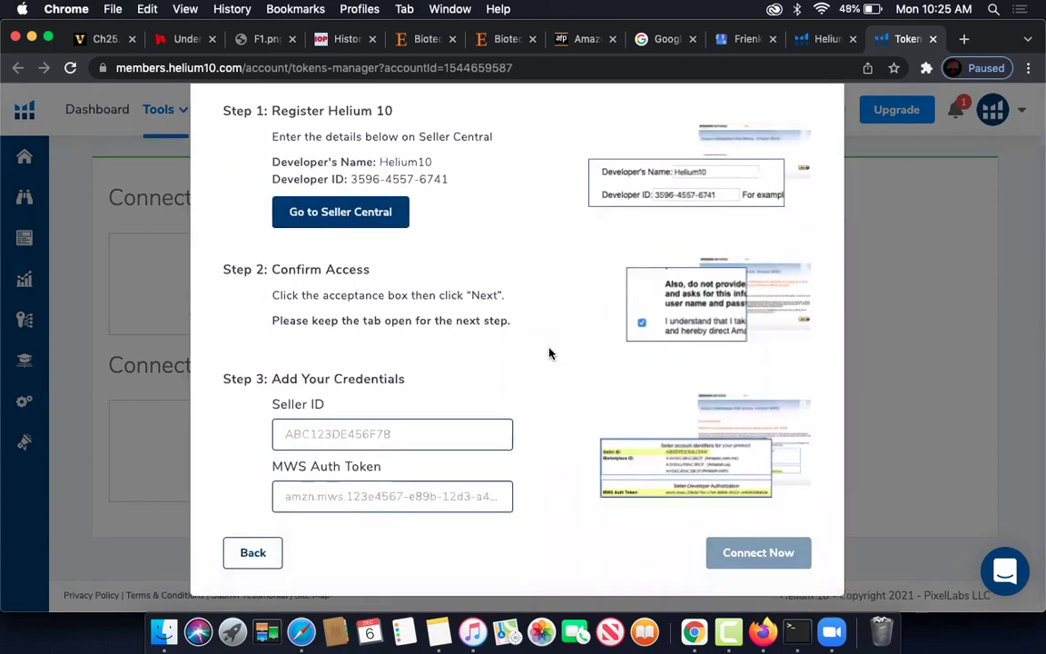
scroll(434, 278, "up", 2)
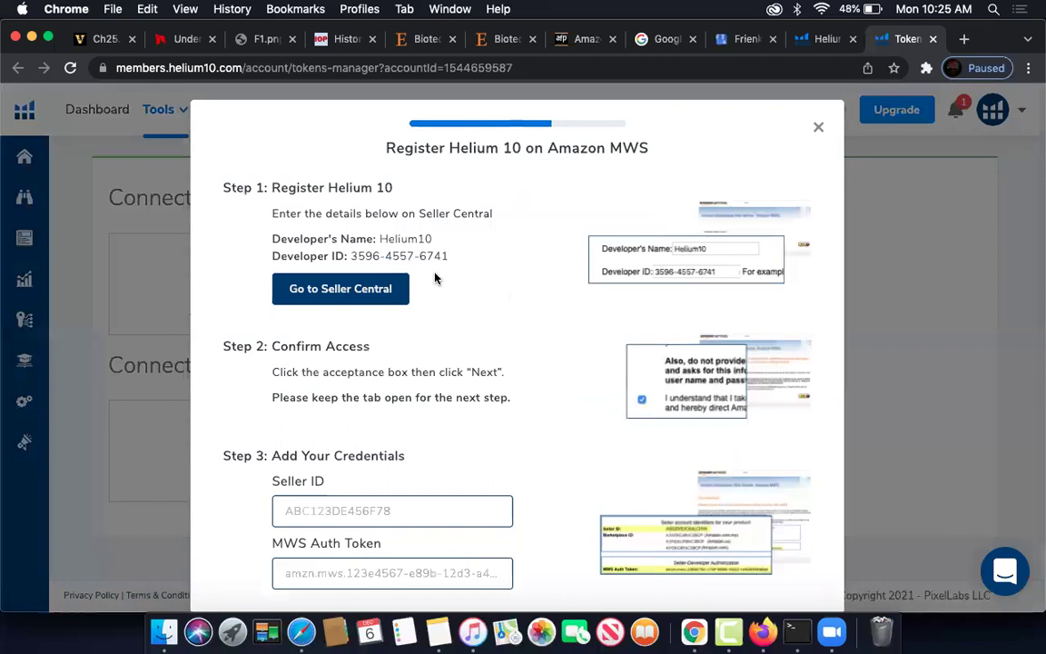
left_click(360, 296)
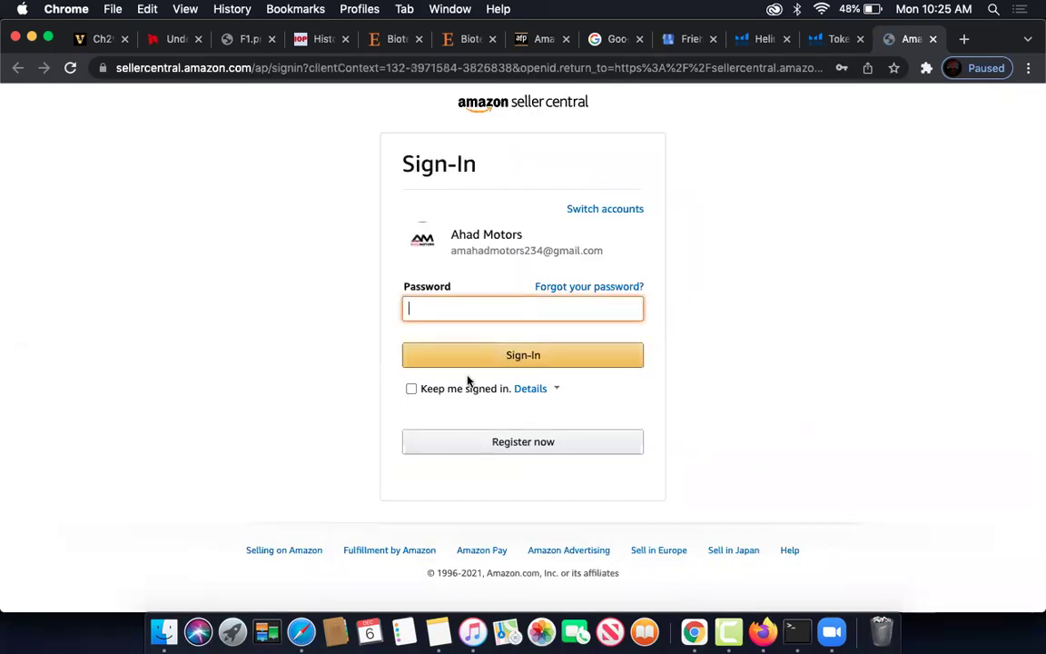
- Sign in to Seller Central with the saved password, keeping the session signed in
left_click(476, 307)
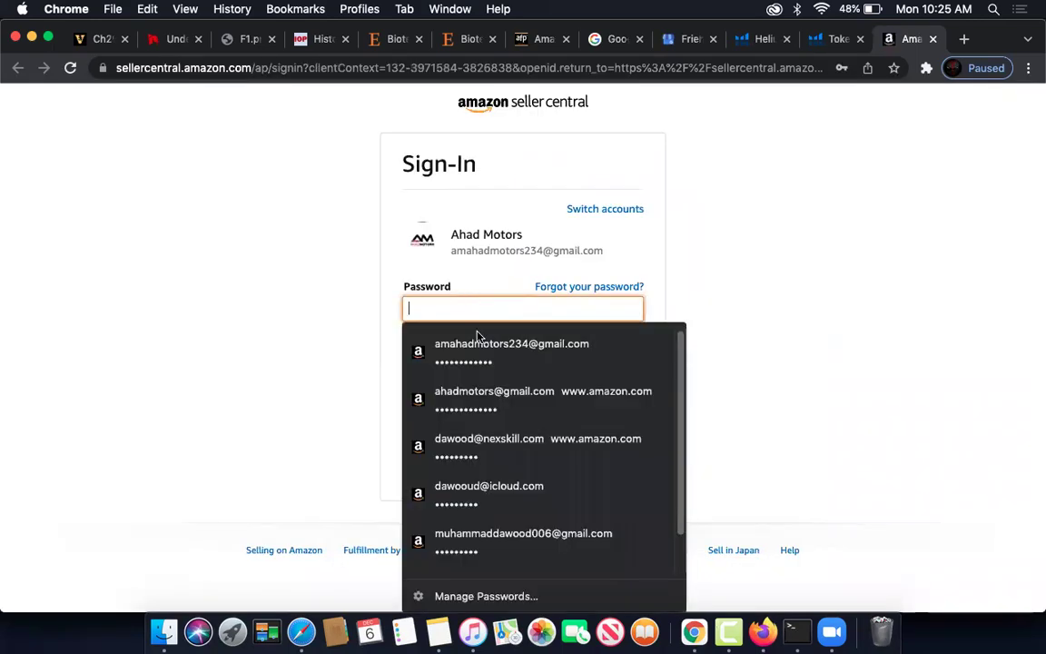
left_click(477, 343)
left_click(411, 389)
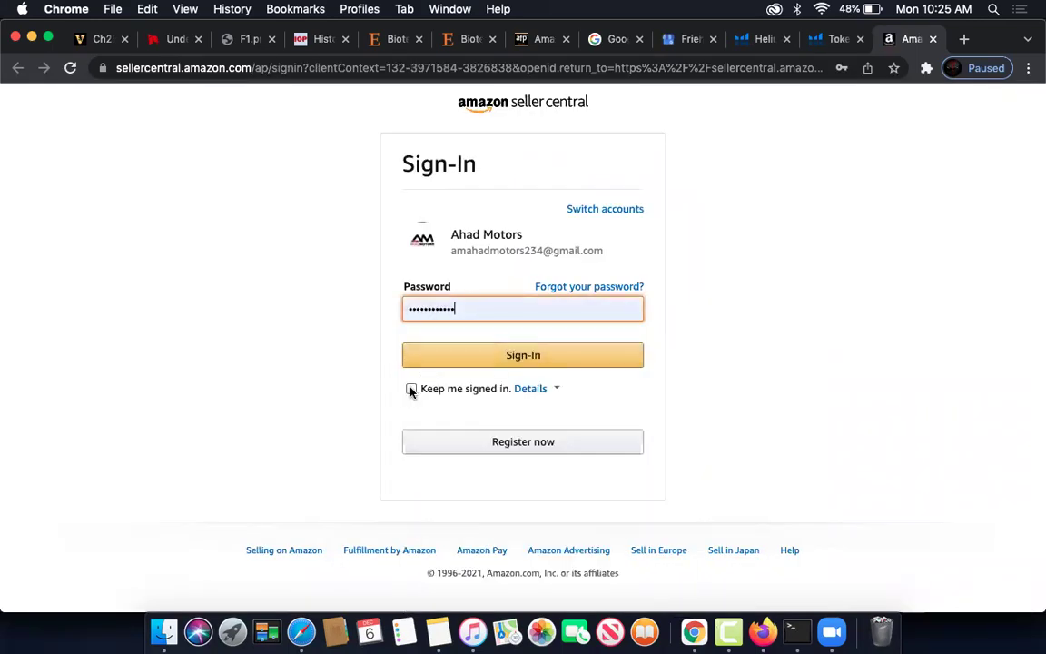
left_click(500, 355)
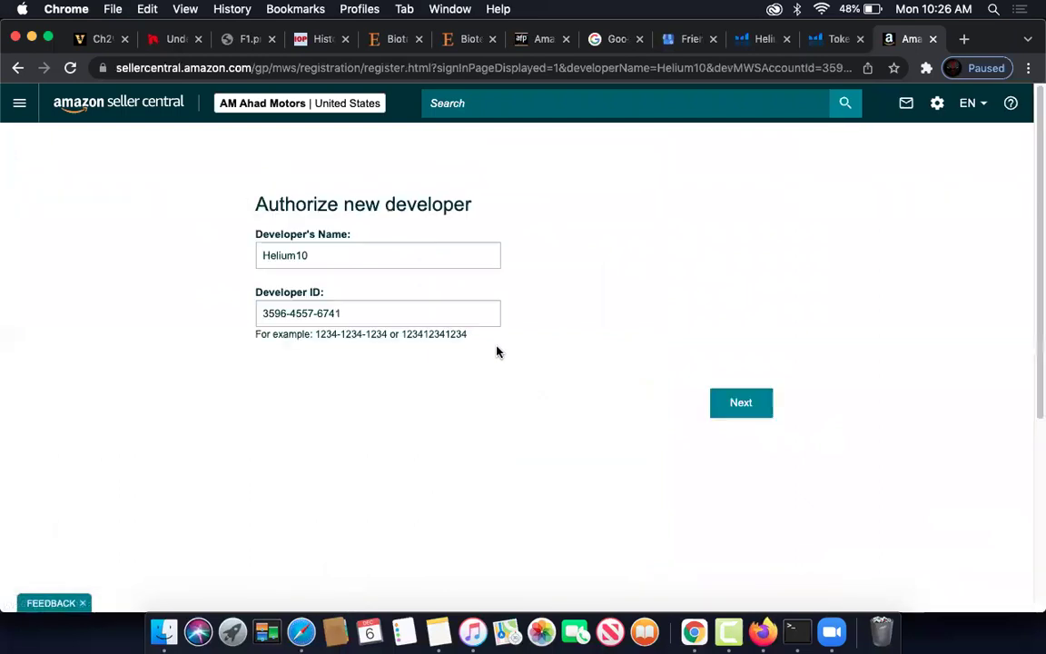
- Change the Developer's Name from Helium10 to Intellisnc and copy the Developer ID
double_click(335, 255)
key("BackSpace")
type("Intellisnc")
key("super+a")
triple_click(348, 313)
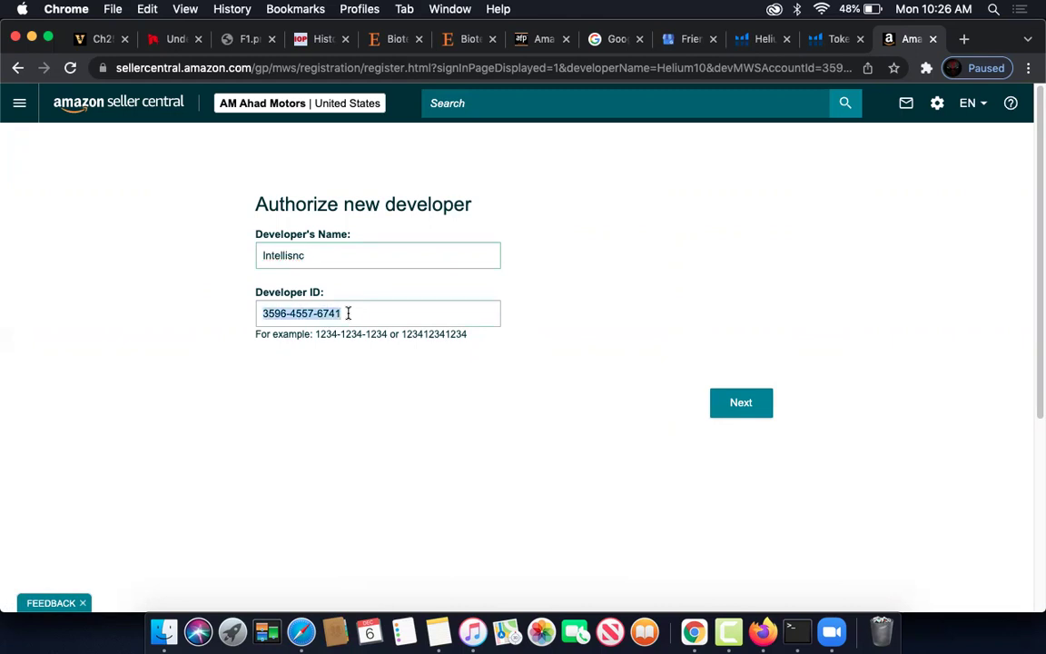
key("super+c")
- Create a new note headed 'Amazon dev id' holding the pasted Developer ID, then return to Chrome
left_click(438, 629)
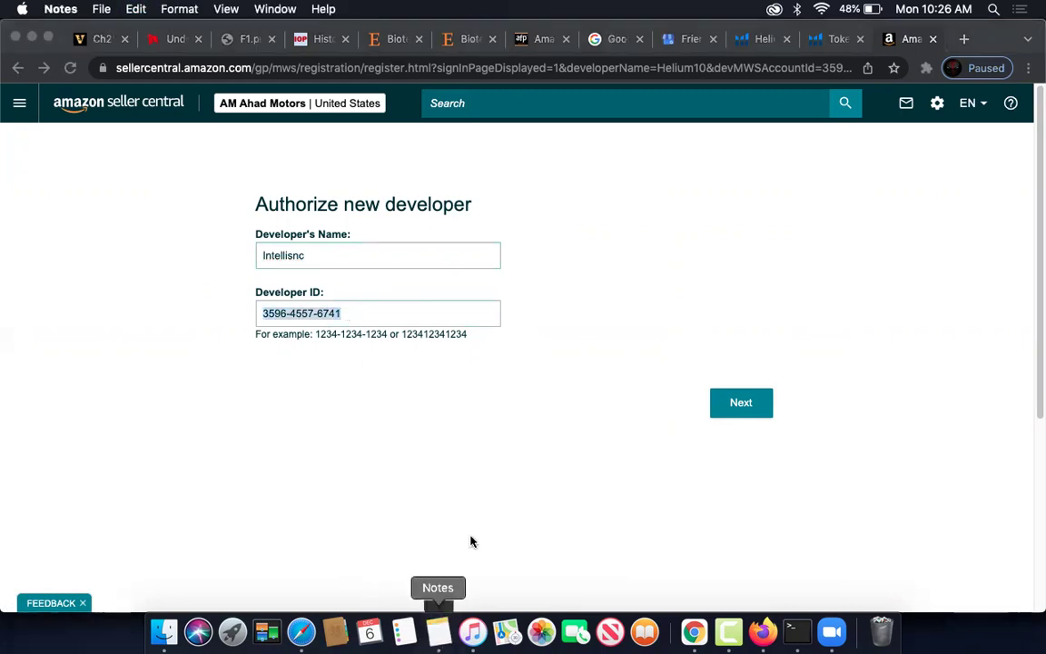
left_click(243, 35)
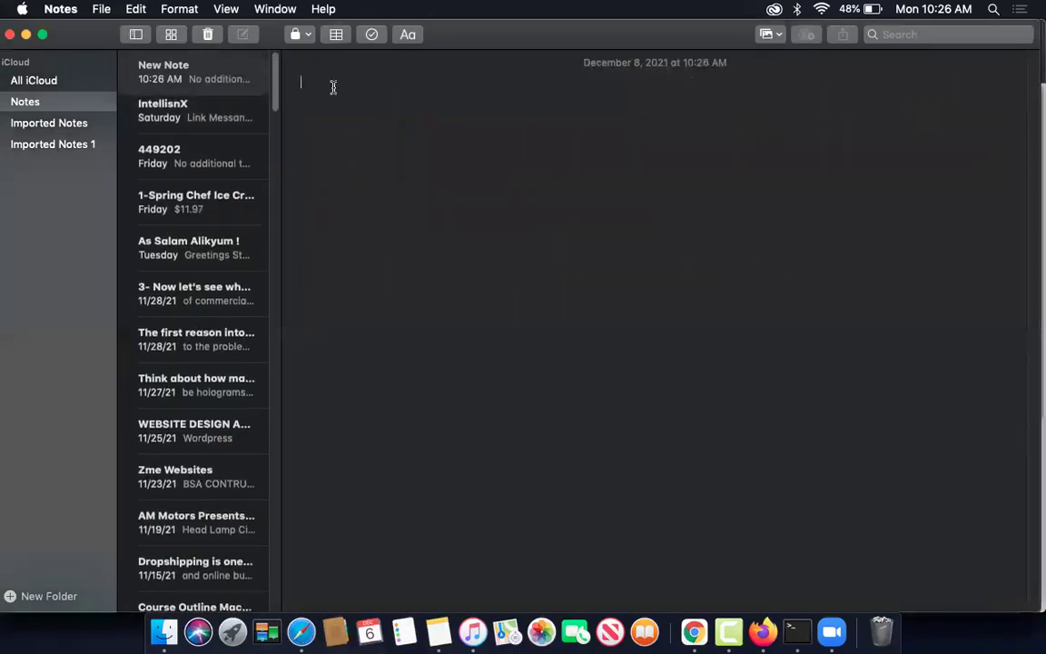
key("super+v")
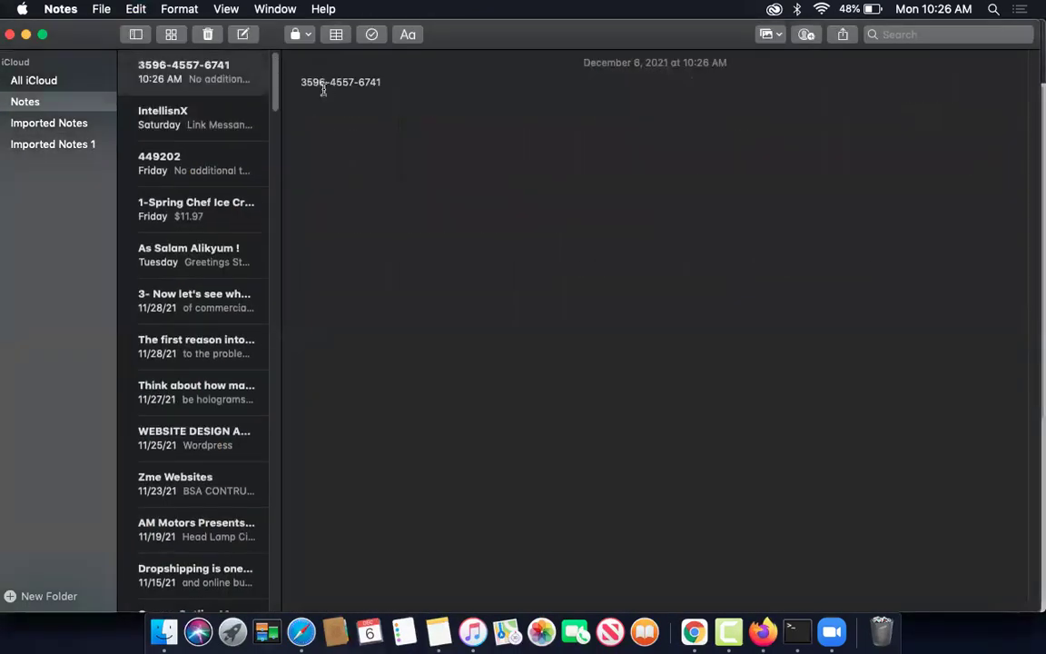
key("super+Left")
type("Amazon dev ")
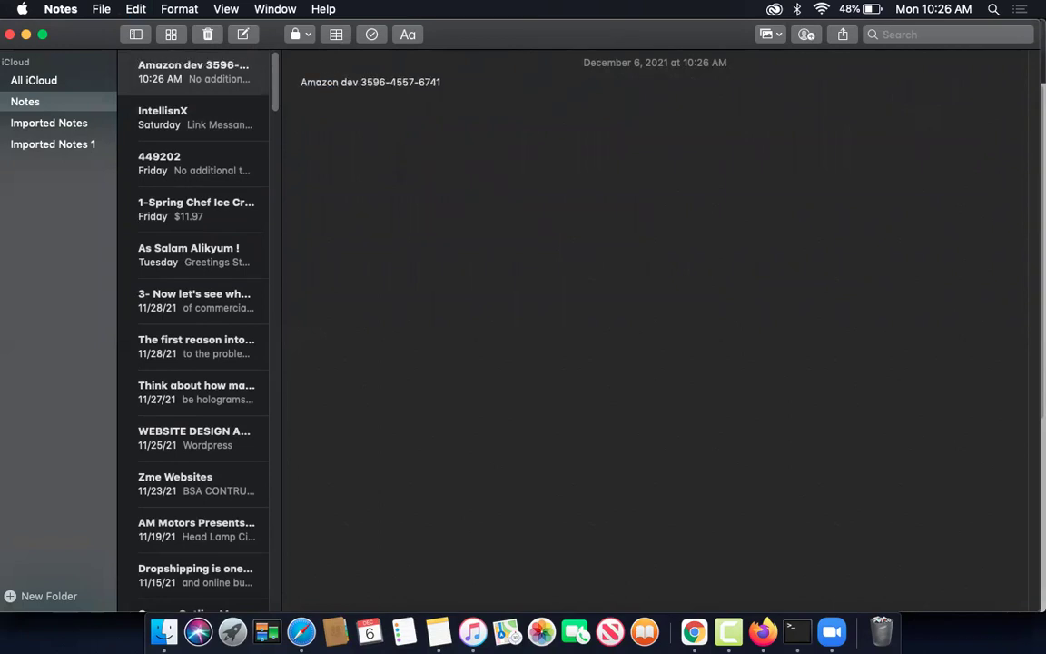
type("id")
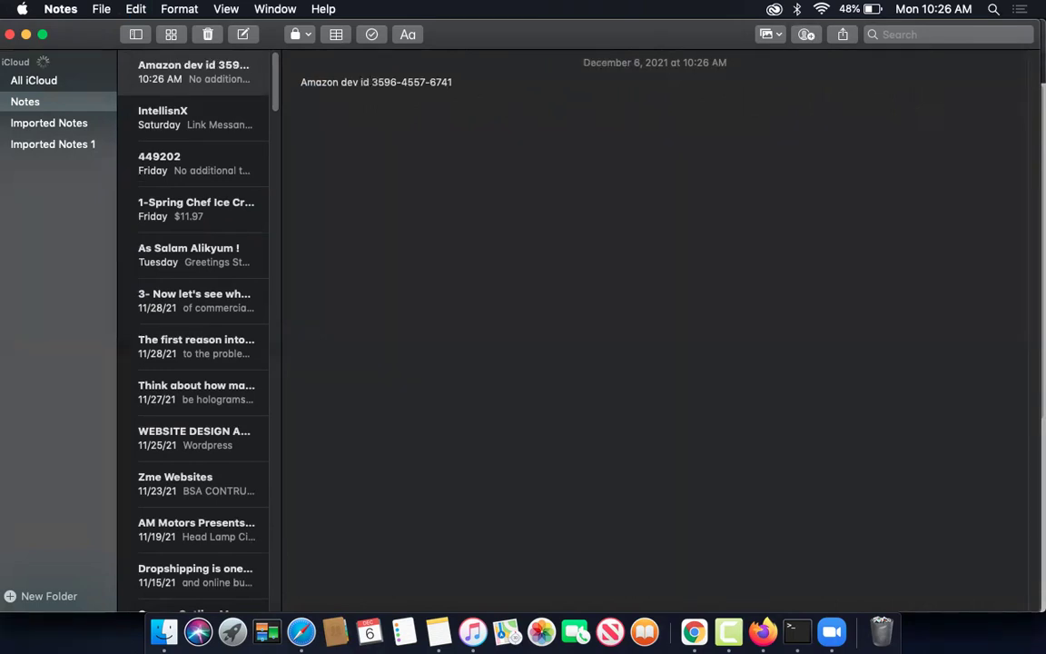
left_click(693, 631)
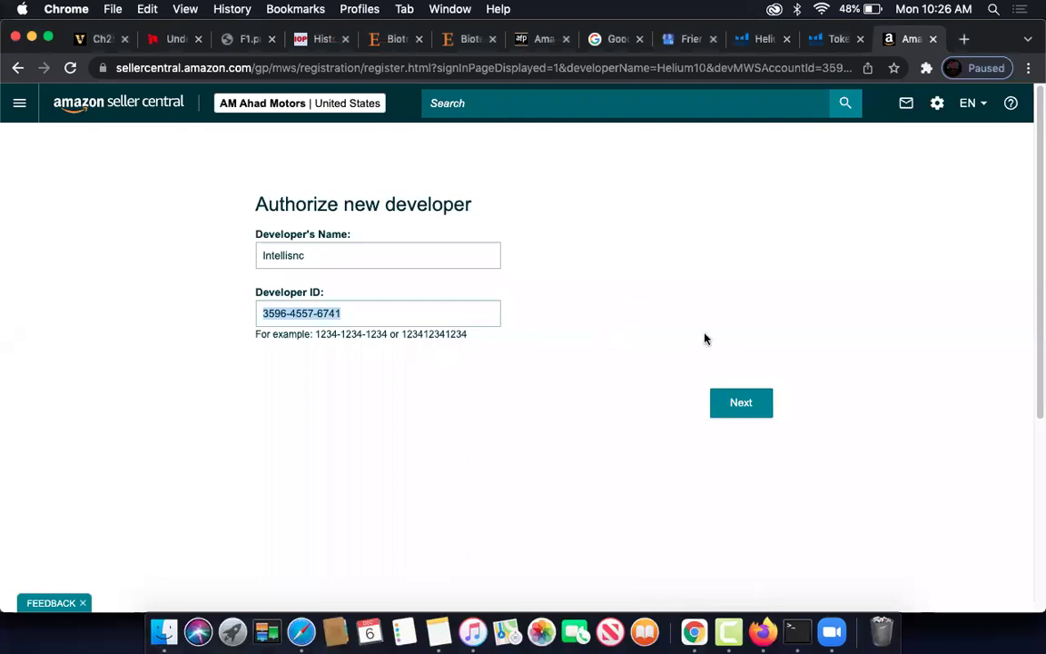
left_click(737, 403)
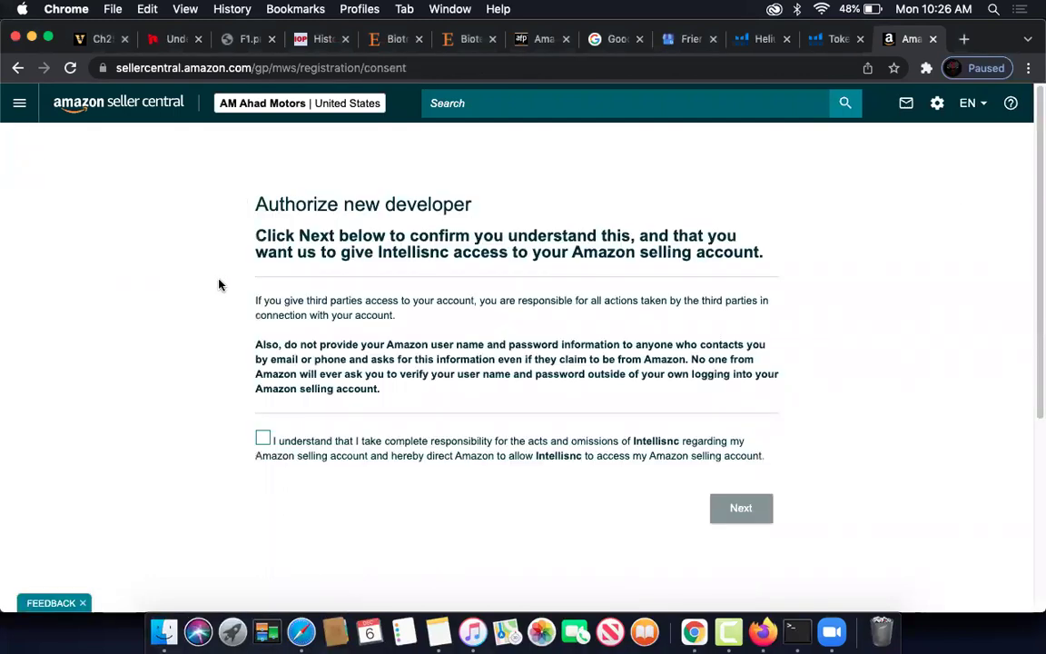
left_click(262, 438)
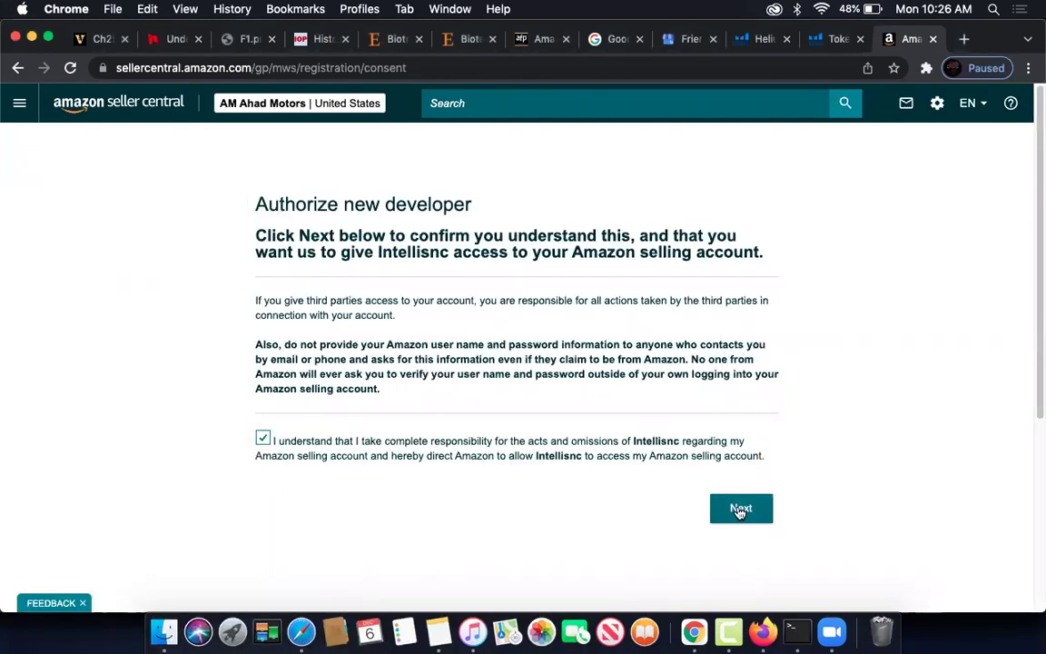
left_click(737, 507)
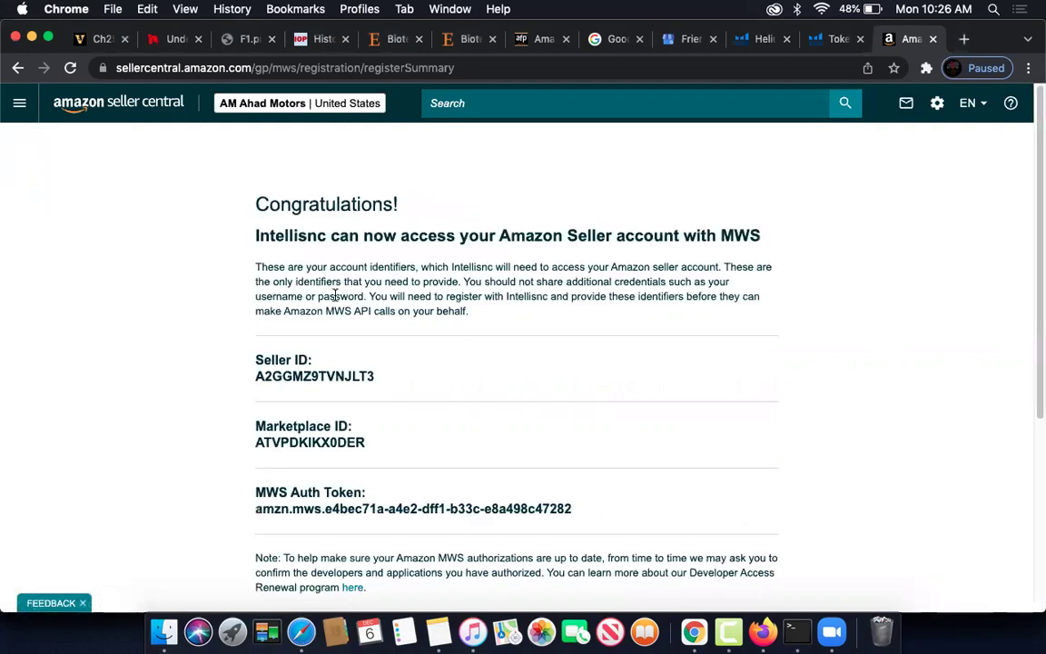
- Screenshot the summary showing the Seller ID, Marketplace ID and MWS Auth Token
scroll(381, 354, "down", 3)
left_click_drag(257, 284, 597, 447)
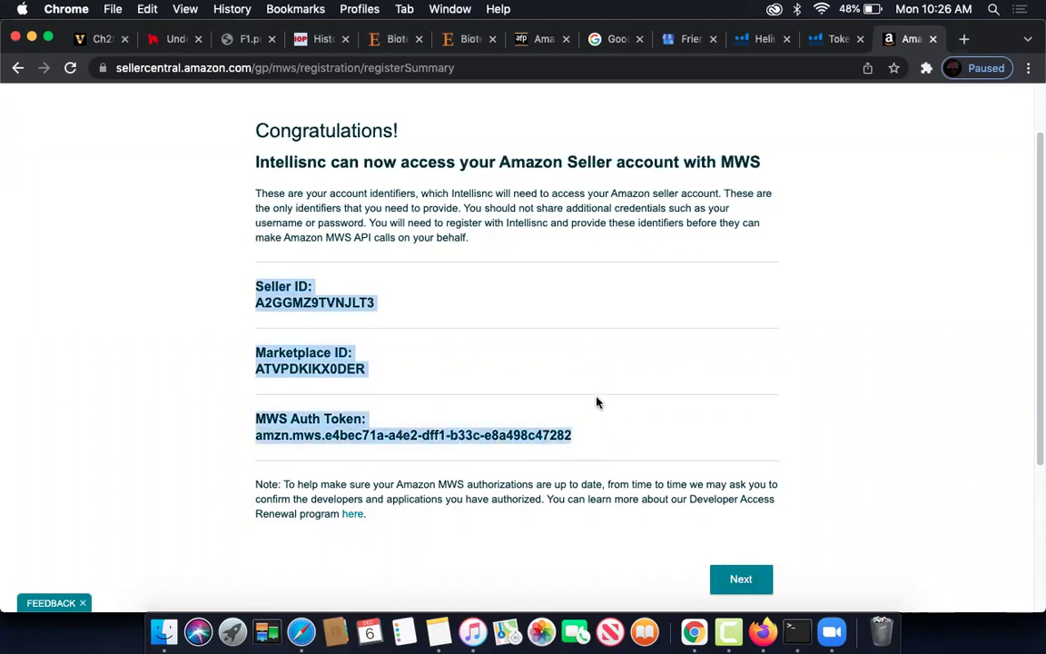
left_click(943, 350)
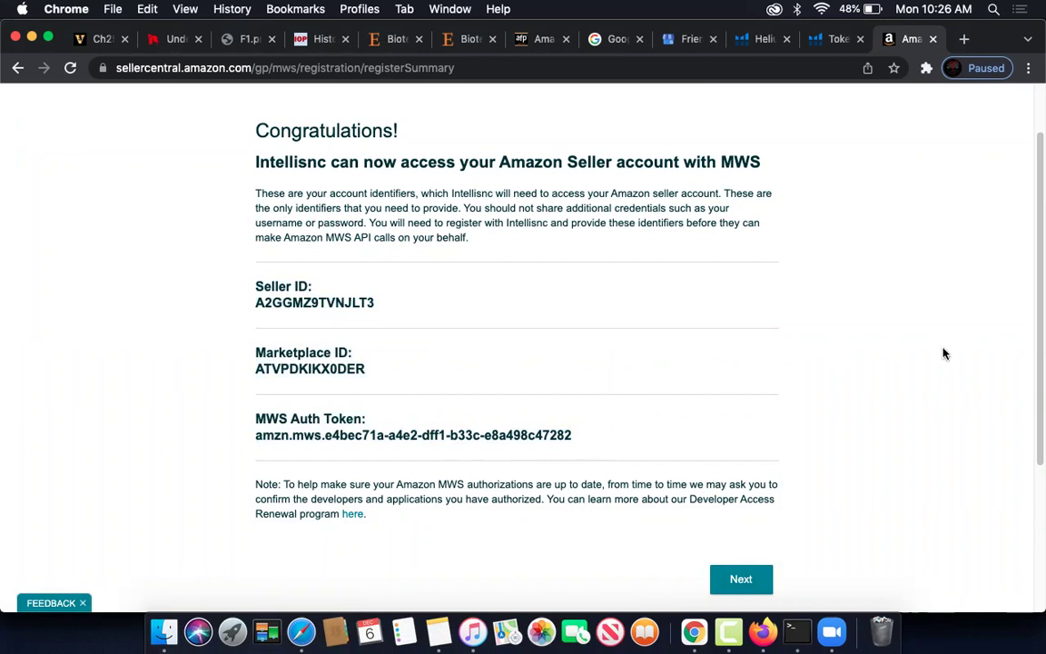
left_click_drag(1, 1, 1043, 651)
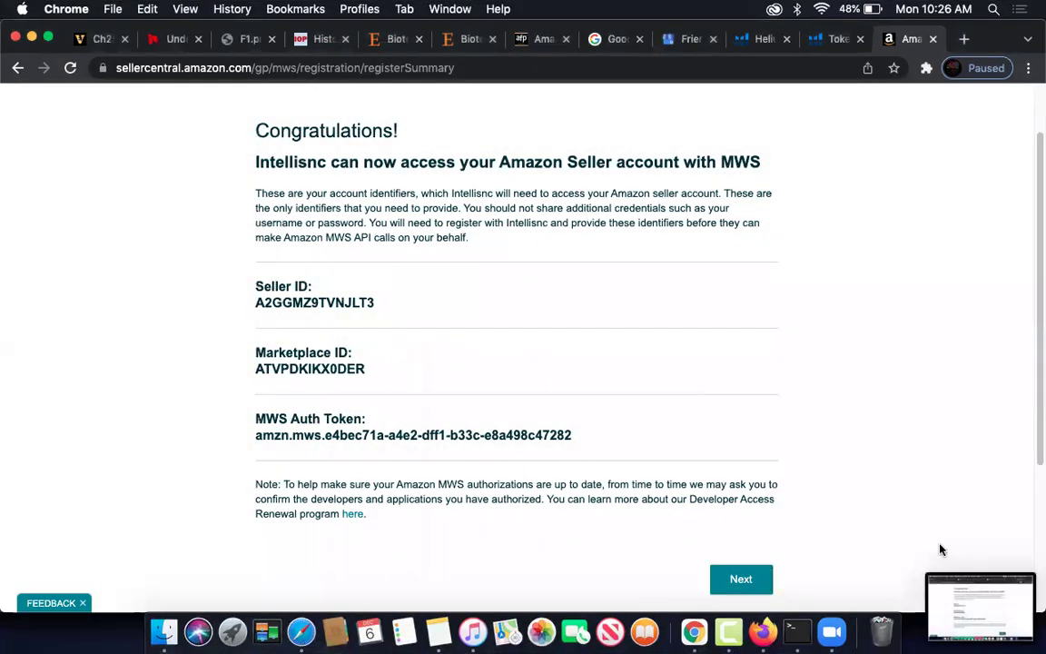
- Review the captured screenshot, then continue to the Manage your apps list
left_click(969, 599)
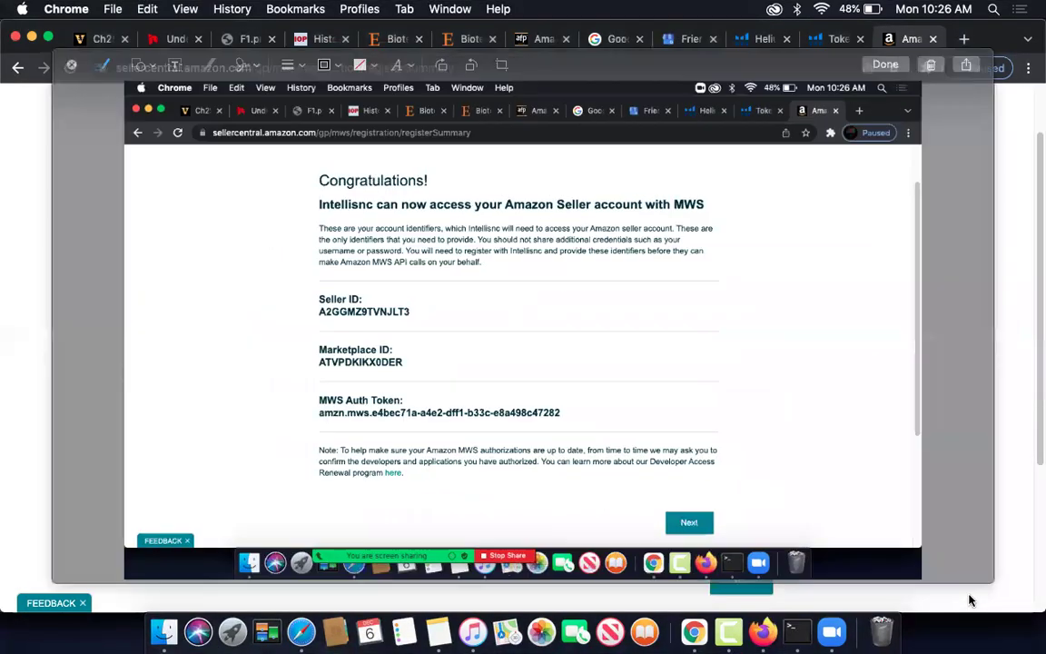
left_click(72, 65)
left_click(734, 586)
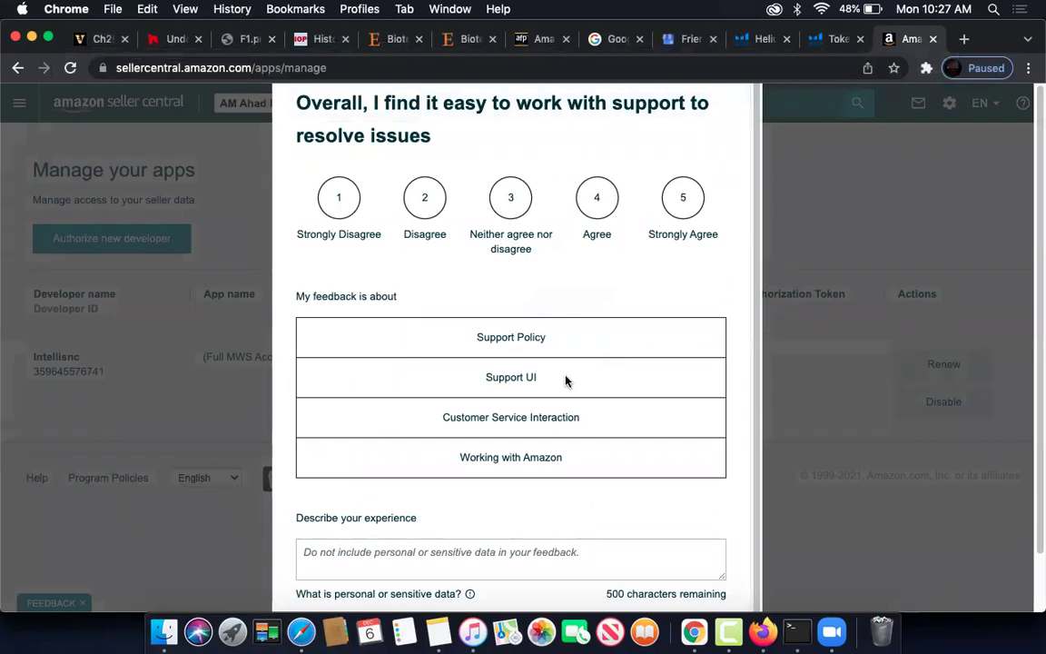
scroll(563, 381, "down", 1)
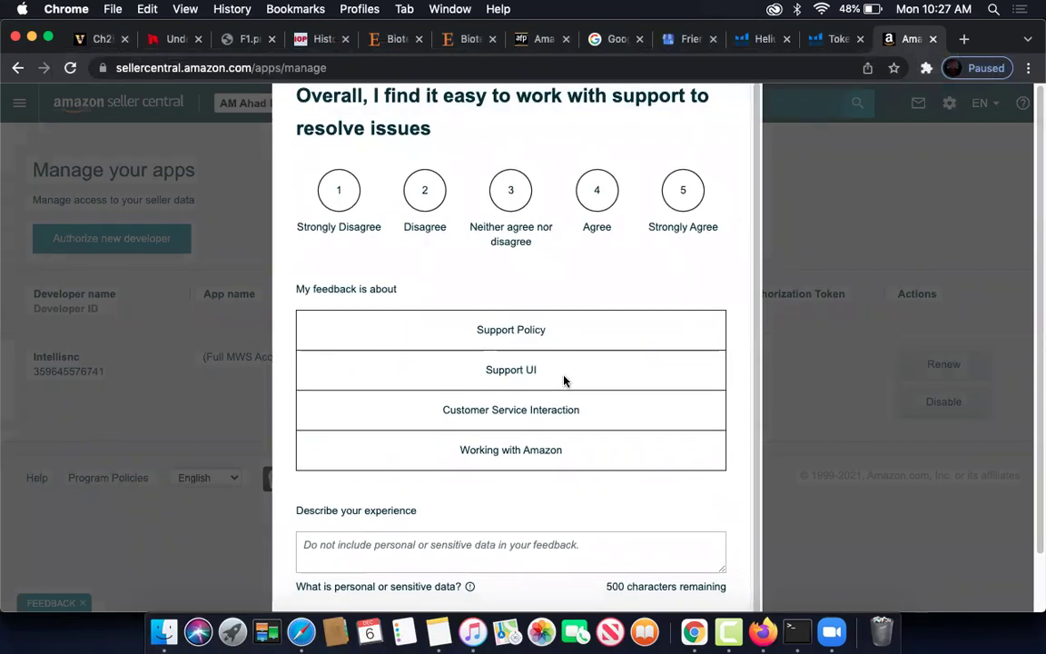
scroll(563, 380, "up", 1)
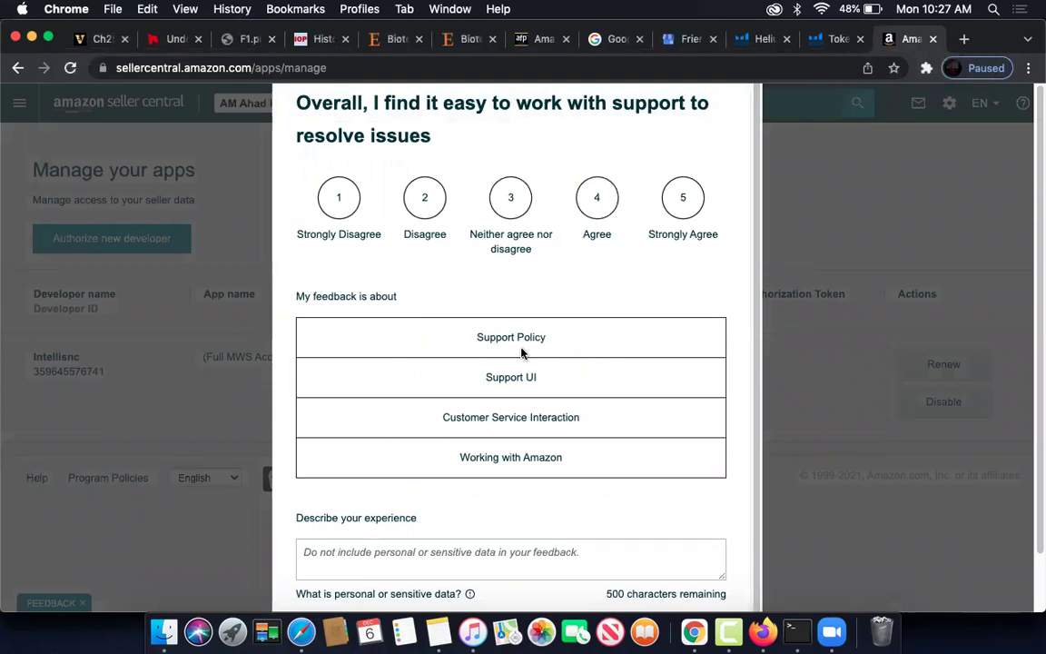
scroll(553, 446, "down", 1)
- Answer the feedback pop-up with Working with Amazon and Strongly Disagree, then postpone it
left_click(551, 451)
left_click(356, 204)
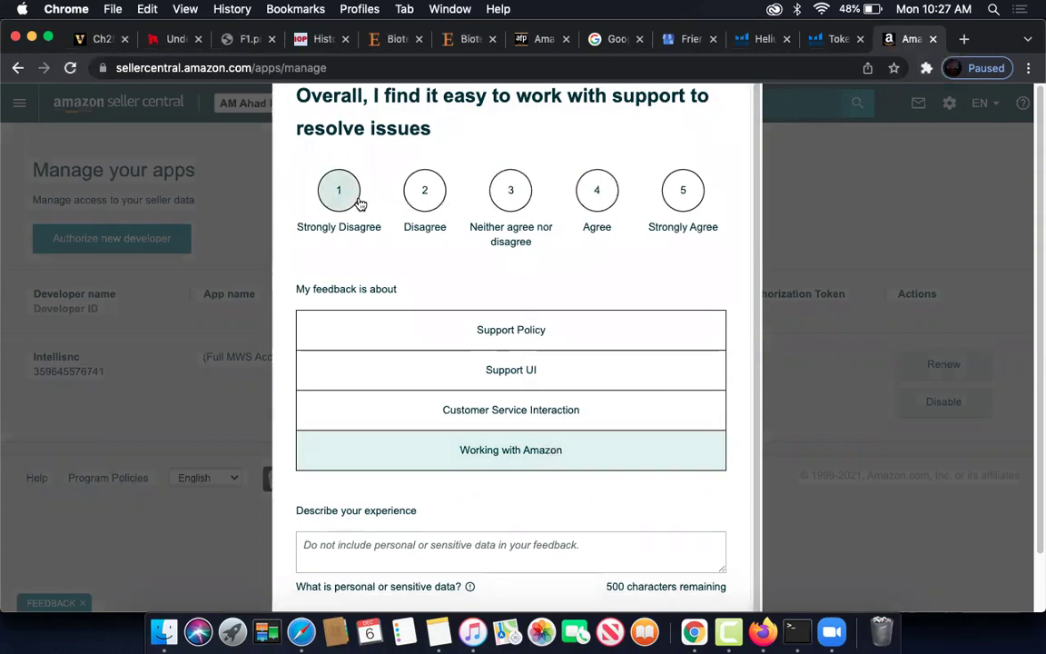
scroll(719, 390, "down", 2)
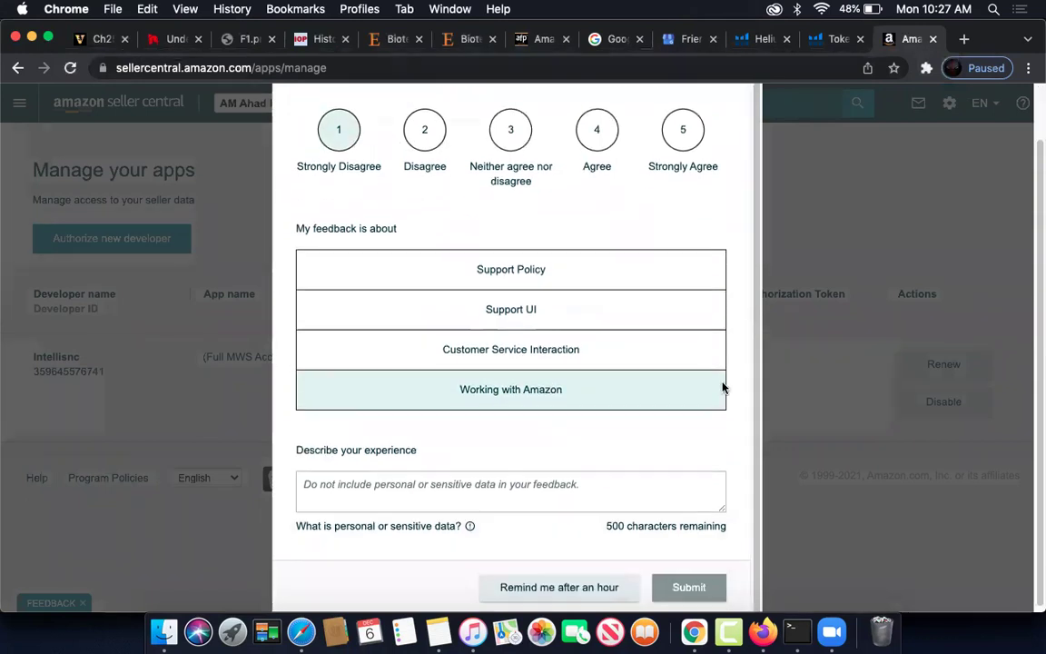
left_click(576, 587)
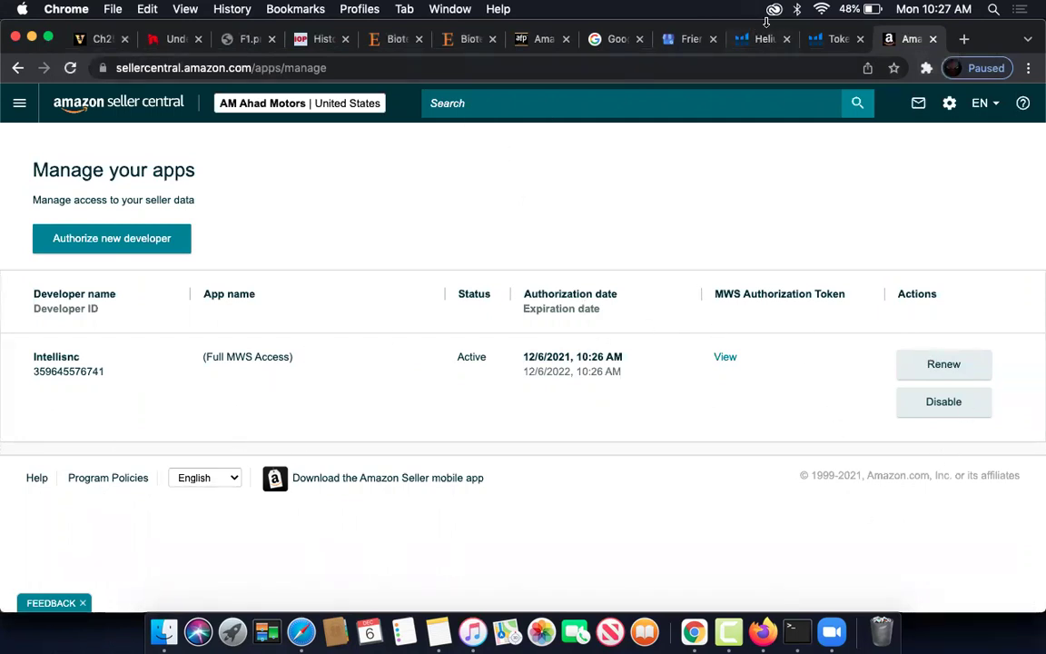
- Switch to Helium 10's token manager and focus the Seller ID field
left_click(831, 38)
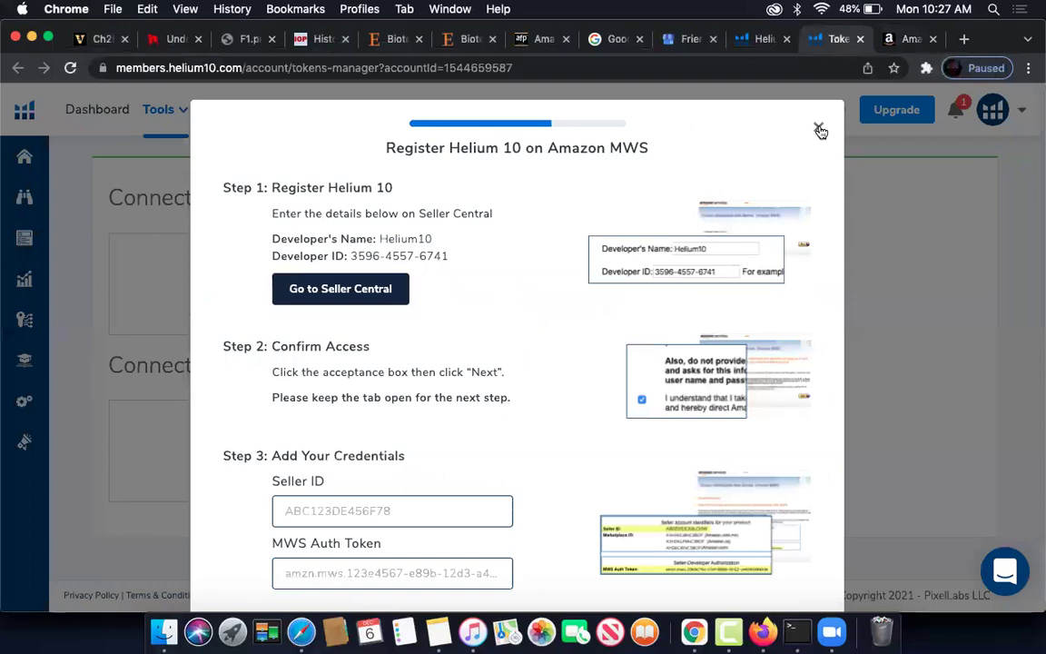
scroll(531, 331, "down", 3)
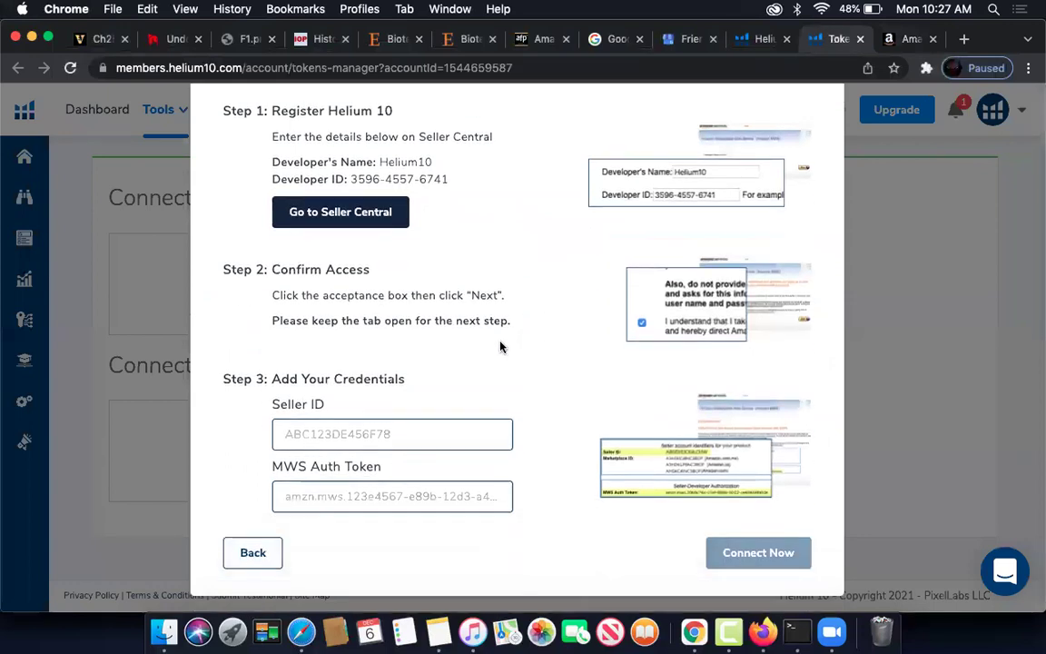
left_click(399, 437)
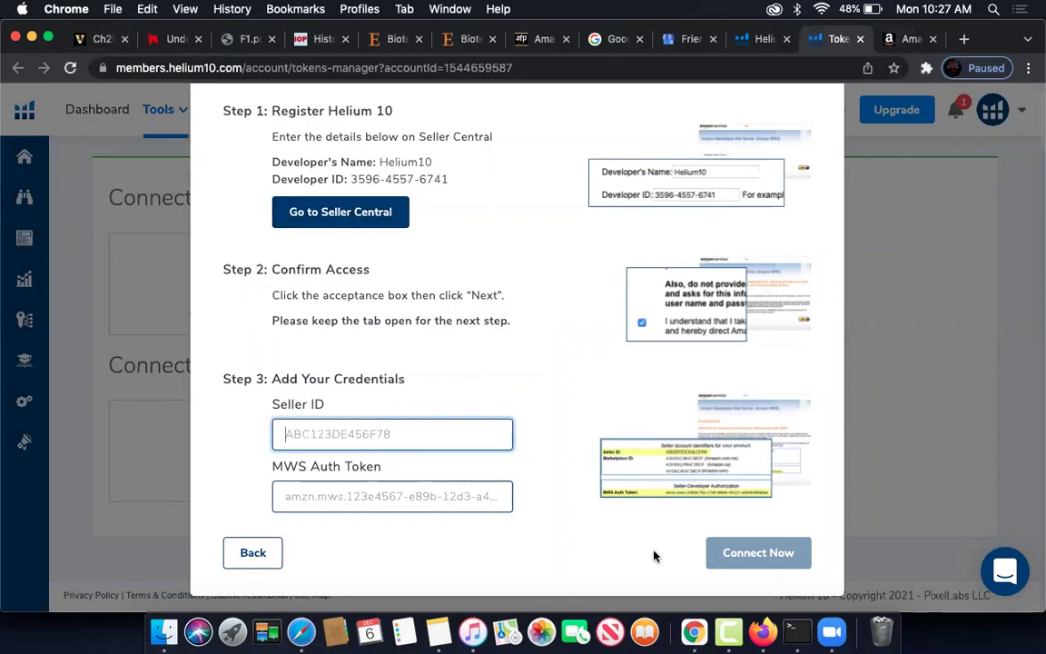
- Open the latest Desktop screenshot of the account identifiers in Preview
left_click(164, 635)
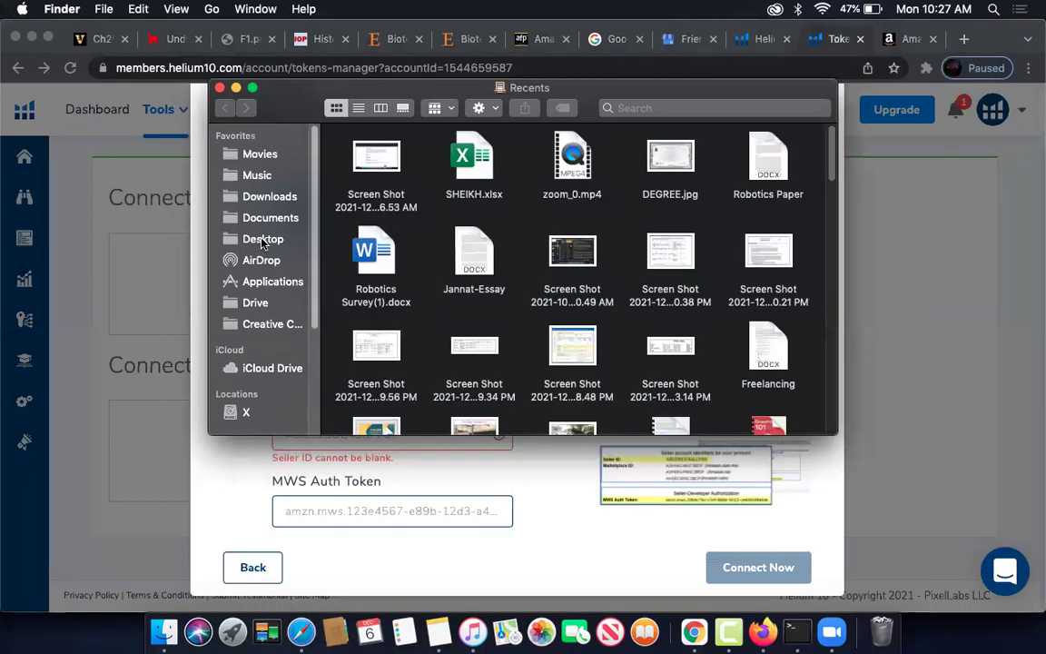
left_click(262, 241)
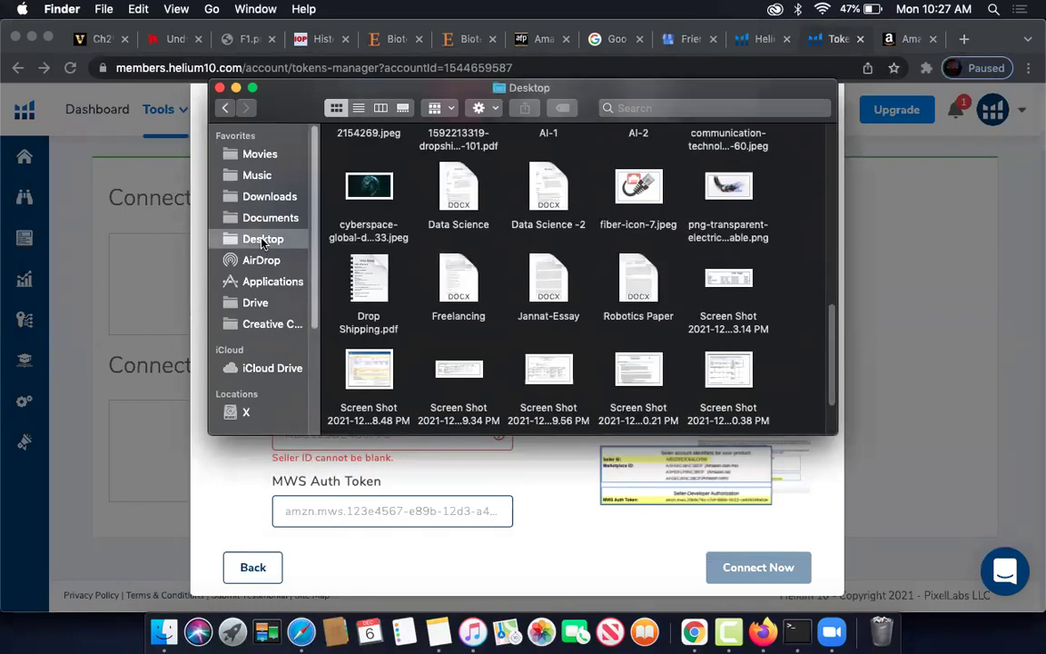
scroll(495, 252, "up", 10)
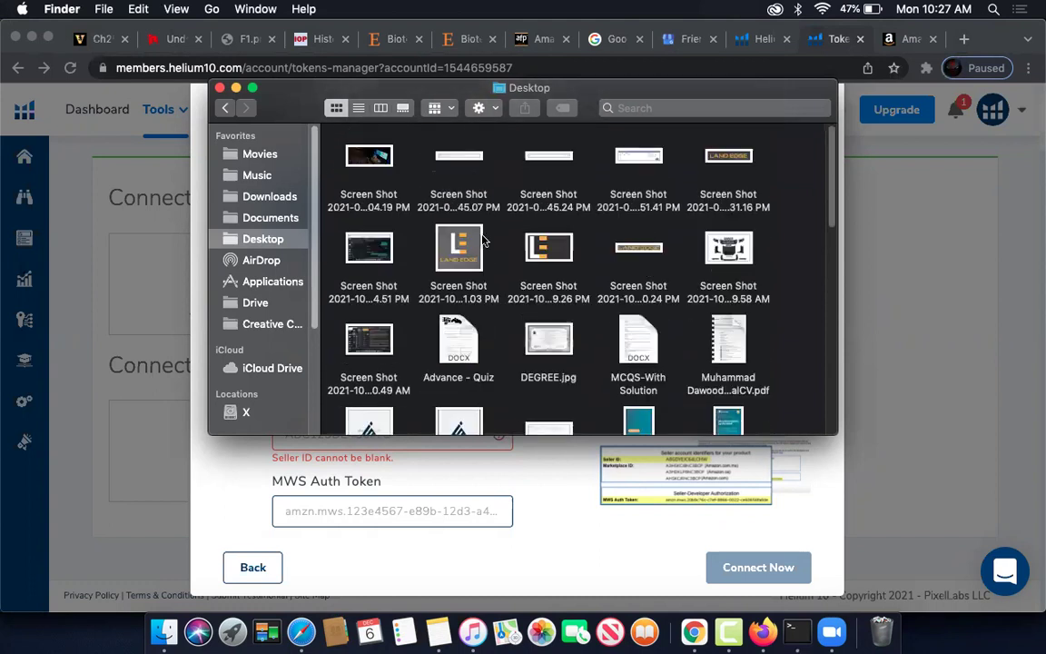
scroll(484, 234, "down", 10)
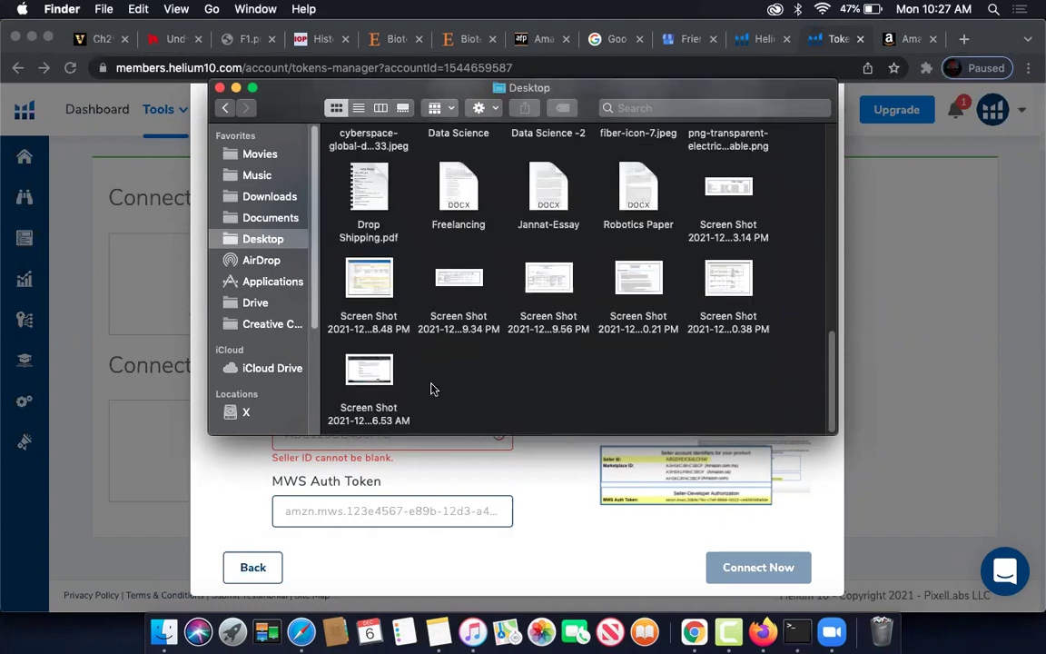
left_click(370, 368)
double_click(372, 365)
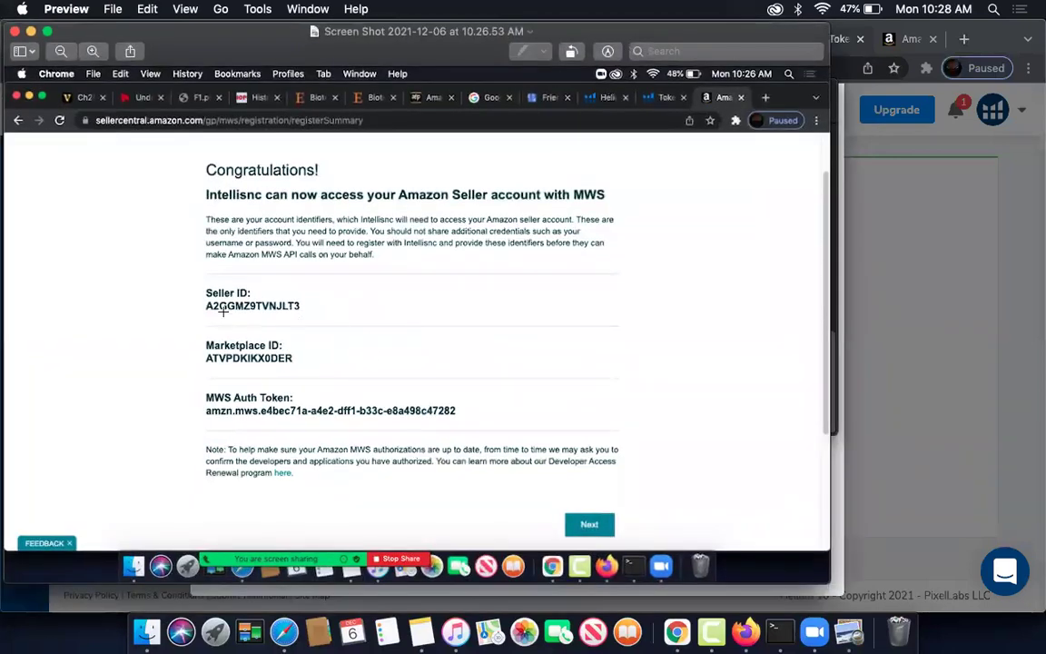
- Arrange the Preview screenshot alongside the Helium 10 credentials form
left_click(934, 379)
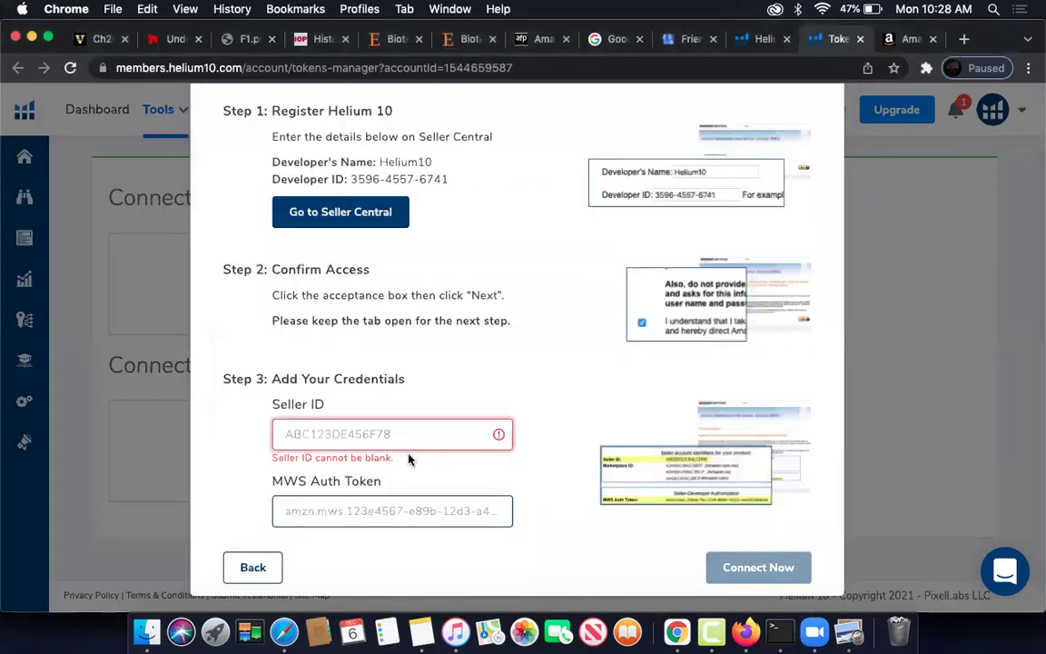
left_click(849, 631)
left_click_drag(390, 54, 1034, 82)
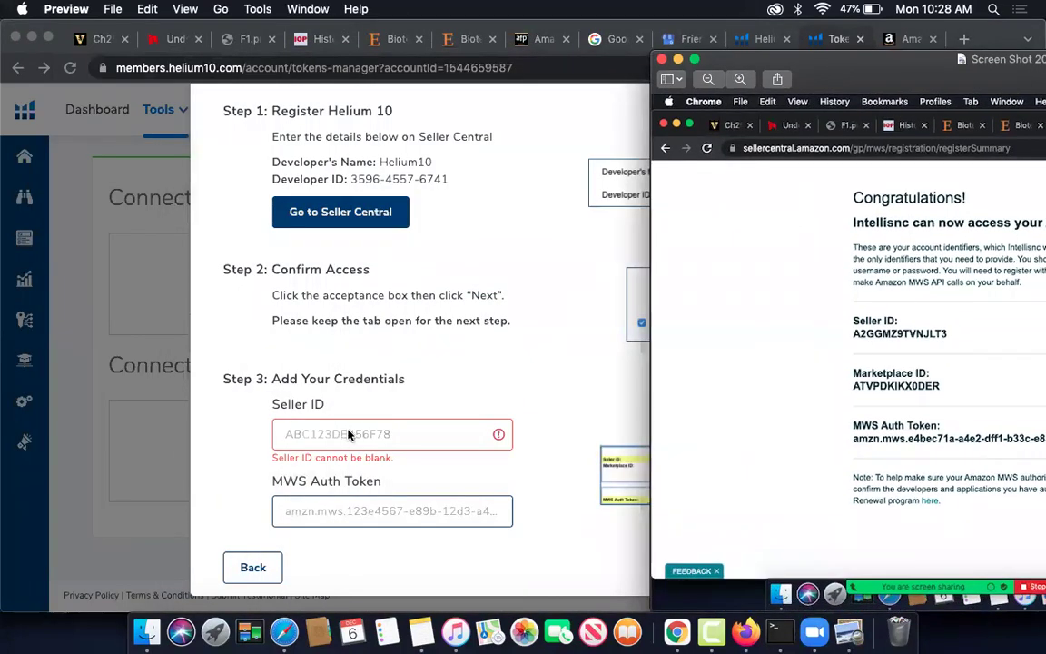
left_click(347, 433)
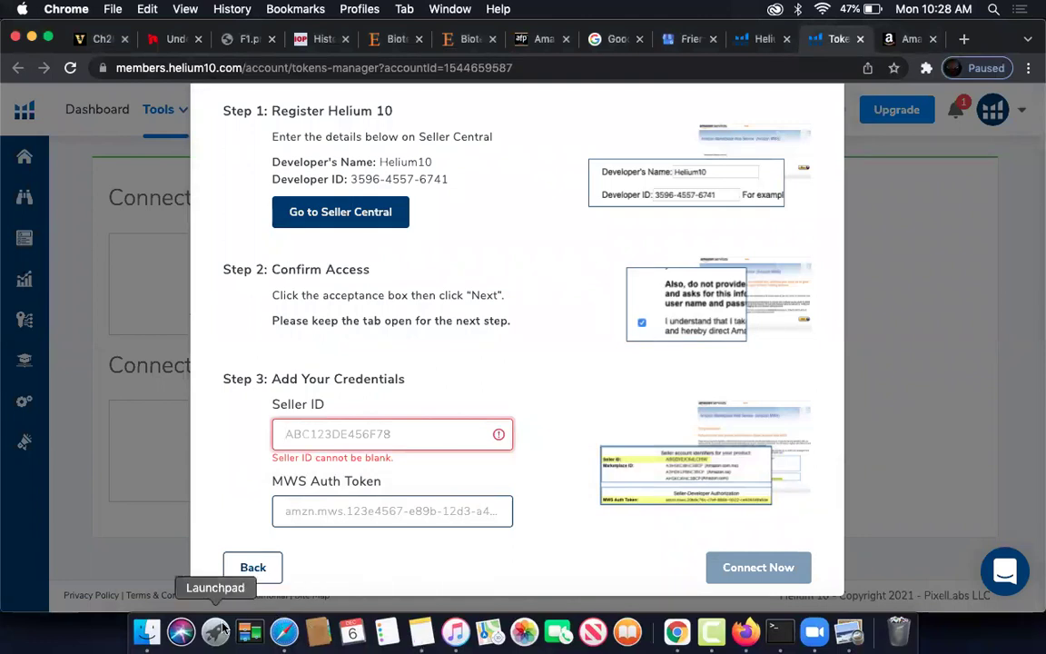
left_click(150, 634)
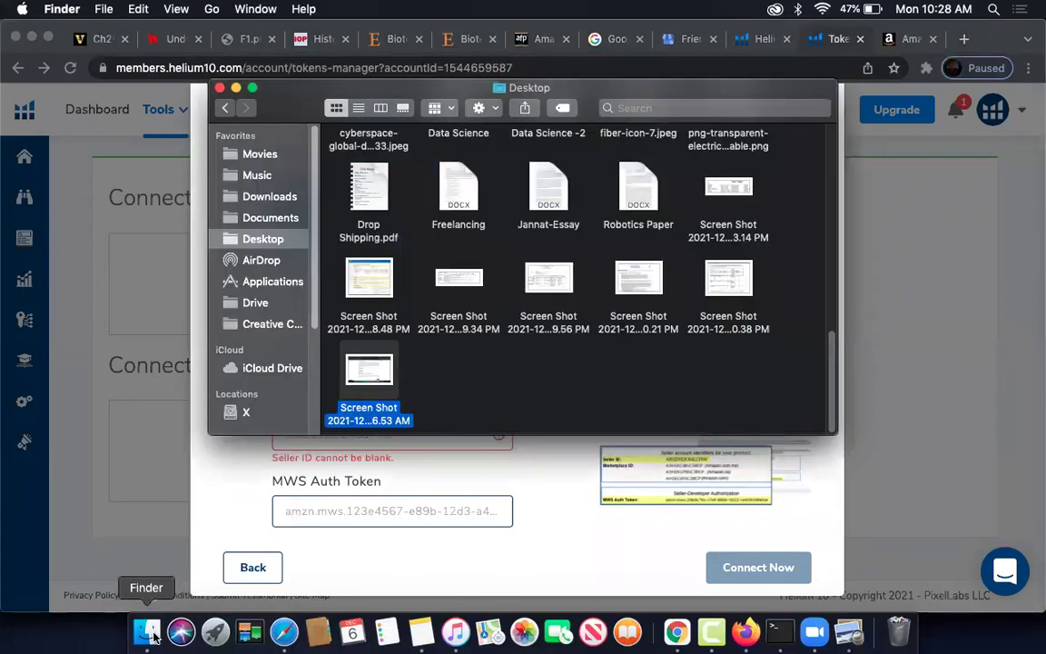
key("F2")
key("F3")
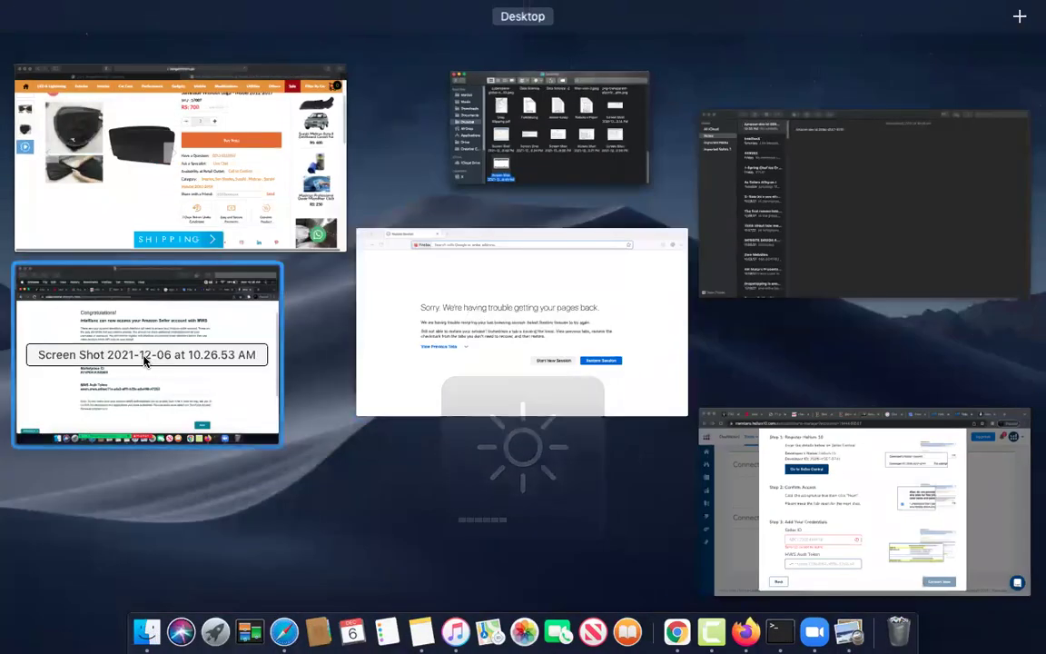
left_click(846, 497)
key("F3")
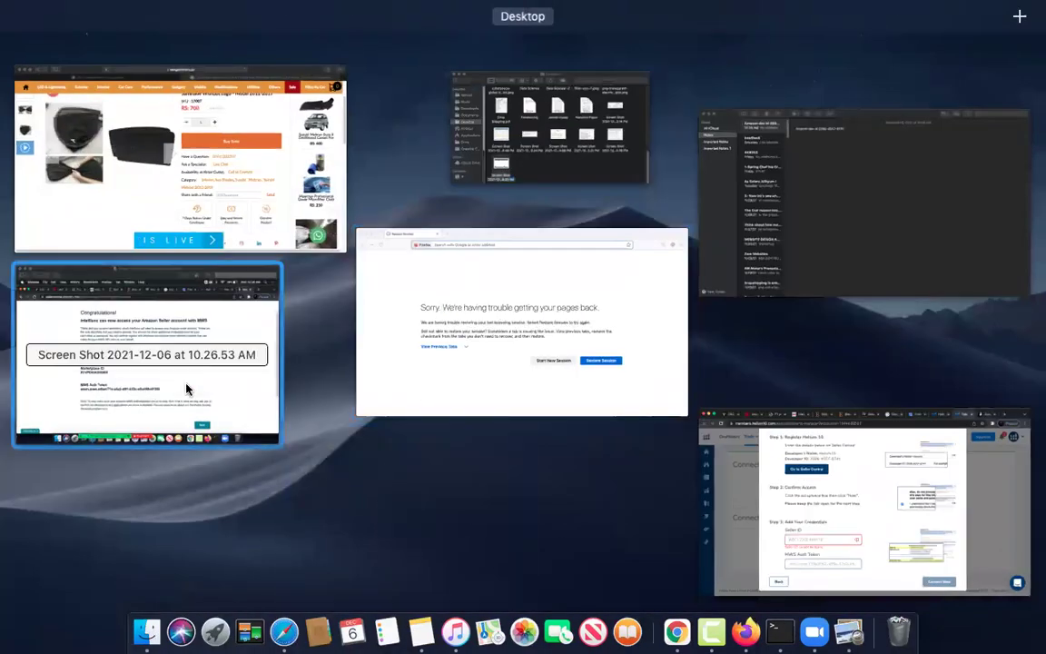
left_click(186, 390)
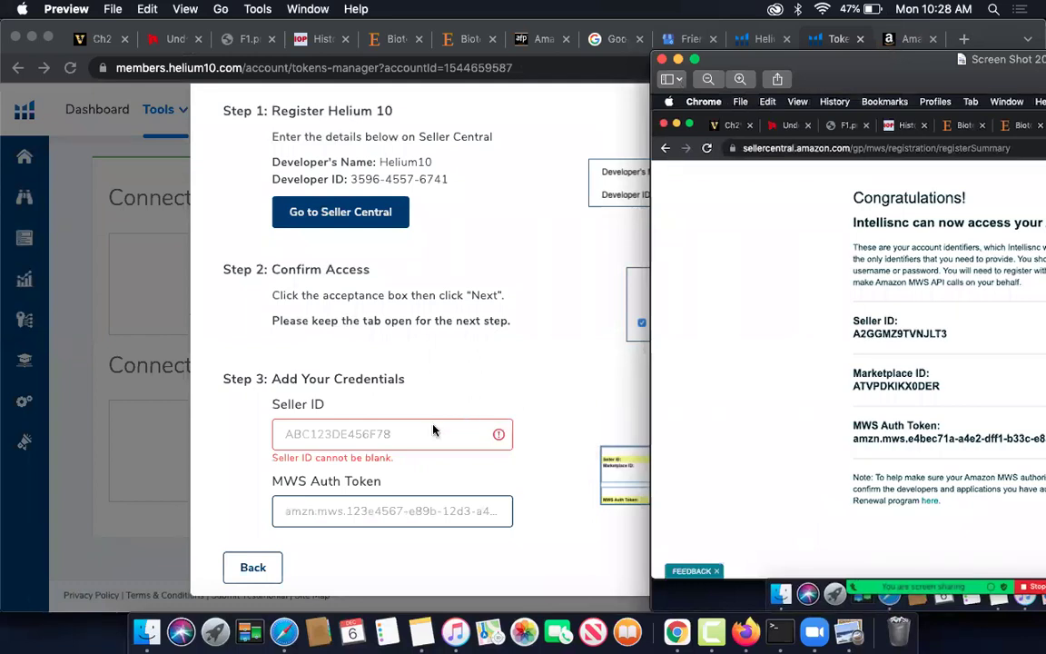
left_click(419, 442)
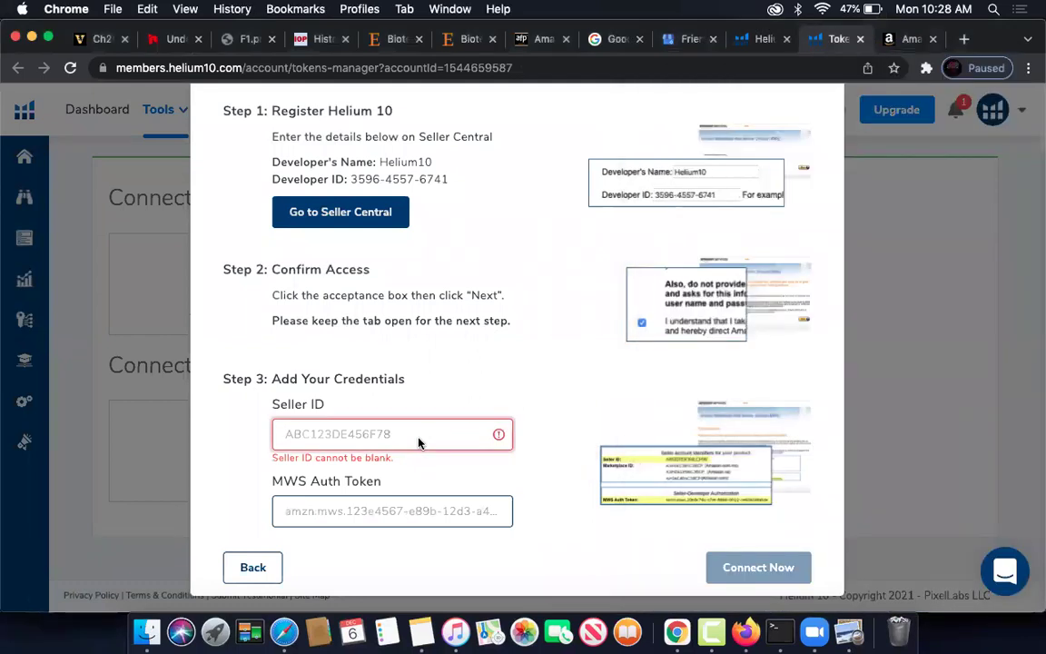
type("A2GGM")
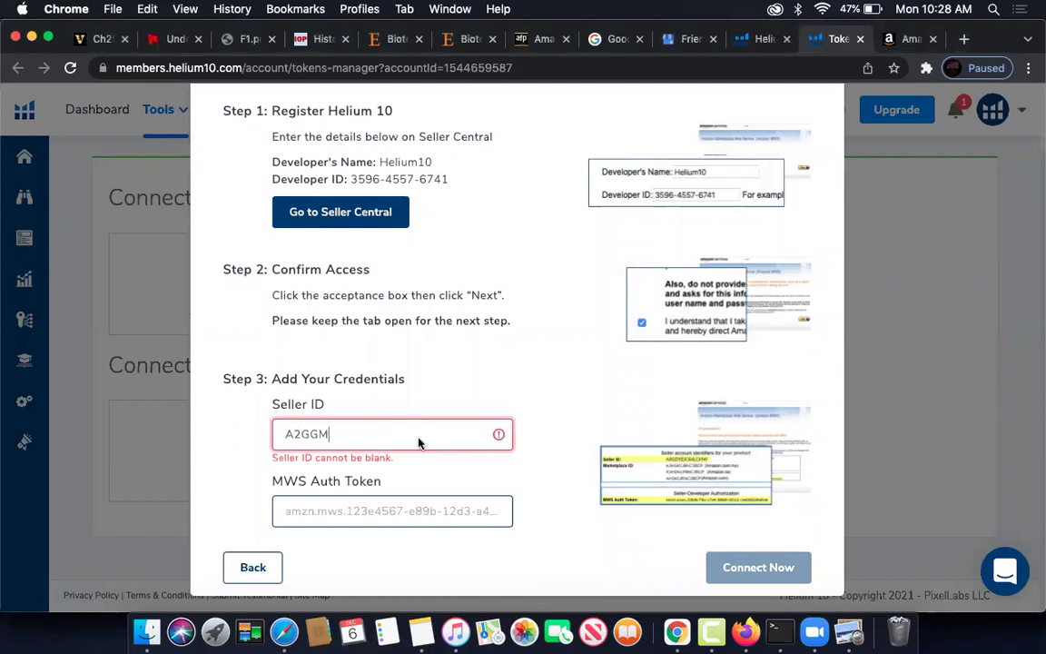
key("ctrl+Up")
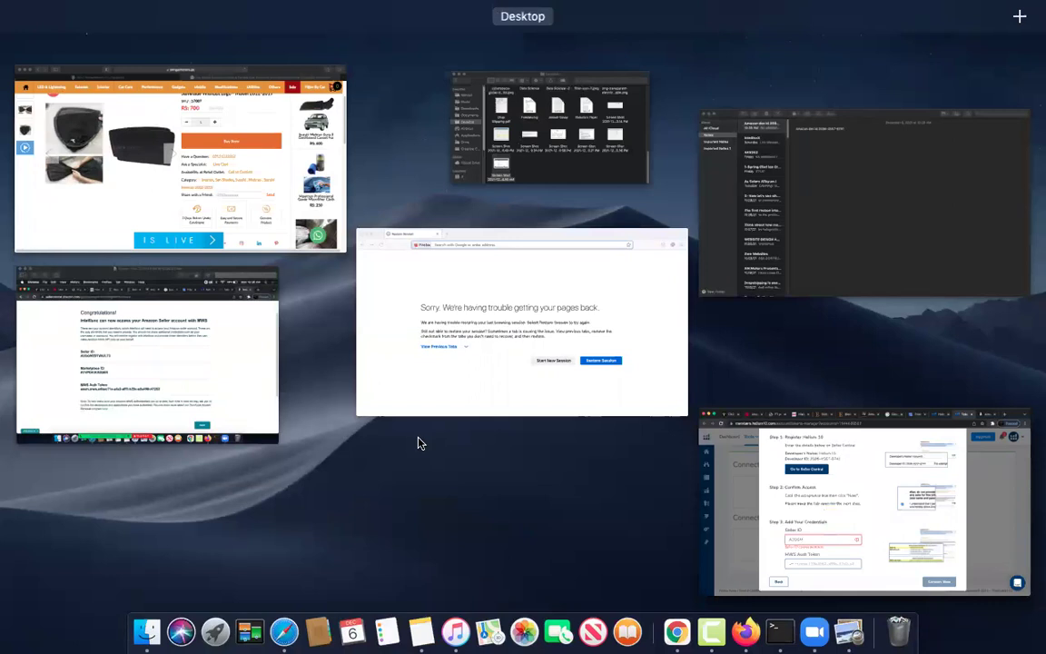
left_click(105, 263)
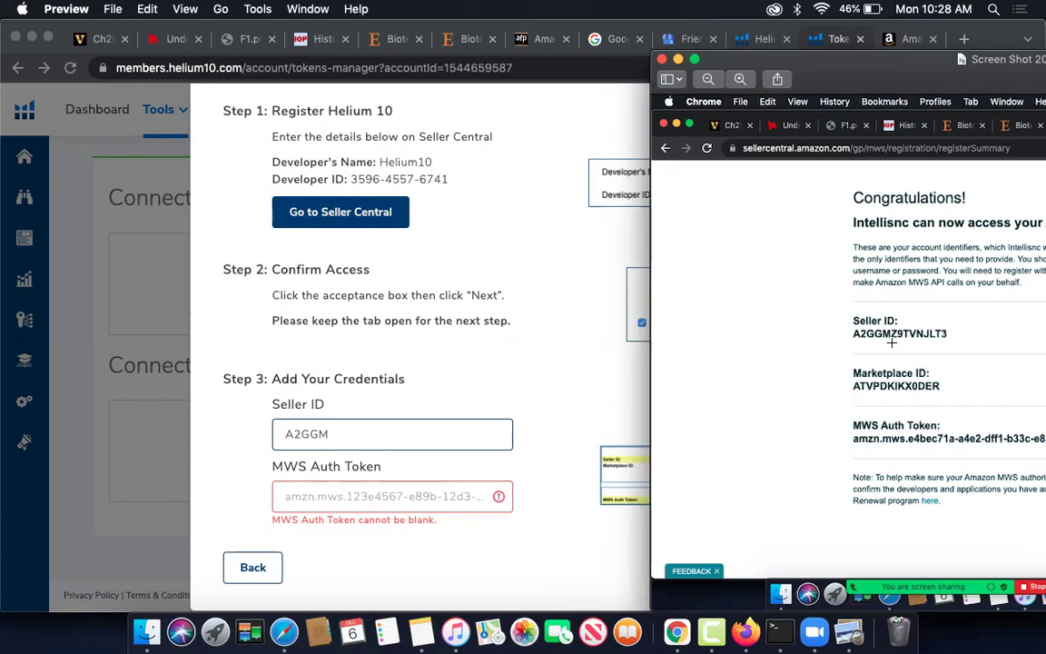
left_click(375, 433)
type("Z9TV")
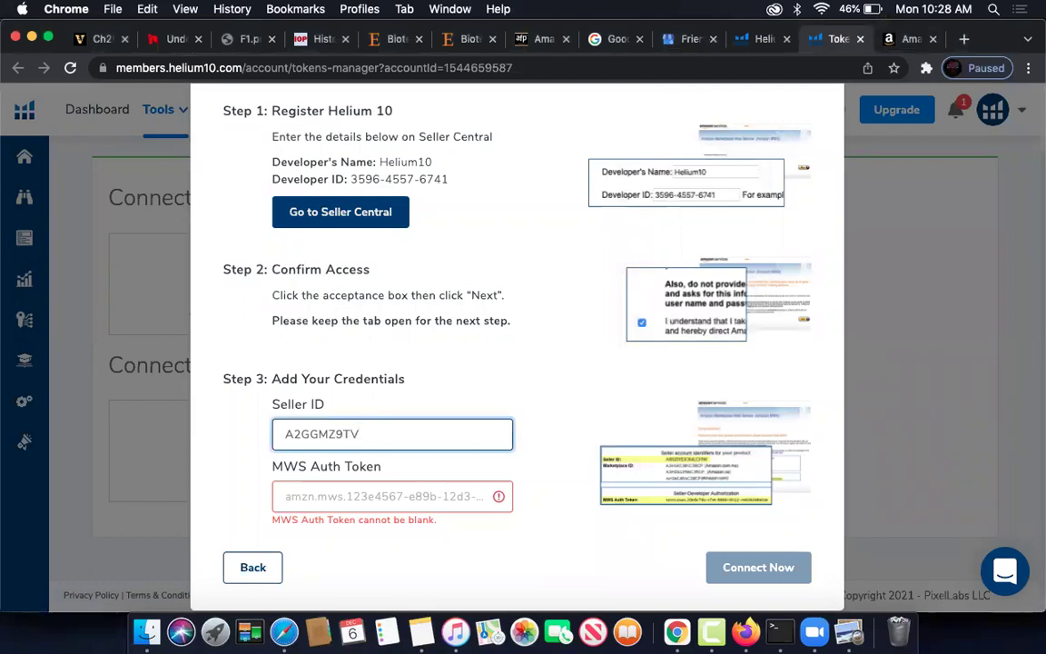
type("M")
key("ctrl+Up")
left_click(156, 358)
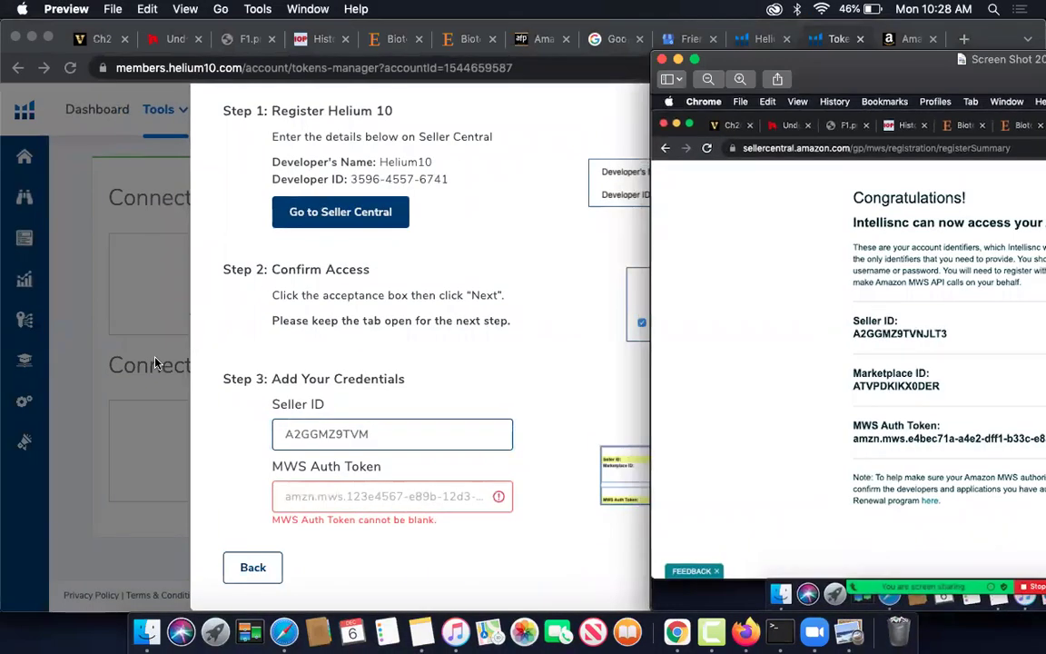
key("ctrl+Up")
key("ctrl+Up")
left_click(387, 436)
double_click(388, 435)
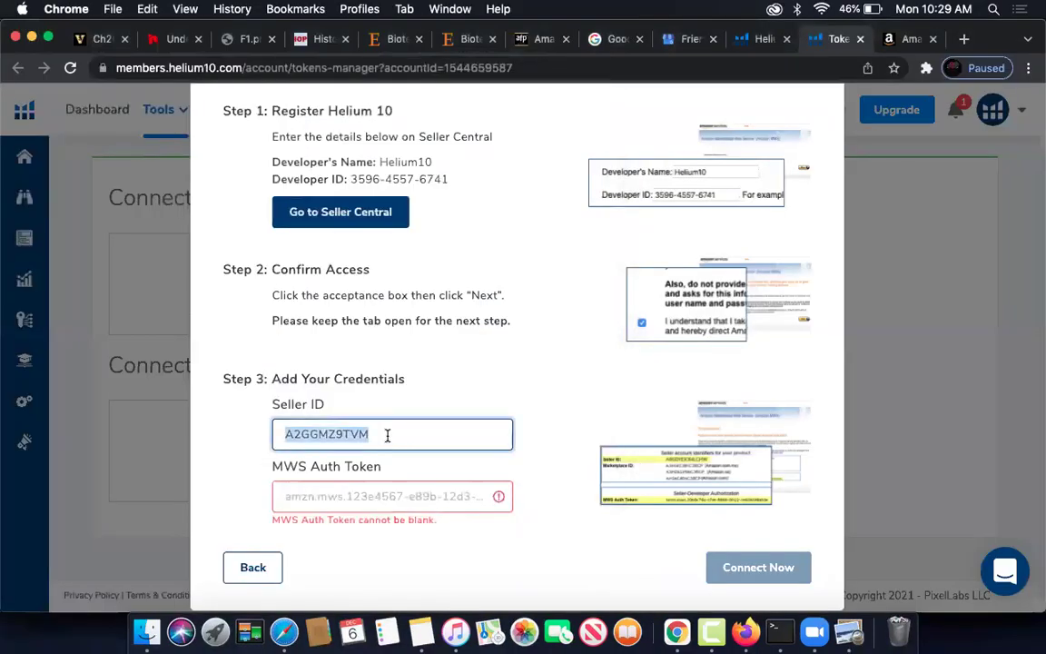
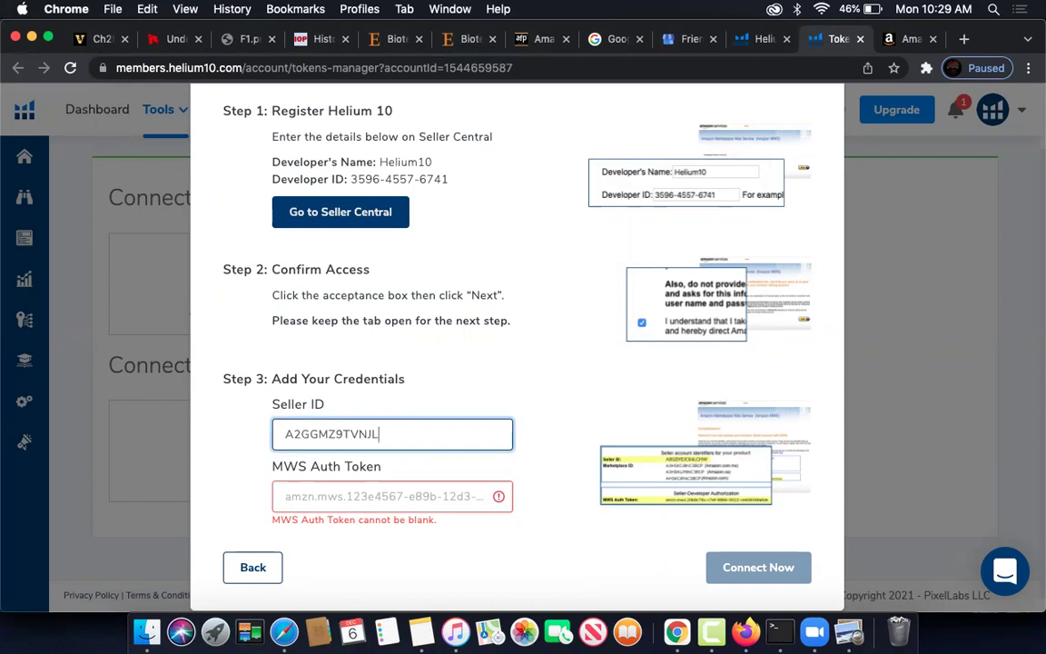
- Select and copy the MWS Auth Token area of the screenshot in Preview
left_click(399, 490)
left_click(848, 631)
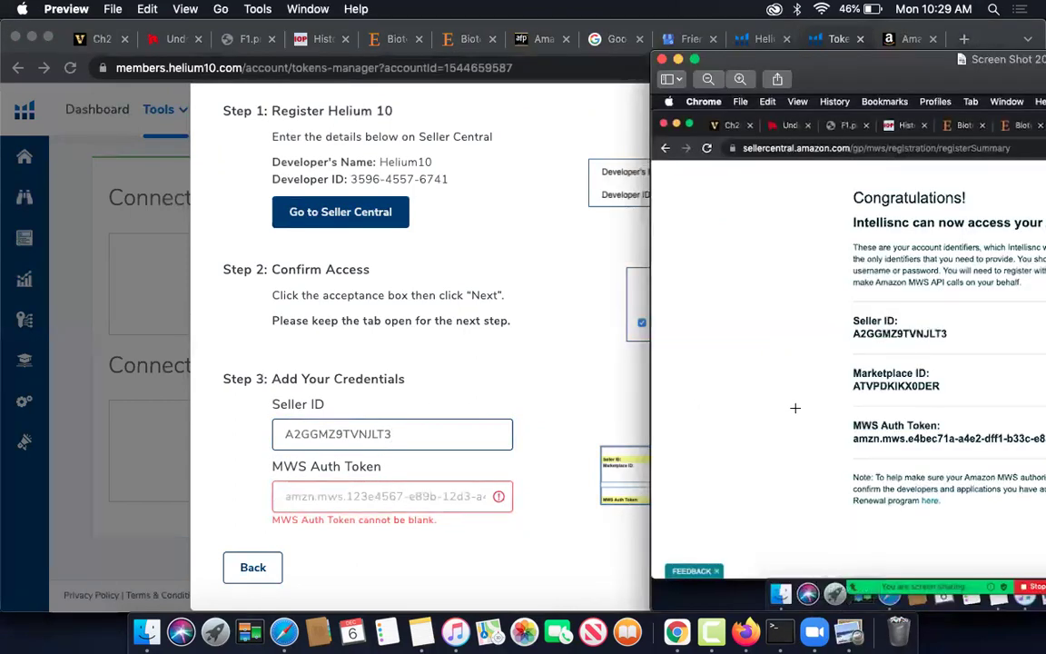
left_click_drag(699, 56, 359, 55)
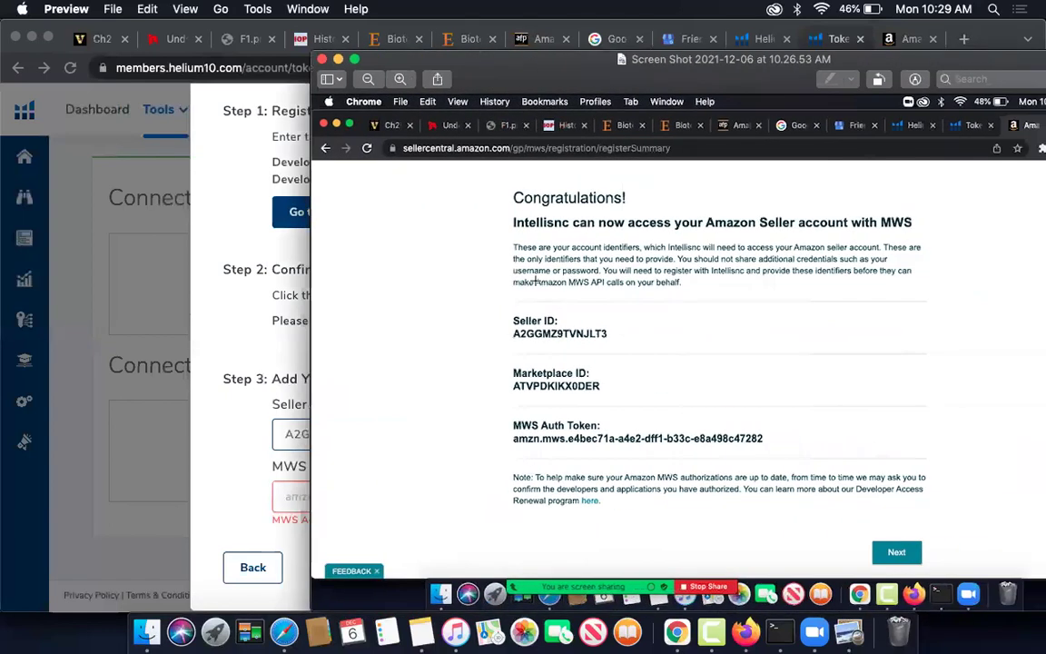
left_click_drag(510, 437, 779, 448)
left_click_drag(646, 437, 645, 429)
left_click_drag(511, 441, 515, 440)
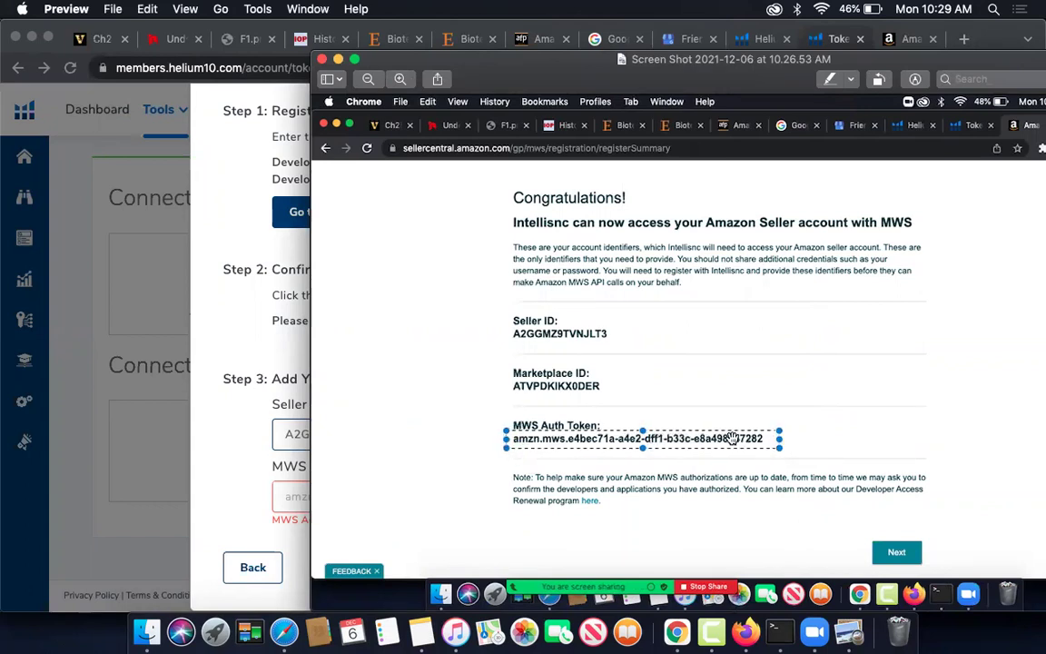
key("super+c")
left_click(240, 350)
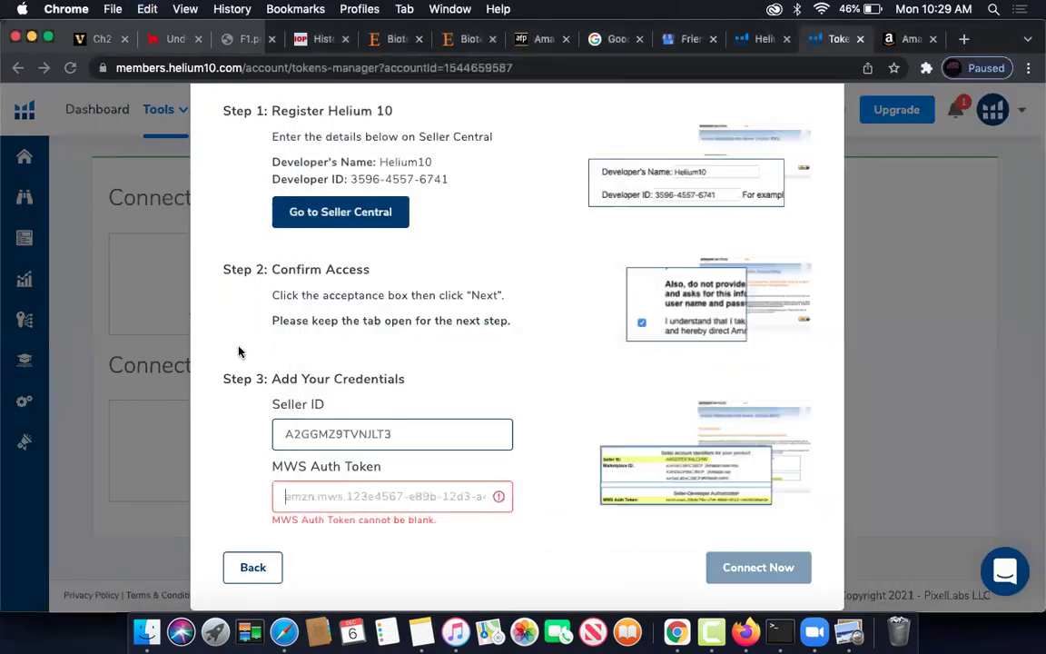
left_click(380, 494)
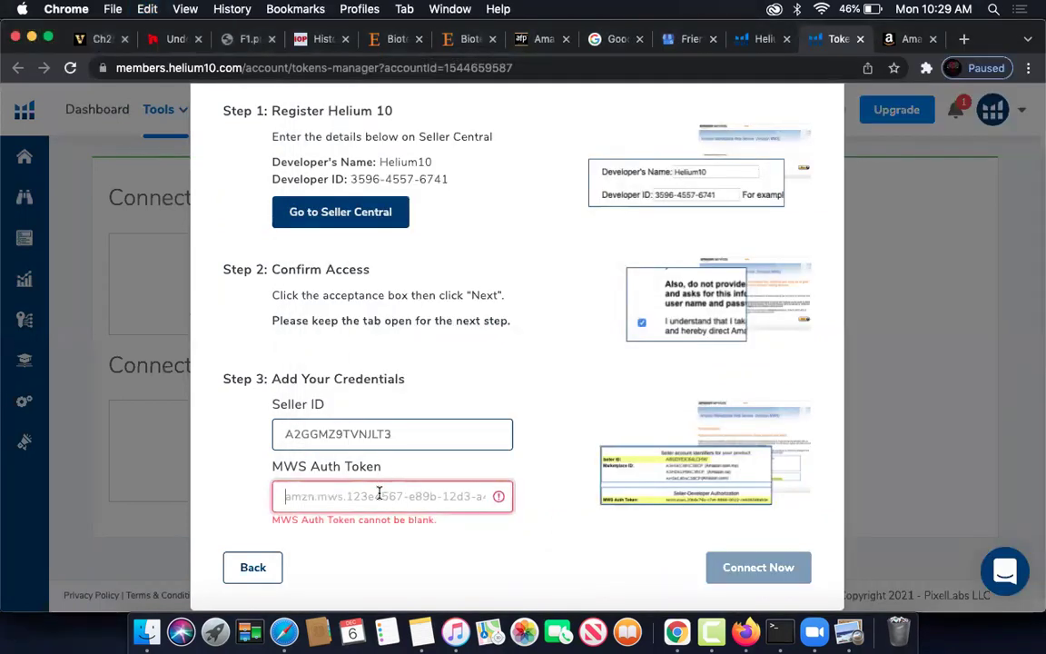
right_click(381, 494)
right_click(381, 495)
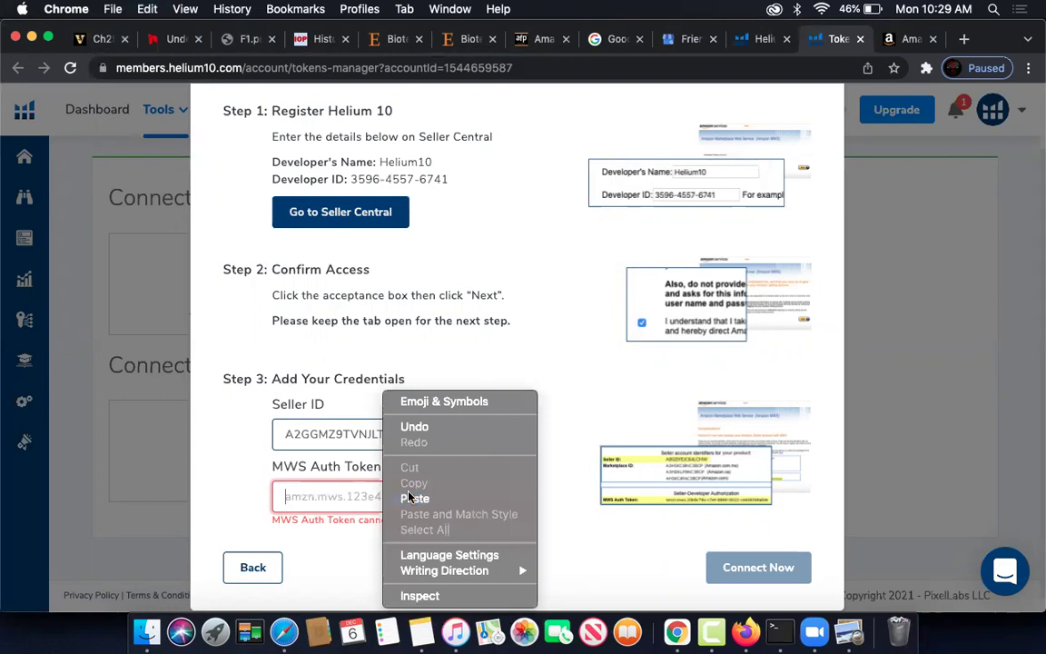
left_click(412, 497)
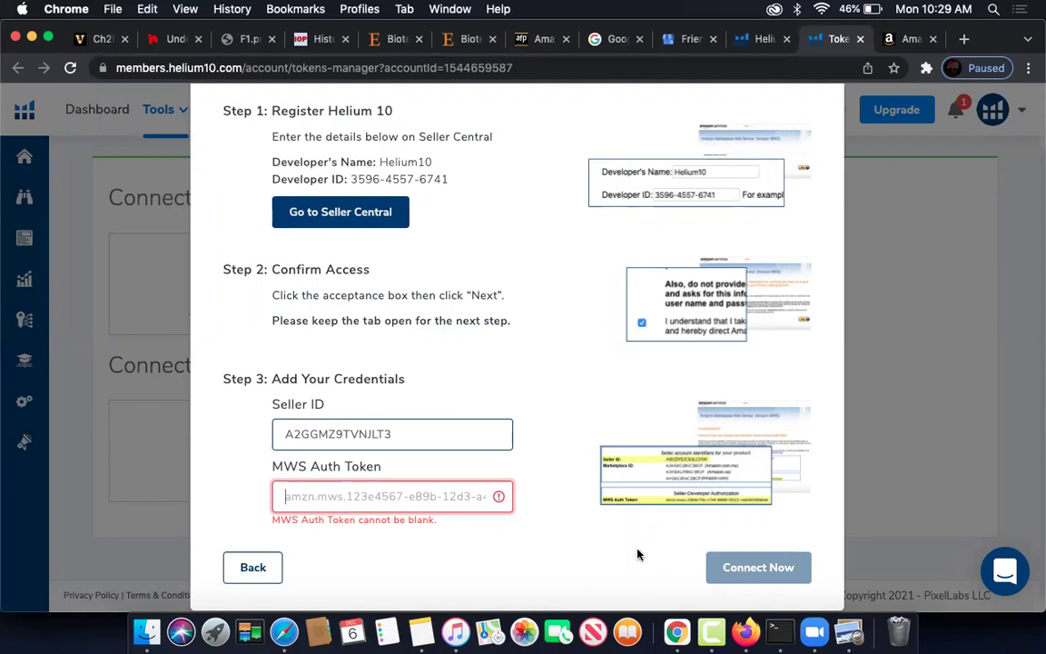
left_click(849, 633)
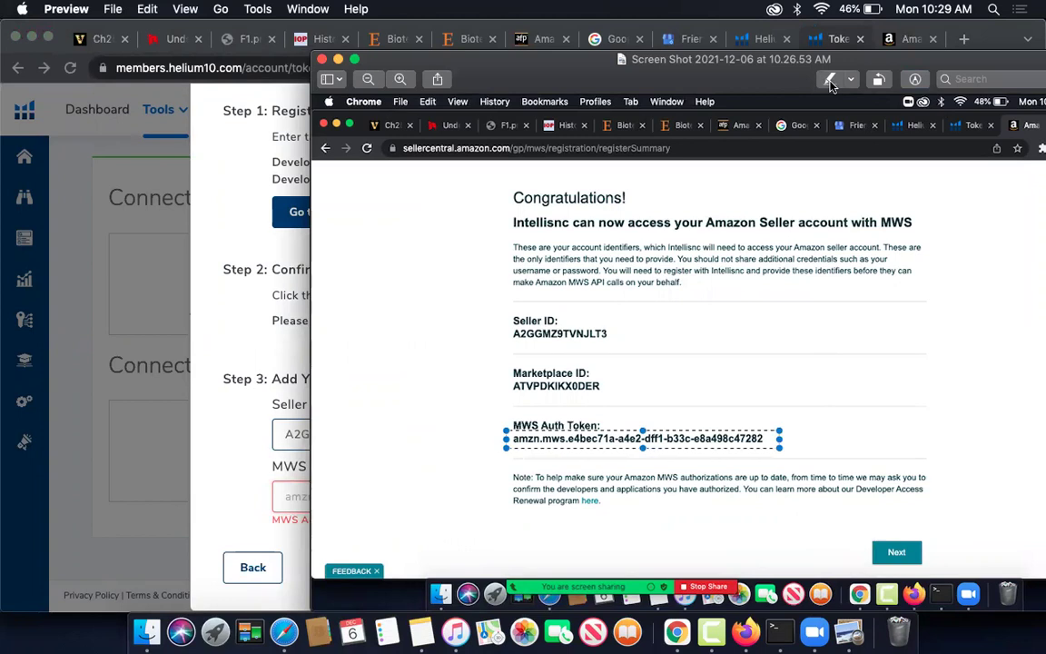
left_click(853, 83)
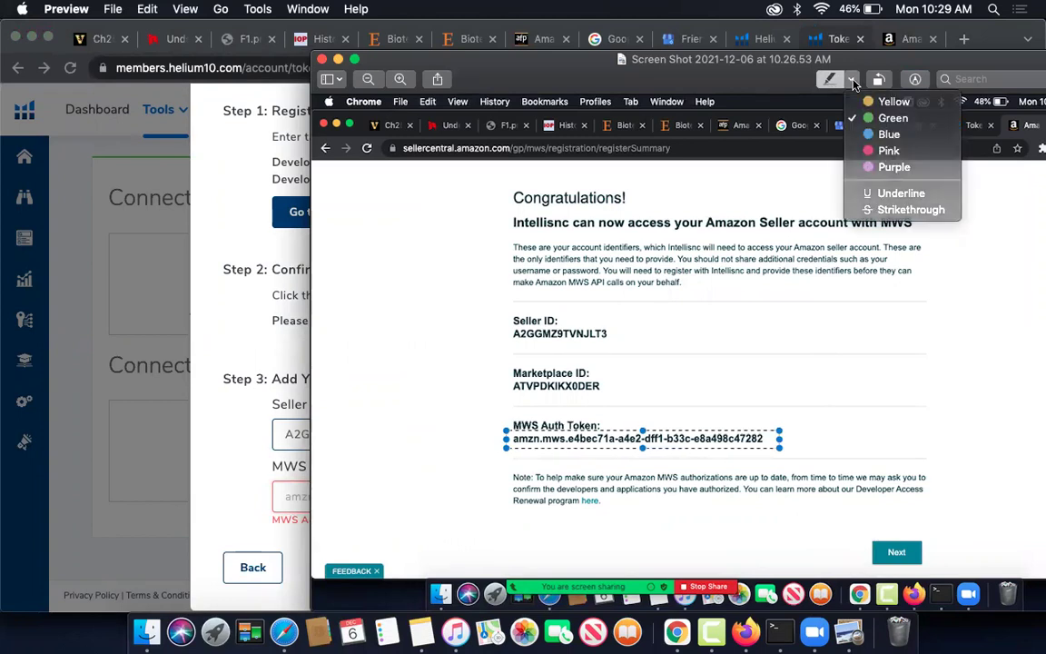
left_click(887, 101)
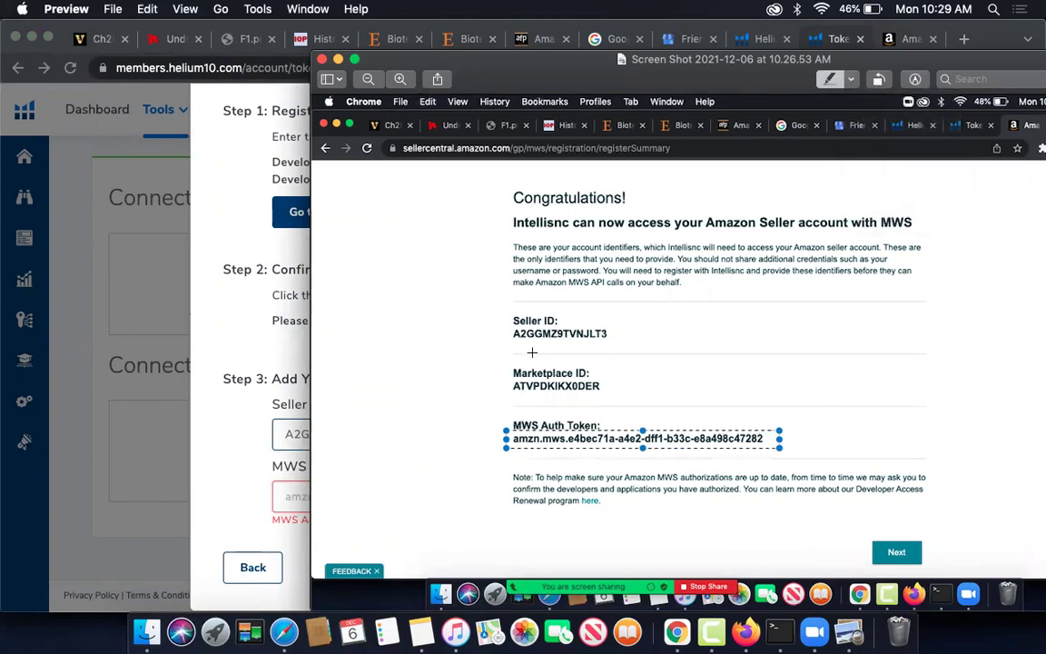
key("Delete")
key("super+z")
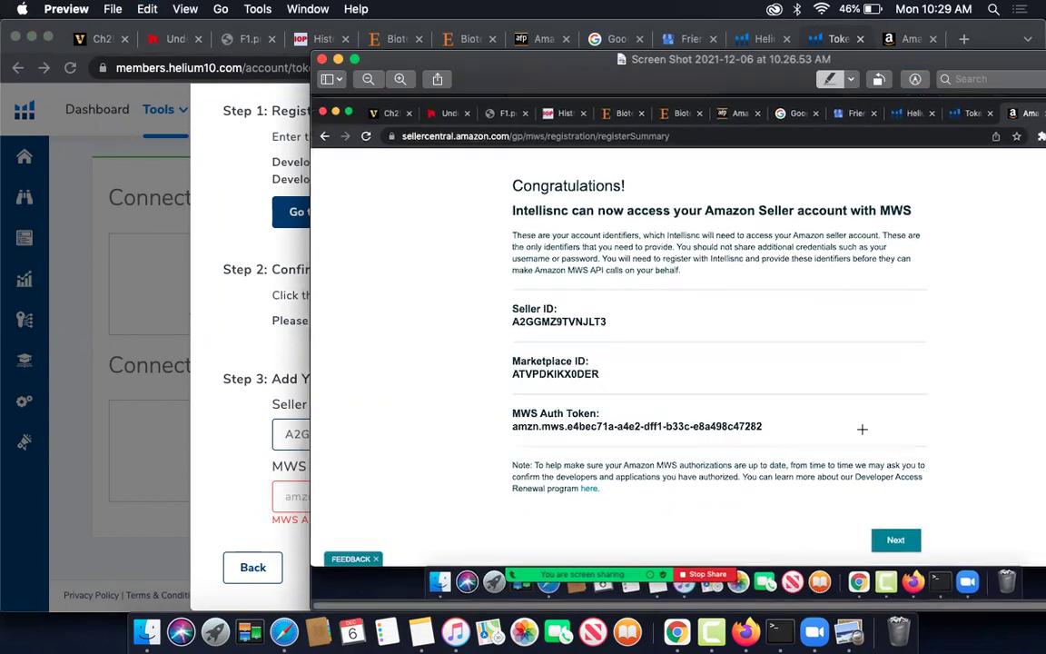
left_click(129, 343)
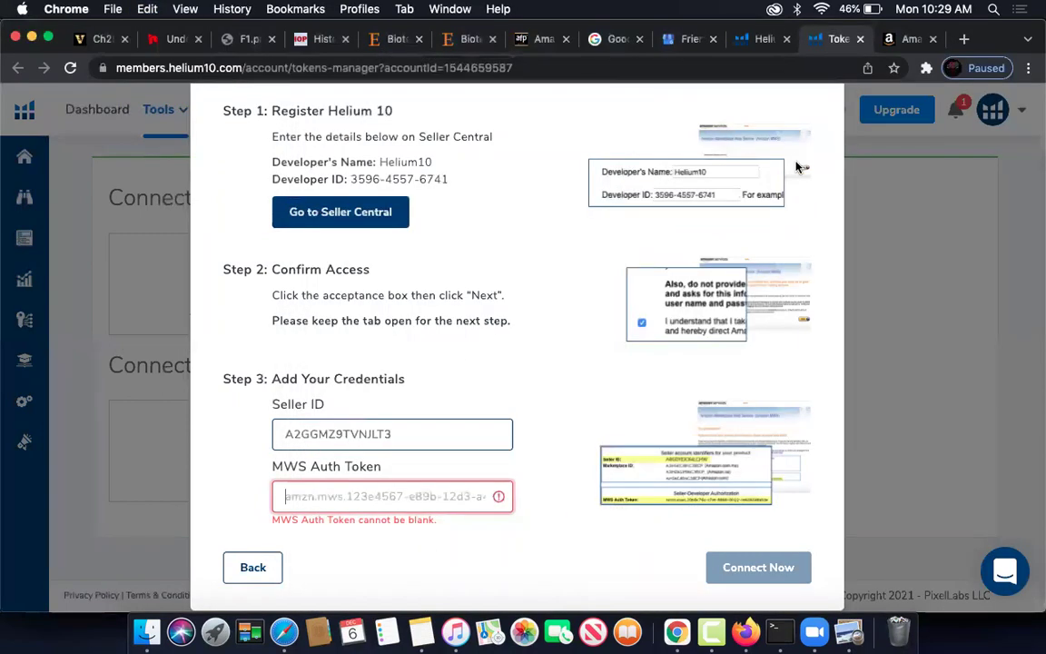
- In Manage your apps, cancel a renewal and copy Intellisnc's MWS Authorization Token
left_click(911, 41)
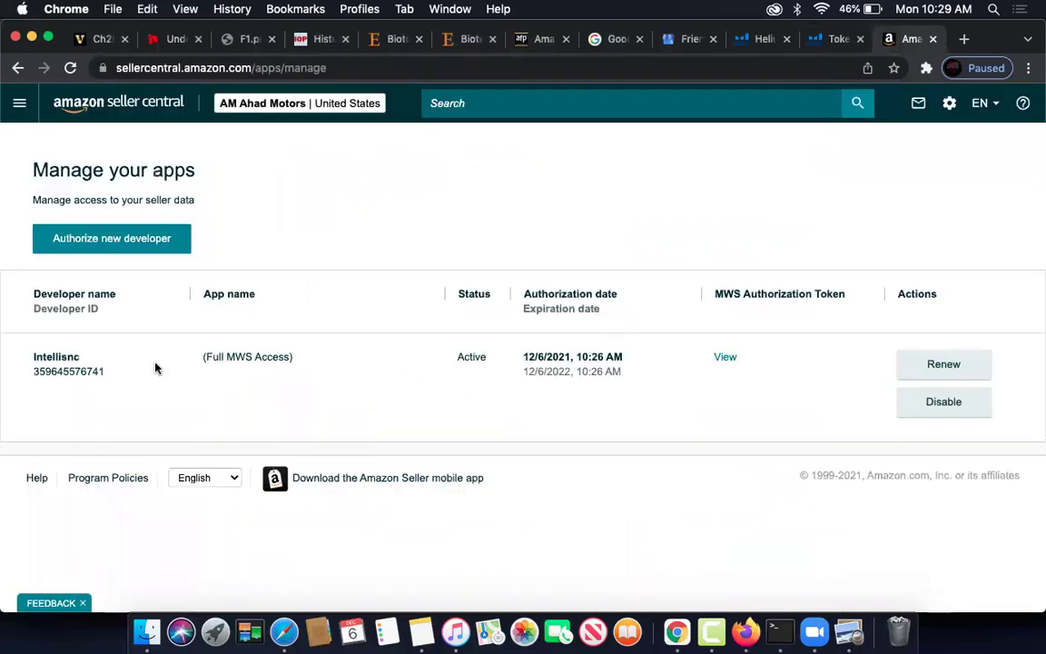
left_click(944, 371)
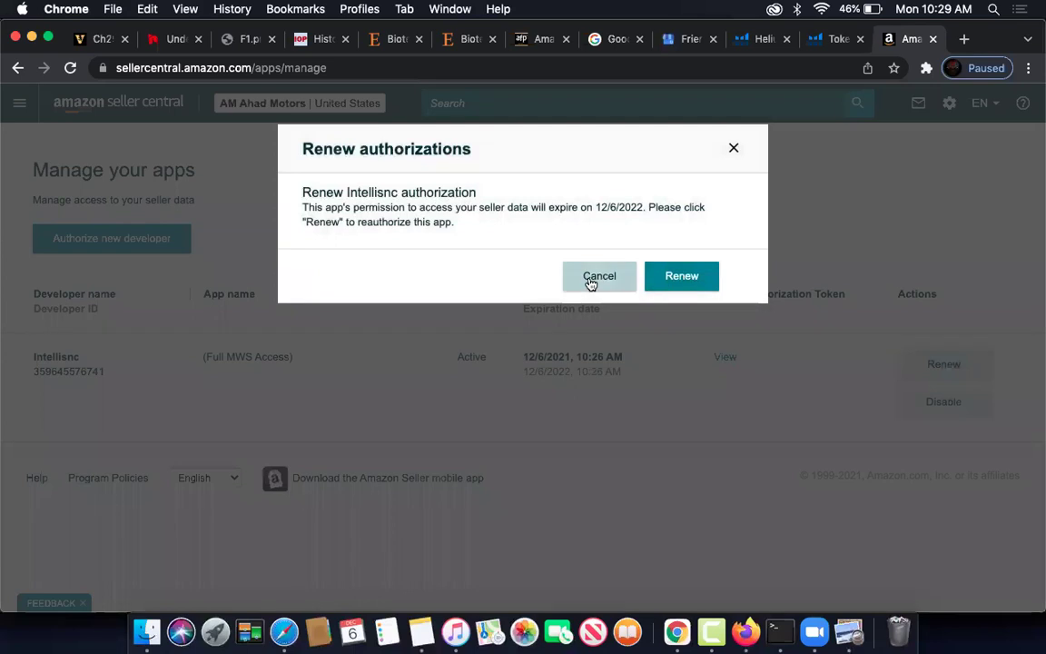
left_click(599, 276)
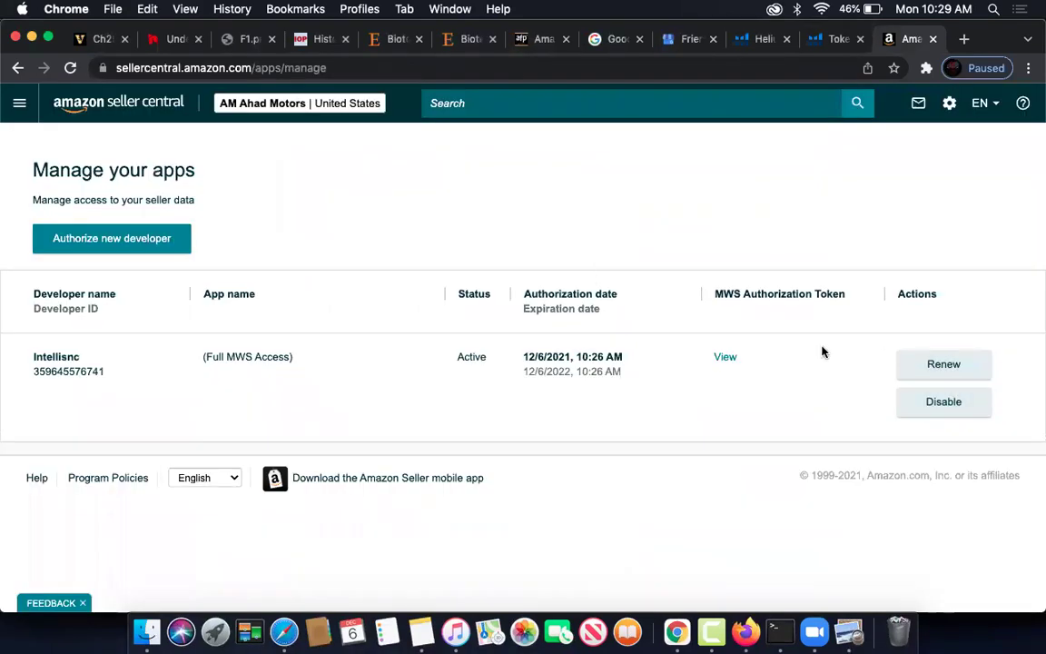
left_click(724, 358)
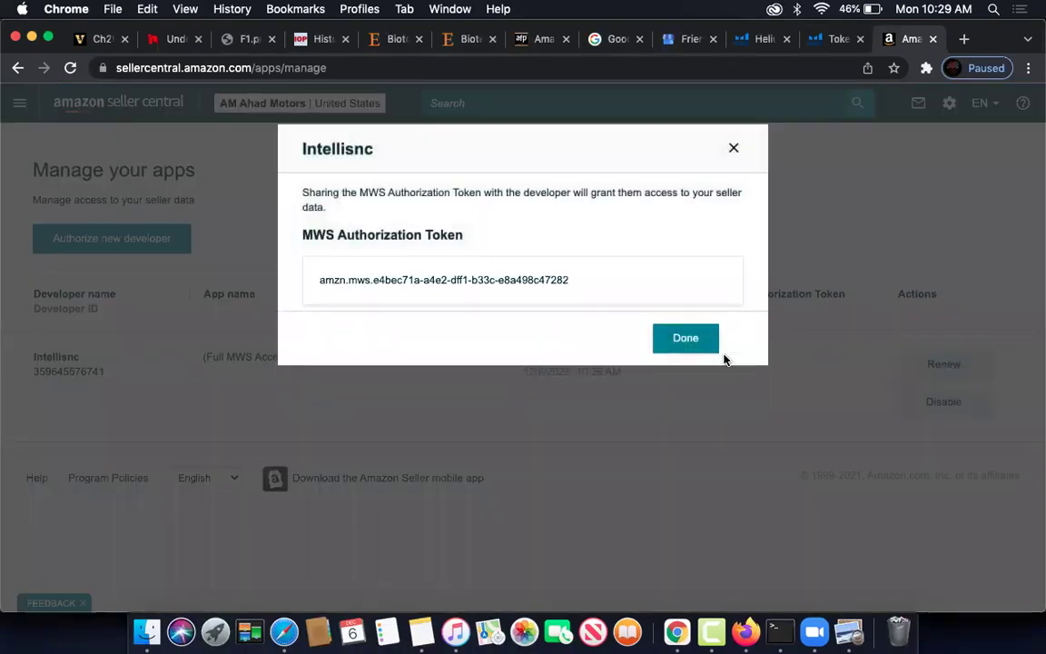
left_click_drag(629, 296, 316, 282)
key("super+c")
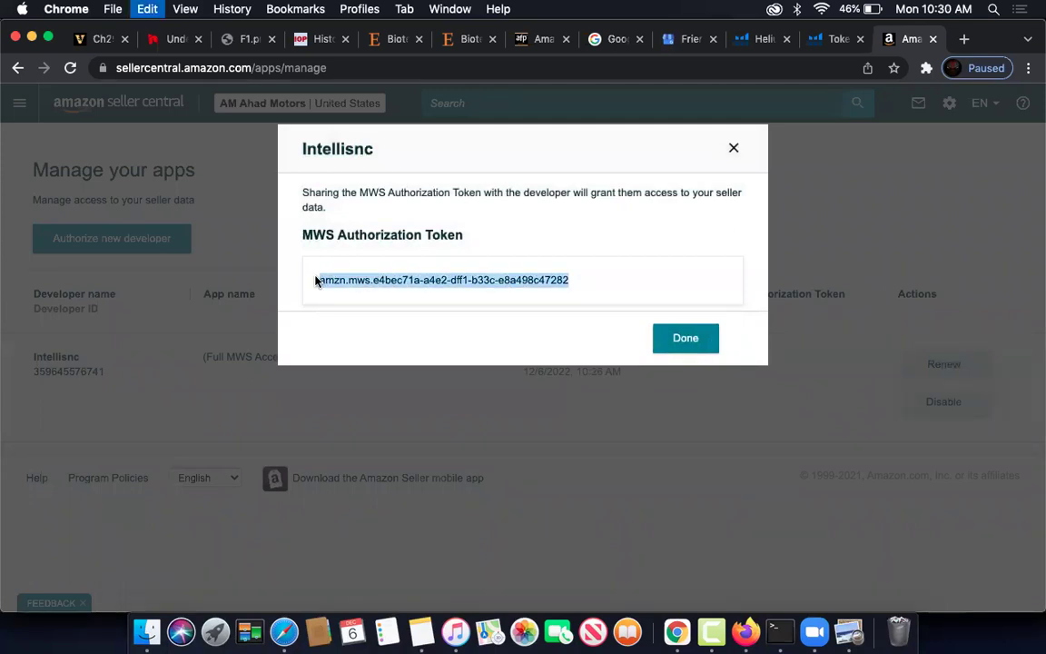
- Paste the MWS Auth Token into Helium 10 and submit the connection
left_click(831, 40)
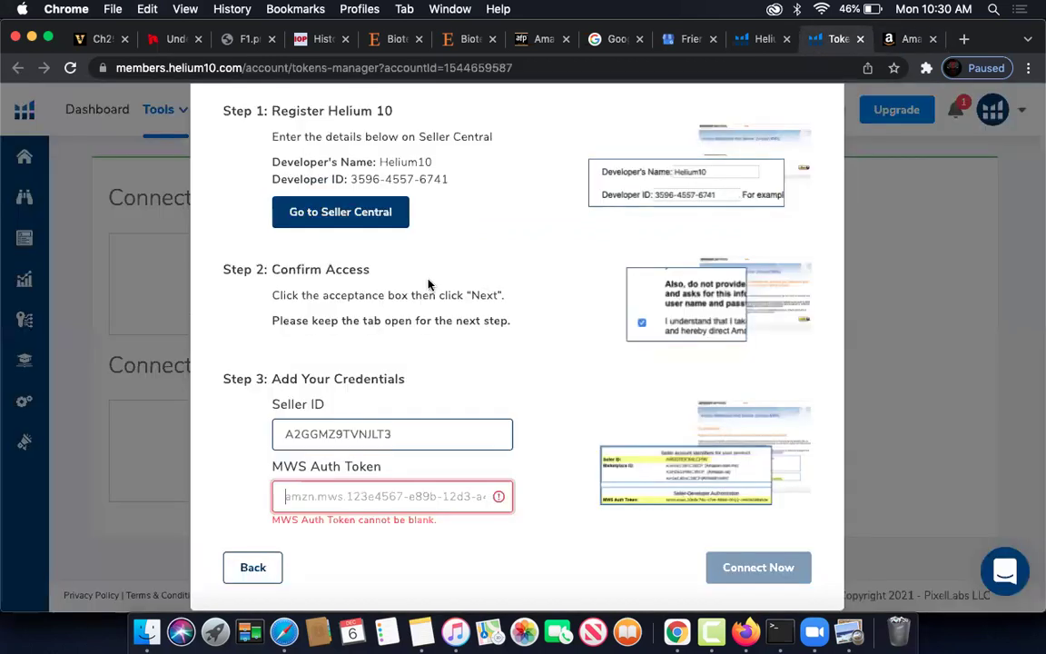
key("super+v")
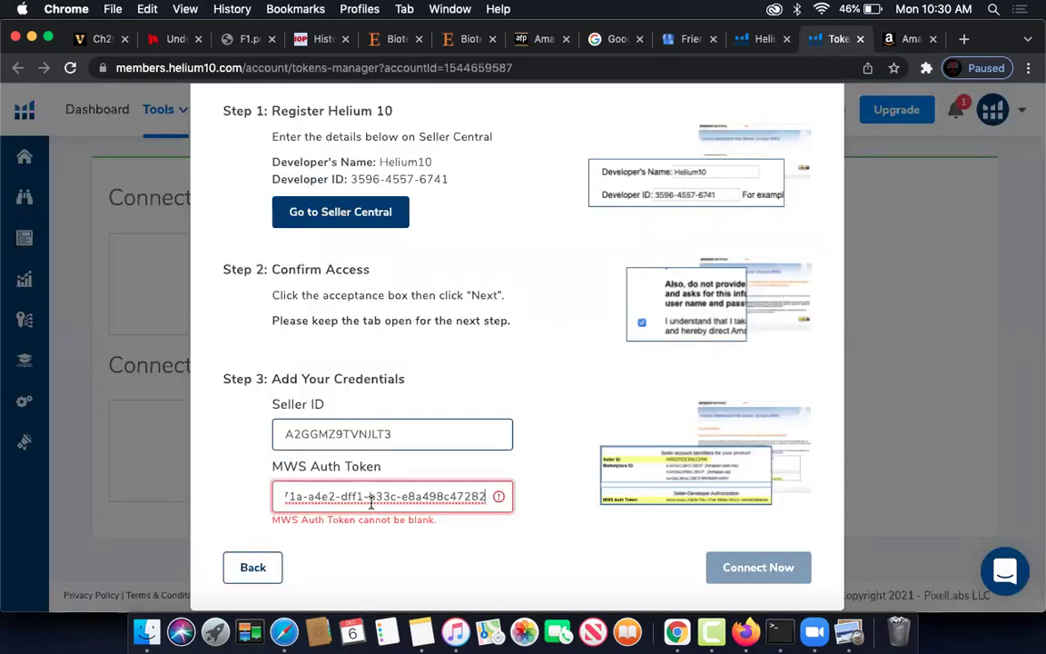
left_click(739, 552)
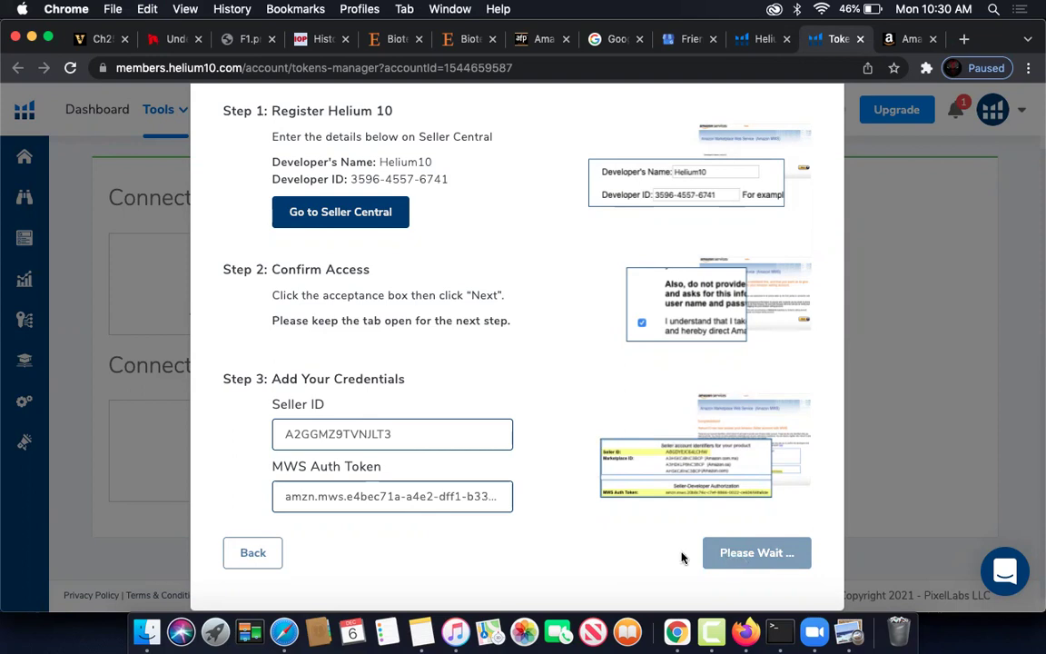
- Check the token text and retry connecting twice; MWS access is still denied
scroll(683, 557, "down", 1)
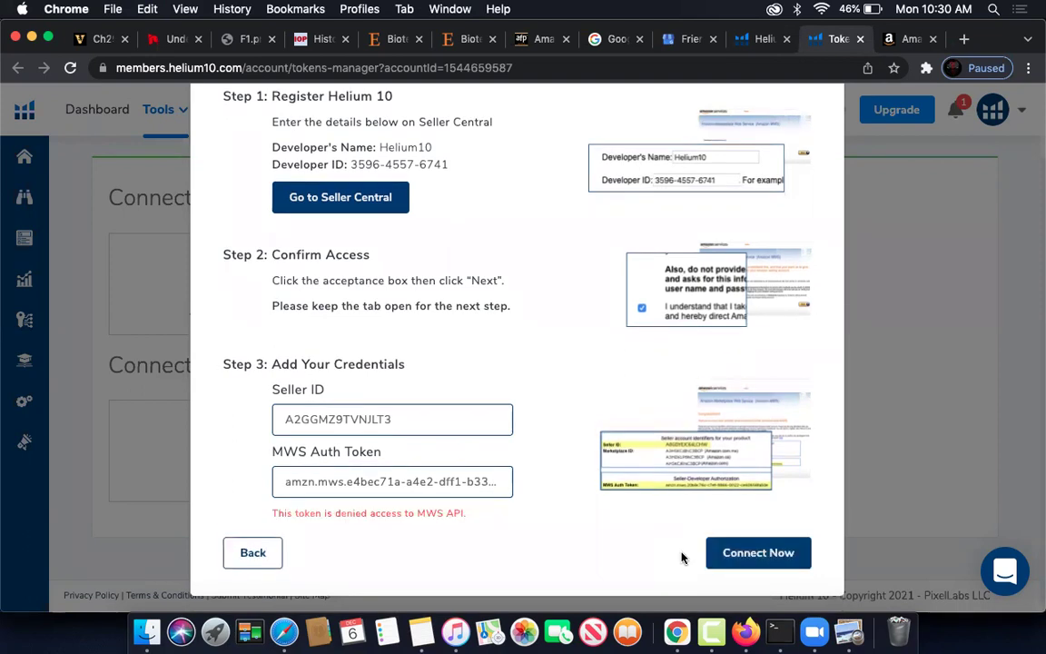
left_click(498, 489)
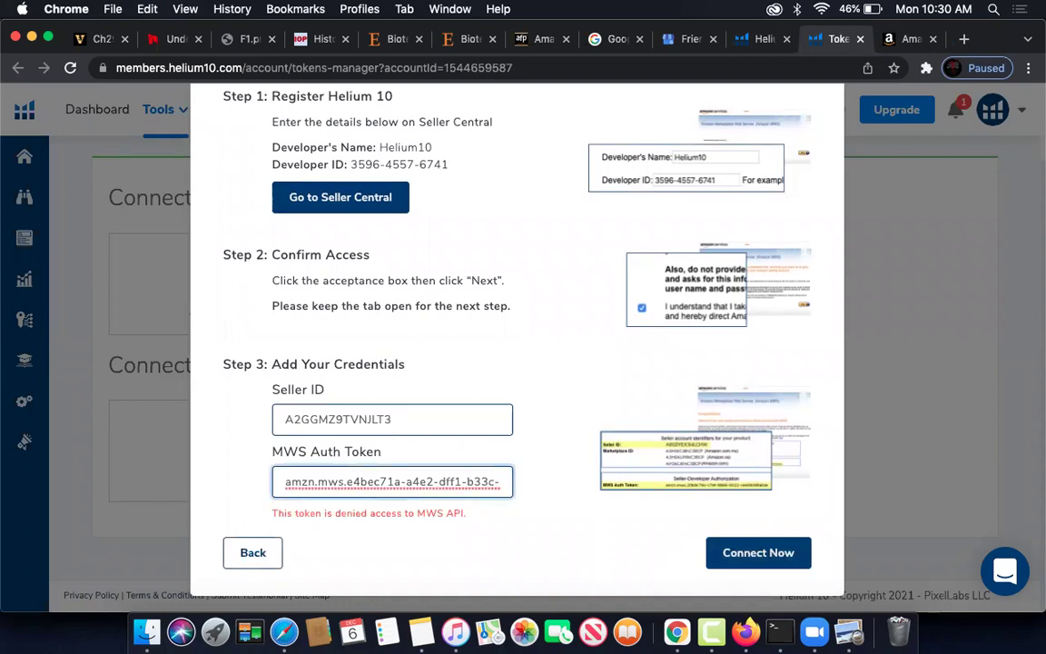
key("super+Right")
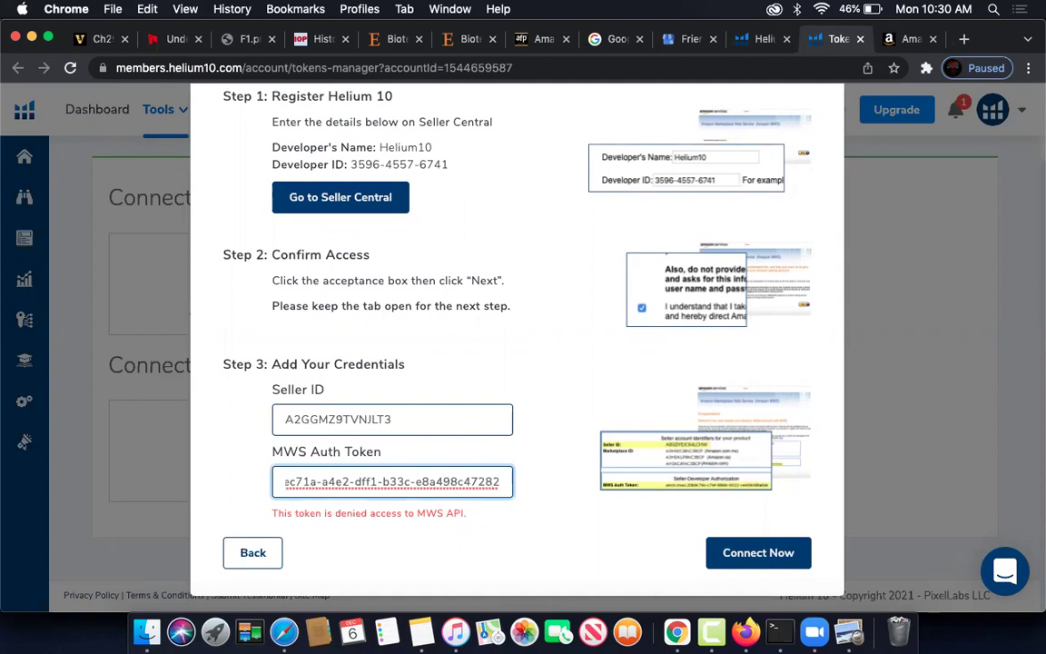
left_click(742, 551)
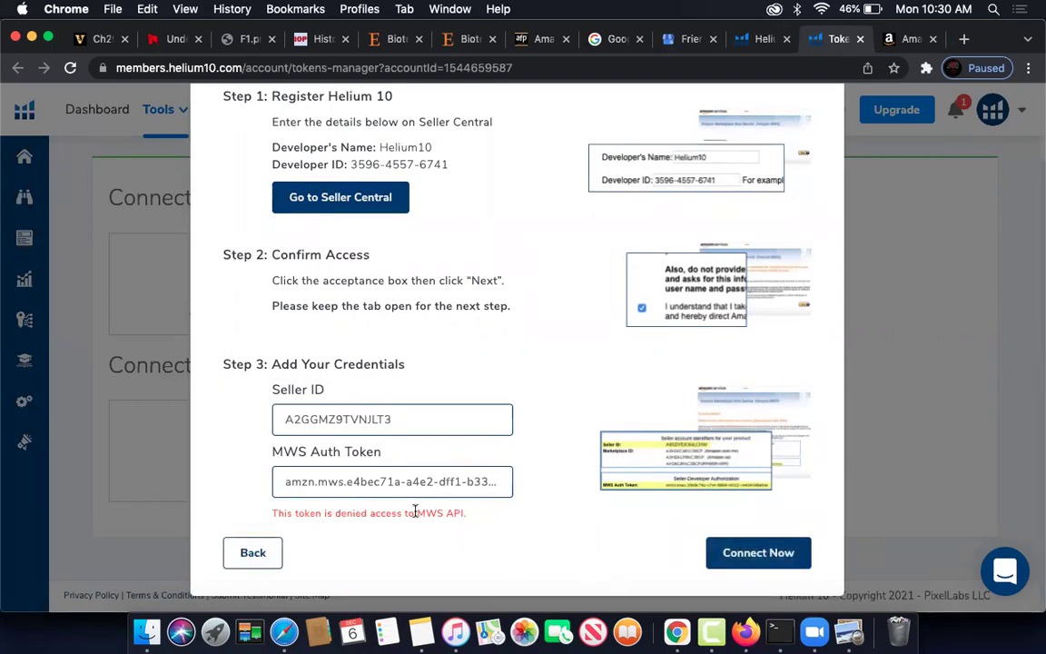
left_click(359, 488)
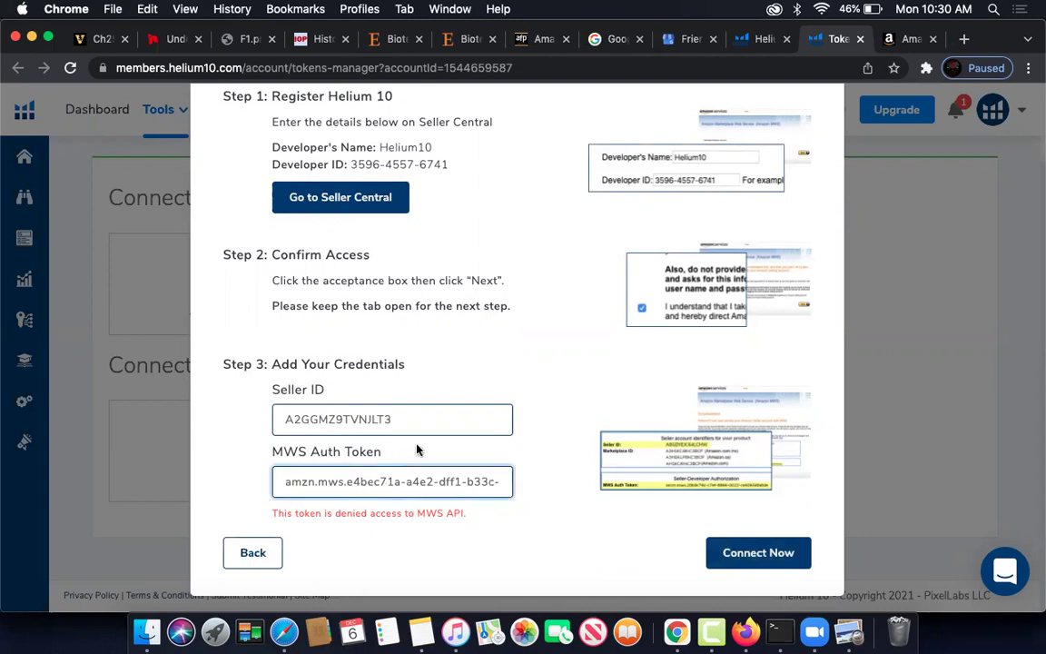
left_click(282, 484)
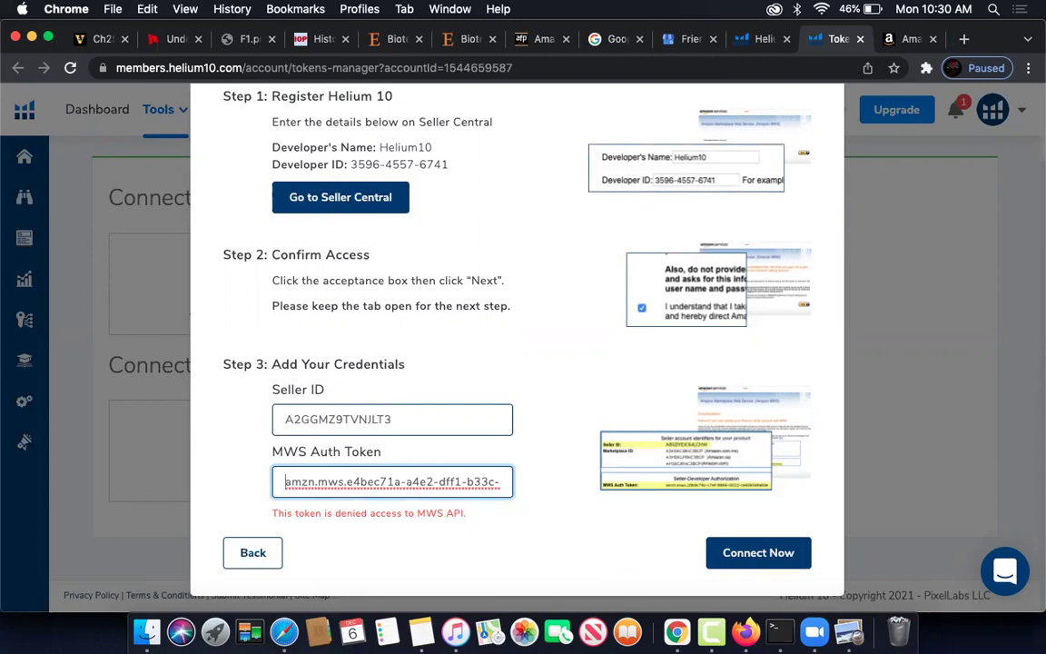
key("super+Right")
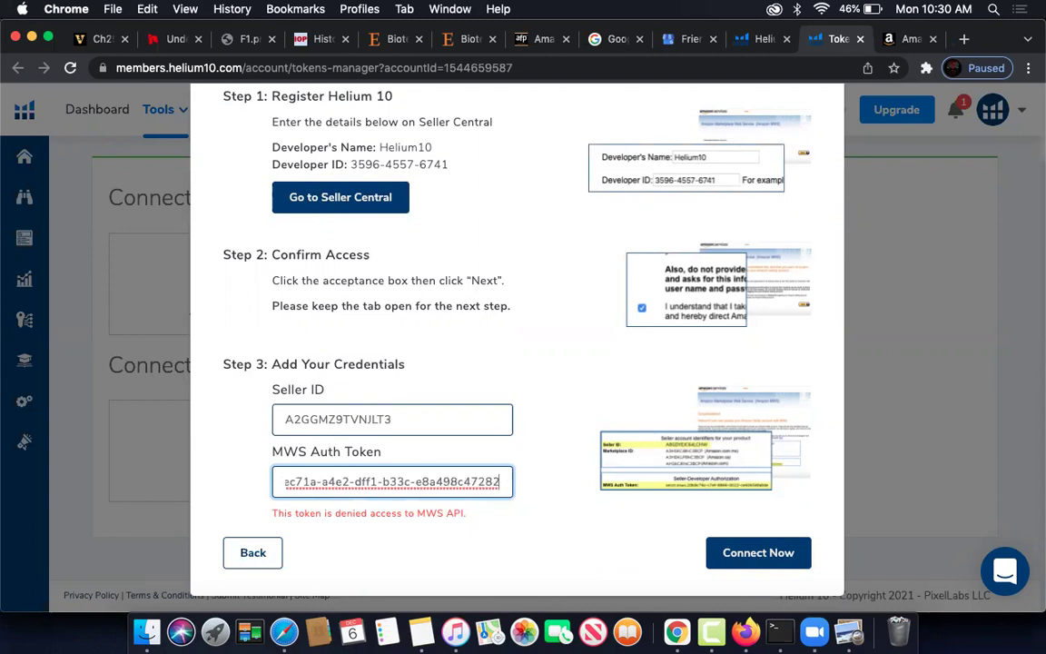
left_click(764, 550)
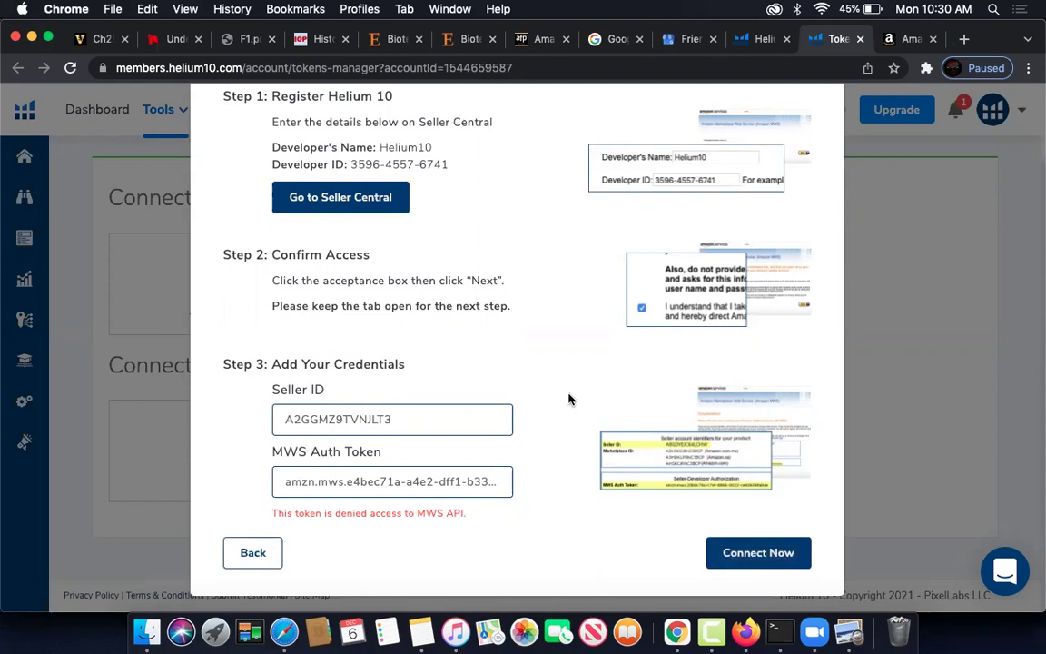
scroll(568, 399, "up", 3)
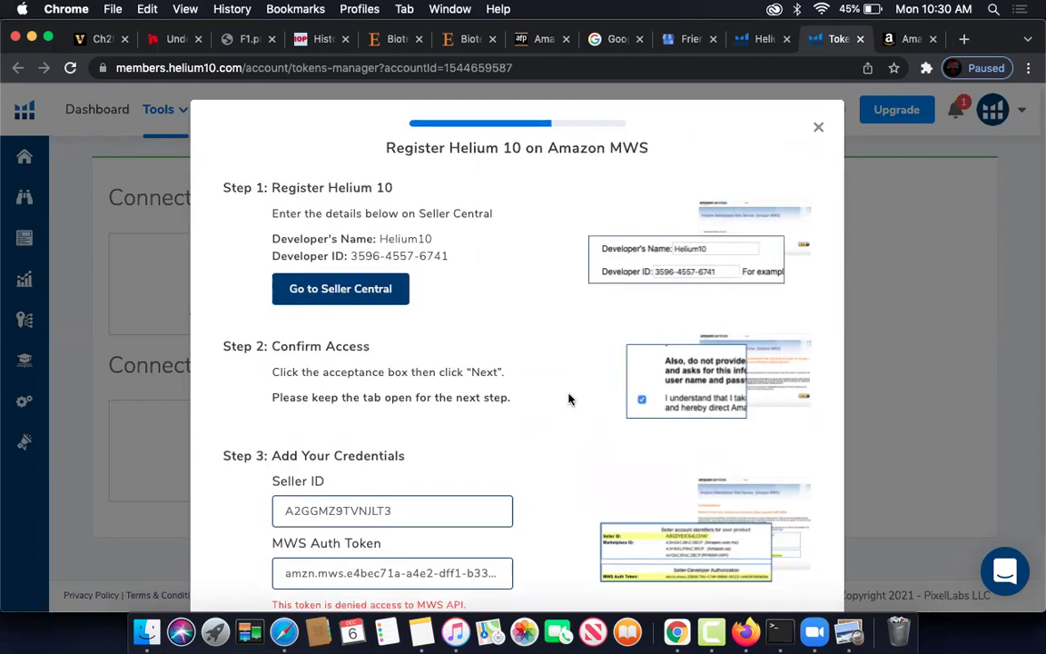
- Open developer registration in a new tab, then copy Intellisnc's token and close its window
scroll(568, 400, "down", 3)
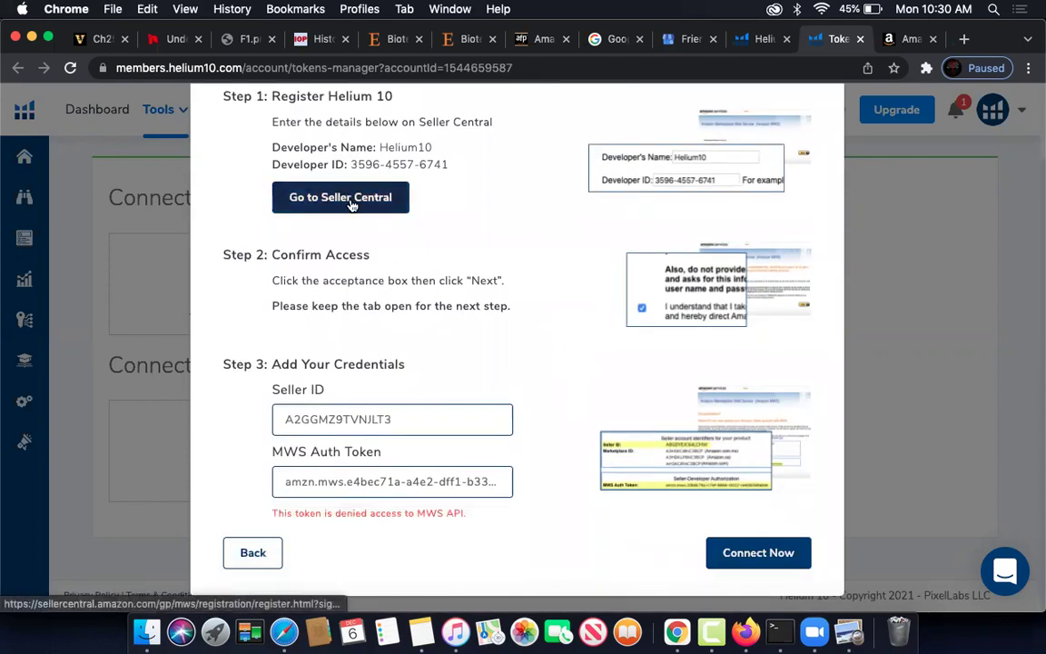
left_click(352, 202)
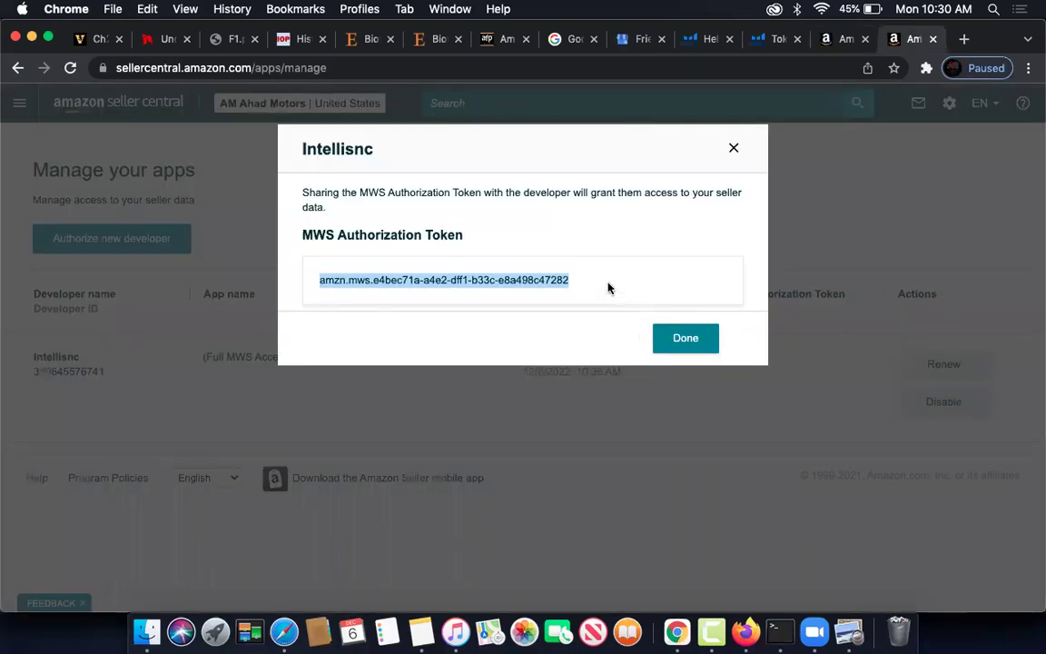
left_click(608, 288)
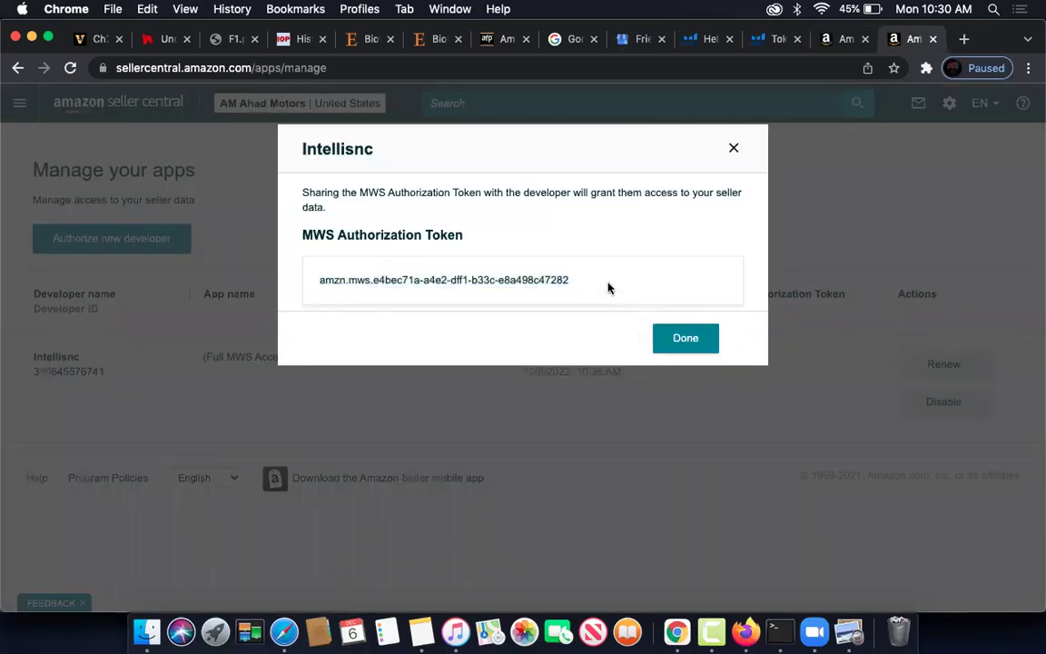
triple_click(558, 281)
key("super+c")
key("super+c")
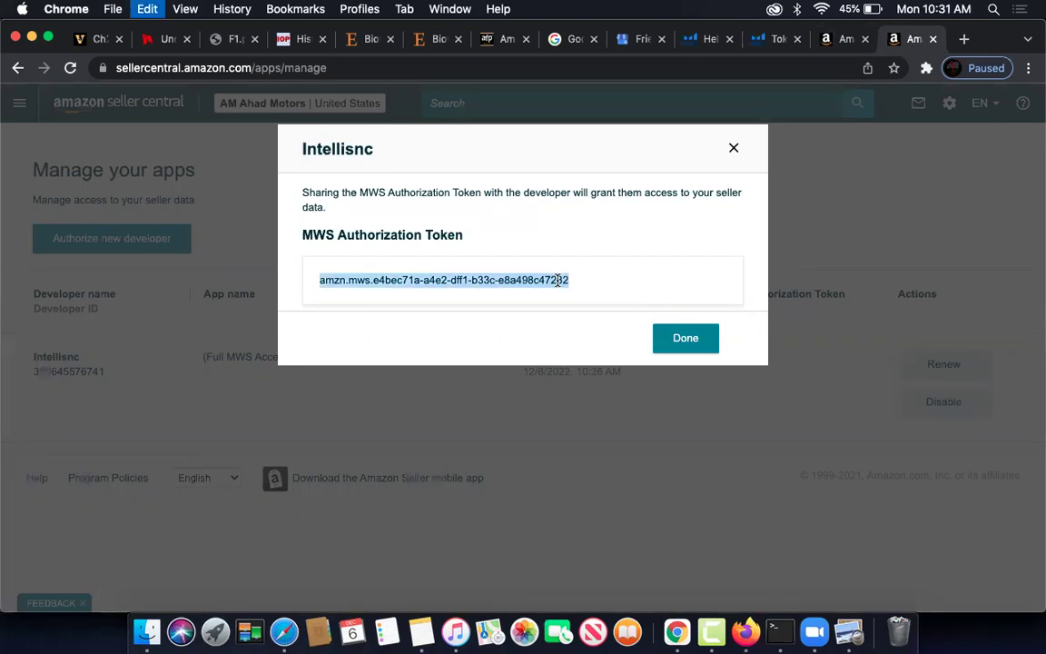
left_click(694, 339)
- Continue with Helium10's developer details, accept responsibility and confirm the authorization
left_click(838, 47)
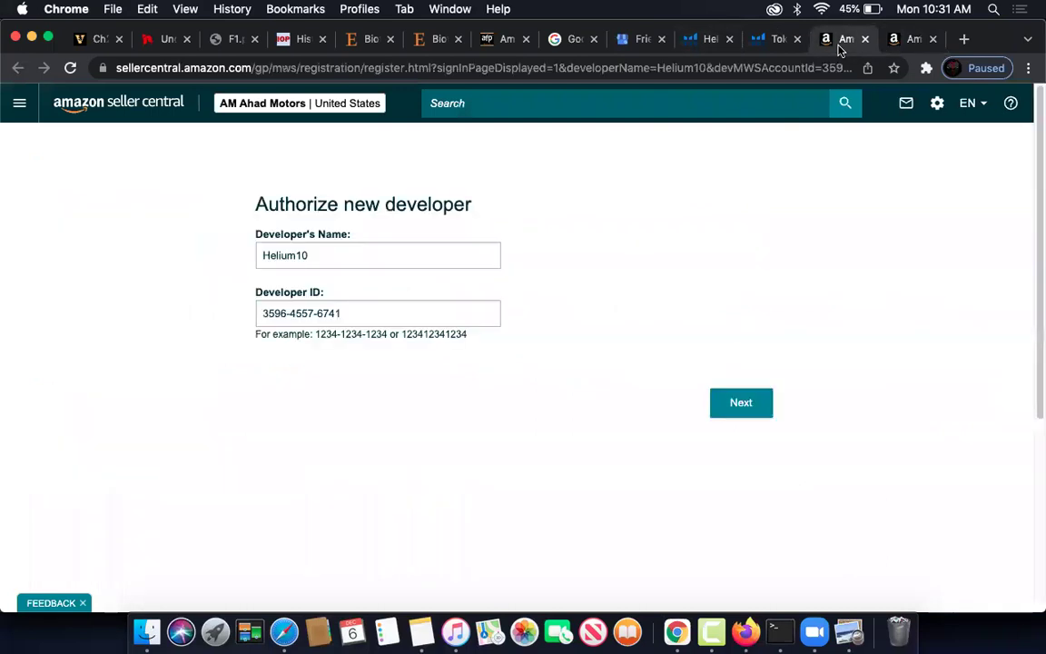
left_click(762, 412)
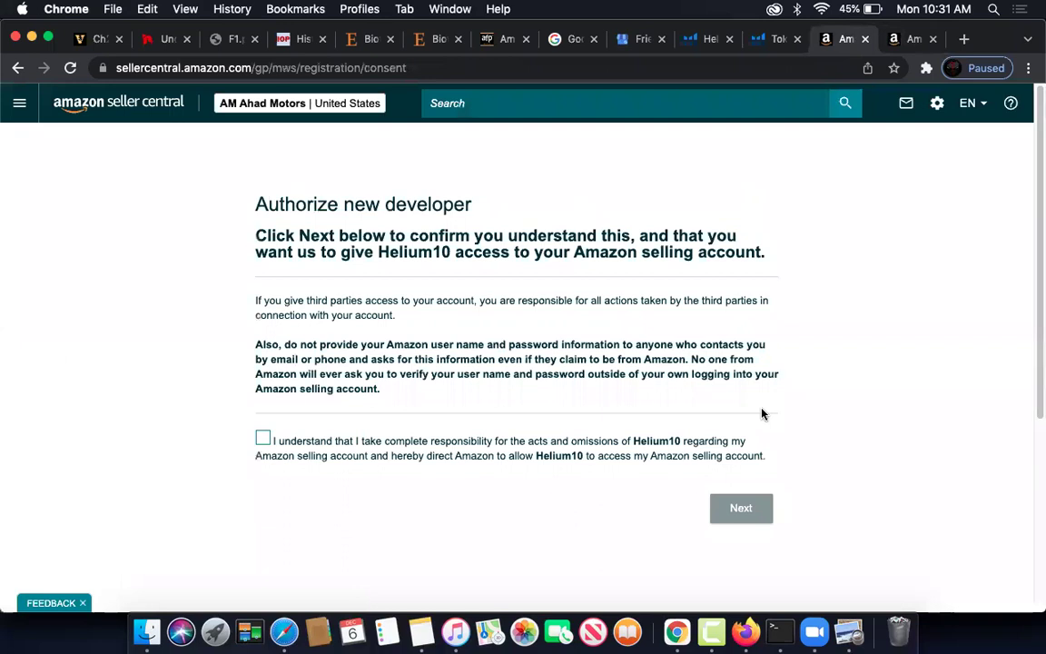
left_click(263, 439)
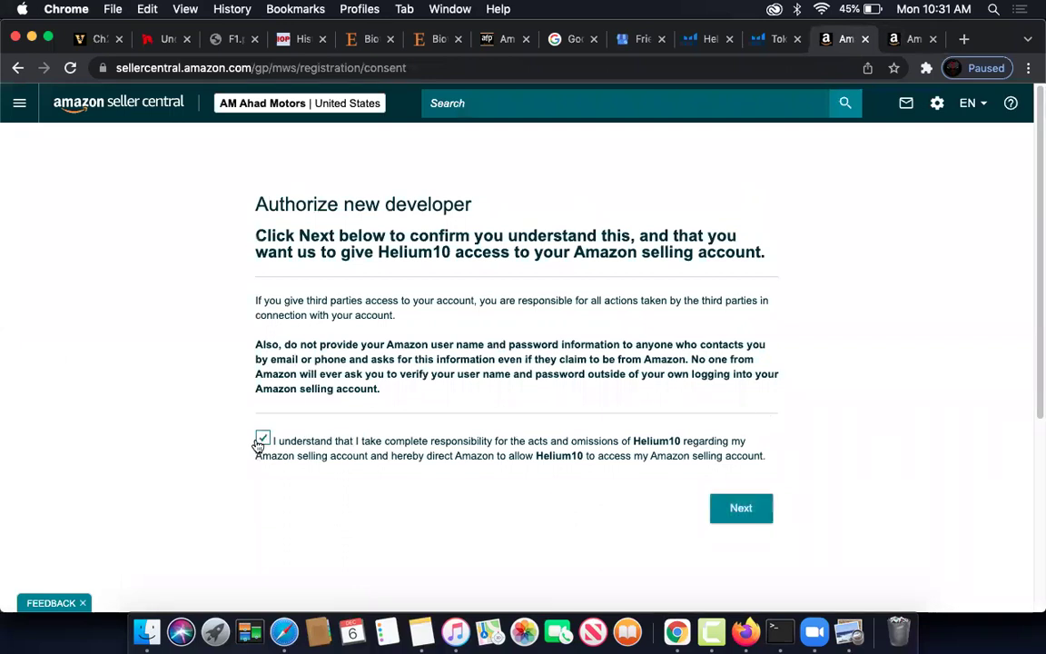
left_click(741, 510)
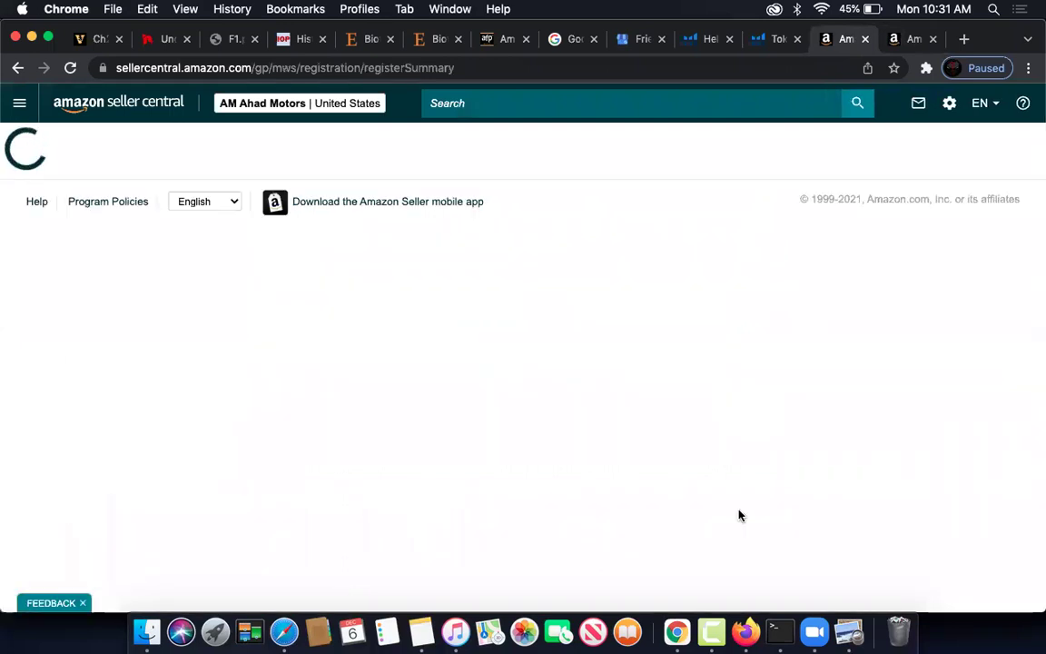
scroll(549, 381, "down", 3)
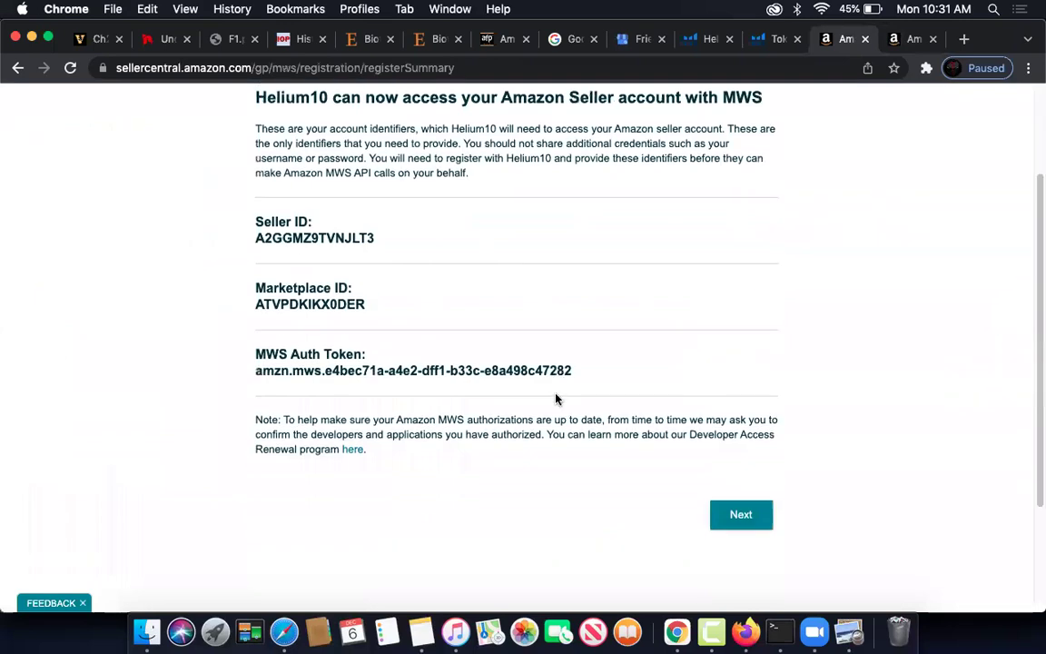
- Copy Helium10's new MWS Auth Token and finish, returning to the Helium 10 credentials
double_click(488, 367)
left_click(488, 368)
key("super+c")
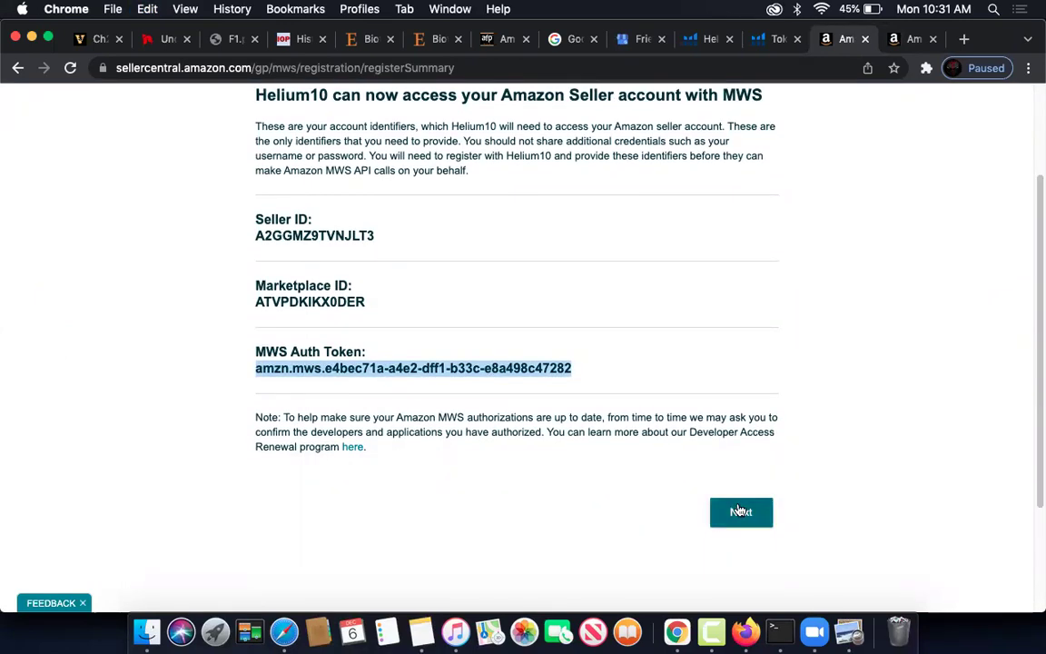
left_click(739, 511)
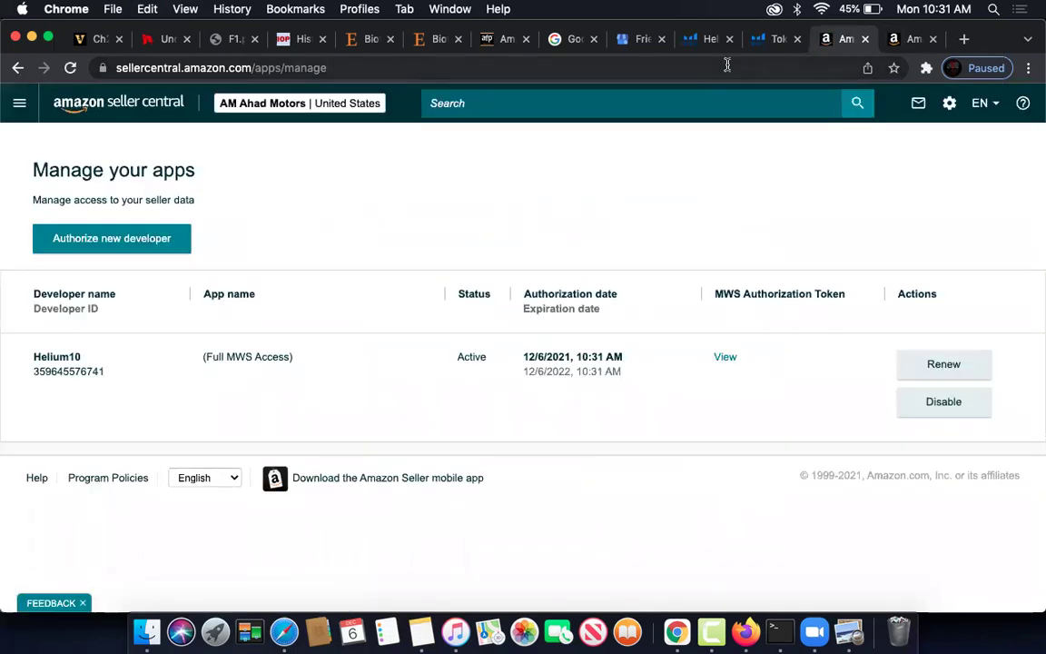
left_click(773, 38)
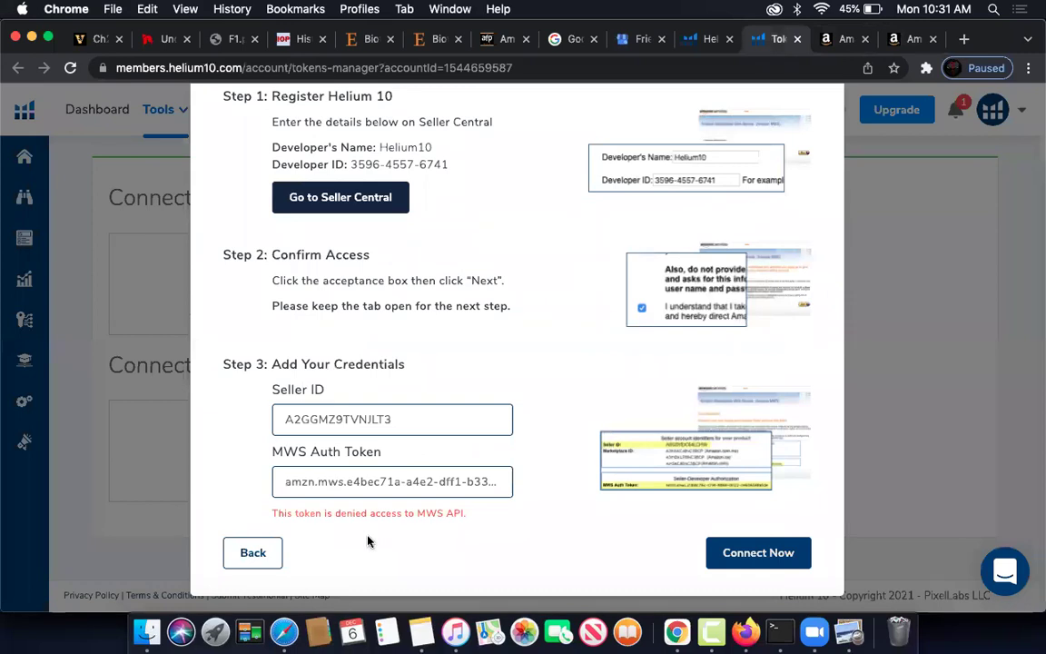
- Replace the MWS Auth Token with the newly copied Helium10 token and retry Connect Now; still denied
left_click(386, 472)
key("super+a")
key("super+v")
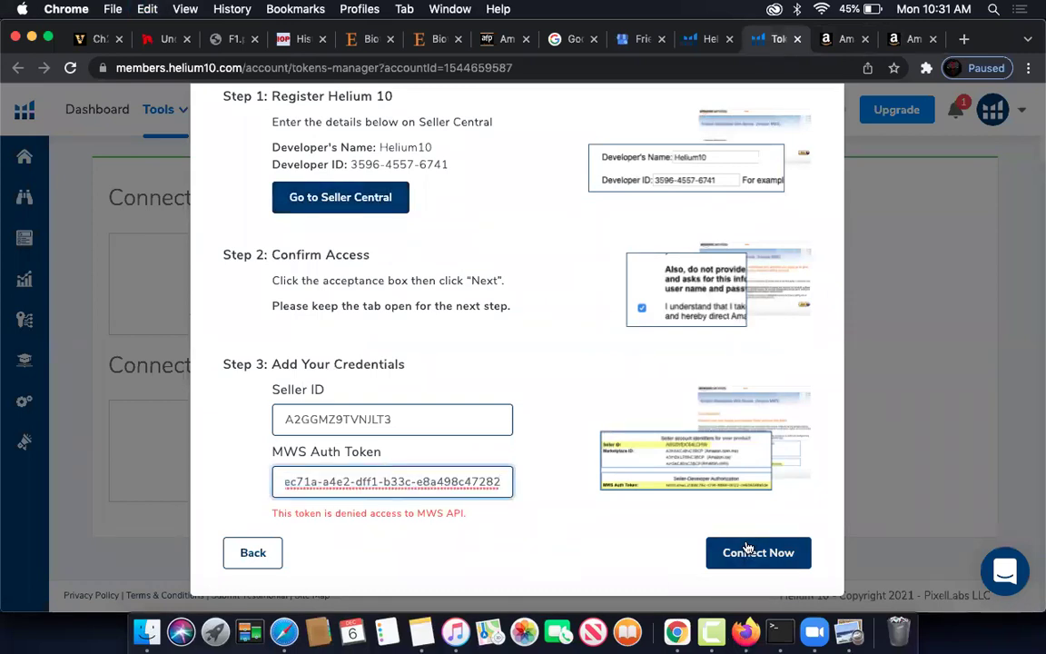
left_click(745, 552)
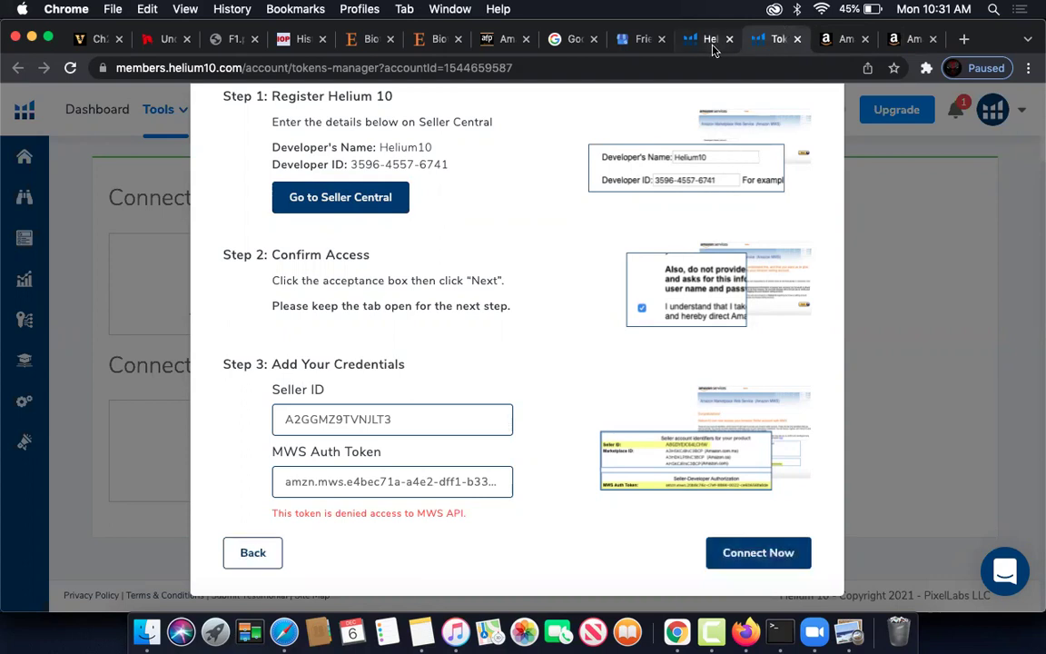
- Compare Helium10's MWS authorization token with the other tab's Intellisnc entry in Manage your apps
left_click(836, 42)
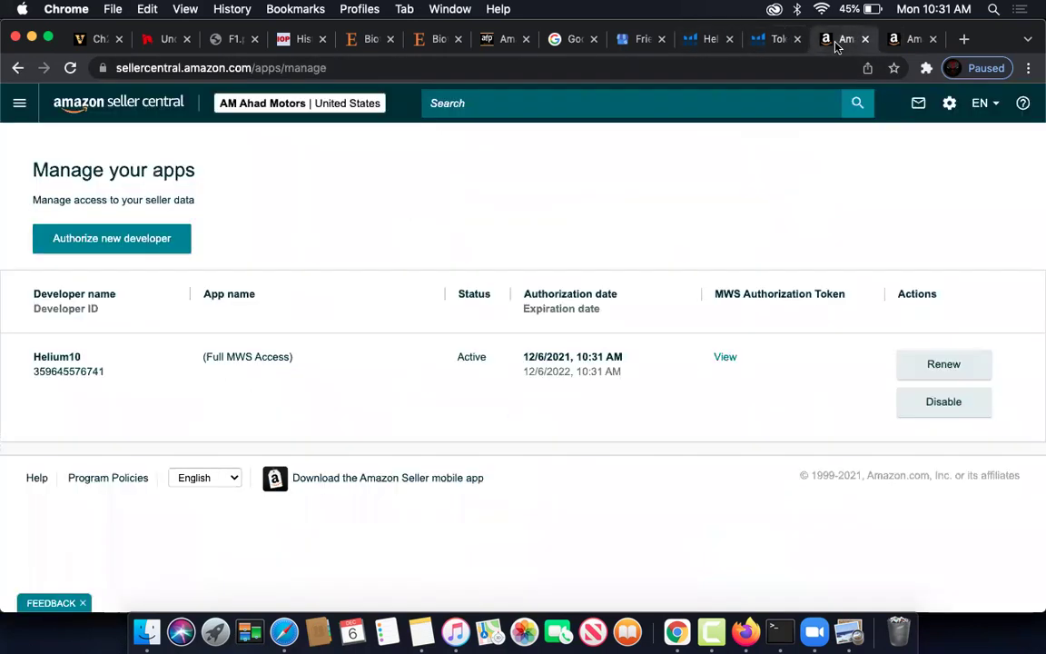
left_click(724, 357)
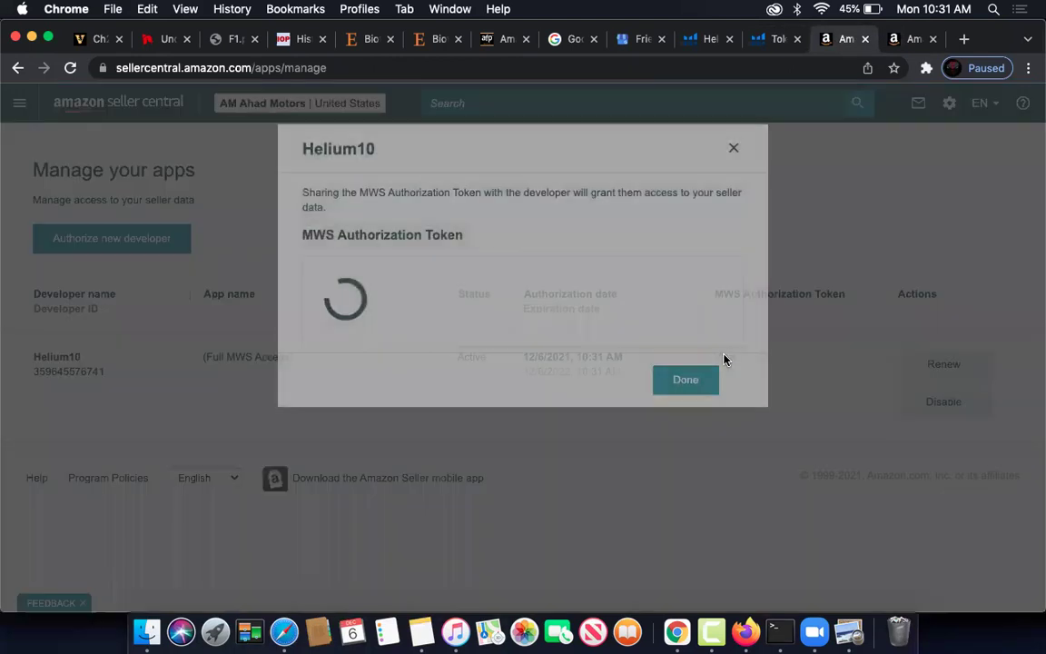
left_click(734, 148)
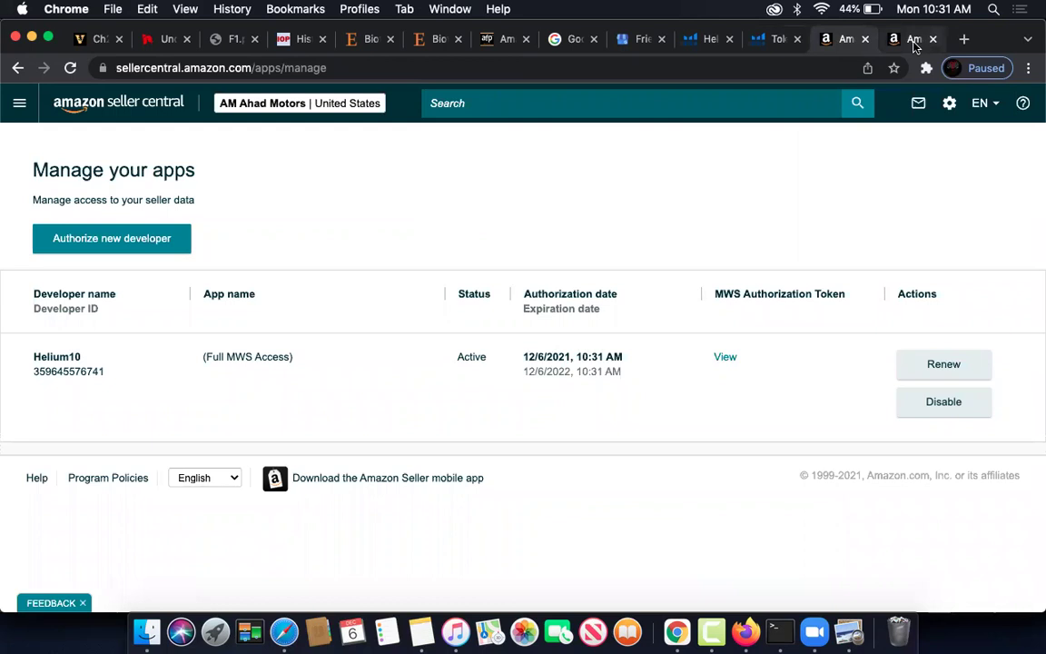
left_click(915, 44)
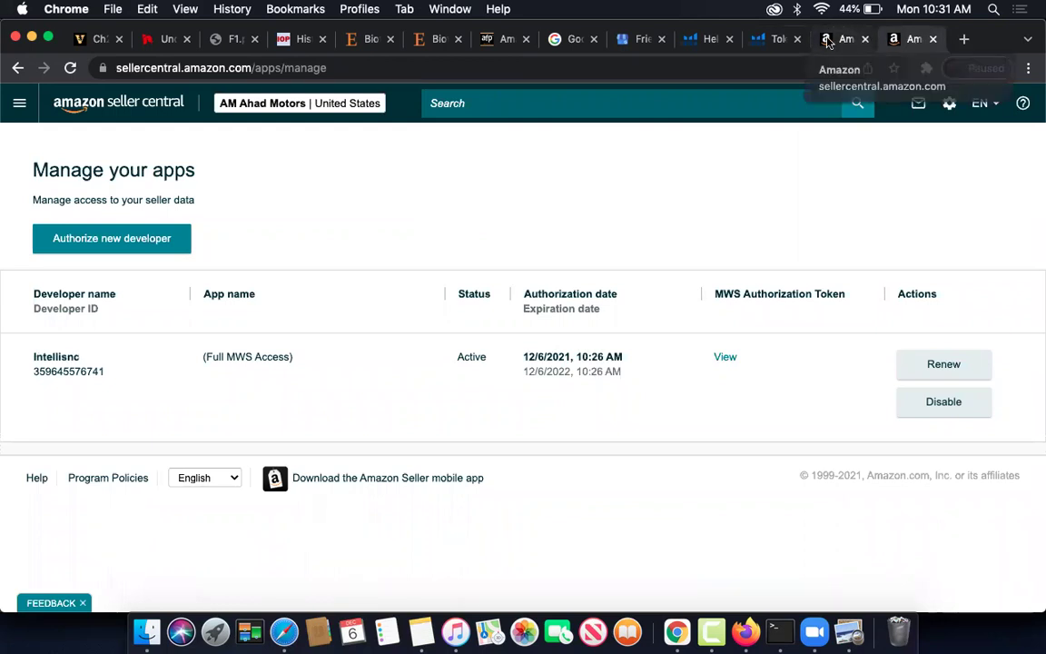
left_click(827, 41)
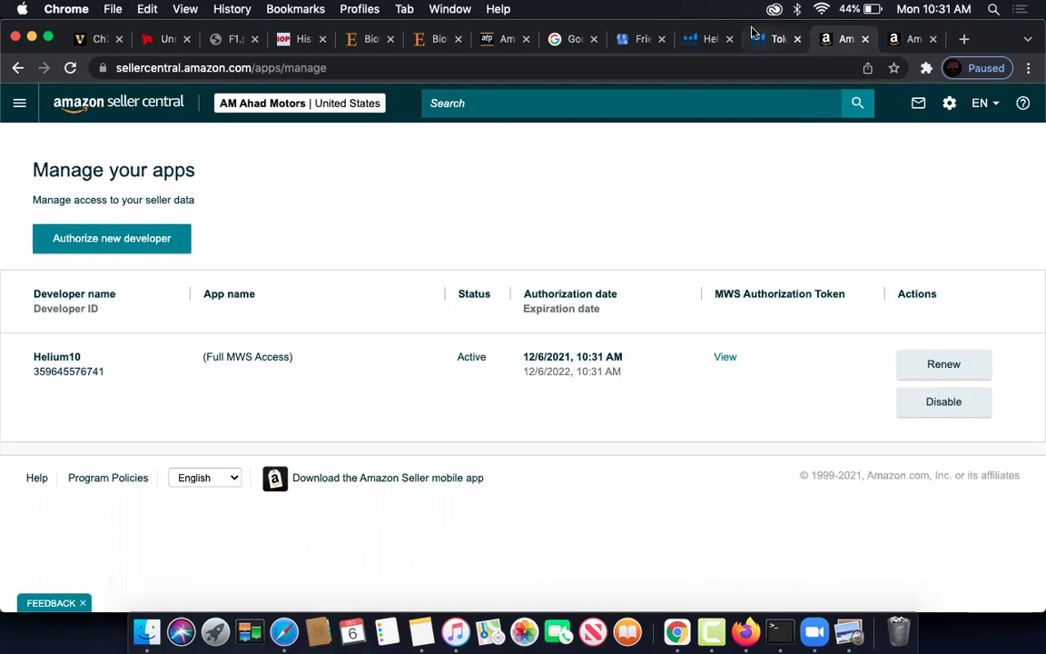
- From Helium 10's connection form, open Seller Central's developer registration page again via Go to Seller Central
left_click(776, 39)
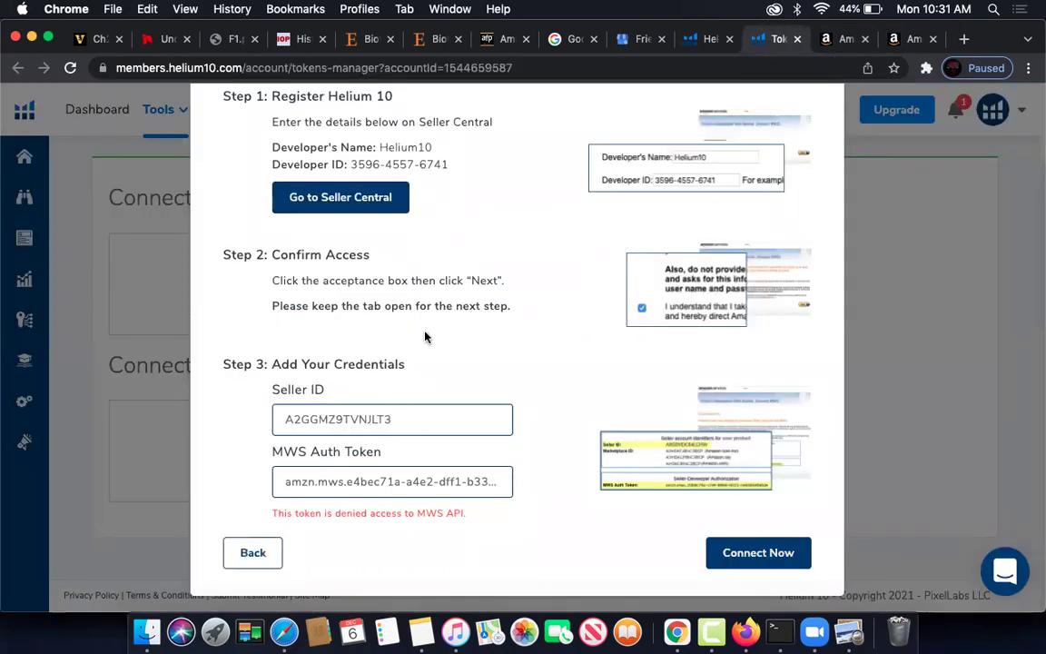
scroll(424, 327, "up", 2)
scroll(503, 334, "down", 3)
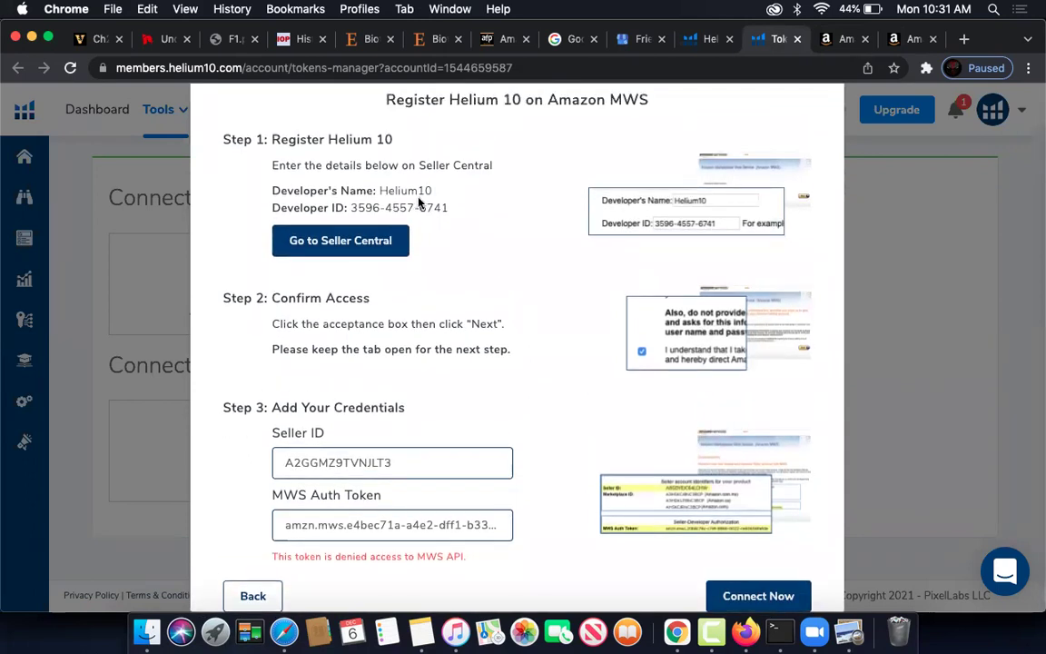
left_click(361, 240)
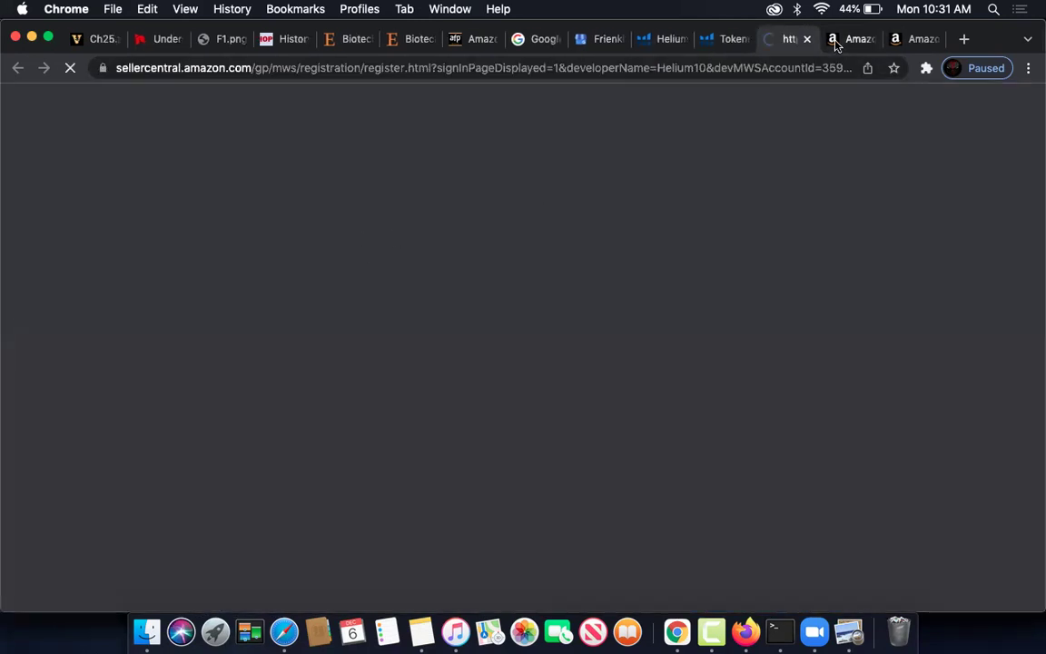
- Close the duplicate Manage your apps tab showing Intellisnc
left_click(836, 41)
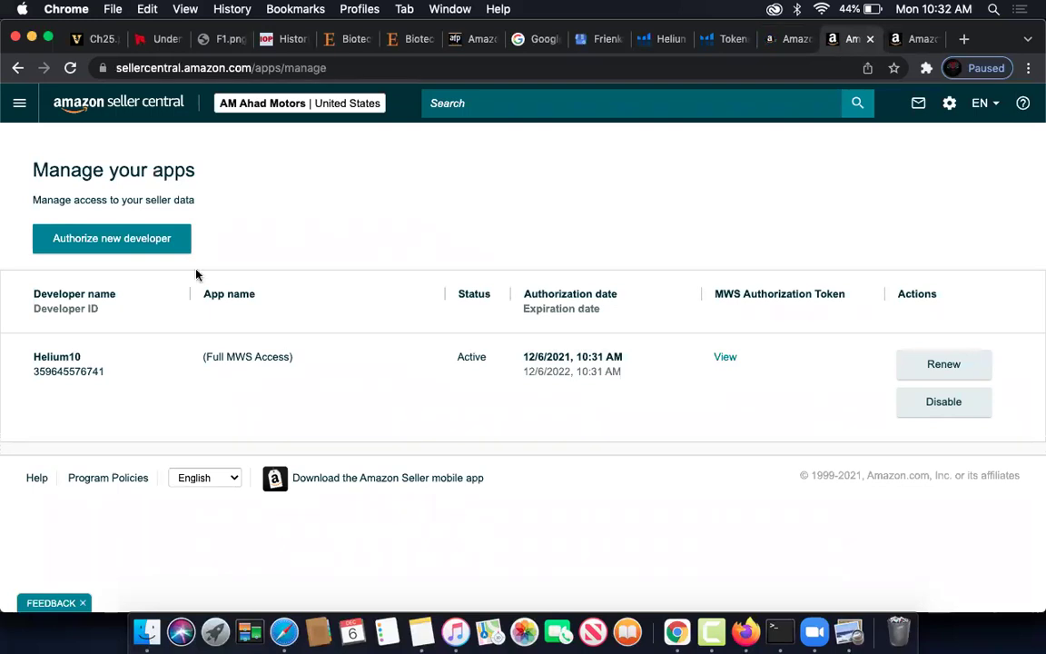
key("ctrl+Tab")
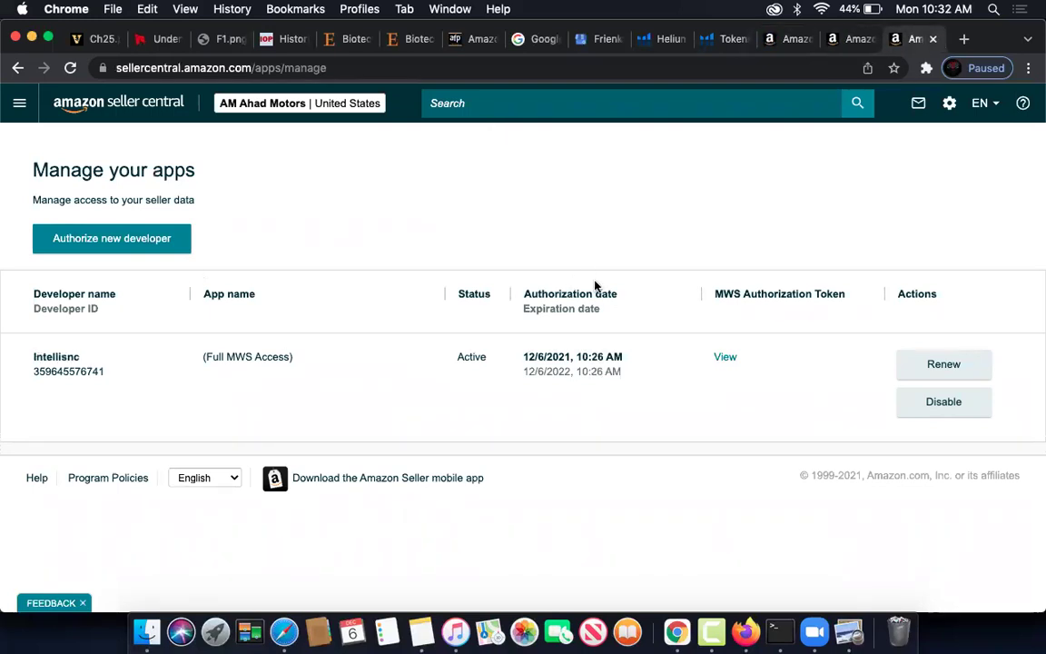
key("super+w")
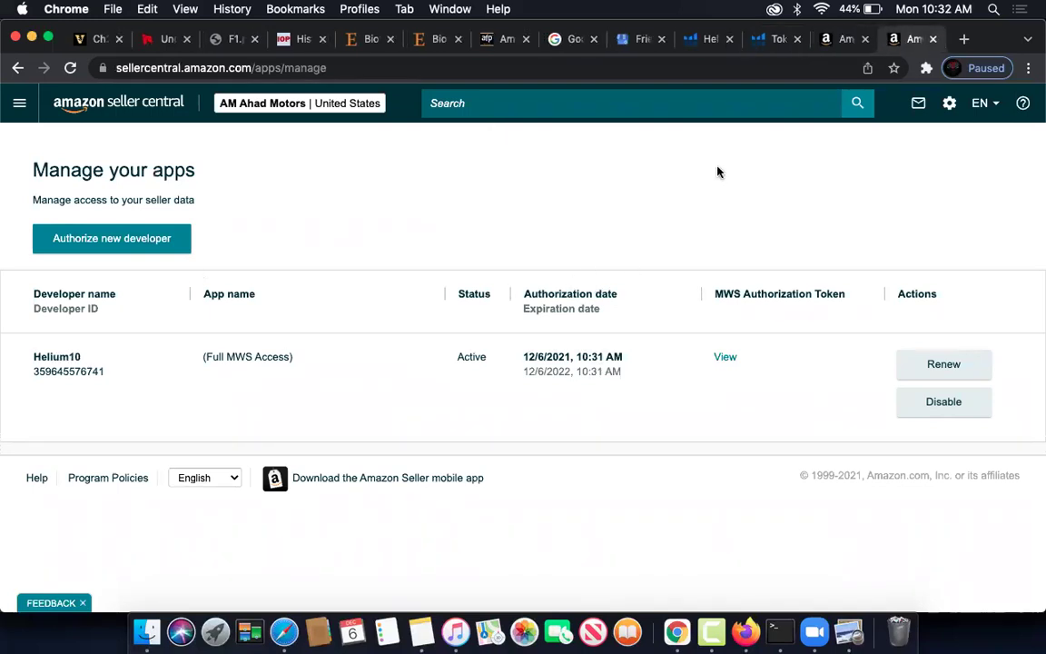
- Copy the Developer ID and authorize Helium10, accepting responsibility for its account access
left_click(844, 43)
triple_click(356, 313)
key("super+c")
key("super+c")
left_click(741, 402)
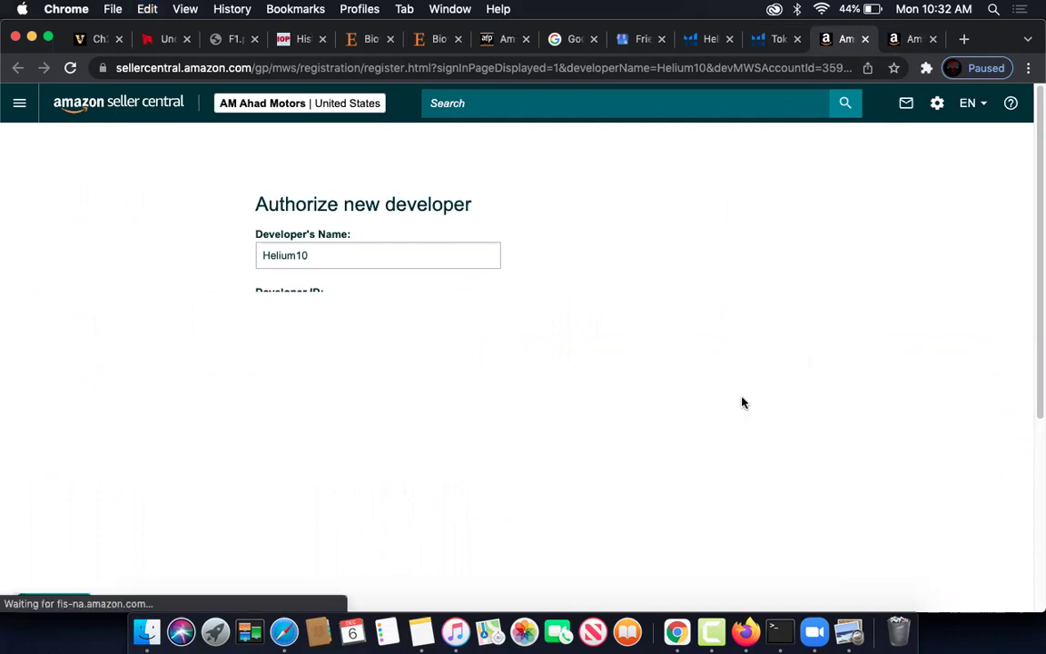
left_click(262, 438)
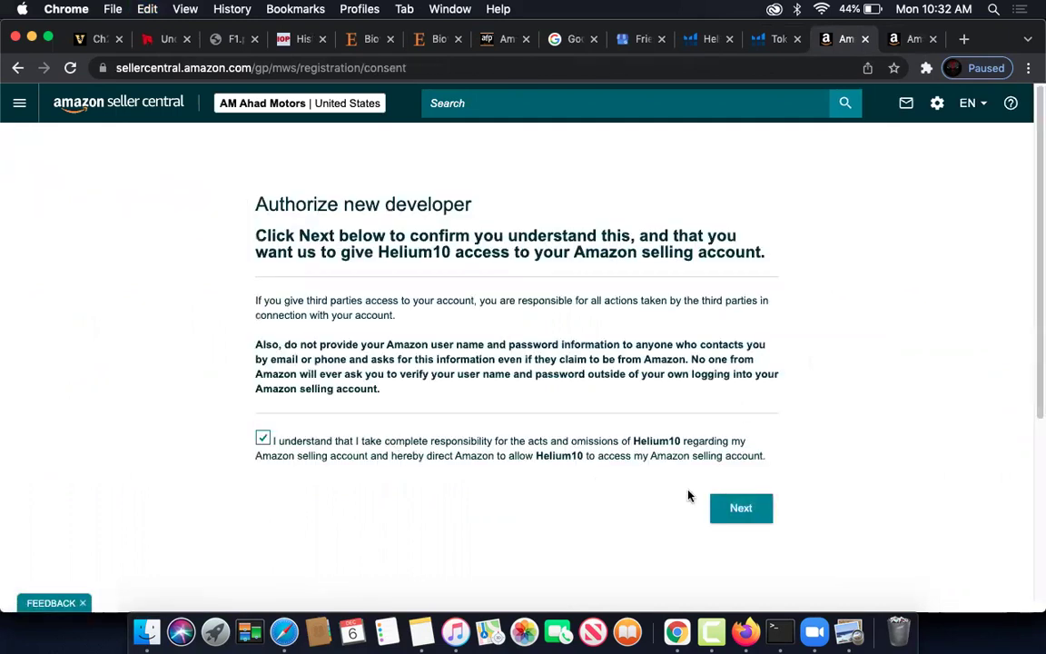
left_click(741, 507)
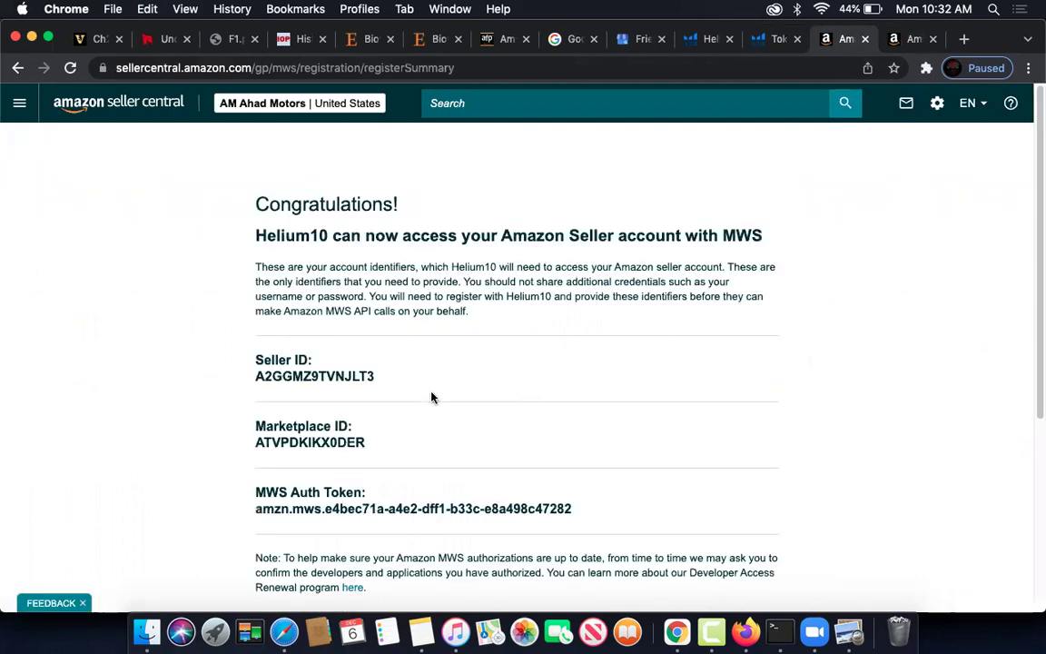
- Copy the Seller ID from the authorization summary and return to Helium 10
left_click_drag(374, 382, 255, 378)
key("super+c")
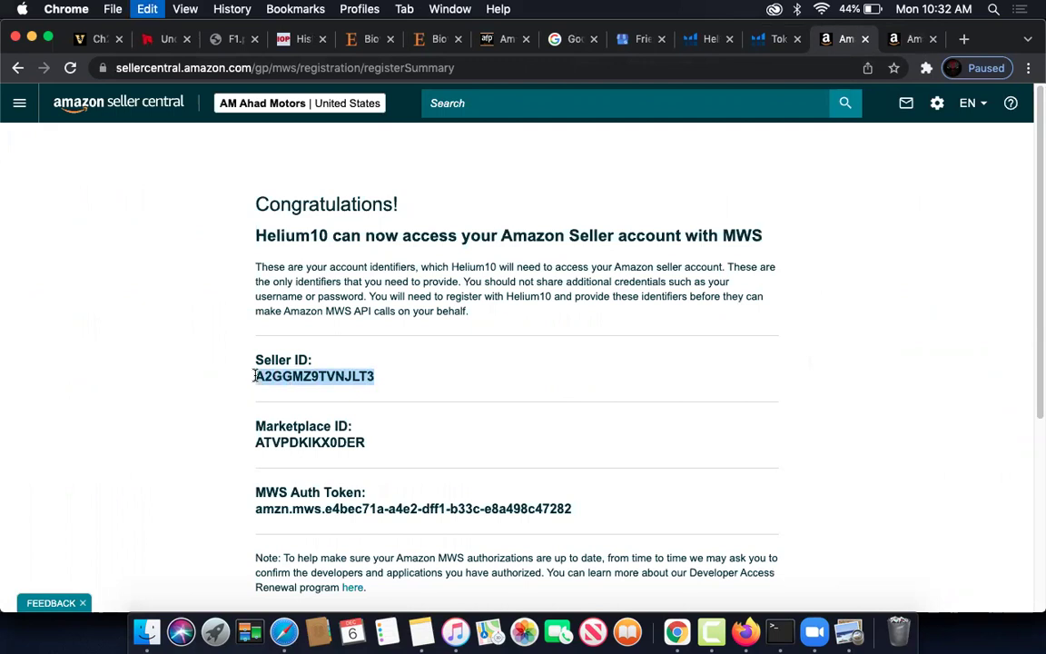
left_click(773, 38)
- Replace Helium 10's Seller ID field with the copied Seller ID
left_click(430, 452)
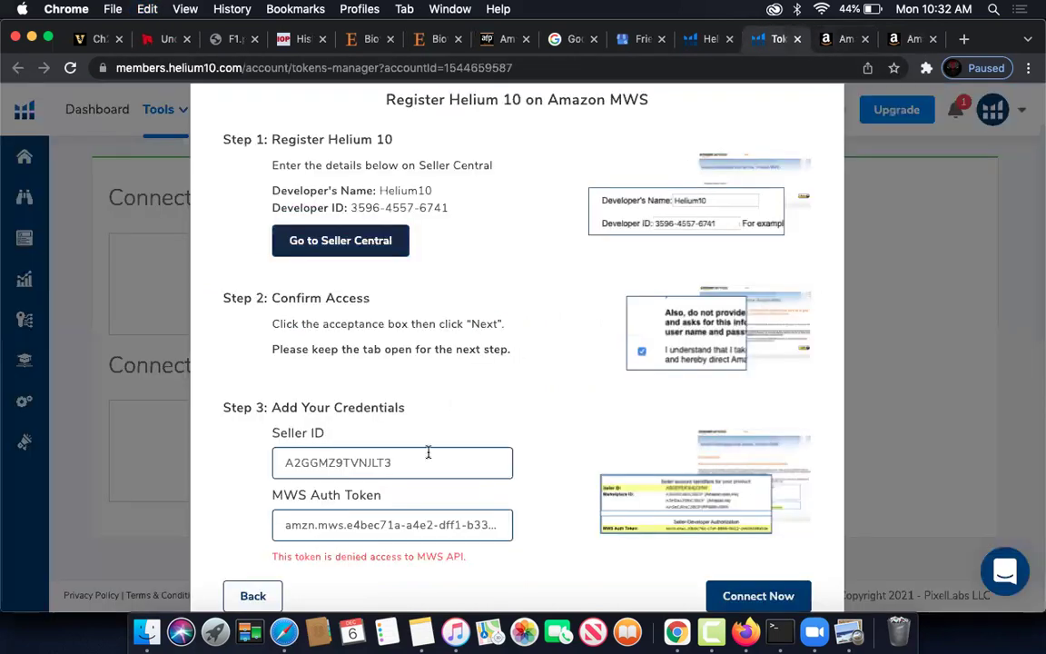
key("super+a")
key("super+v")
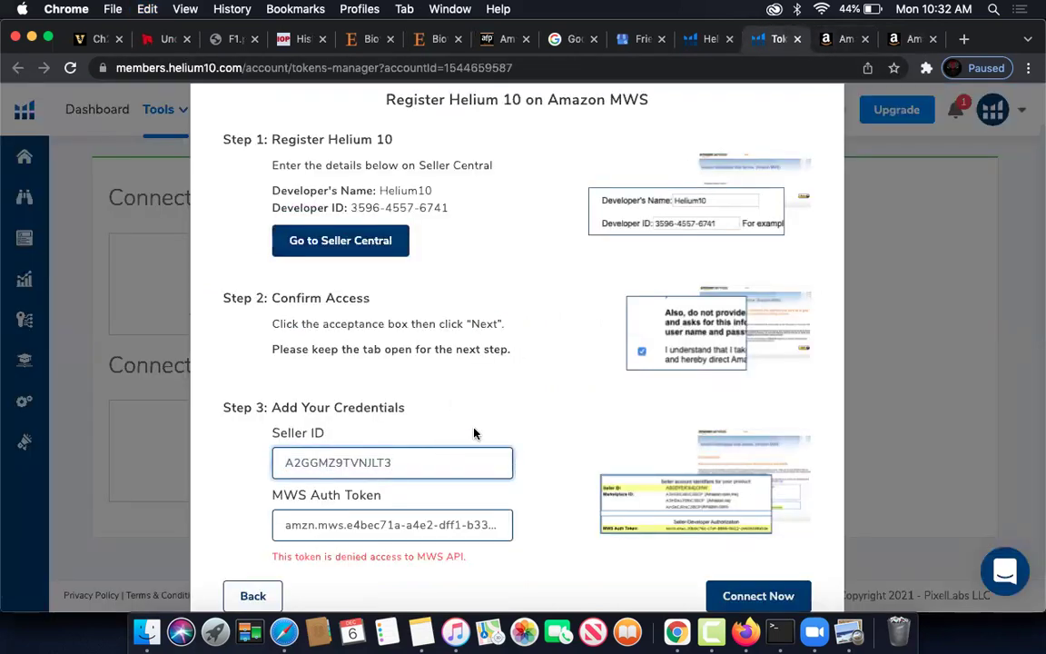
- Copy the MWS Auth Token from the Seller Central summary page
left_click(841, 42)
left_click_drag(570, 508, 256, 503)
key("super+c")
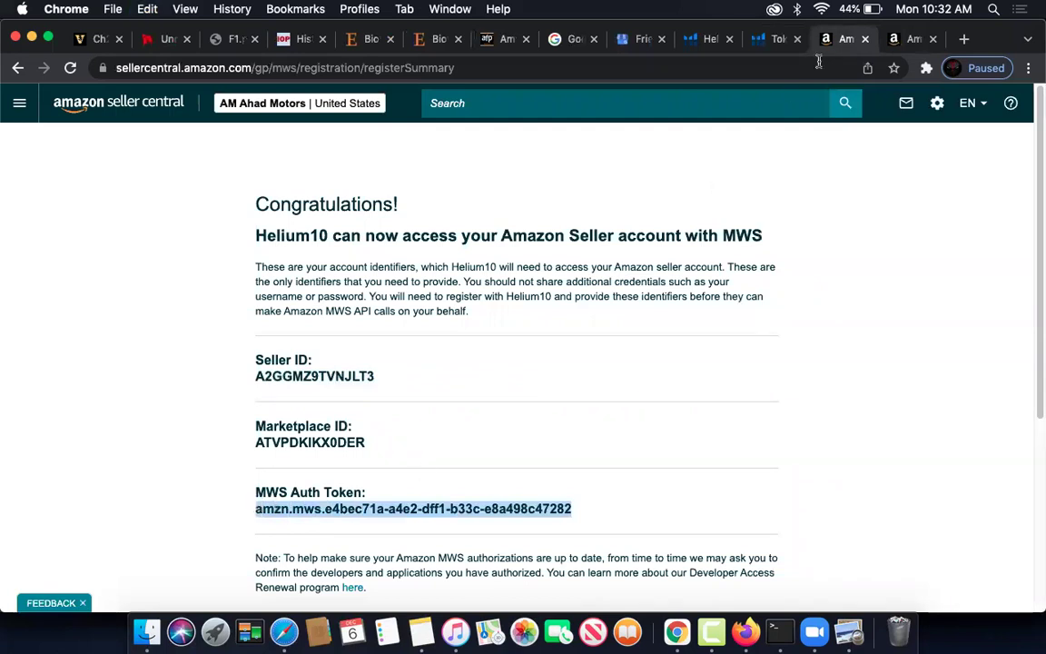
left_click(772, 39)
- Paste the MWS Auth Token into Helium 10 and submit with Connect Now; access still denied
left_click(352, 524)
key("super+a")
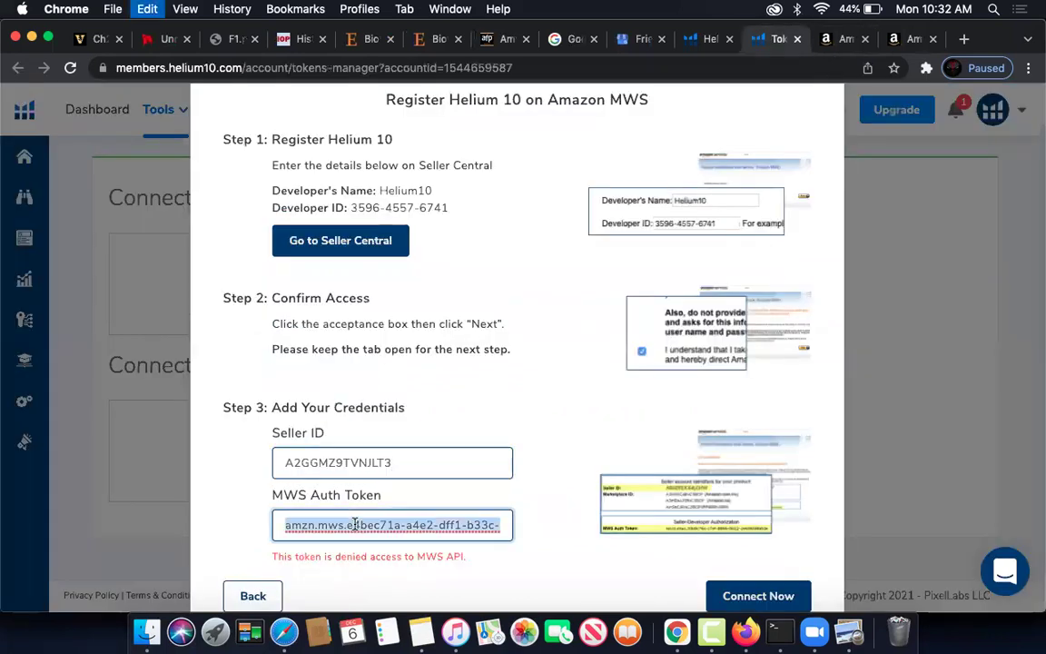
key("super+v")
scroll(671, 561, "down", 1)
left_click(723, 539)
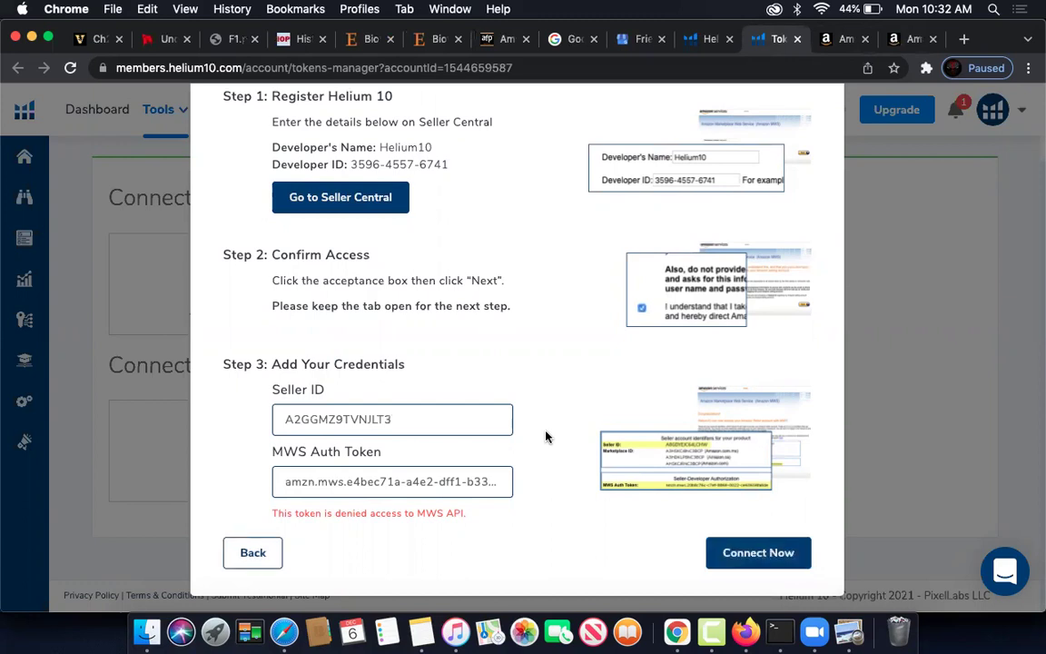
- Close the Register Helium 10 window and move through the Amazon tabs to the Google homepage
scroll(549, 426, "up", 2)
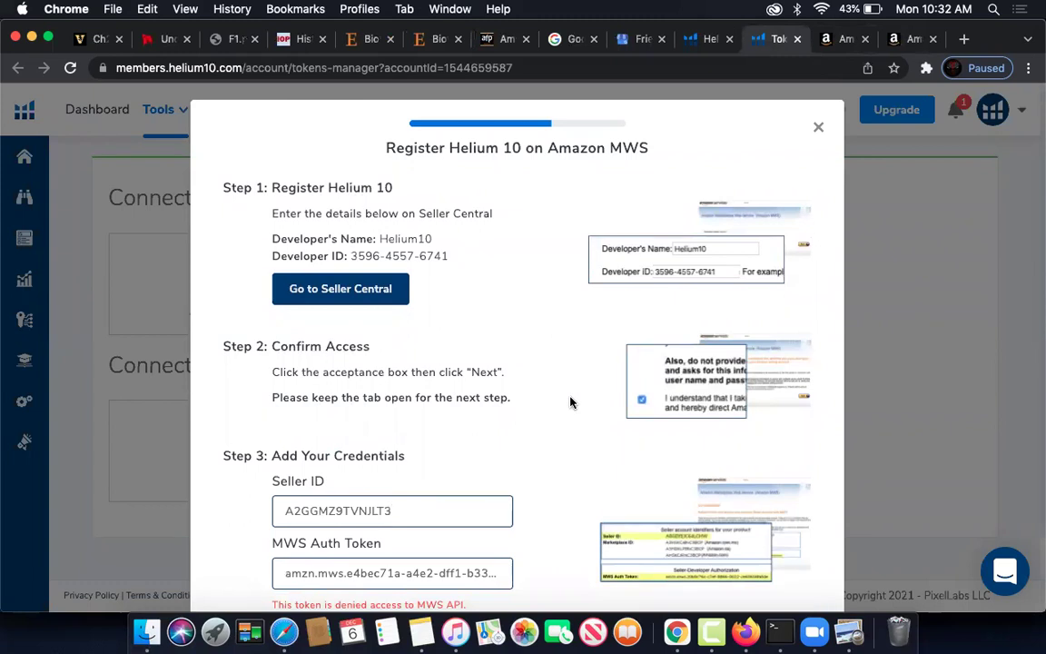
left_click(817, 129)
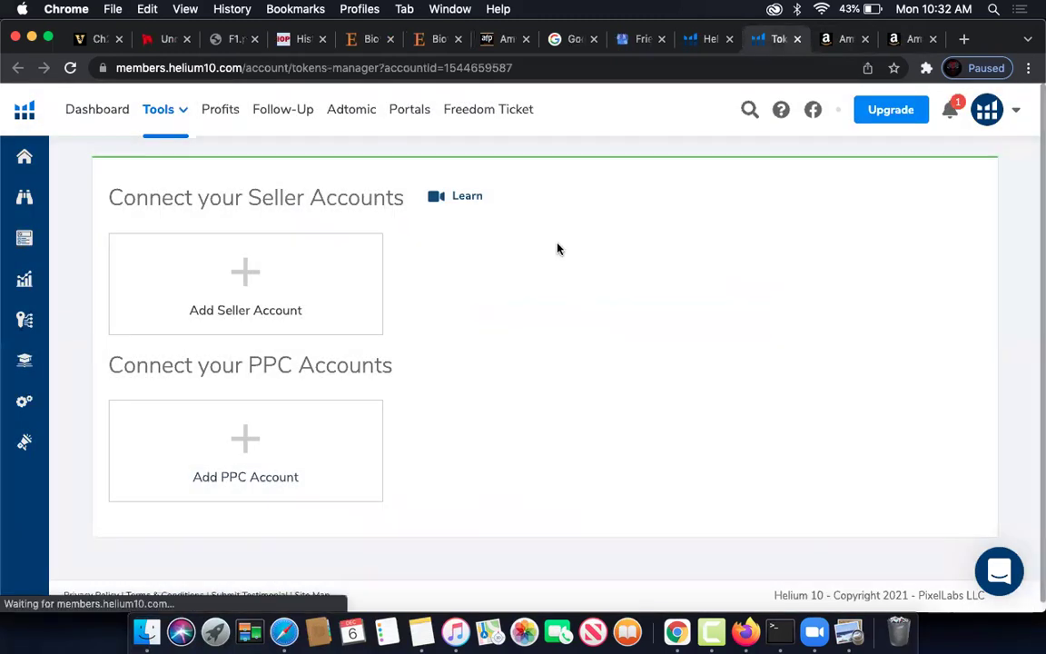
left_click(851, 40)
left_click(905, 41)
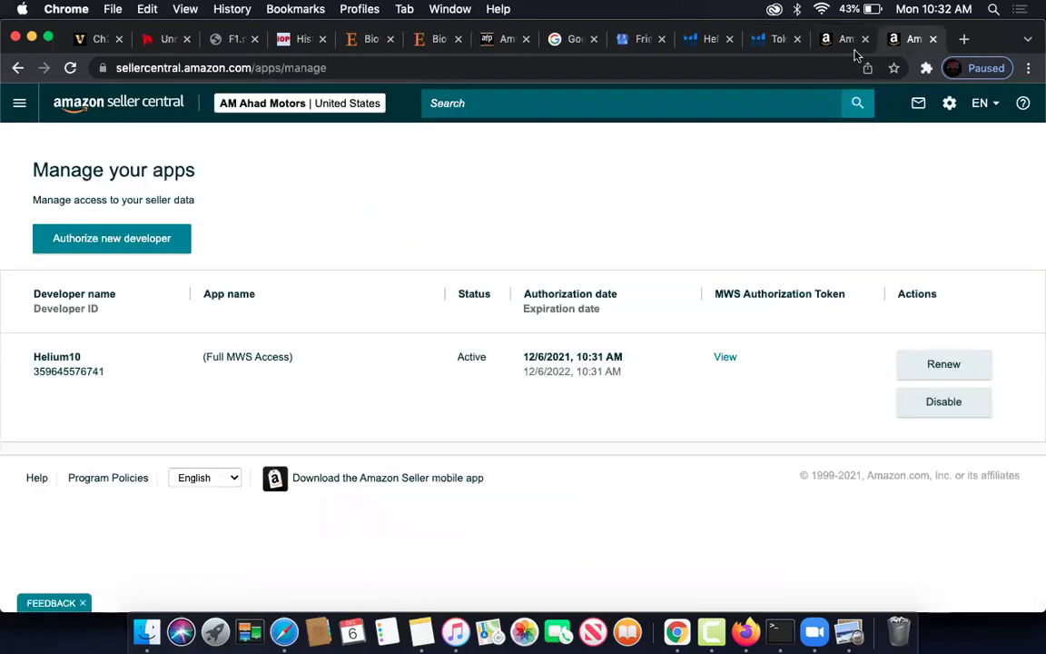
left_click(572, 41)
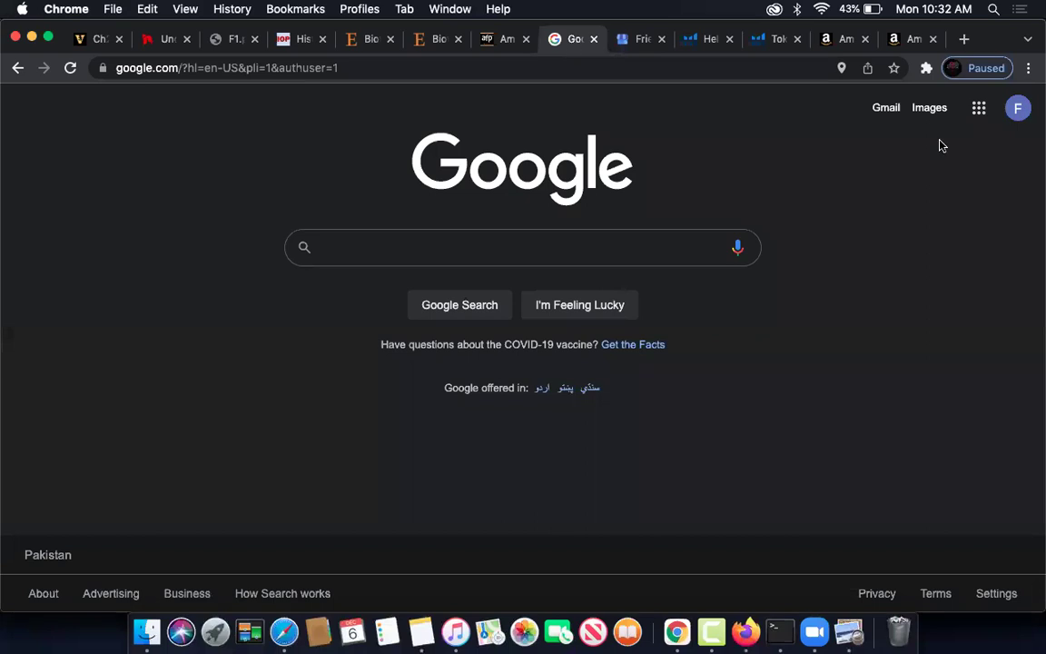
- Open Gmail, read the 'Your Google Account is live' welcome email, and return to the inbox
left_click(883, 110)
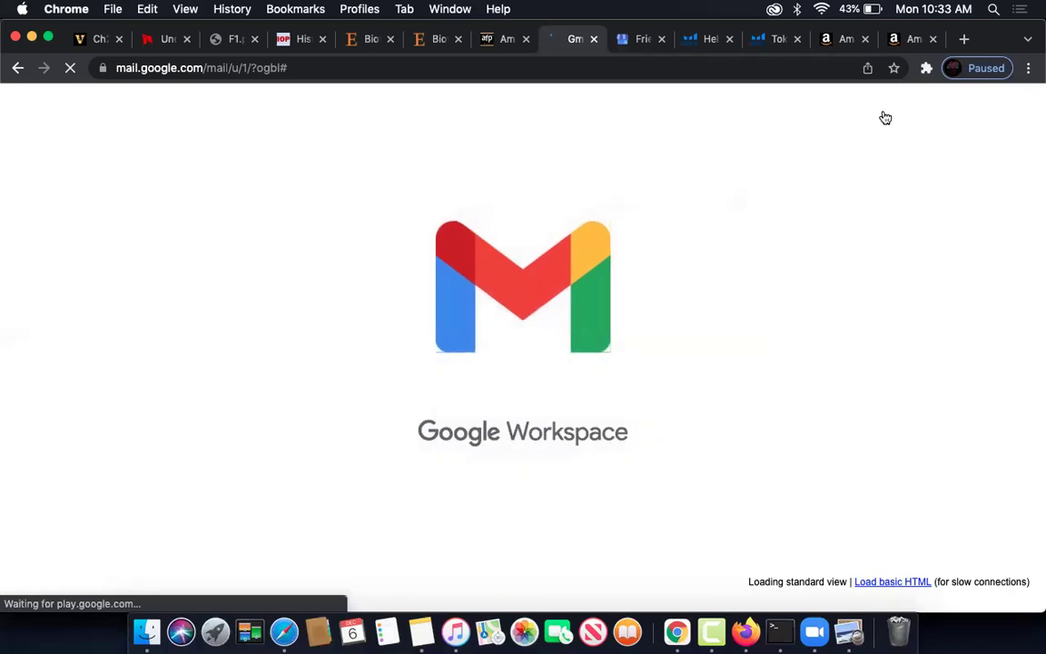
left_click_drag(423, 435, 658, 437)
left_click(502, 373)
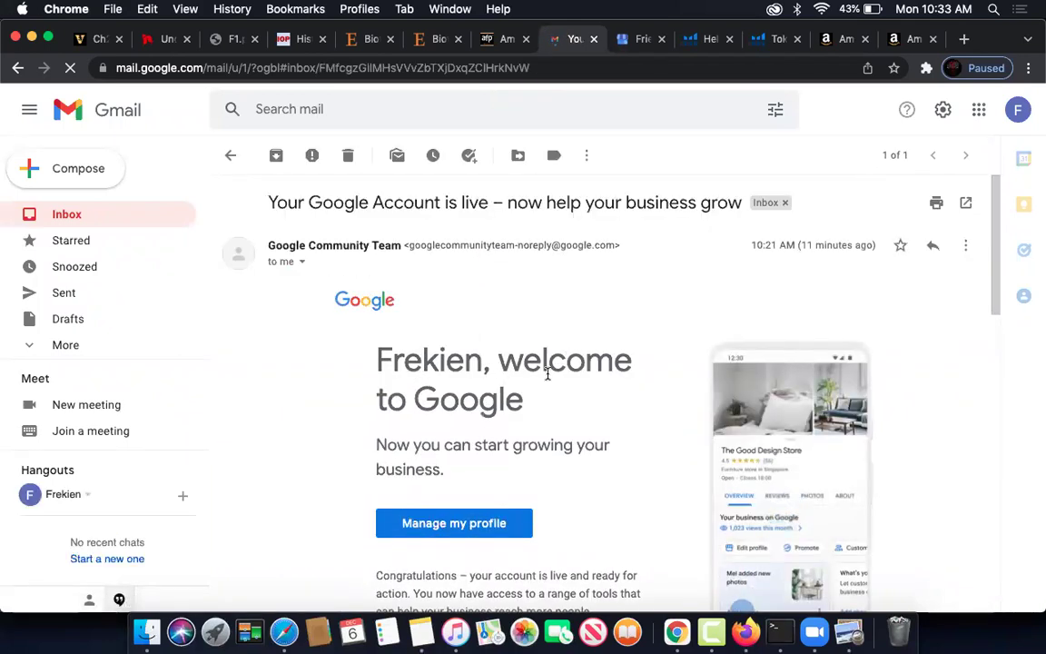
left_click(59, 213)
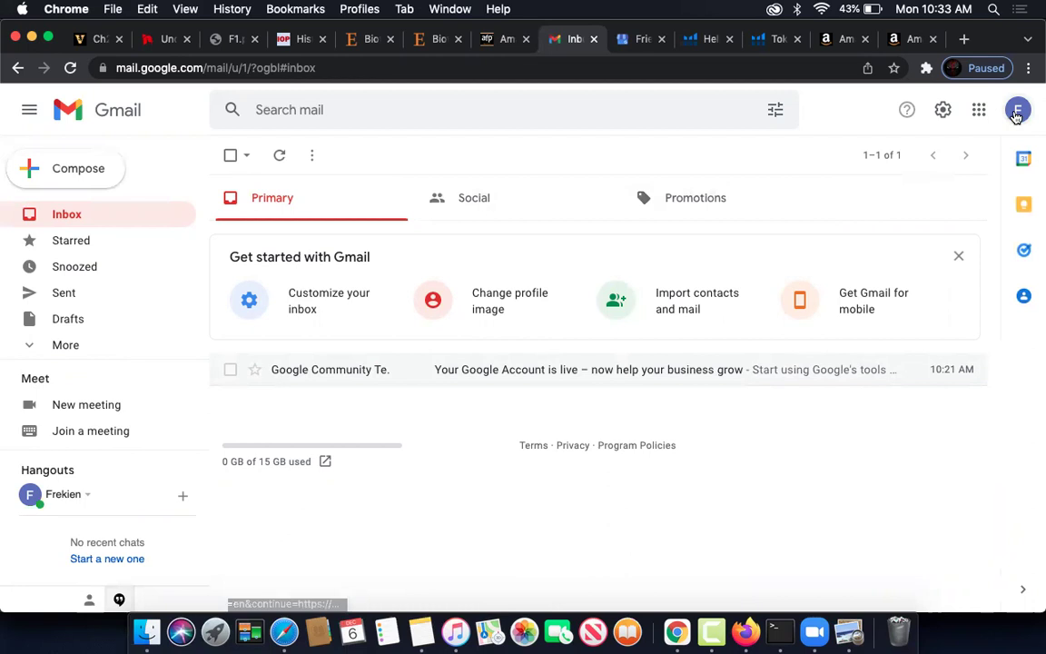
- Browse the Google apps launcher and the More from Google products page, then close it
left_click(1017, 111)
left_click(978, 110)
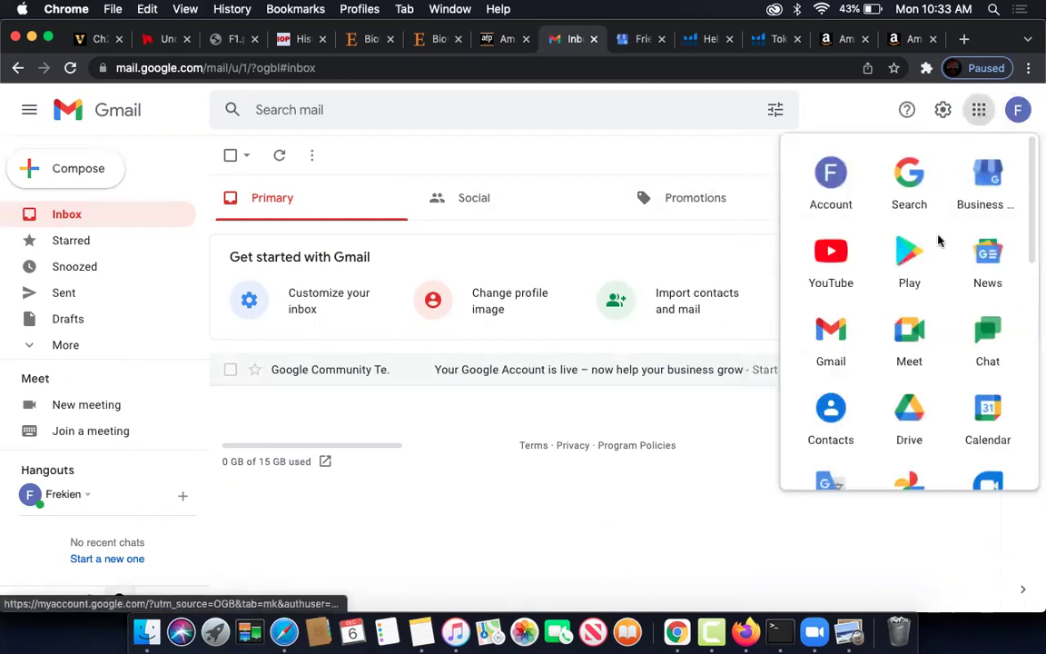
scroll(915, 358, "down", 6)
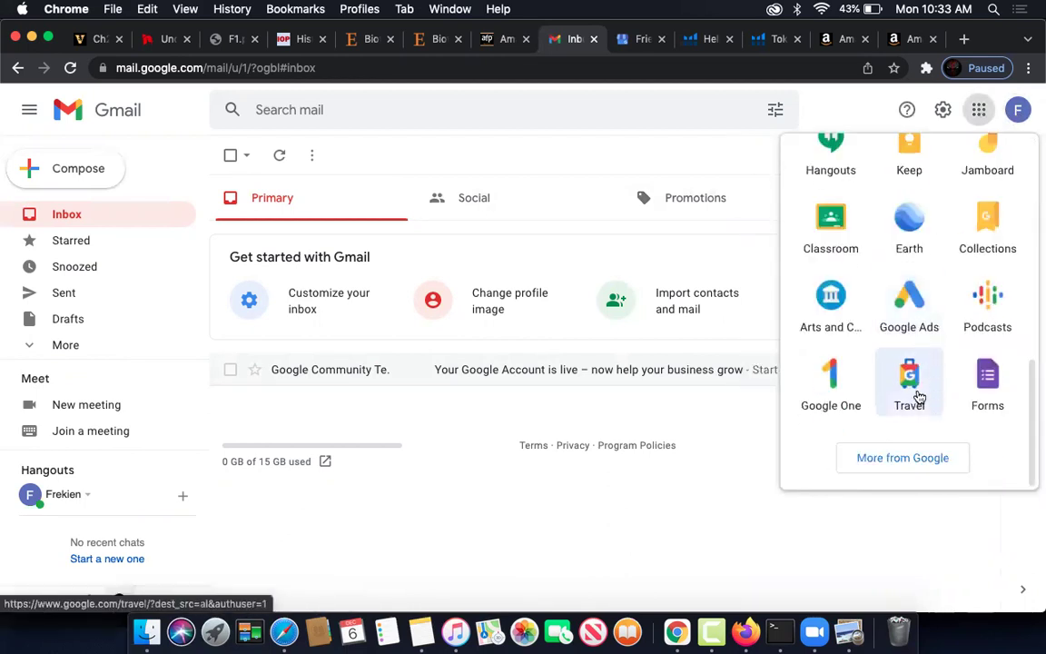
left_click(929, 461)
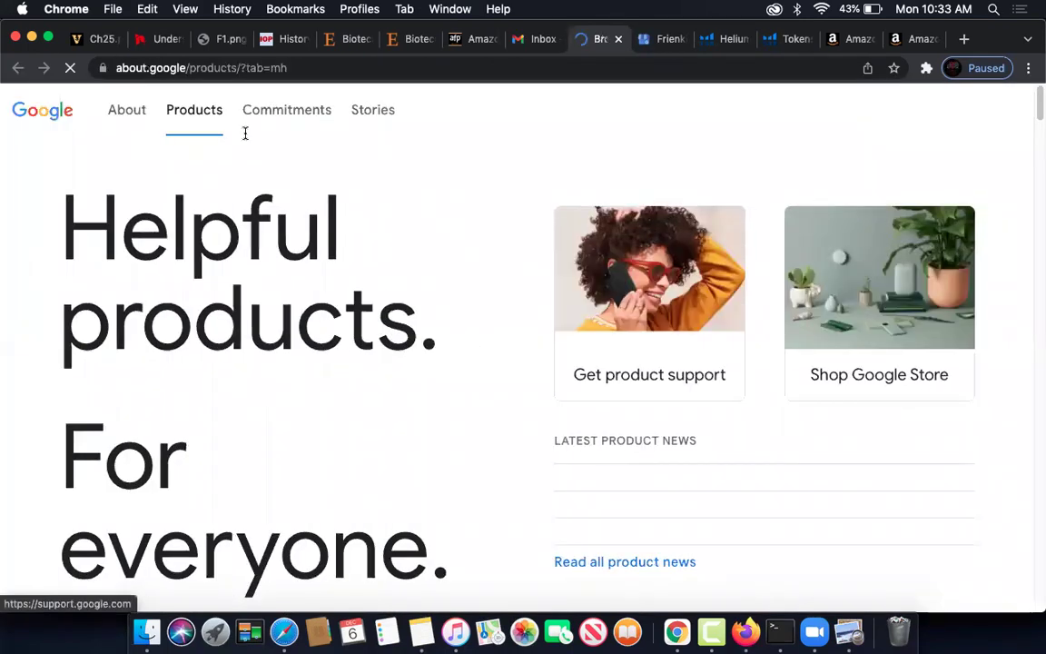
scroll(429, 303, "down", 5)
scroll(430, 307, "down", 8)
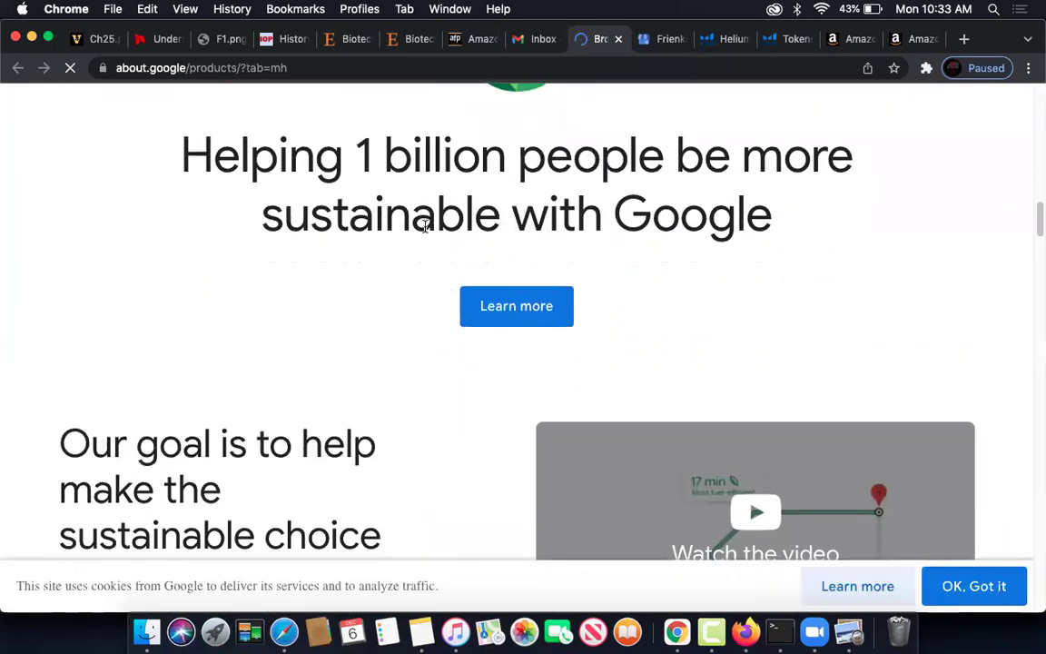
scroll(506, 273, "up", 3)
scroll(457, 339, "down", 15)
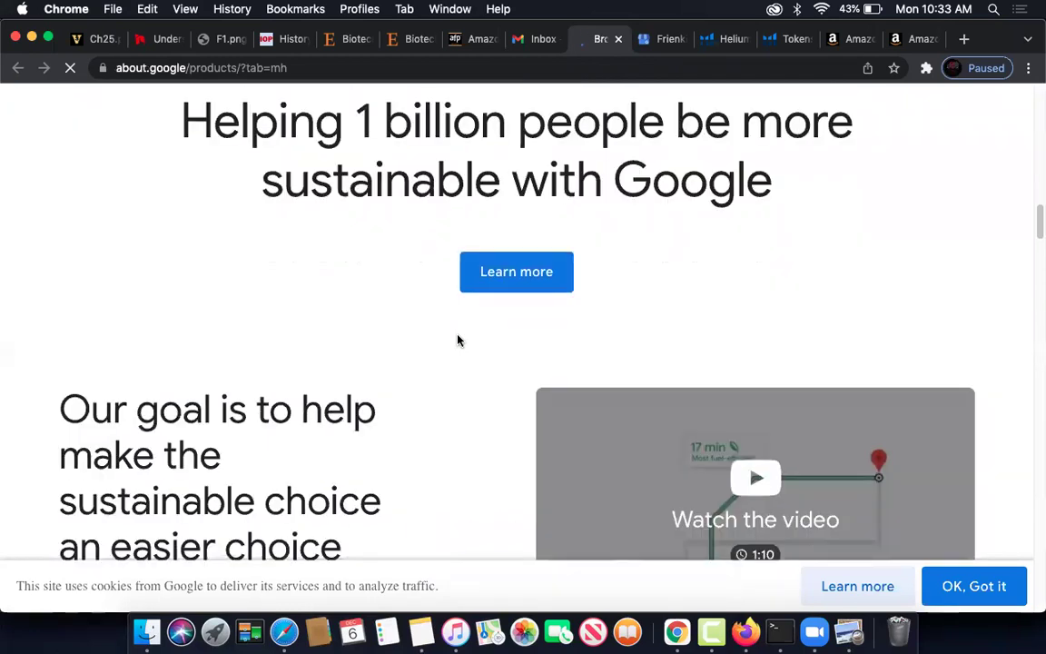
scroll(457, 338, "down", 5)
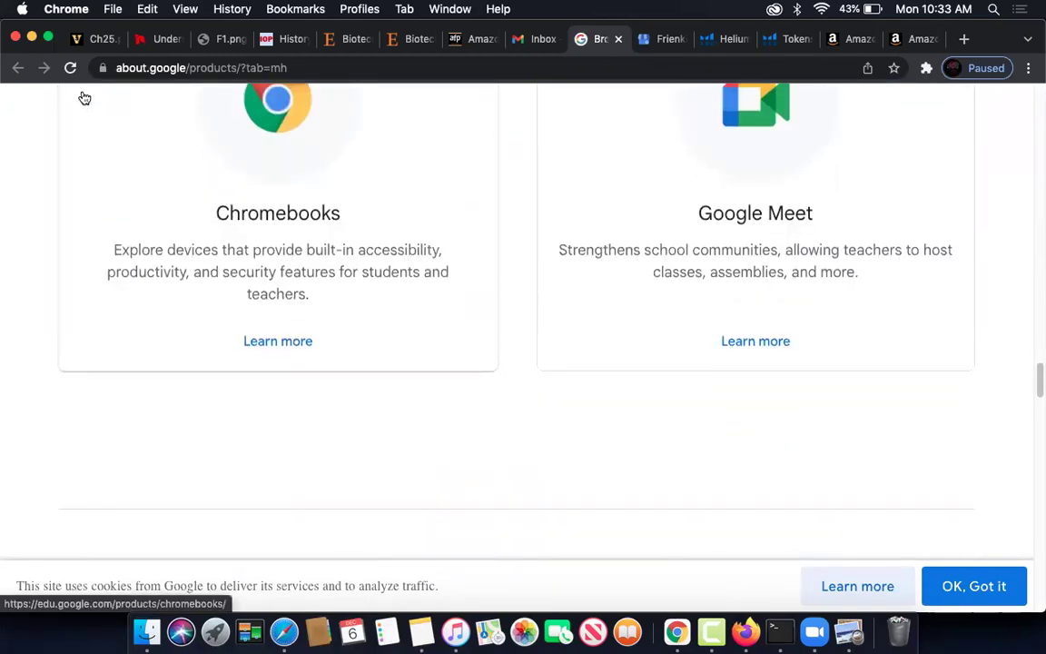
left_click(618, 42)
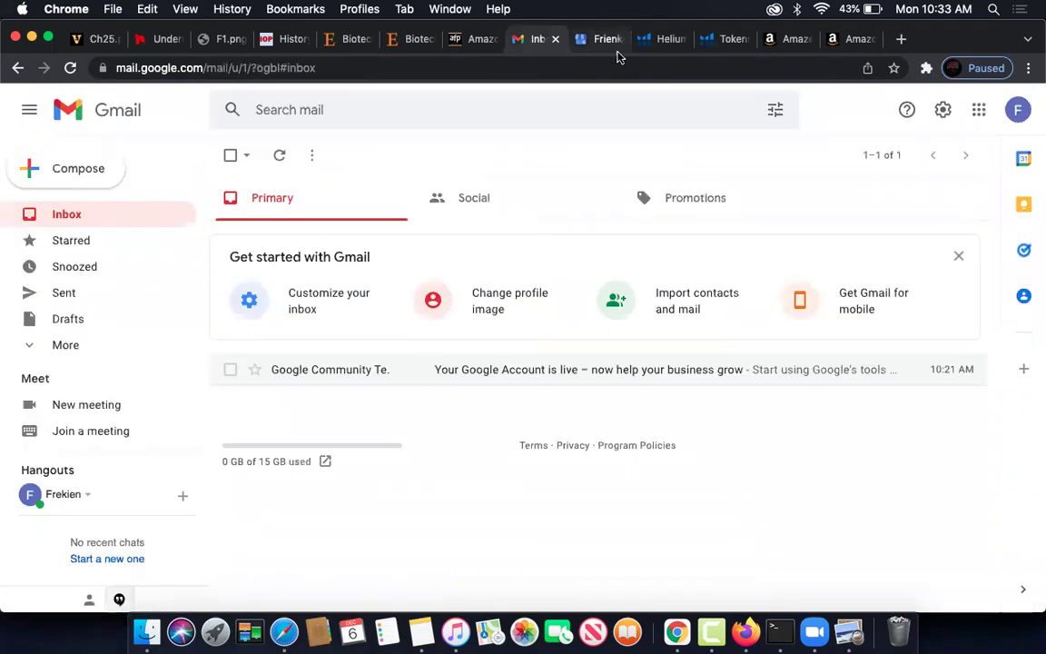
- Reopen the Google apps launcher and scroll through its list of apps
left_click(979, 110)
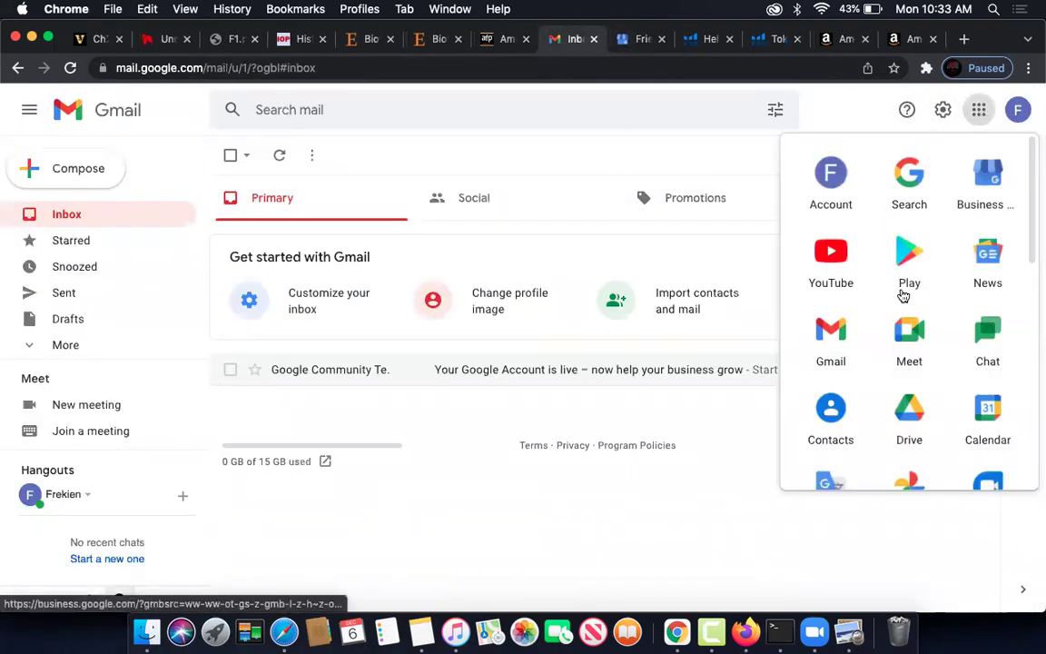
scroll(905, 348, "down", 1)
scroll(904, 348, "down", 10)
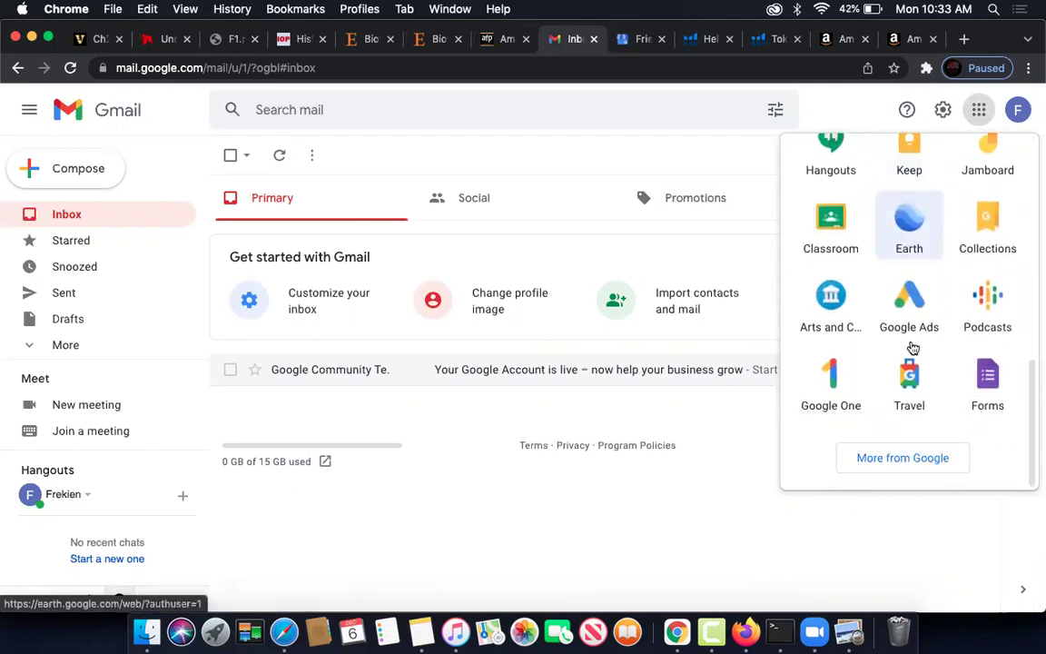
scroll(908, 345, "up", 10)
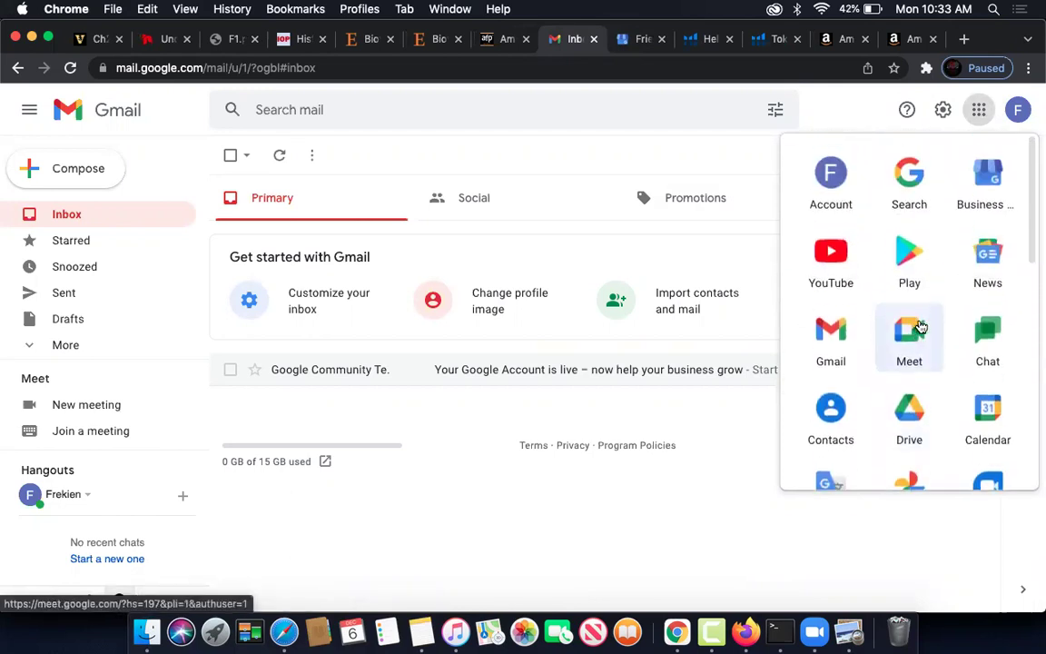
scroll(948, 346, "down", 10)
- Open Google Podcasts' Add by RSS Feed page, then go to the Google Business Profile tab
left_click(991, 318)
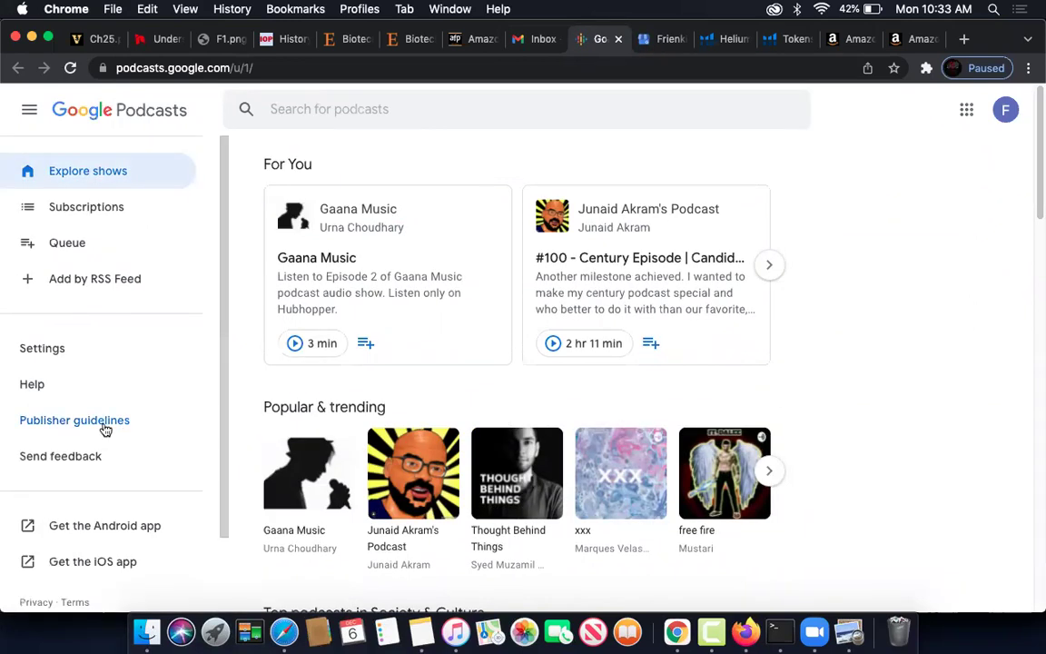
scroll(109, 429, "down", 3)
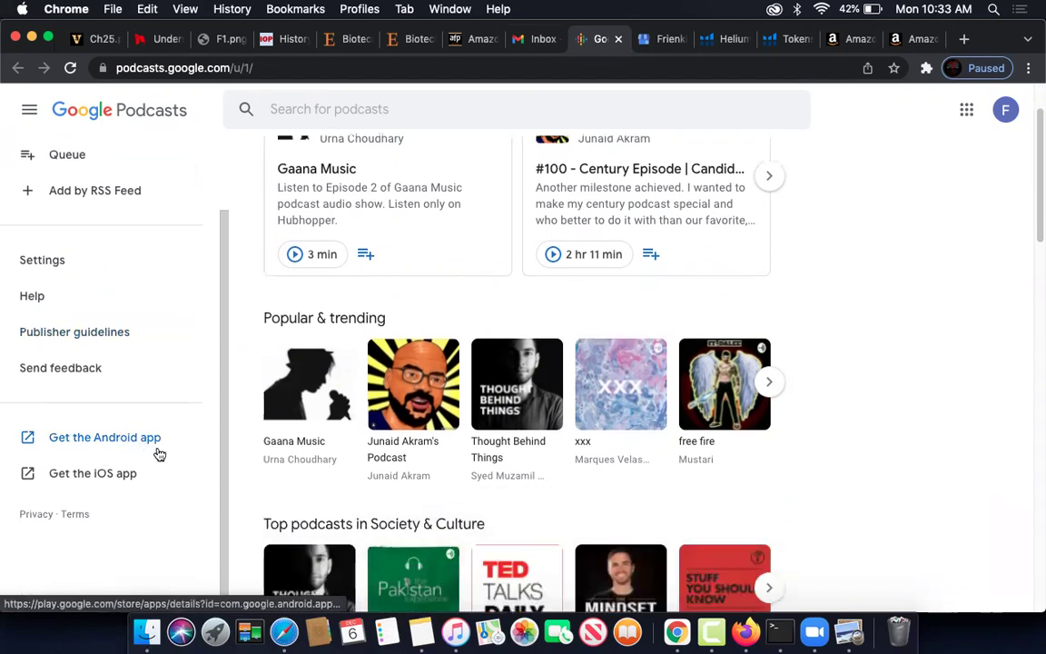
scroll(145, 363, "up", 2)
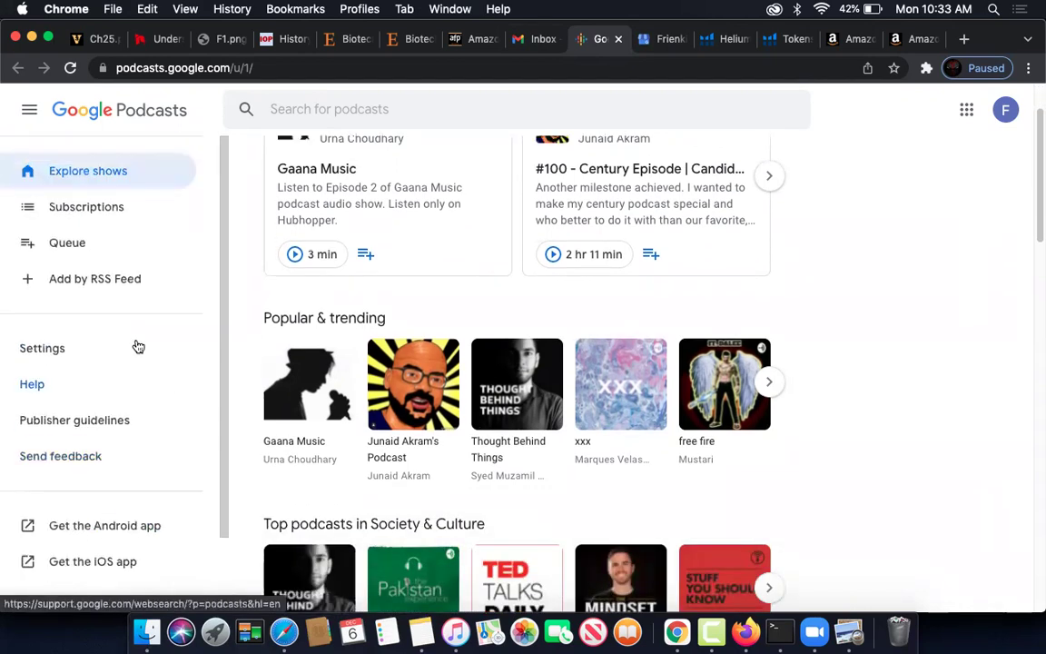
left_click(38, 283)
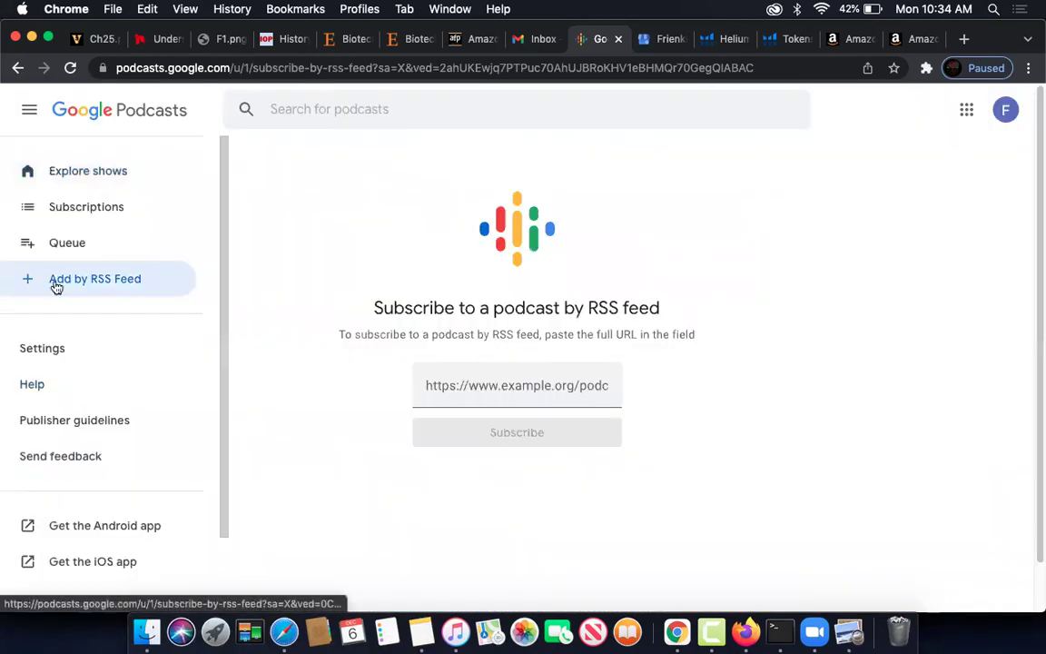
left_click(508, 389)
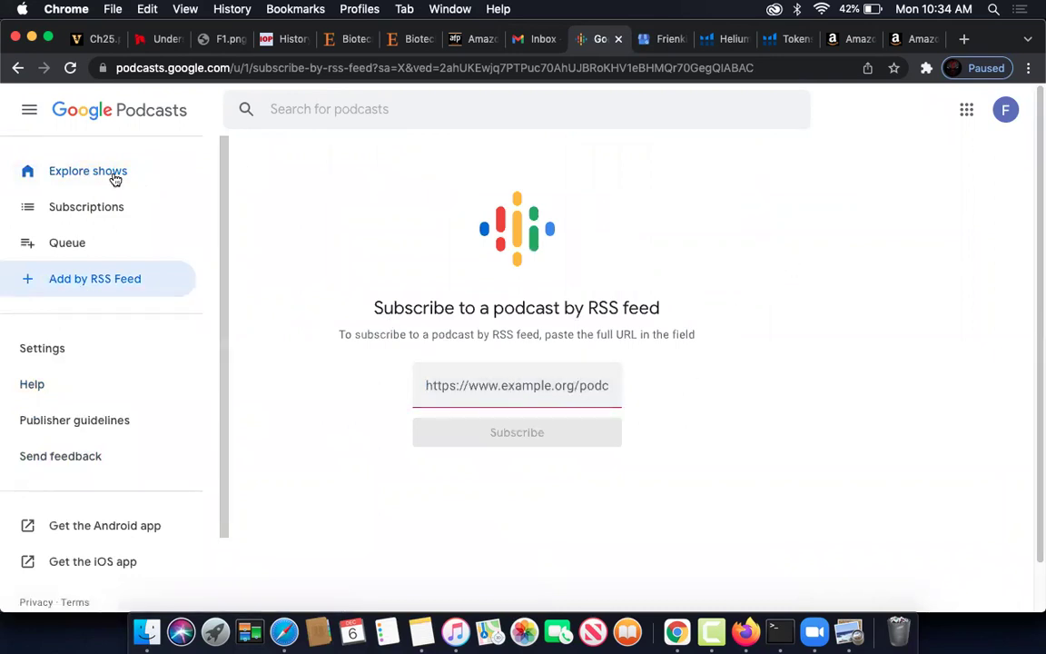
left_click(670, 39)
- Load the amazon.com home page from the address bar
left_click(702, 71)
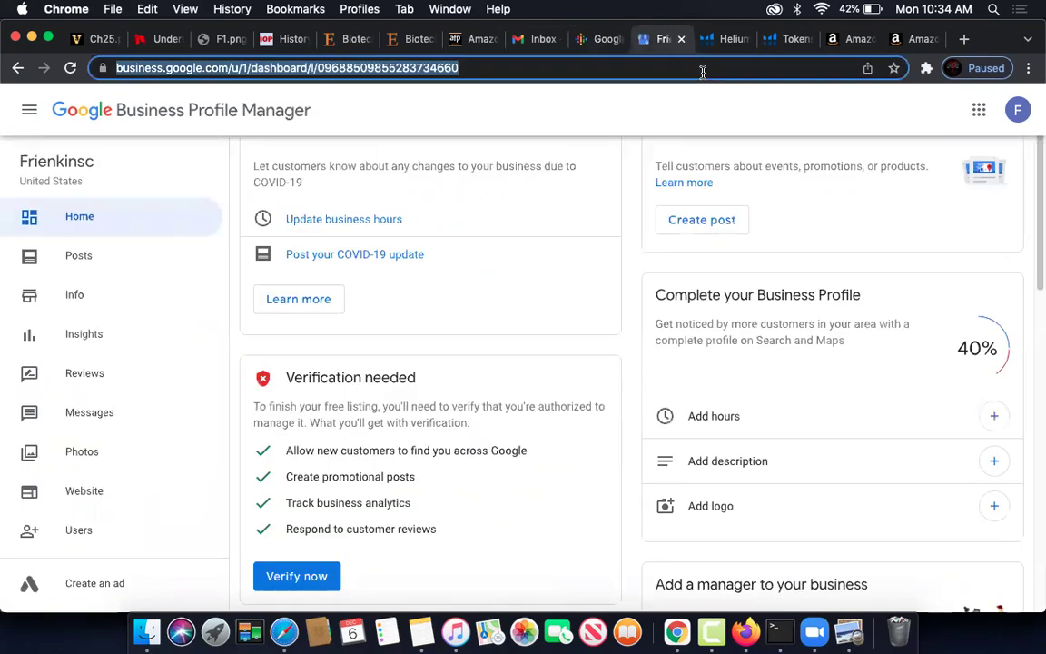
type("ama")
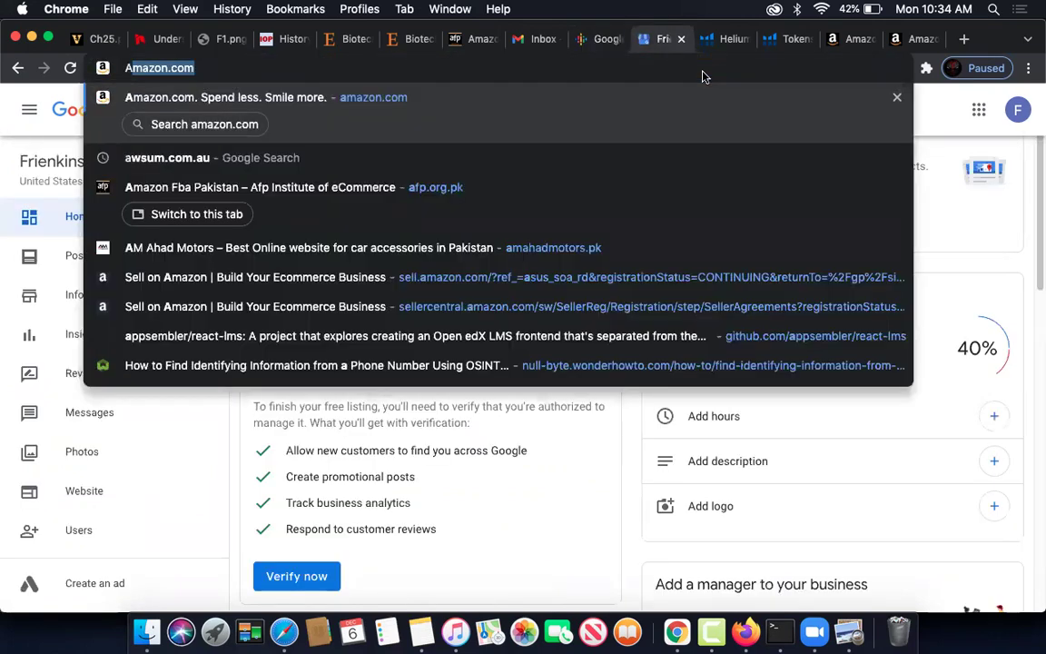
key("Return")
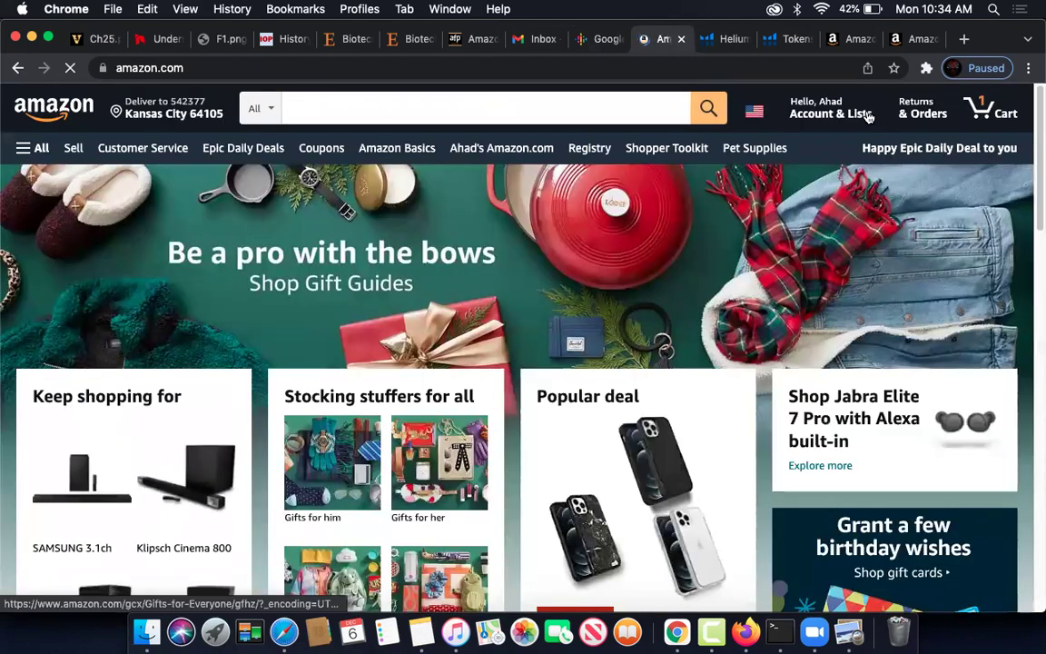
- Go to Your Account and sign out via Sign Out / Switch Accounts
left_click(985, 118)
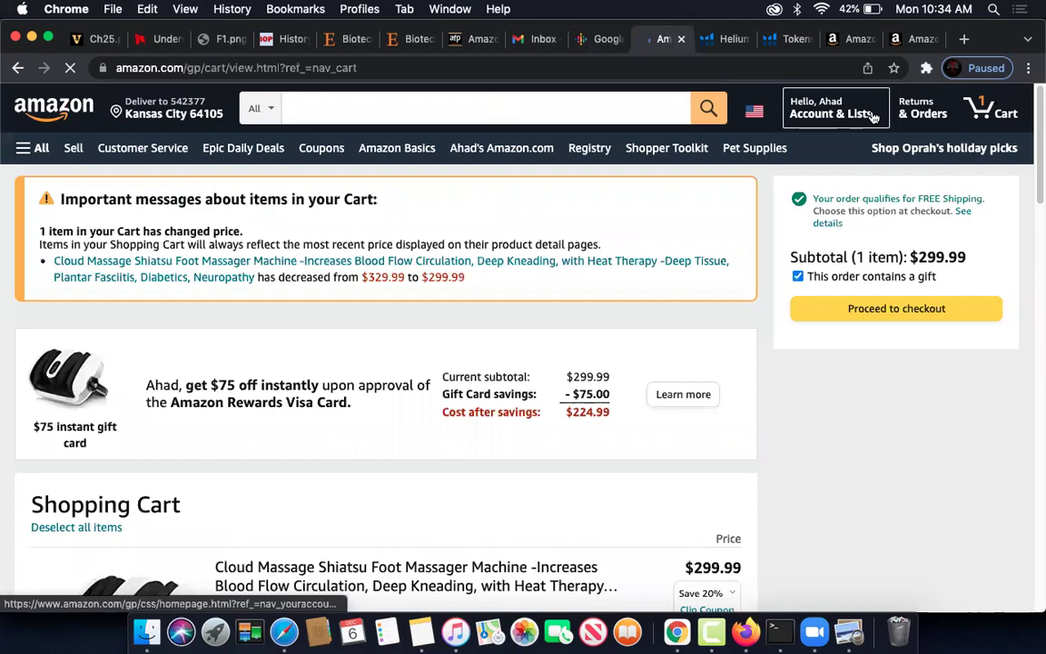
left_click(872, 117)
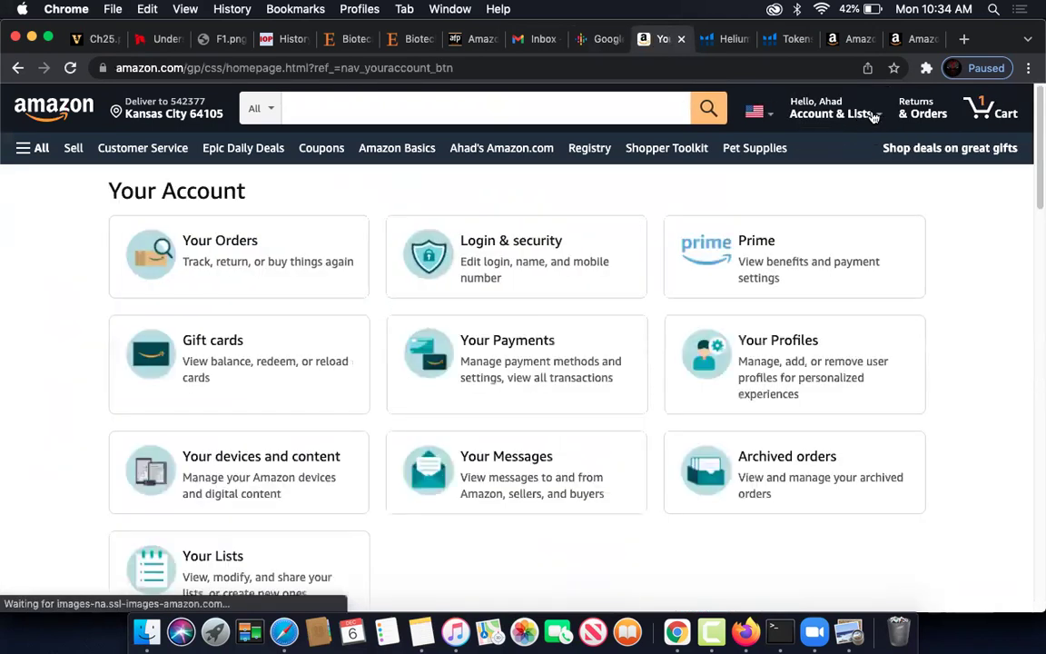
mouse_move(879, 115)
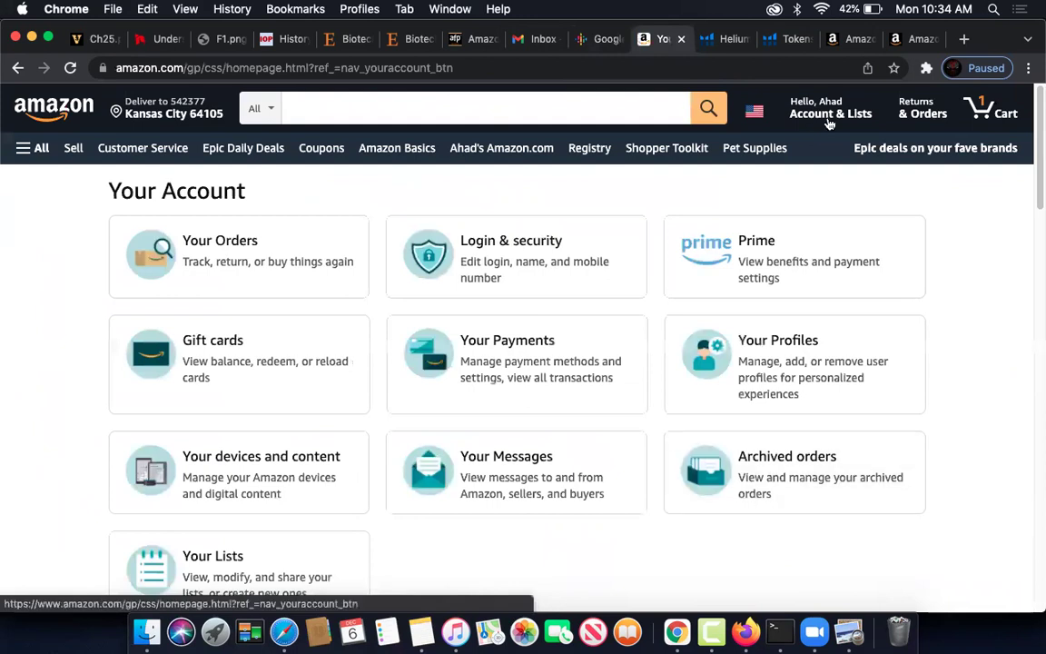
mouse_move(776, 120)
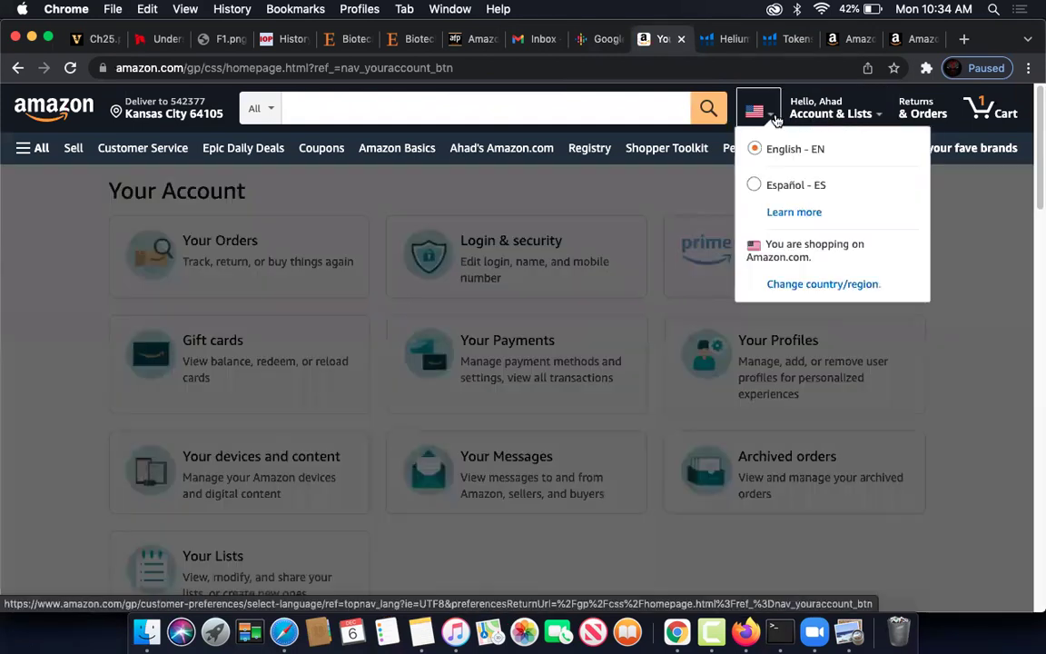
mouse_move(833, 113)
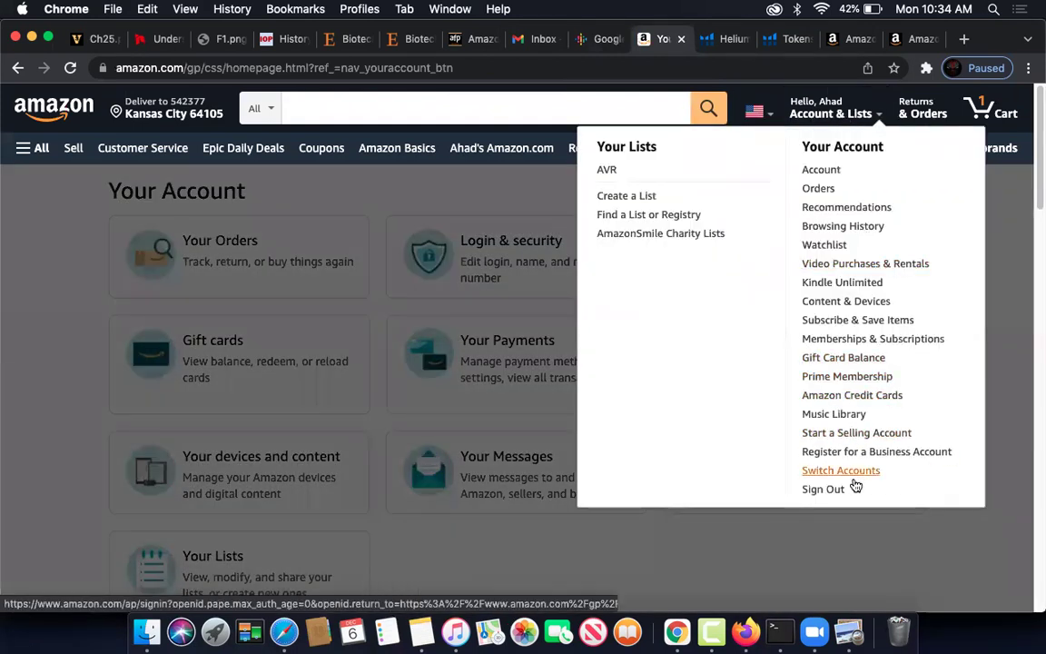
left_click(837, 491)
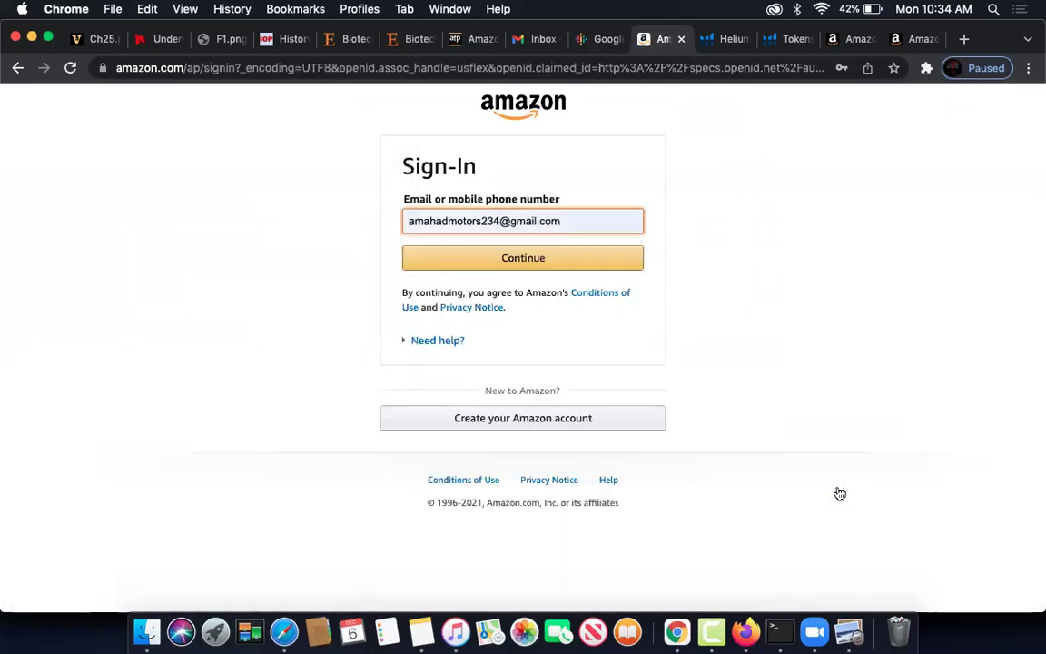
- Open Amazon's Create account form and follow the 'Create a free business account' link
left_click(543, 420)
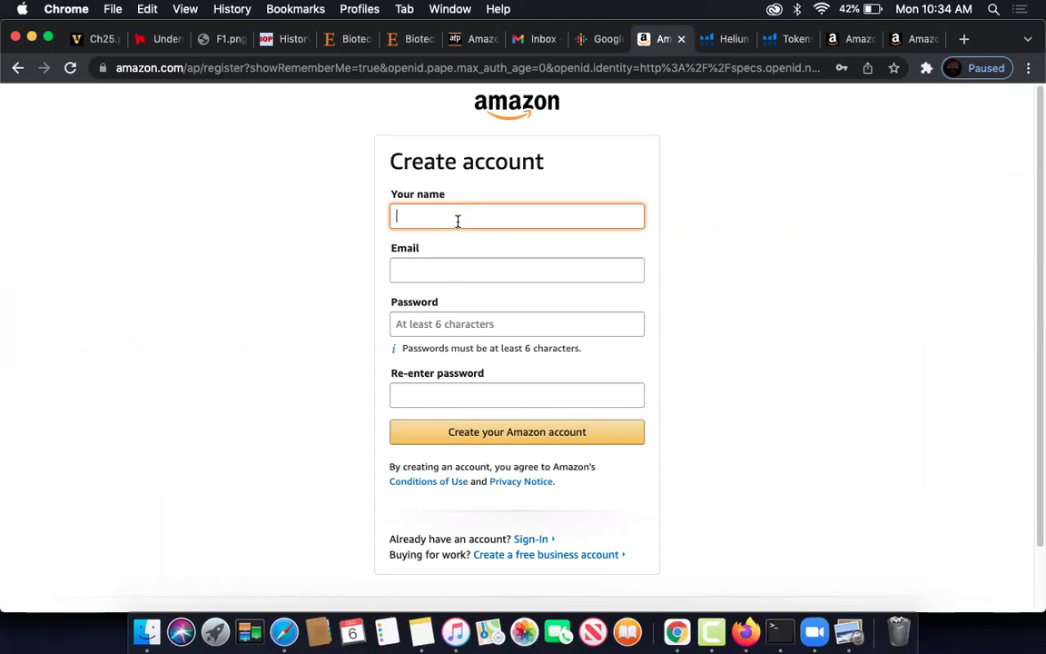
left_click(466, 269)
left_click(787, 270)
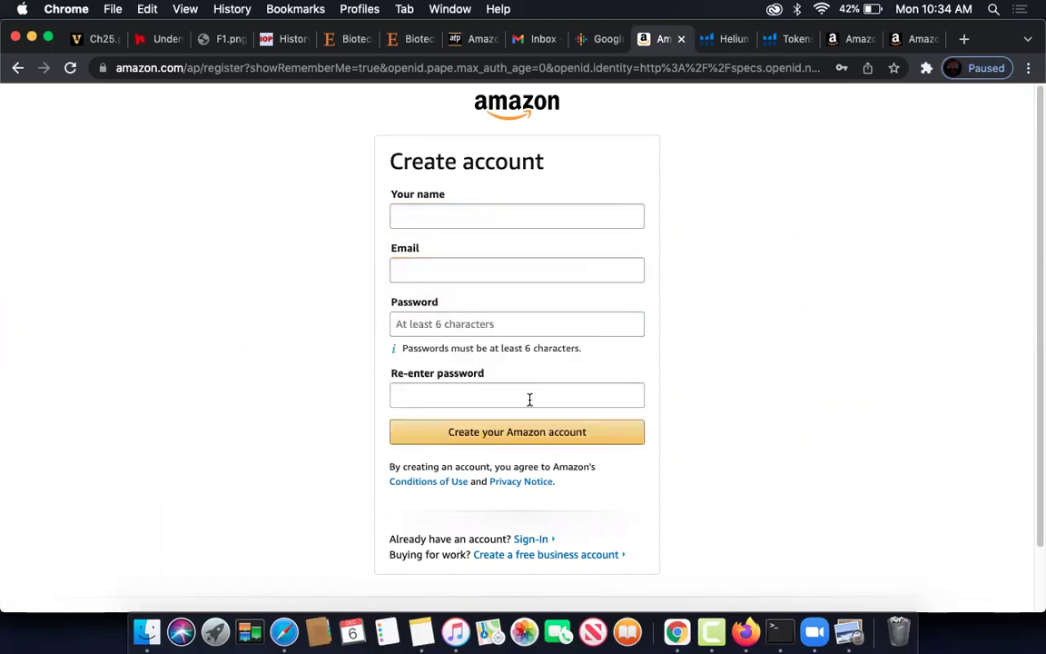
scroll(600, 490, "down", 2)
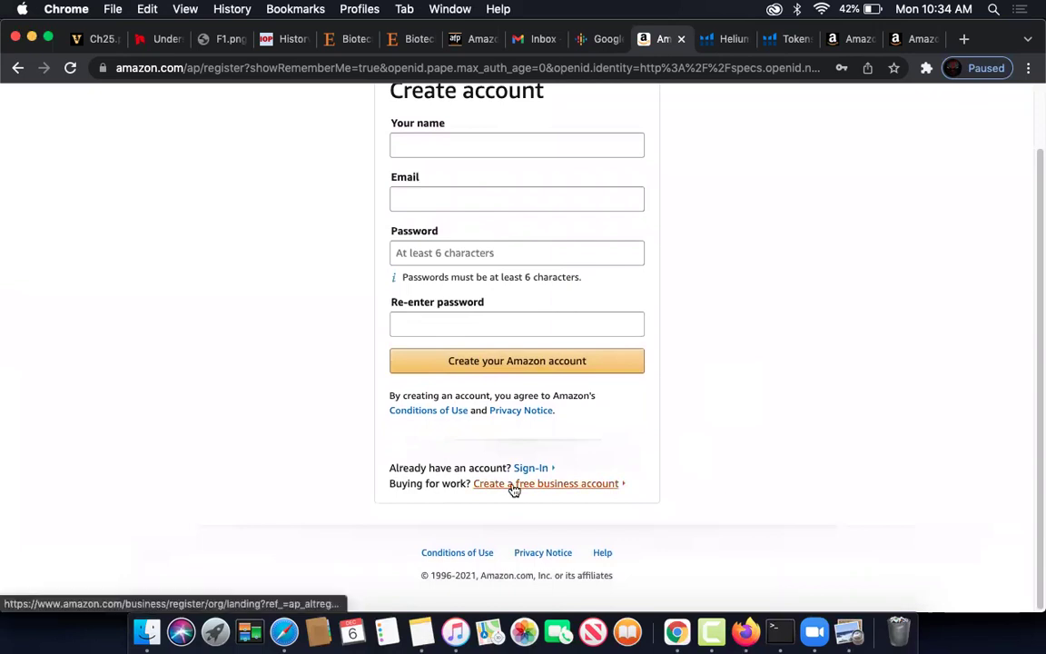
left_click(538, 487)
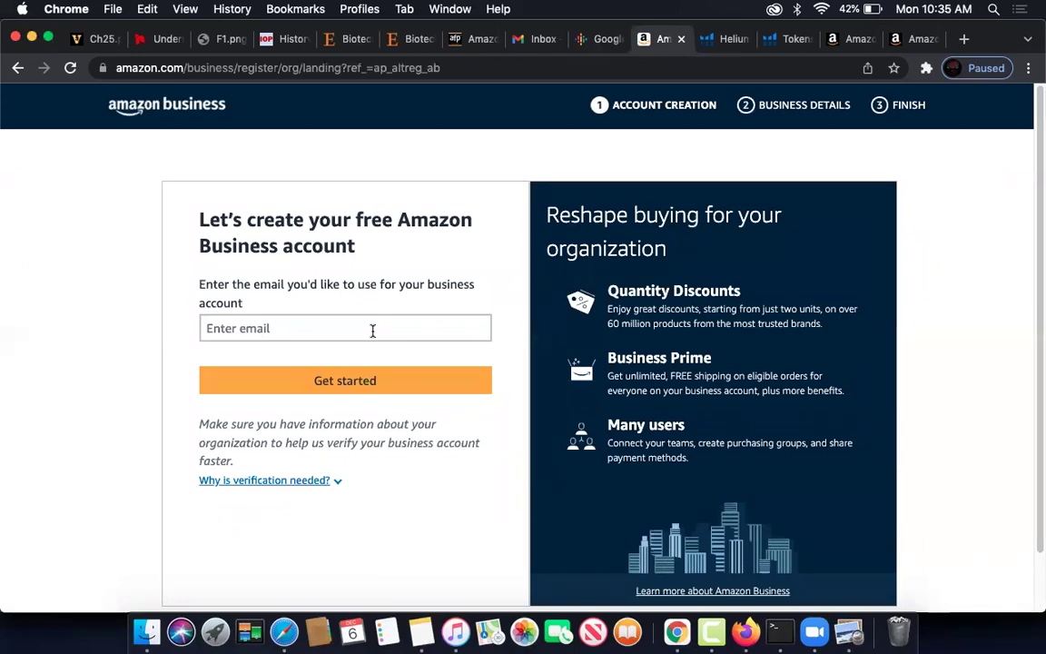
- Undo the wrong token text accidentally pasted into the business email field
left_click(372, 331)
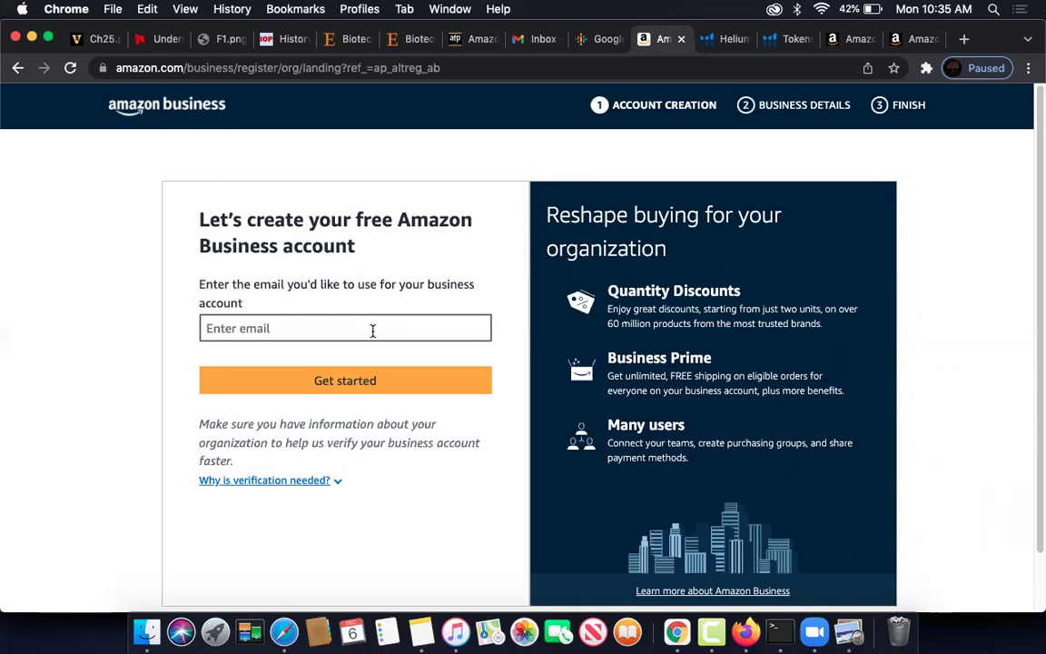
key("super+v")
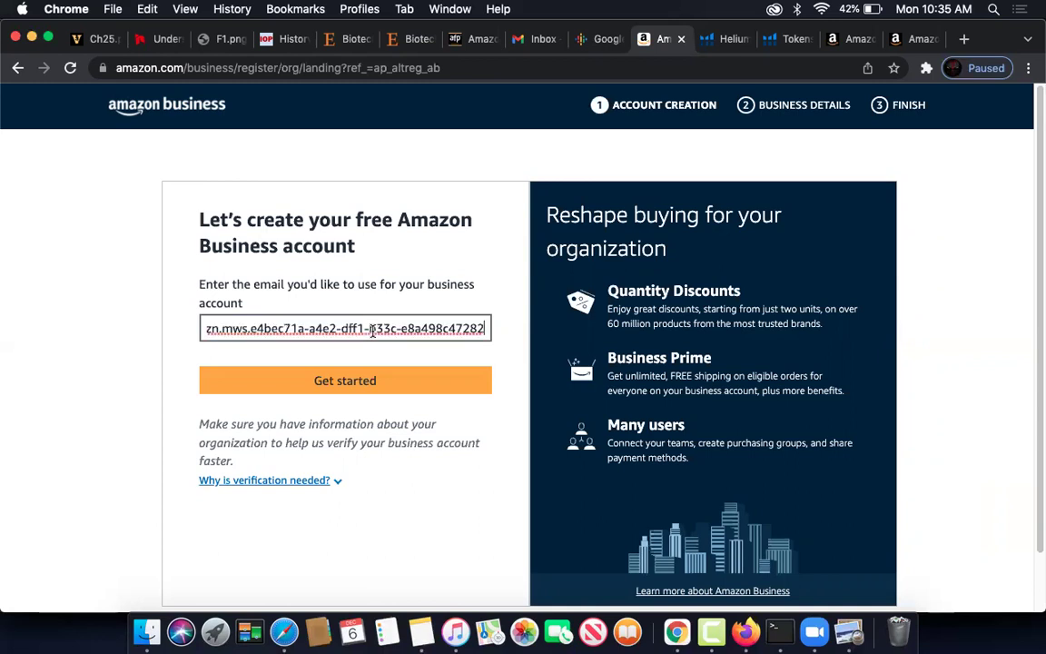
key("super+z")
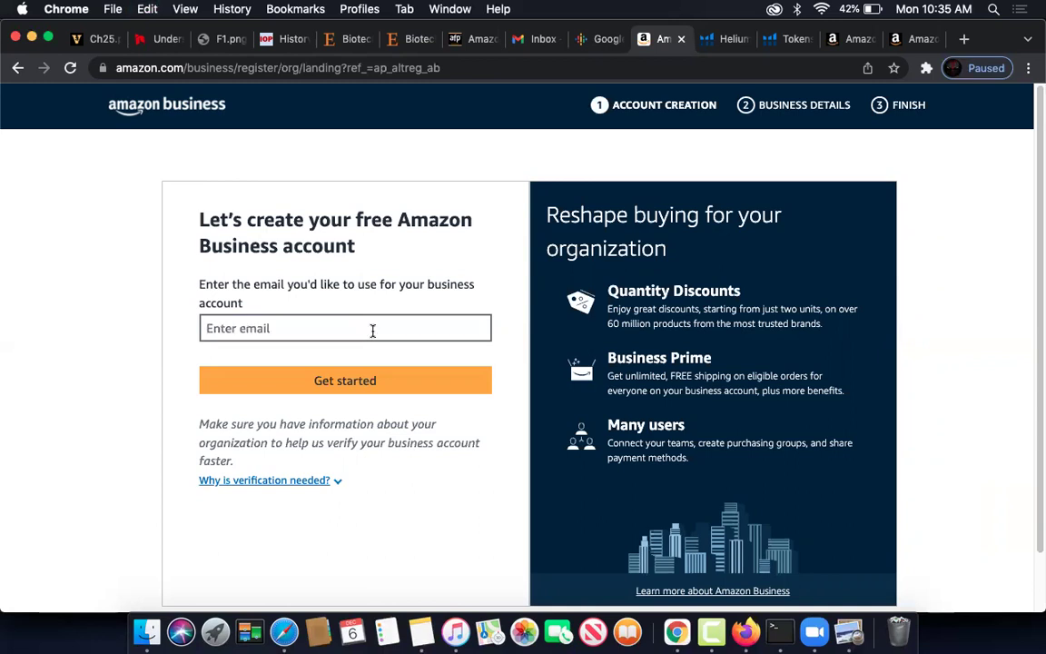
- Copy the Google account's e-mail address from the Google account panel
left_click(593, 39)
left_click(1005, 110)
left_click_drag(923, 255, 826, 259)
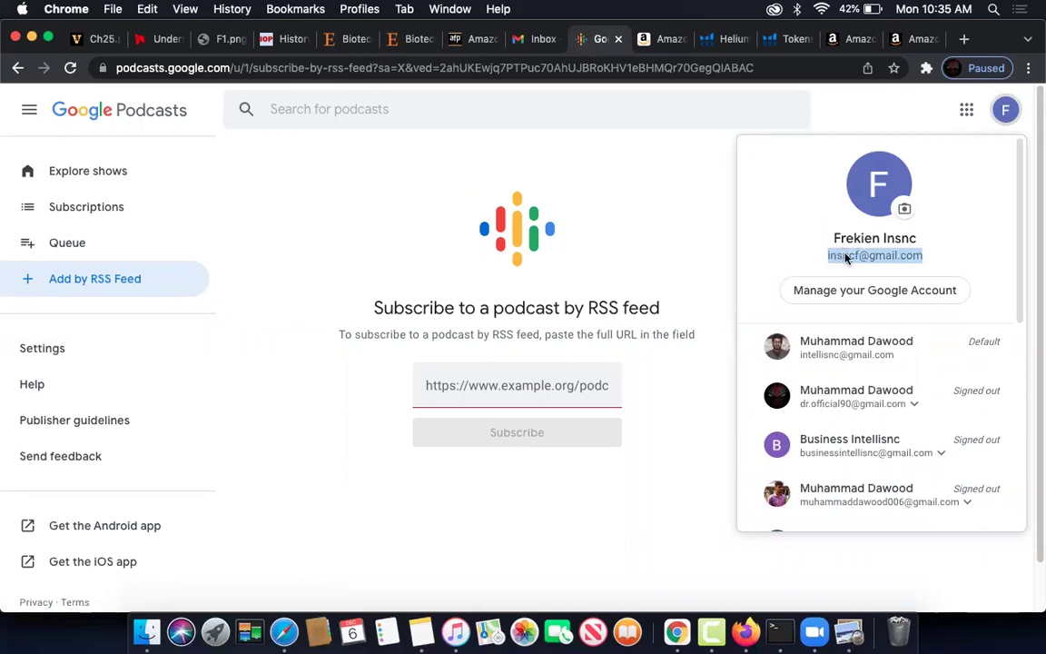
right_click(845, 259)
left_click(661, 288)
left_click(918, 39)
left_click(849, 39)
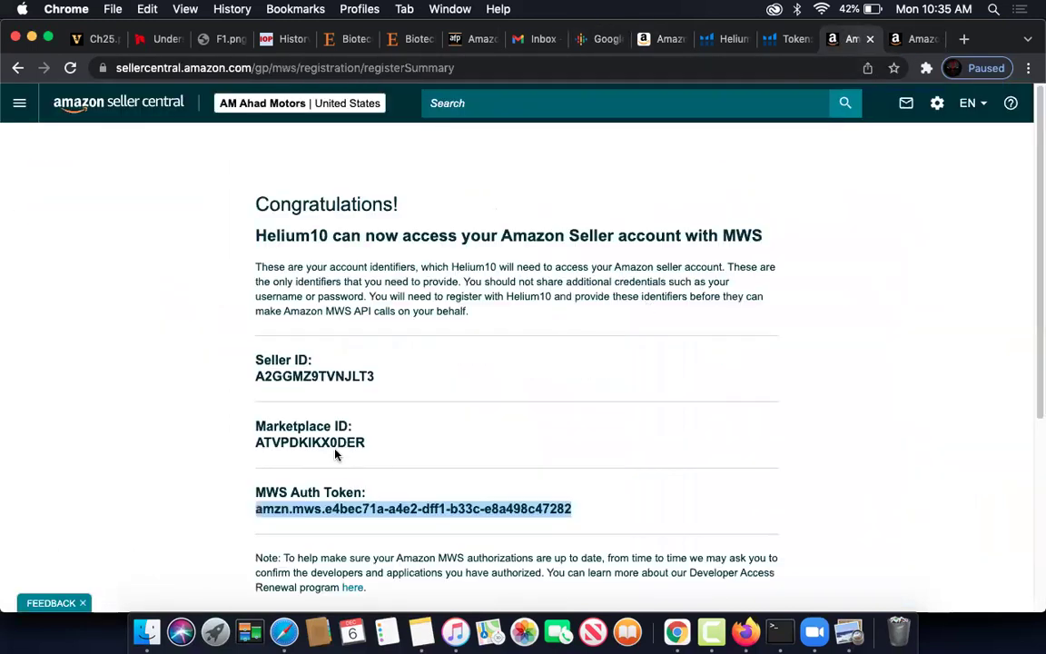
left_click(662, 39)
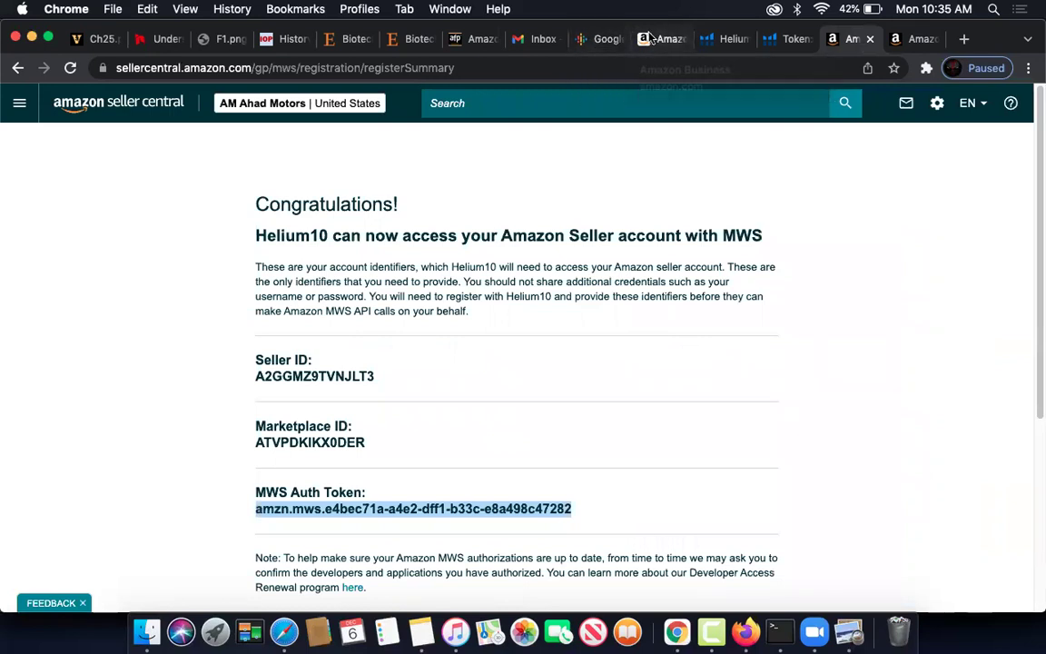
left_click(351, 322)
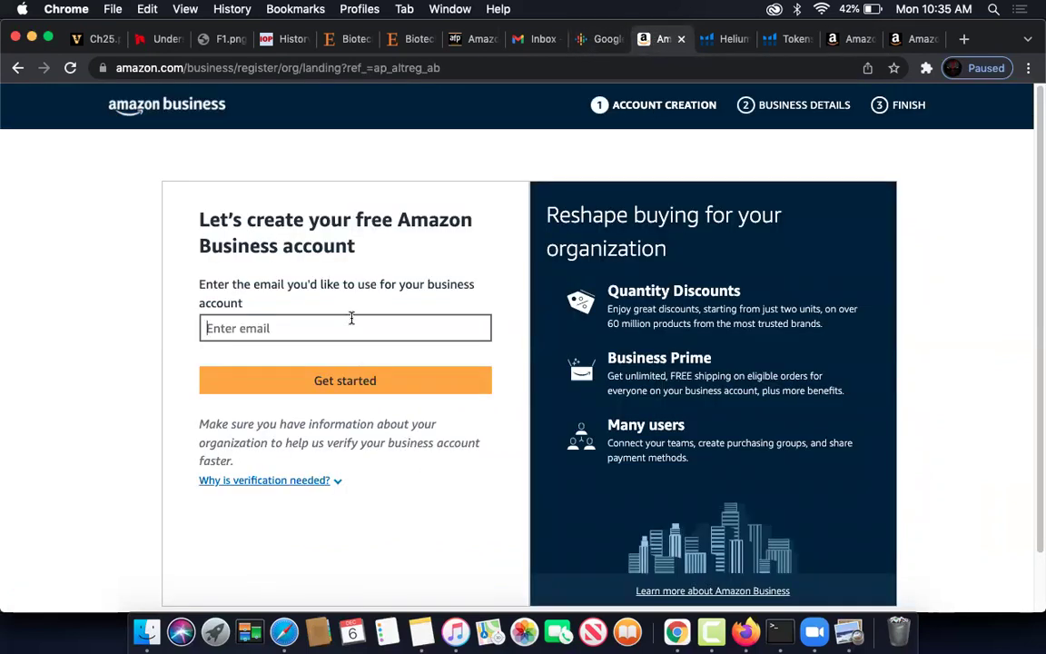
key("super+v")
left_click(350, 380)
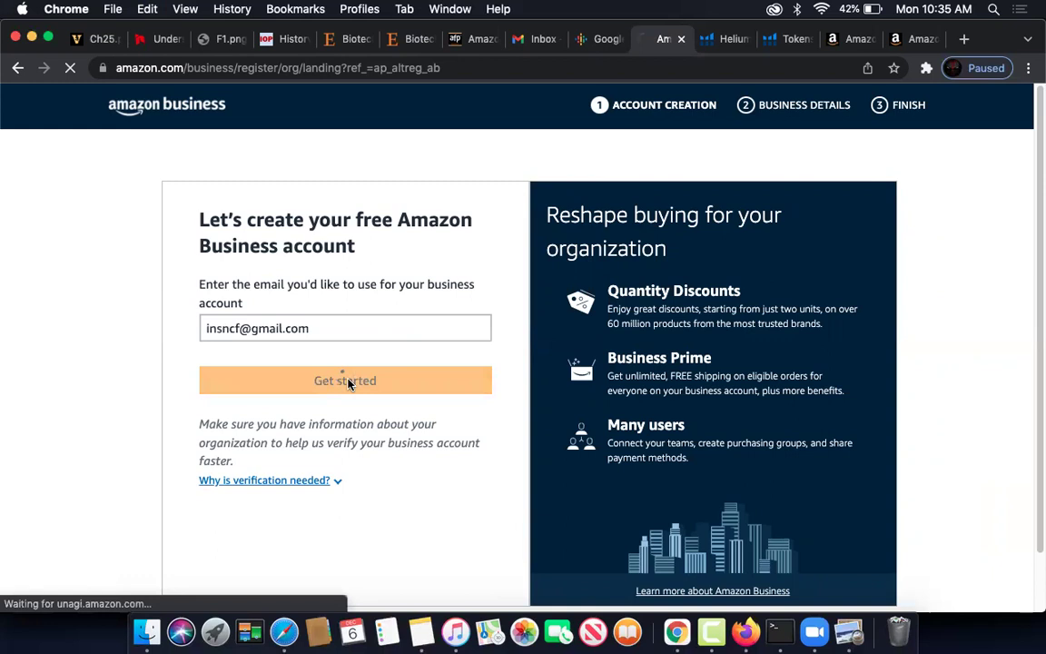
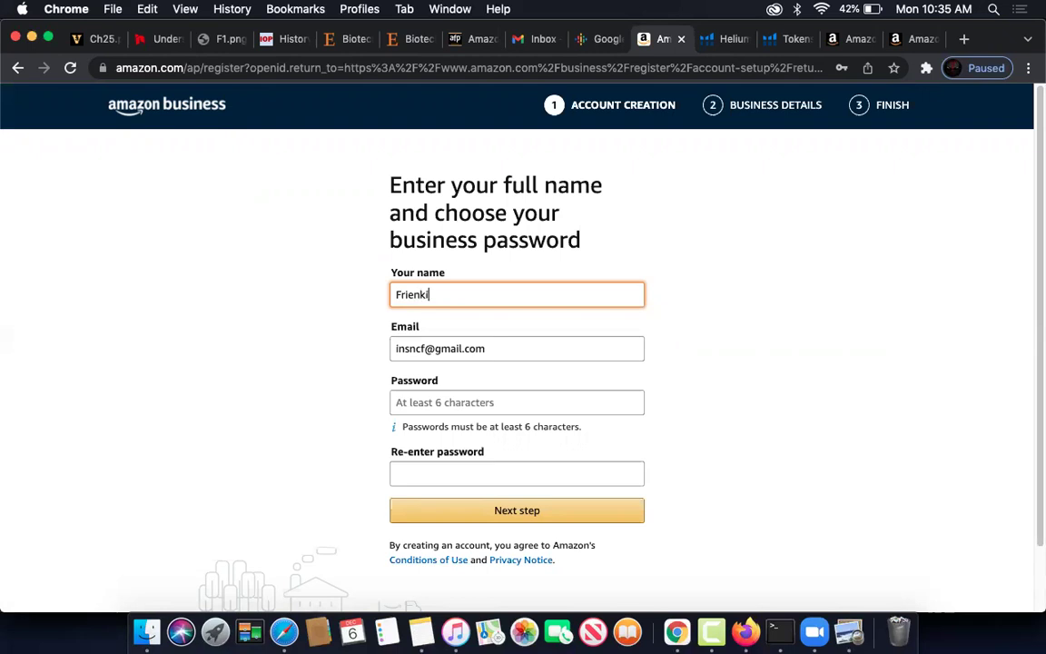
- Finish the name and fill the Password field from a saved browser password
type("c")
left_click(501, 403)
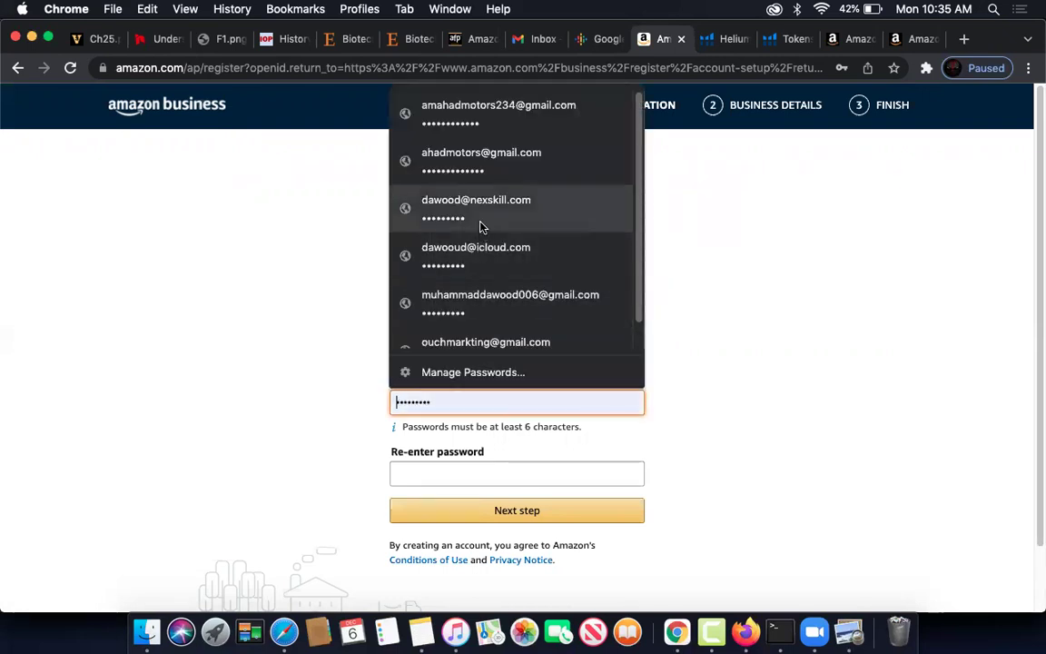
scroll(480, 263, "down", 2)
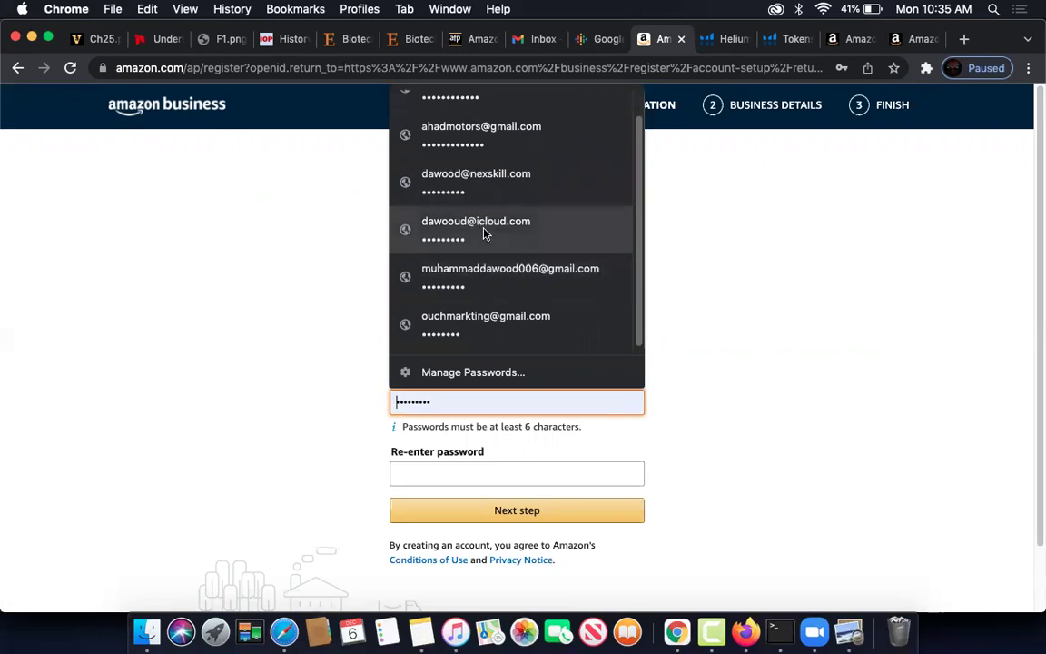
left_click(484, 234)
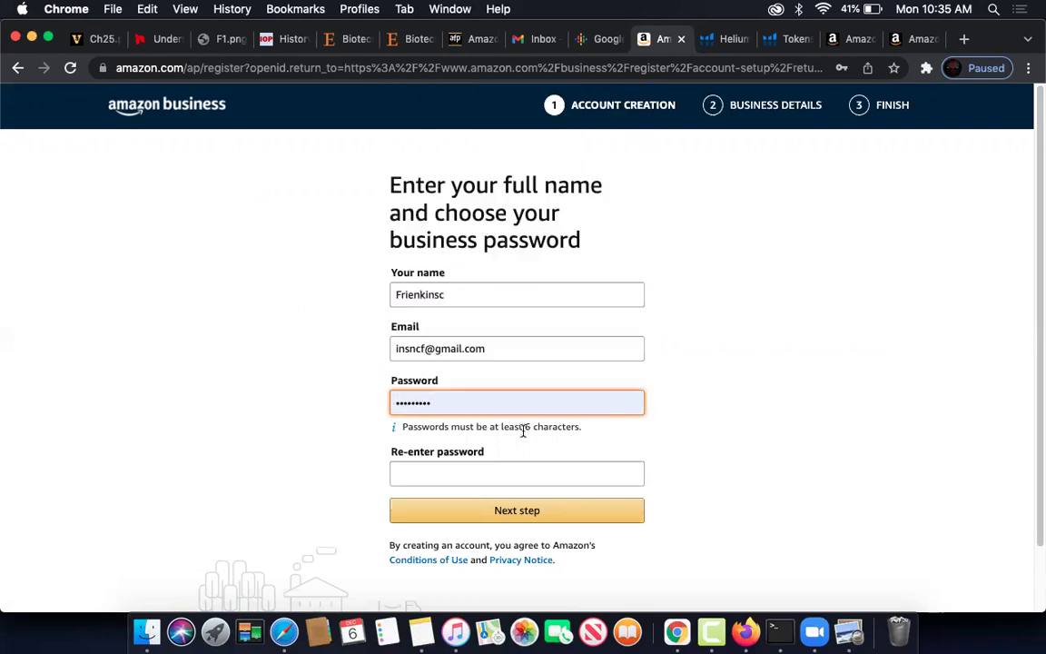
- Type the re-entered password and submit the account step
left_click(488, 472)
type("•••")
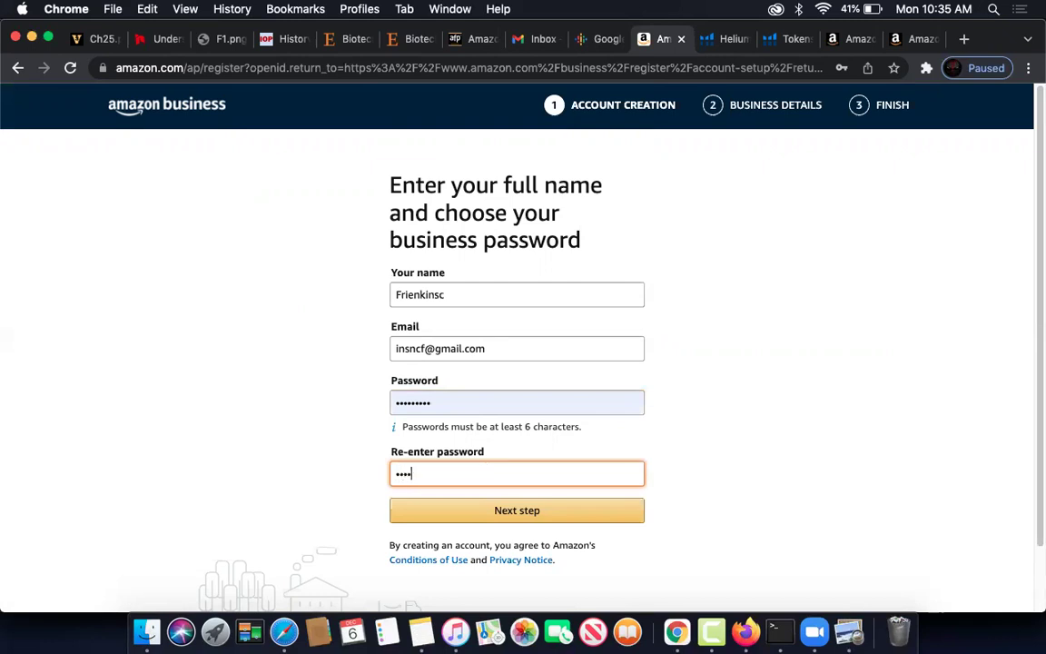
type("•••••")
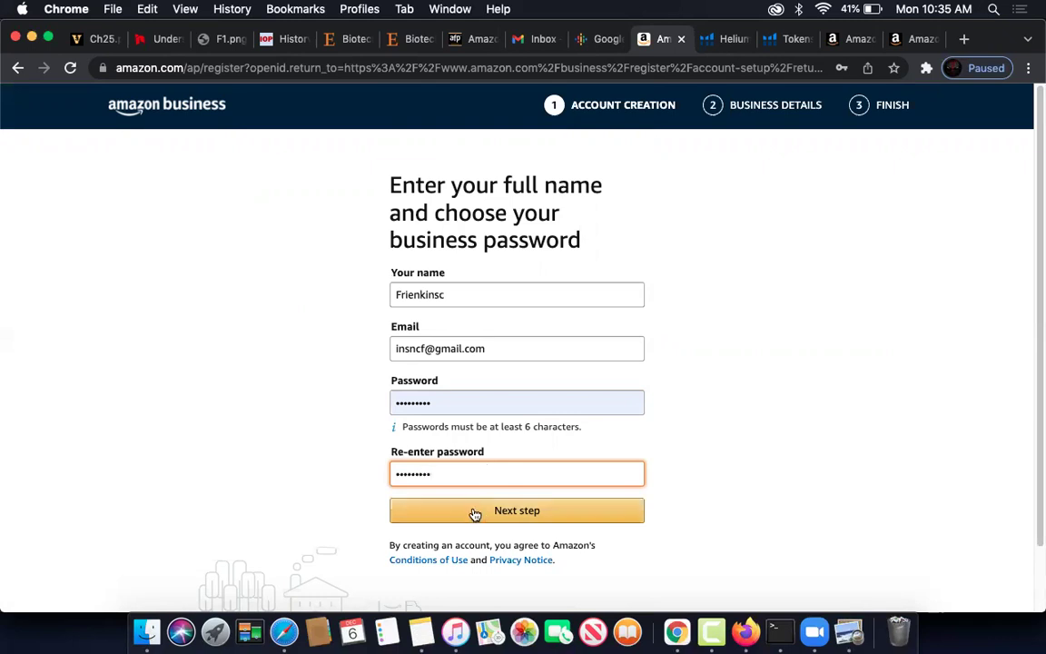
left_click(474, 512)
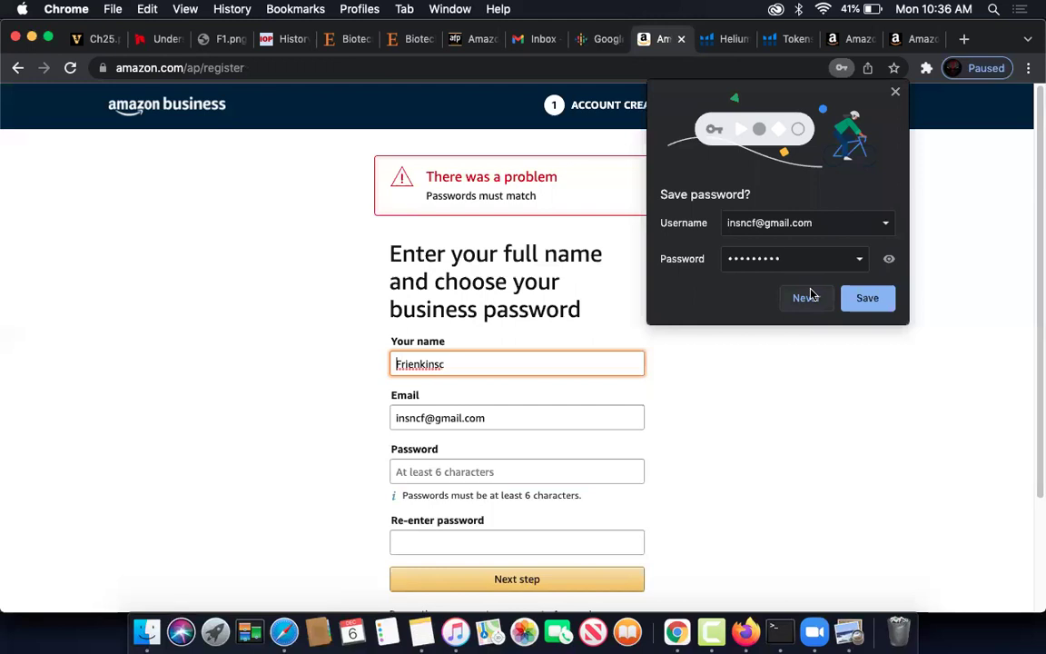
- Decline Chrome's save-password offer and retype a new password in the Password field
left_click(806, 298)
scroll(627, 381, "down", 3)
left_click(496, 330)
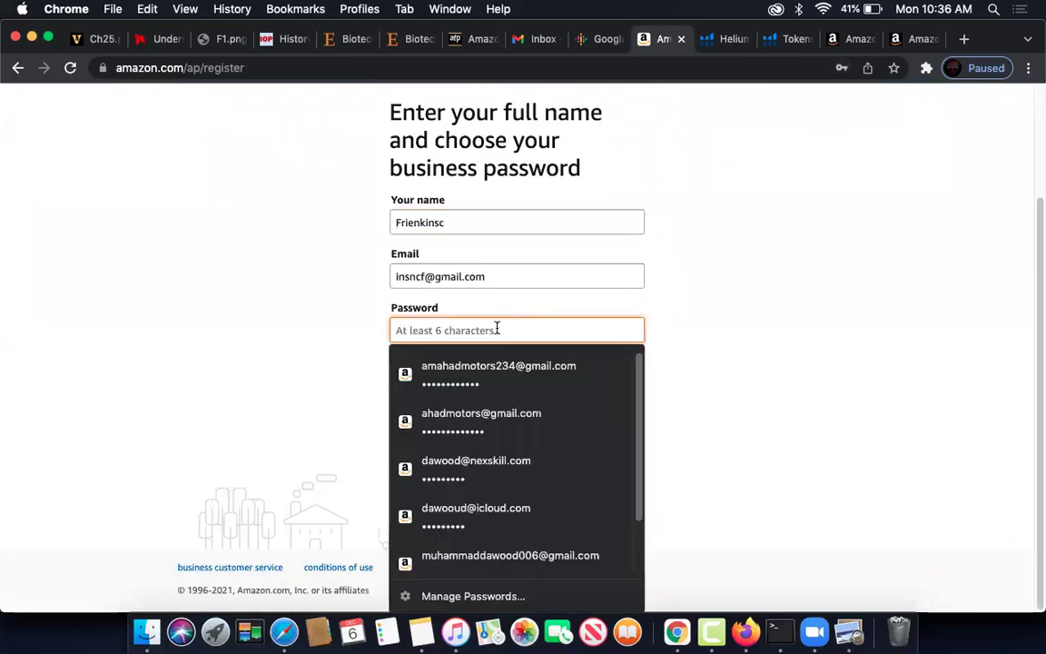
type("a")
key("Tab")
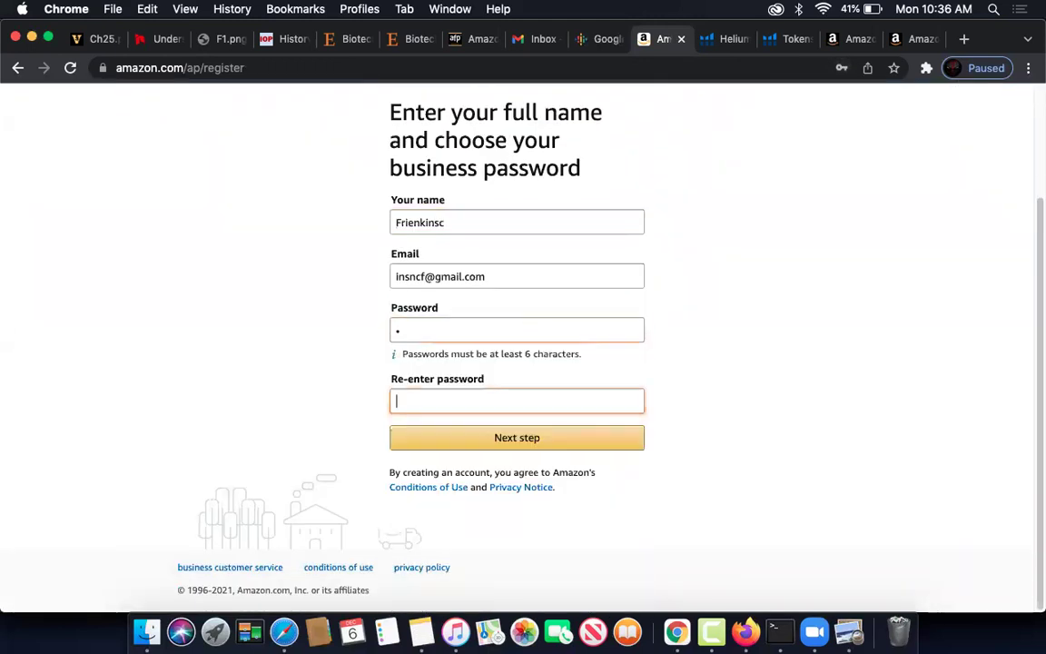
left_click(482, 331)
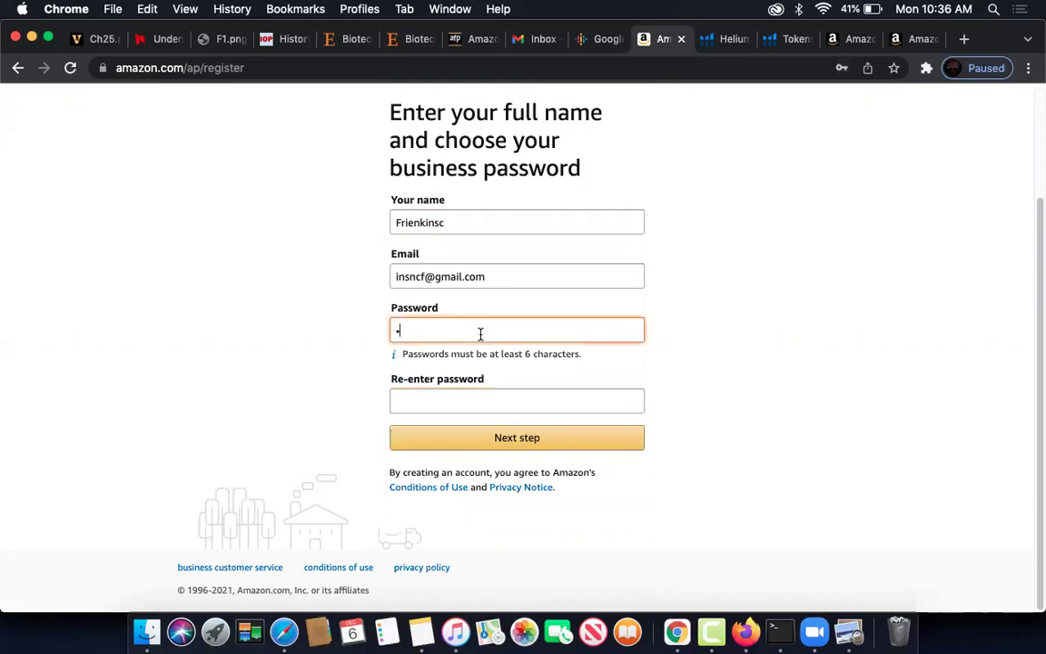
key("BackSpace")
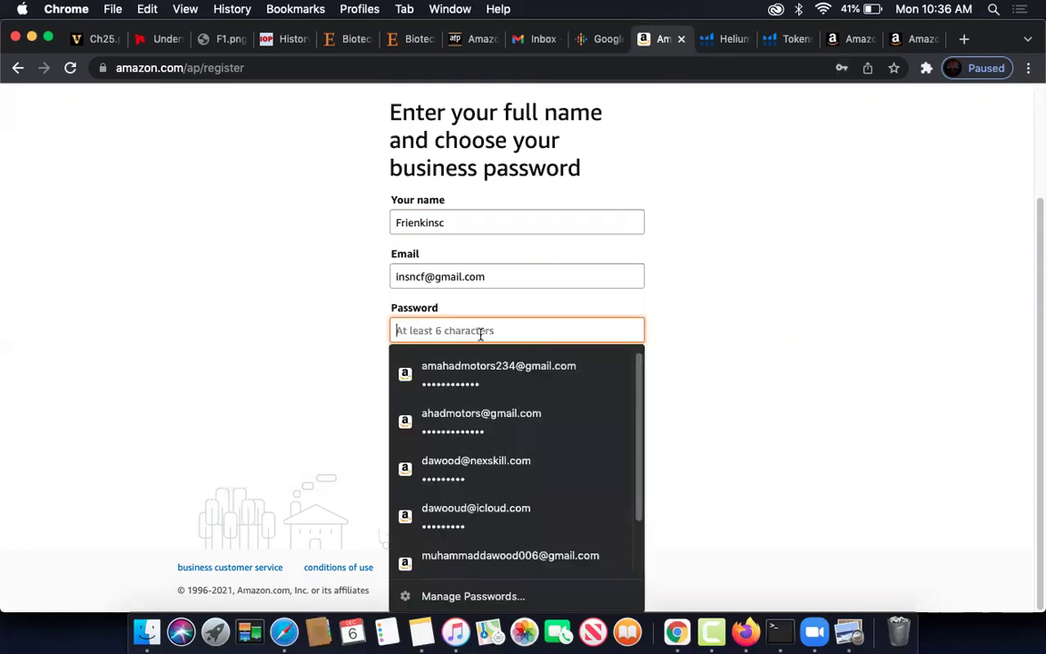
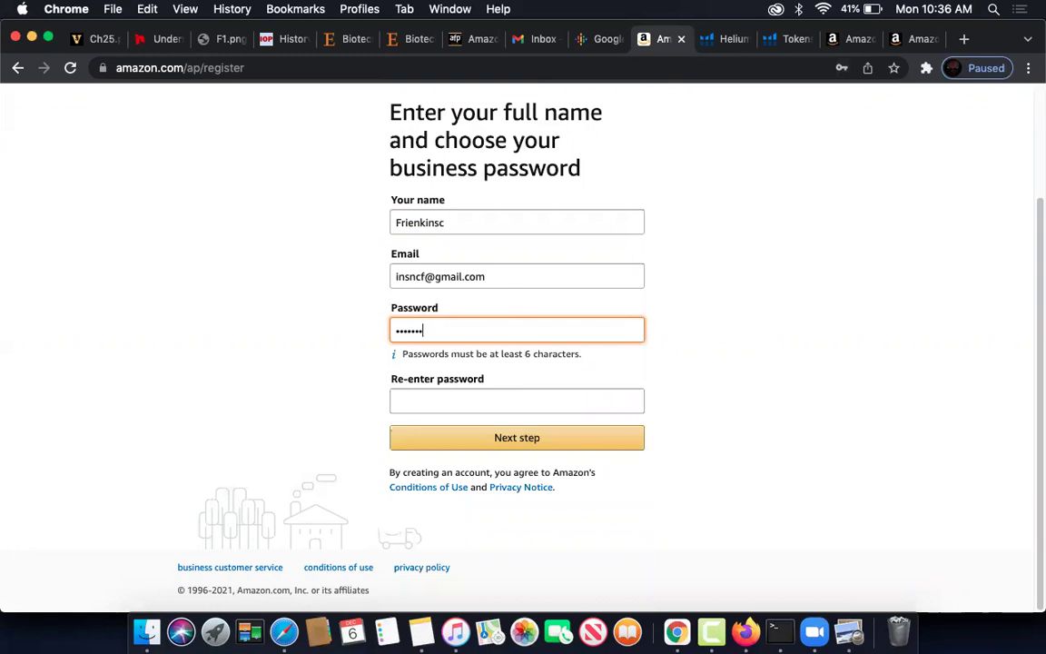
- Enter the matching password in Re-enter password and submit the form
left_click(495, 399)
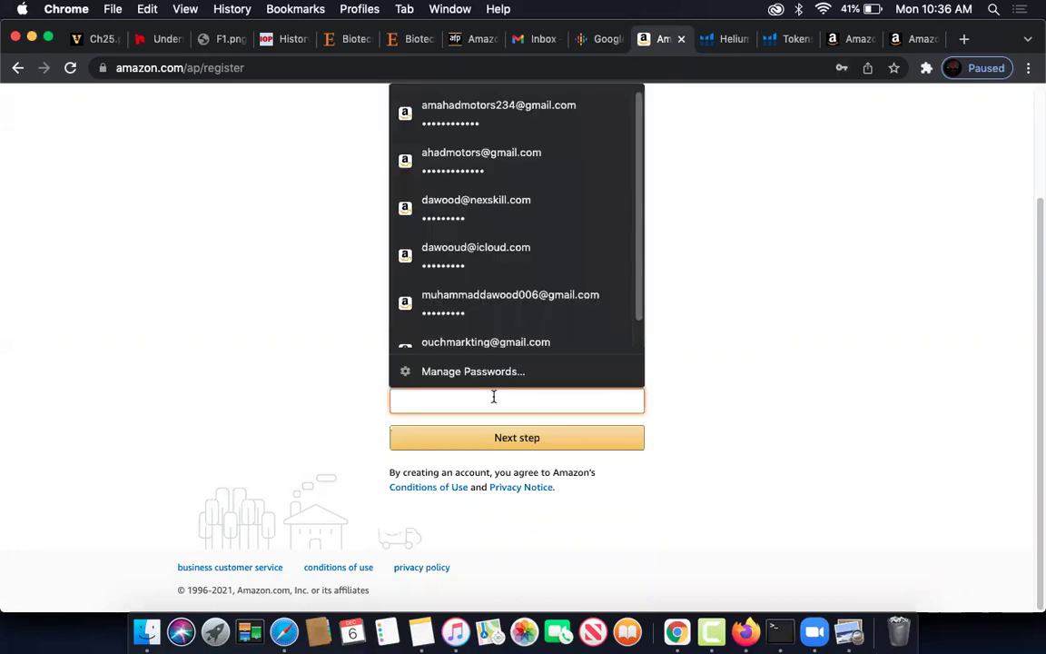
type("a")
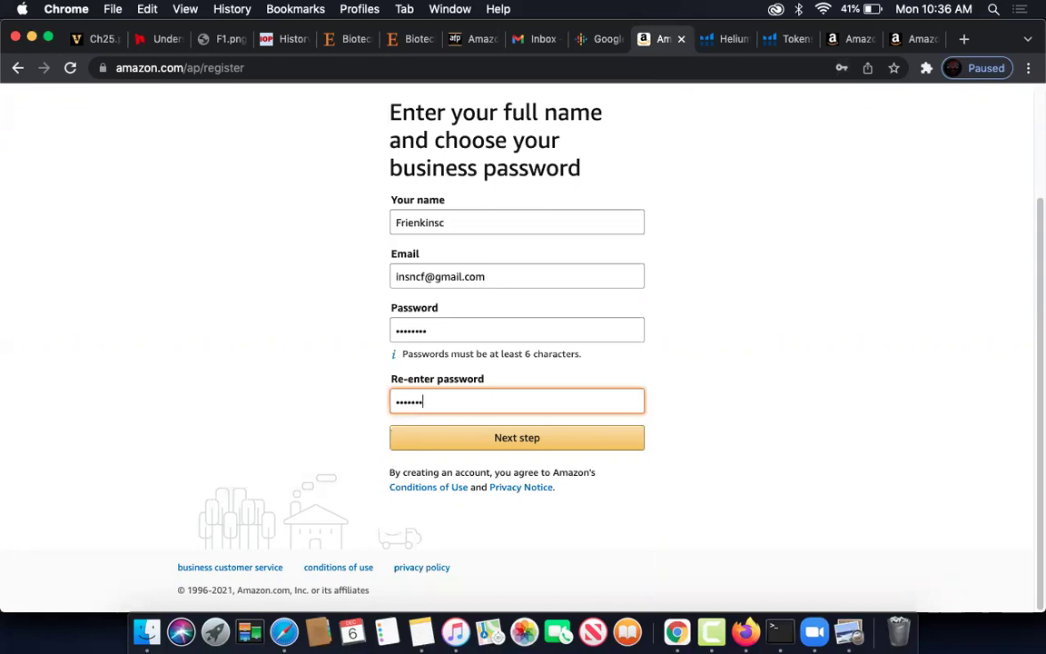
left_click(543, 445)
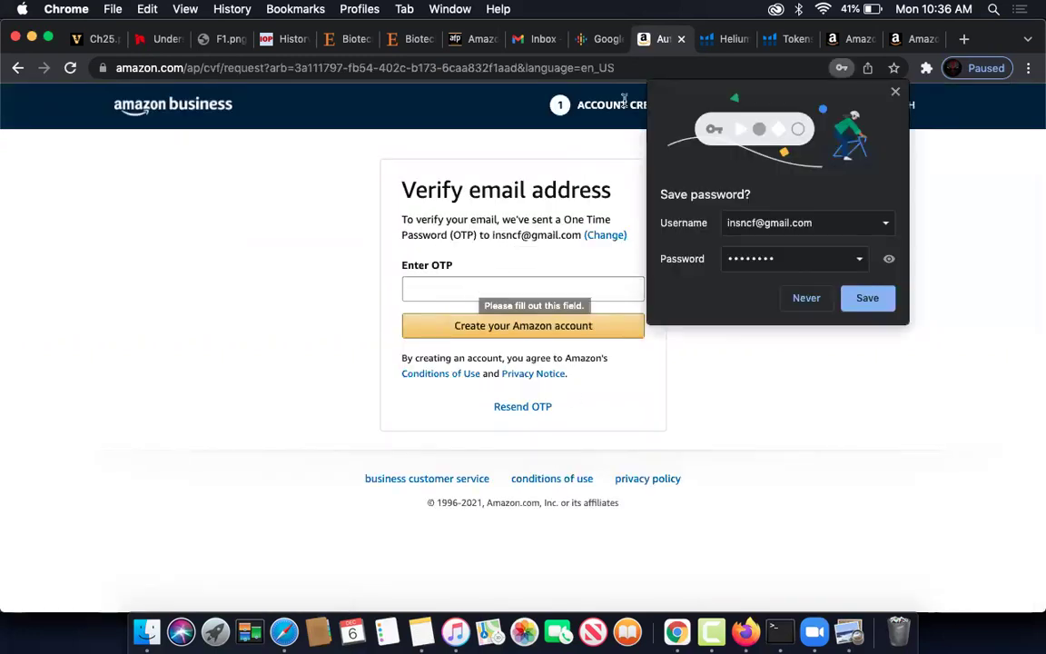
- Open Amazon's verification email in Gmail, copy the one-time code, and return to Amazon
left_click(539, 38)
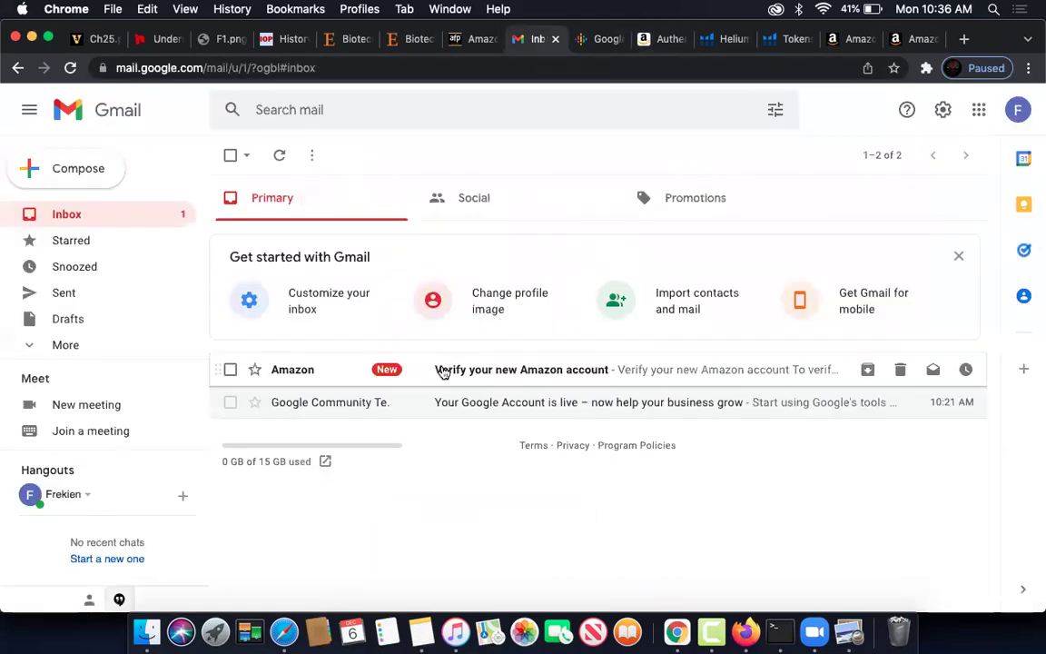
left_click(440, 368)
left_click_drag(467, 433, 417, 425)
left_click(417, 425)
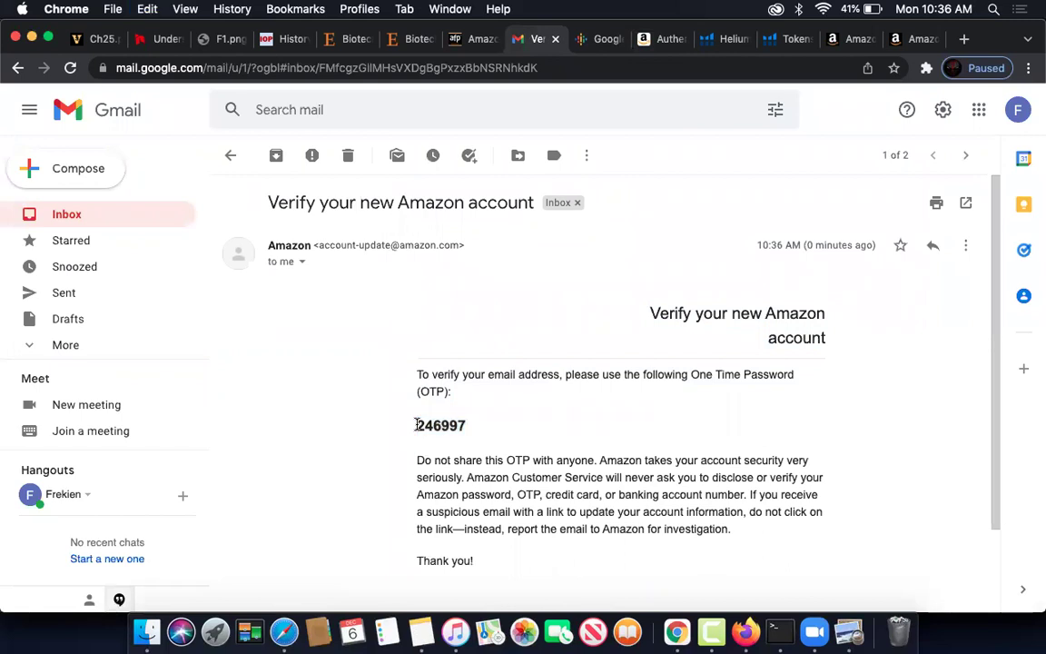
left_click_drag(417, 425, 463, 424)
key("super+c")
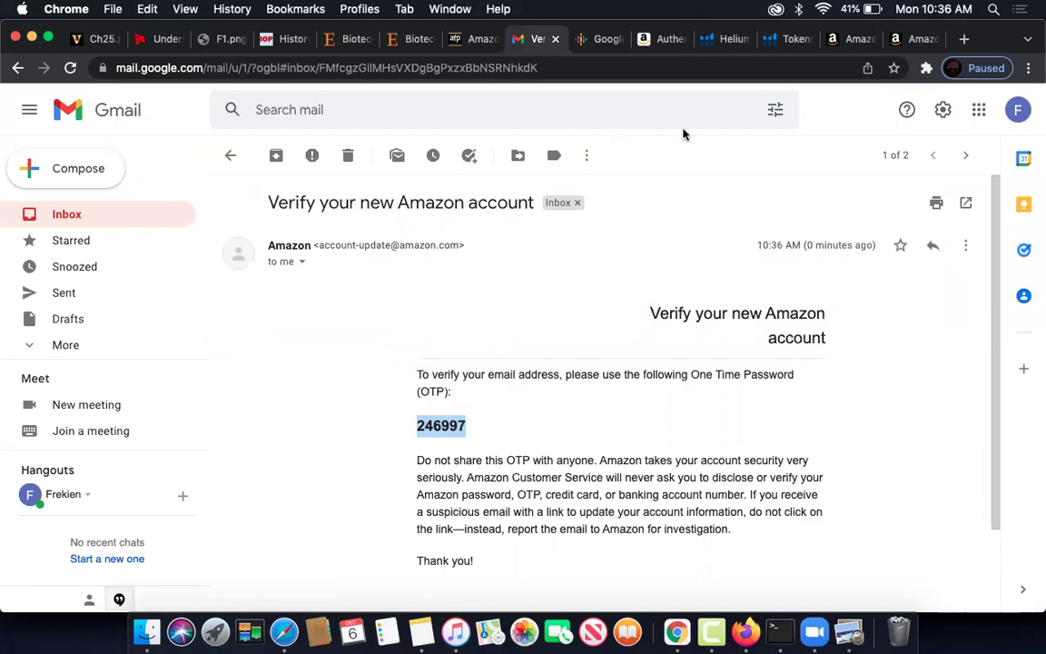
left_click(661, 39)
- Paste the one-time code and create the Amazon account
left_click(469, 290)
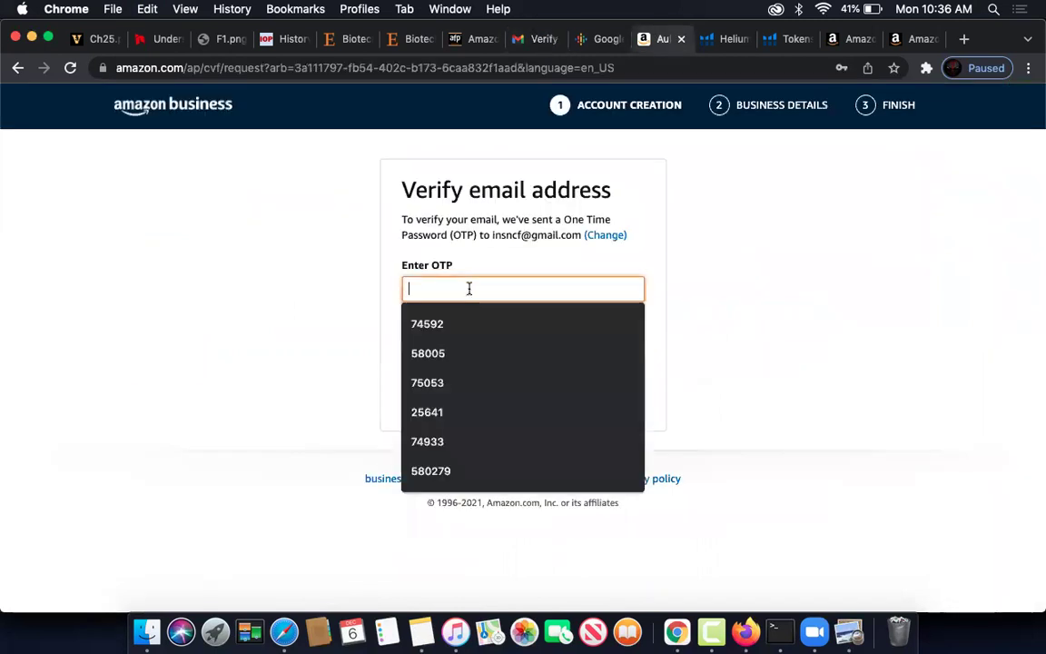
key("super+v")
left_click(504, 326)
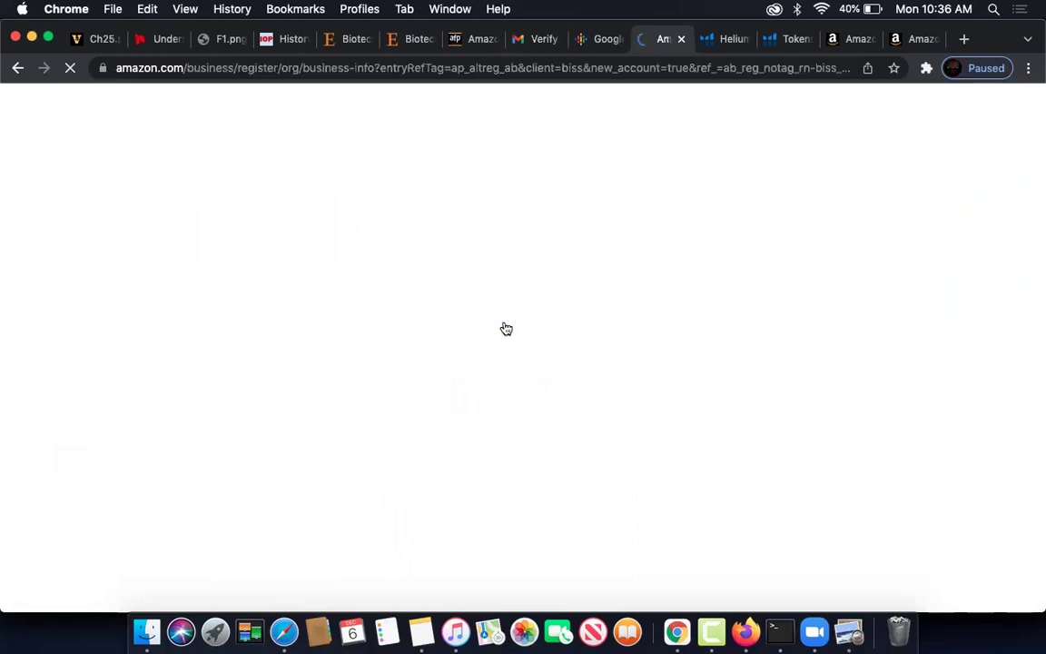
scroll(706, 341, "down", 5)
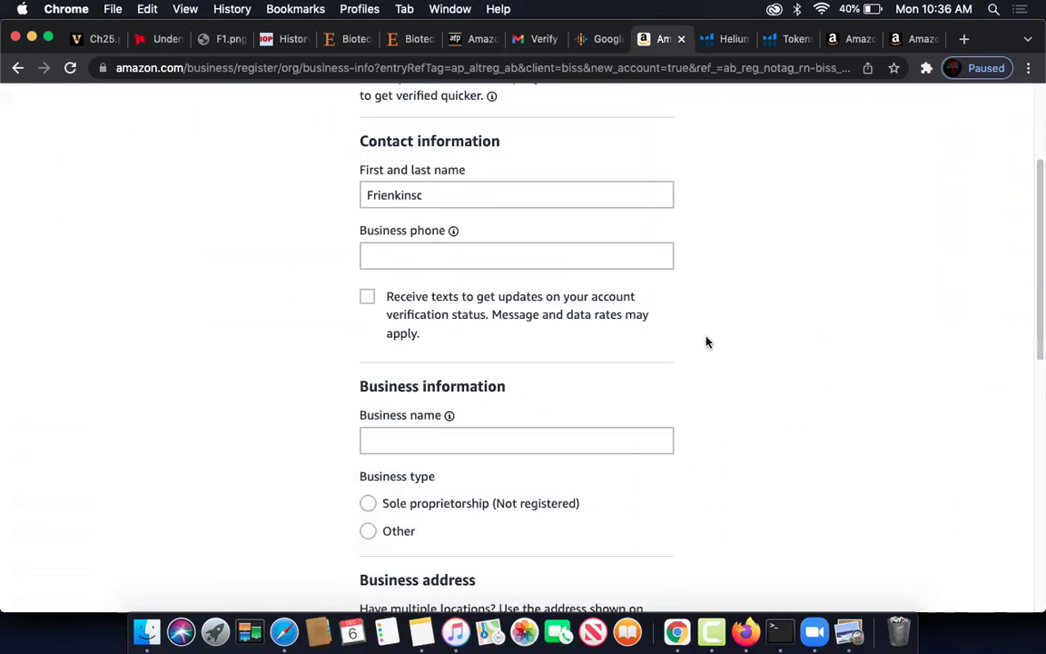
scroll(708, 342, "up", 2)
scroll(707, 342, "down", 10)
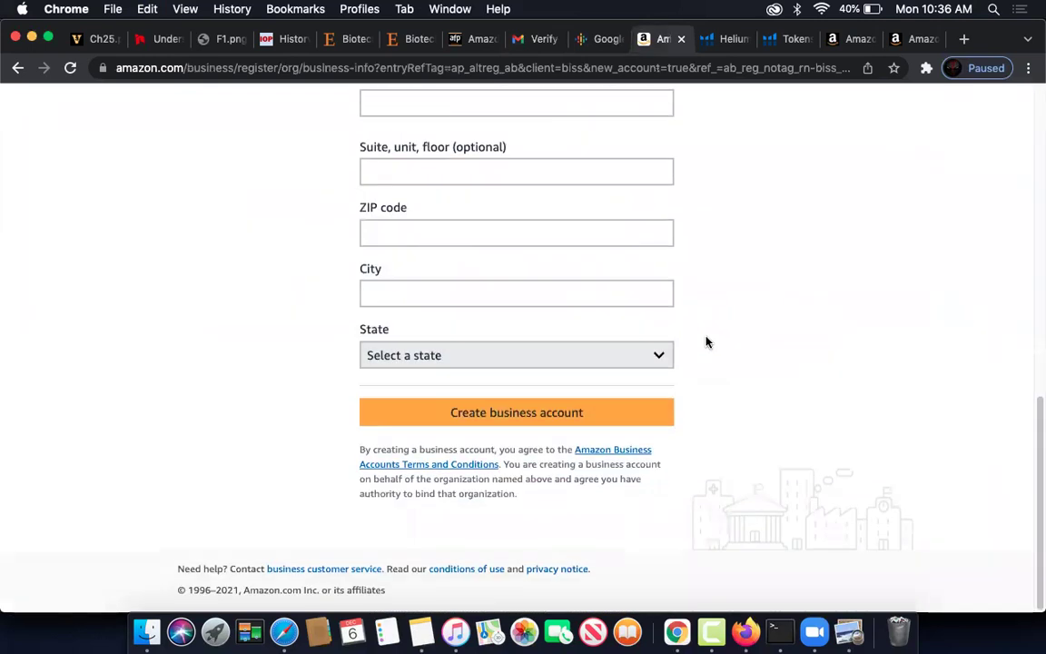
scroll(707, 342, "up", 10)
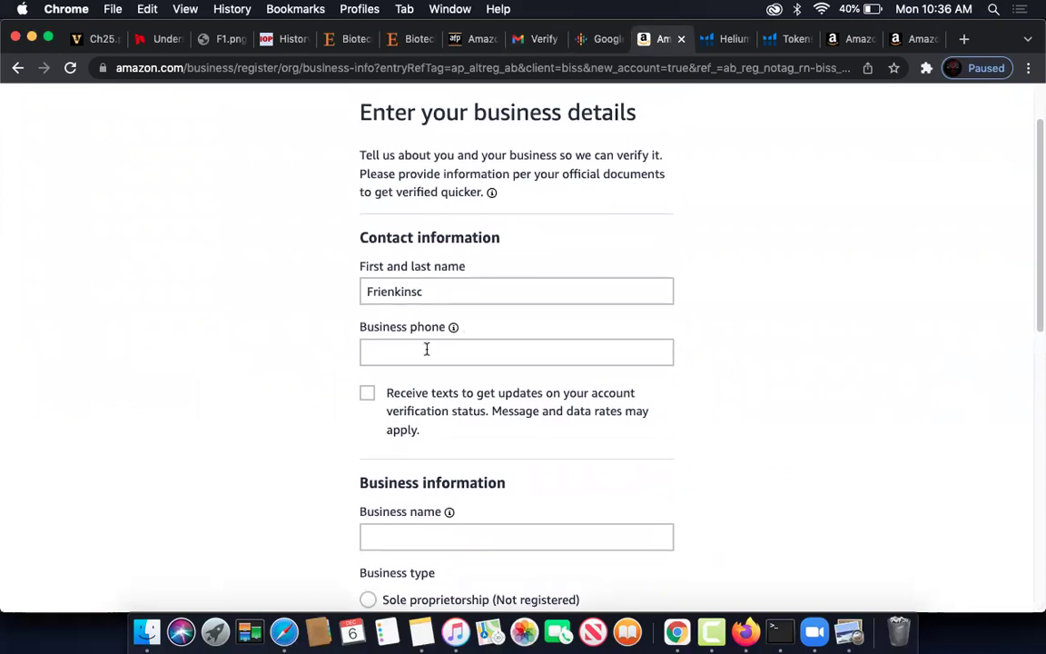
- Enter the business phone number and opt in to verification status texts
left_click(426, 351)
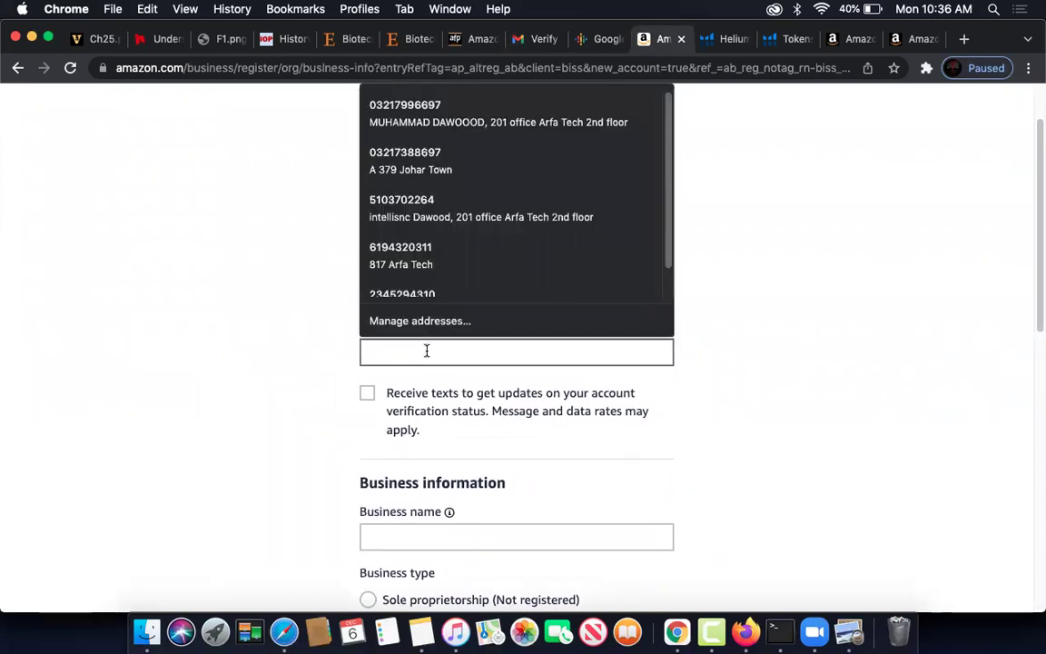
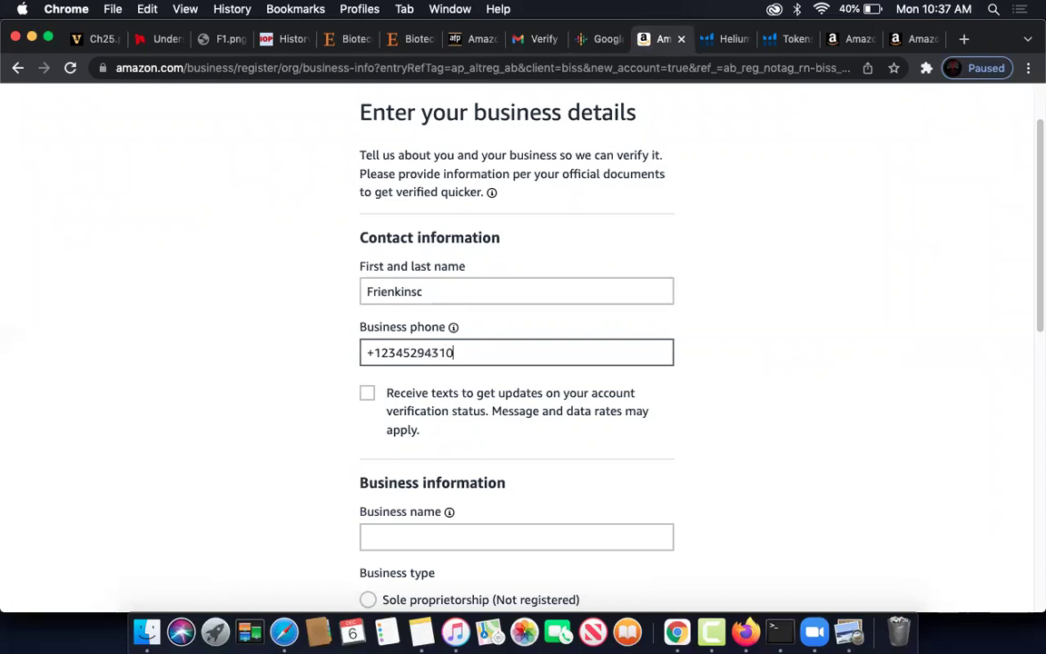
left_click(367, 393)
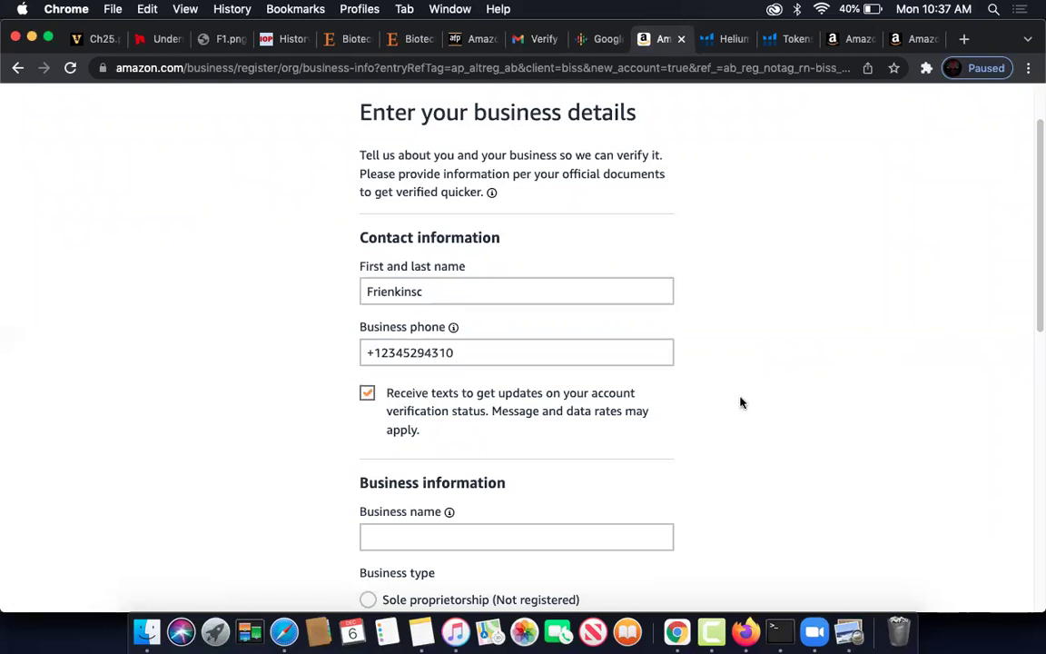
scroll(741, 403, "down", 5)
left_click(468, 281)
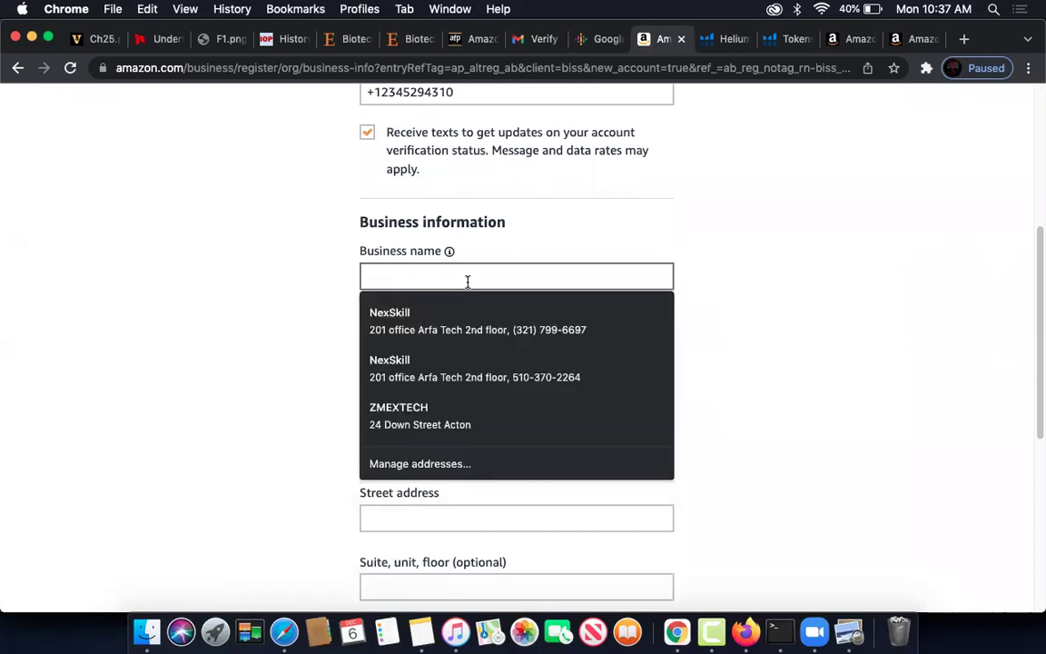
- Enter the business name and set the business type to sole proprietorship
type("Fre")
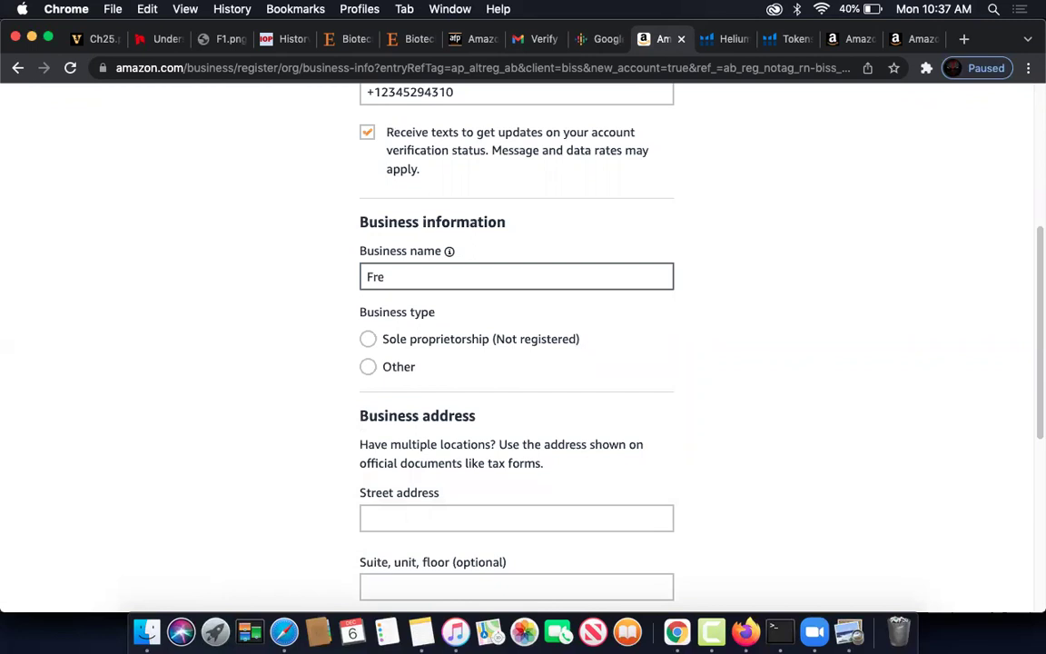
type("inkin")
left_click(367, 339)
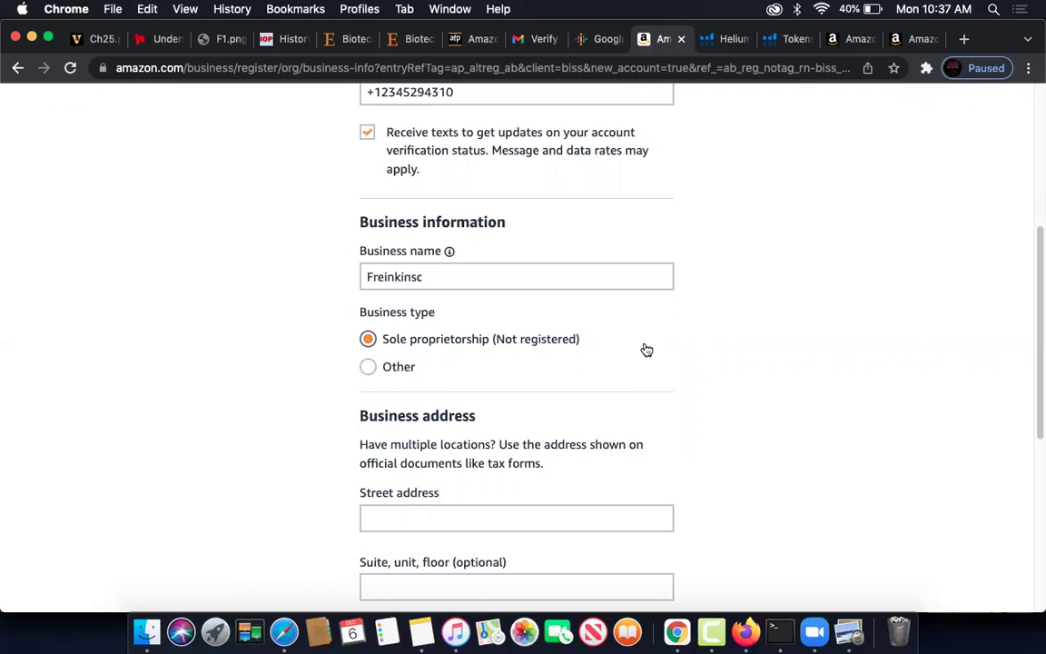
scroll(646, 349, "down", 2)
scroll(646, 347, "down", 1)
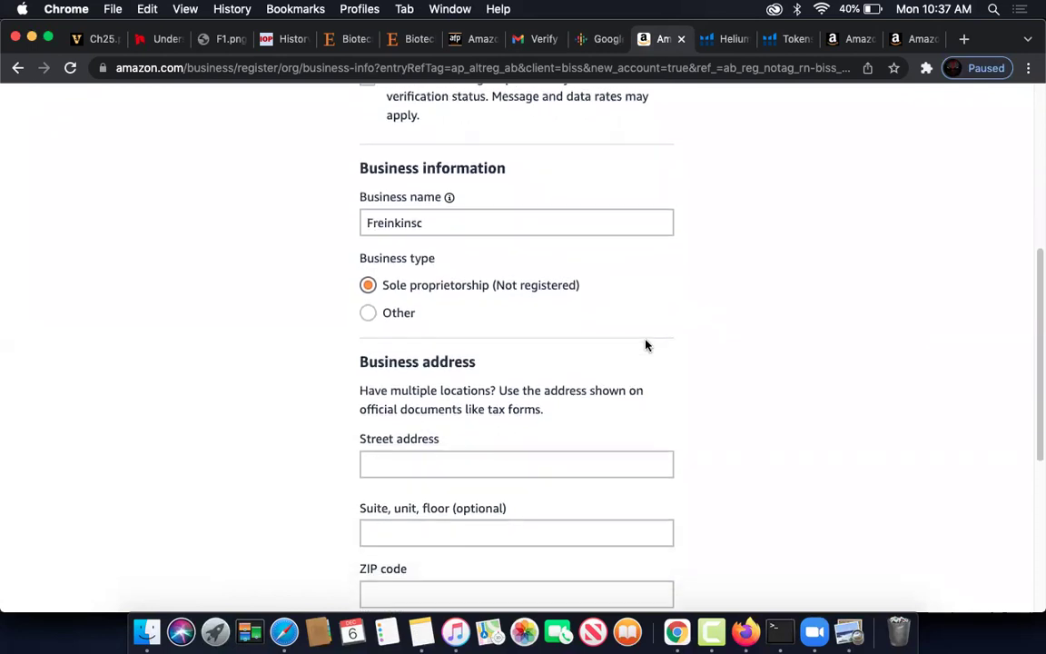
scroll(647, 345, "down", 5)
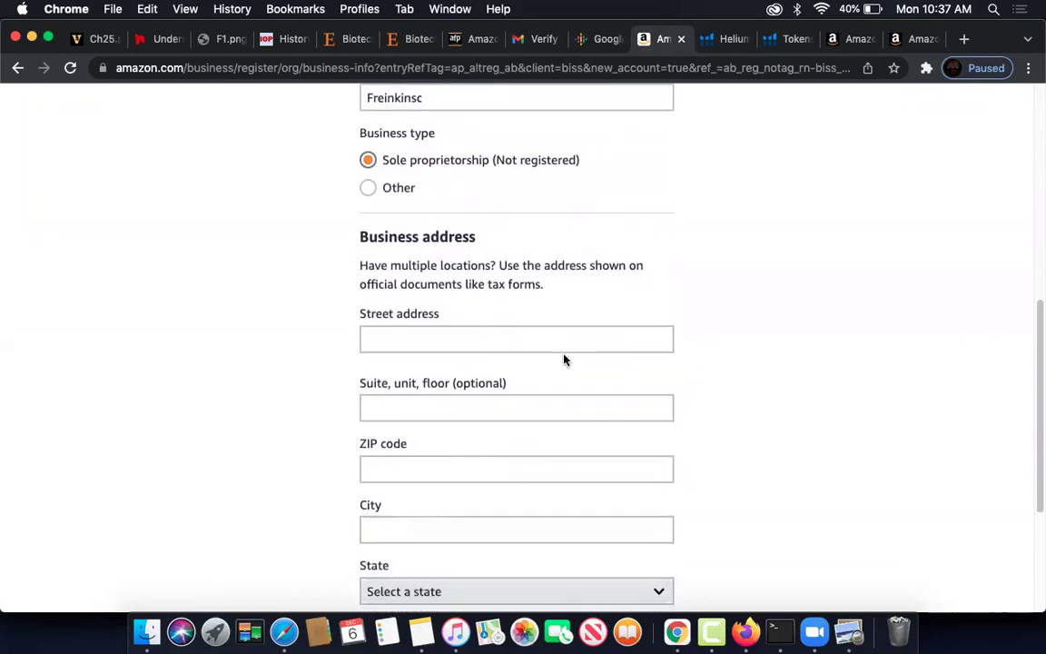
- Autofill the street address, ZIP code and city from a saved address entry
left_click(478, 341)
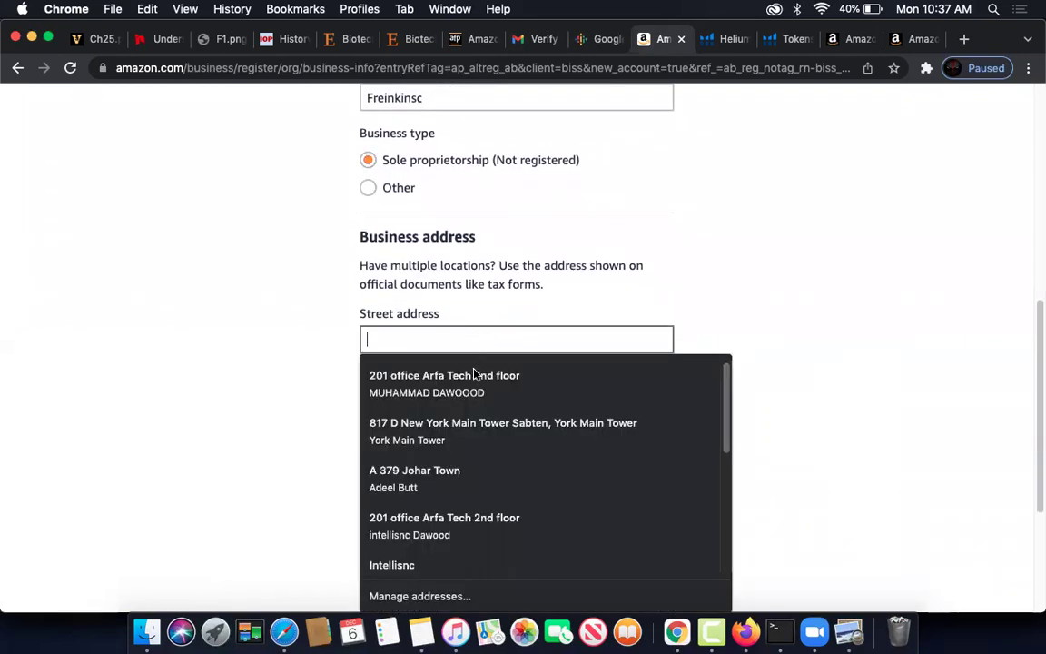
scroll(488, 481, "down", 3)
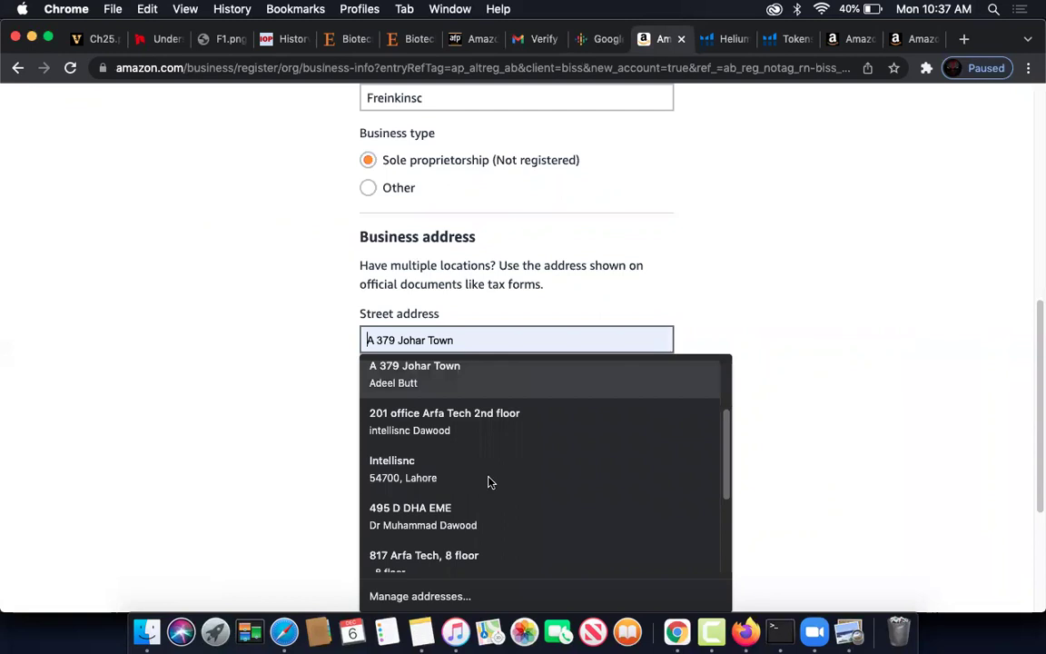
left_click(488, 476)
- Leave the suite line empty and browse the State list without choosing a state
scroll(710, 434, "down", 3)
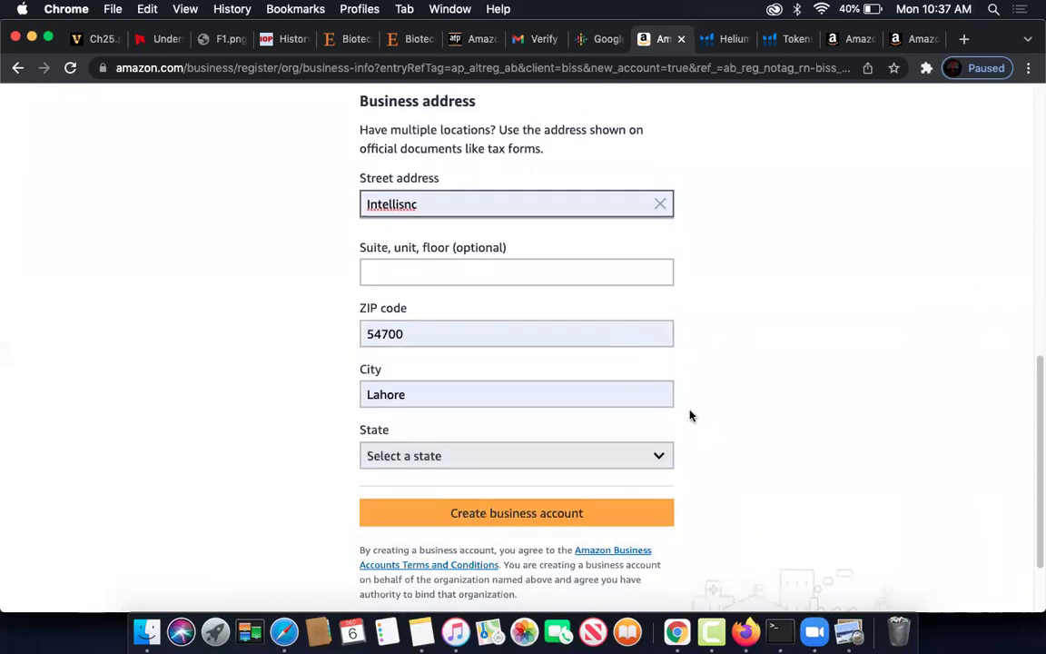
left_click(470, 274)
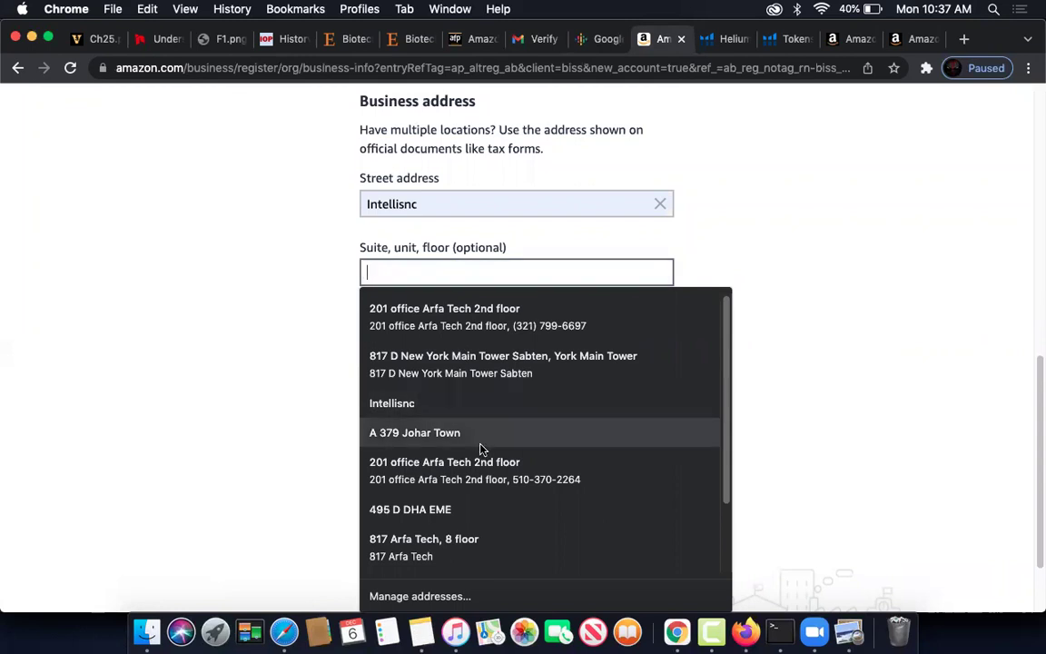
scroll(481, 447, "down", 4)
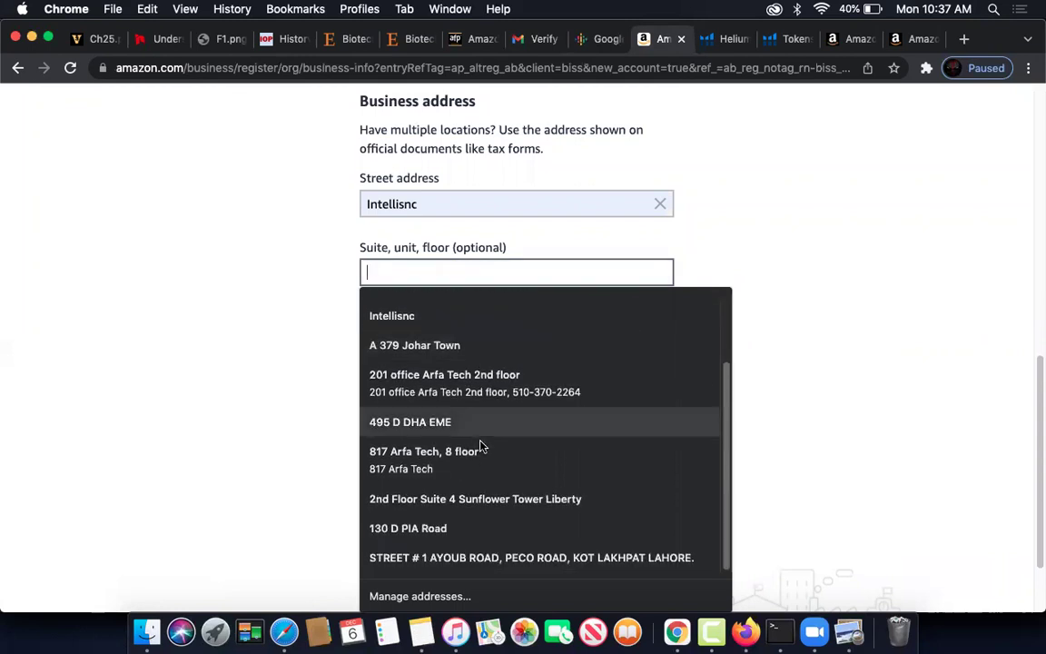
left_click(815, 430)
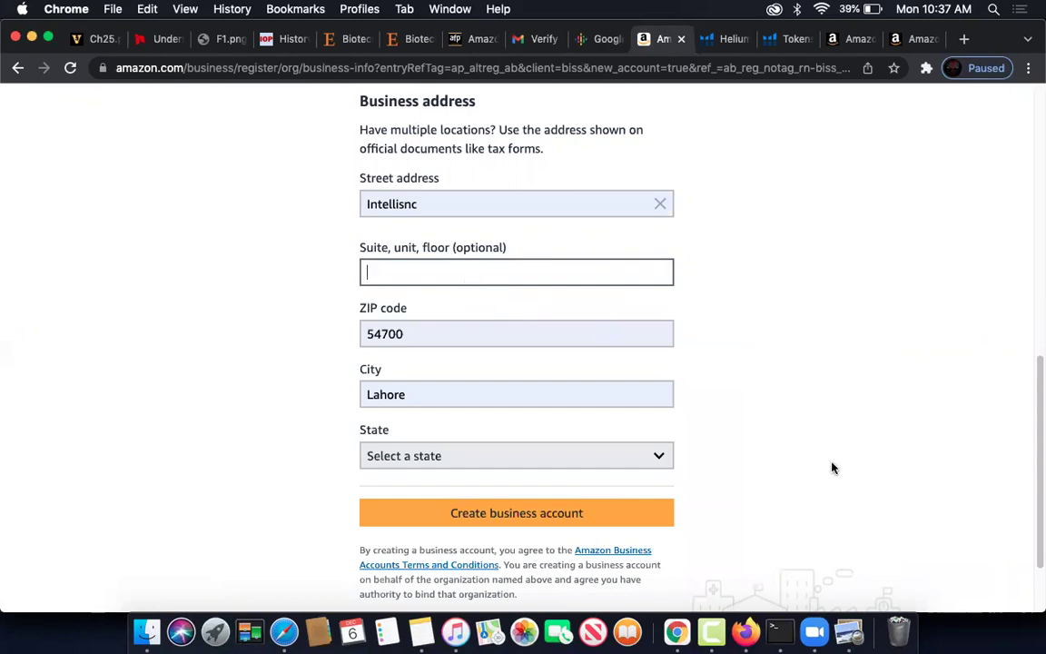
scroll(833, 467, "down", 2)
left_click(509, 360)
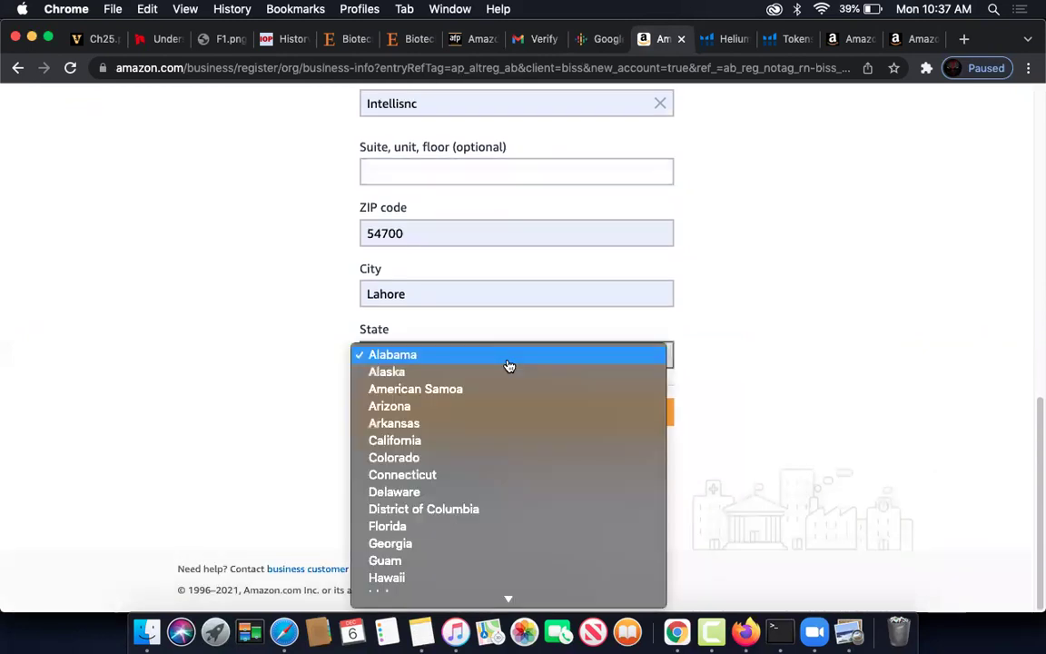
key("p")
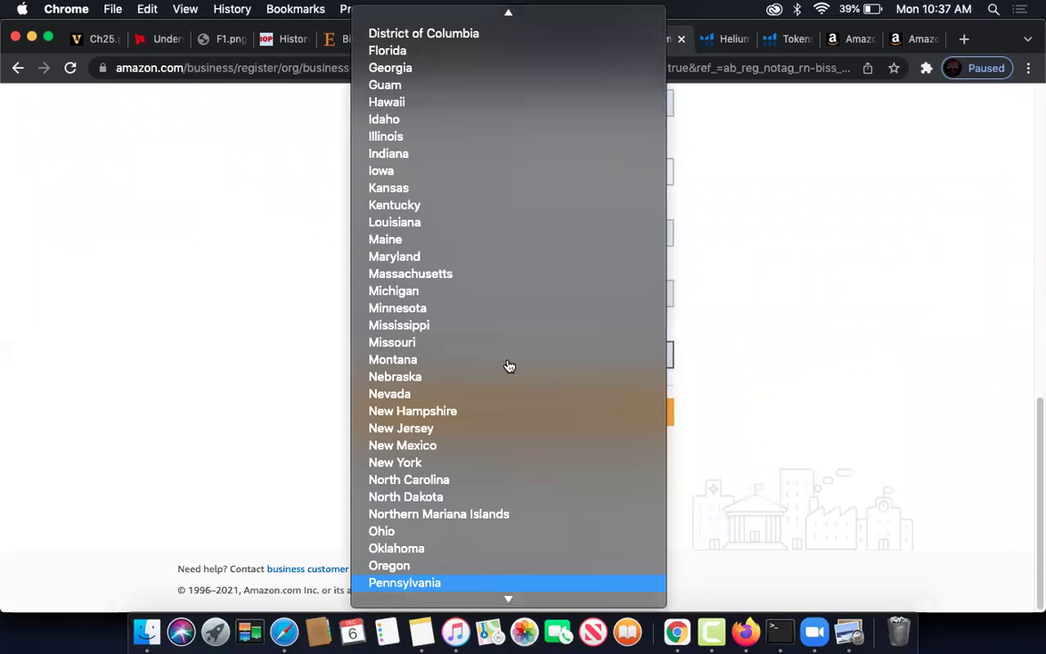
key("Down")
key("Down")
key("Down")
key("Down")
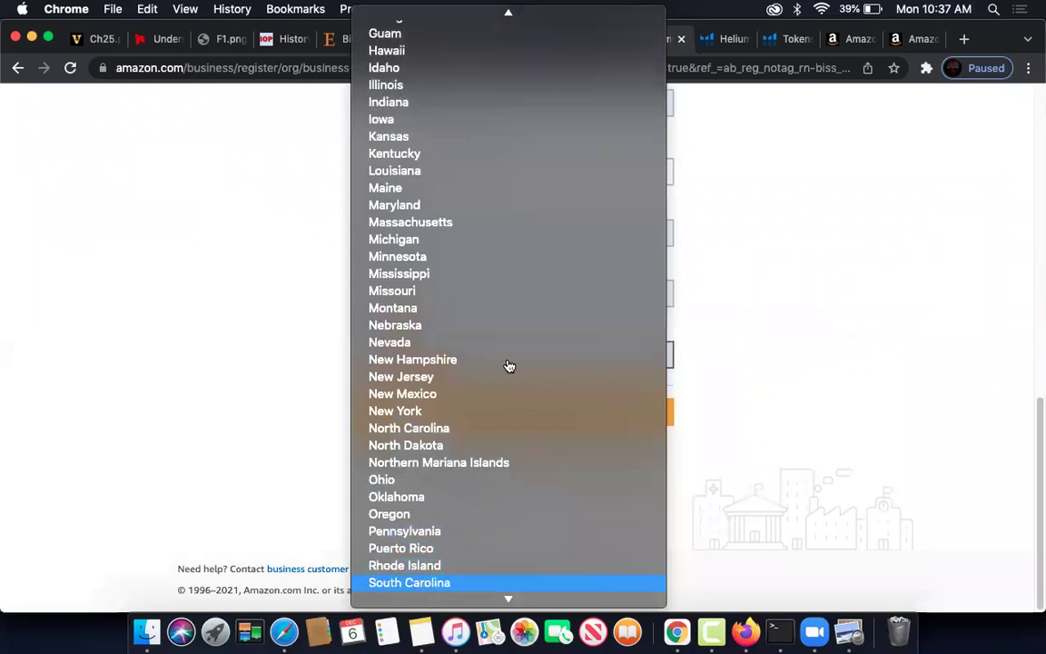
key("Down")
key("Up")
key("Up")
key("Up")
key("Up")
key("Up")
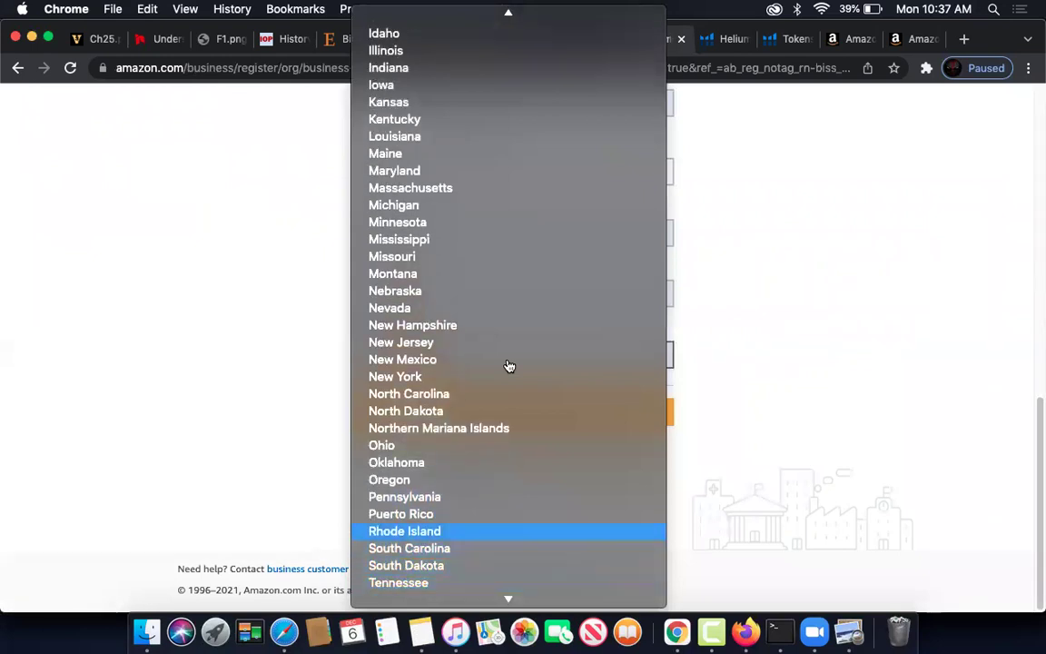
key("Up")
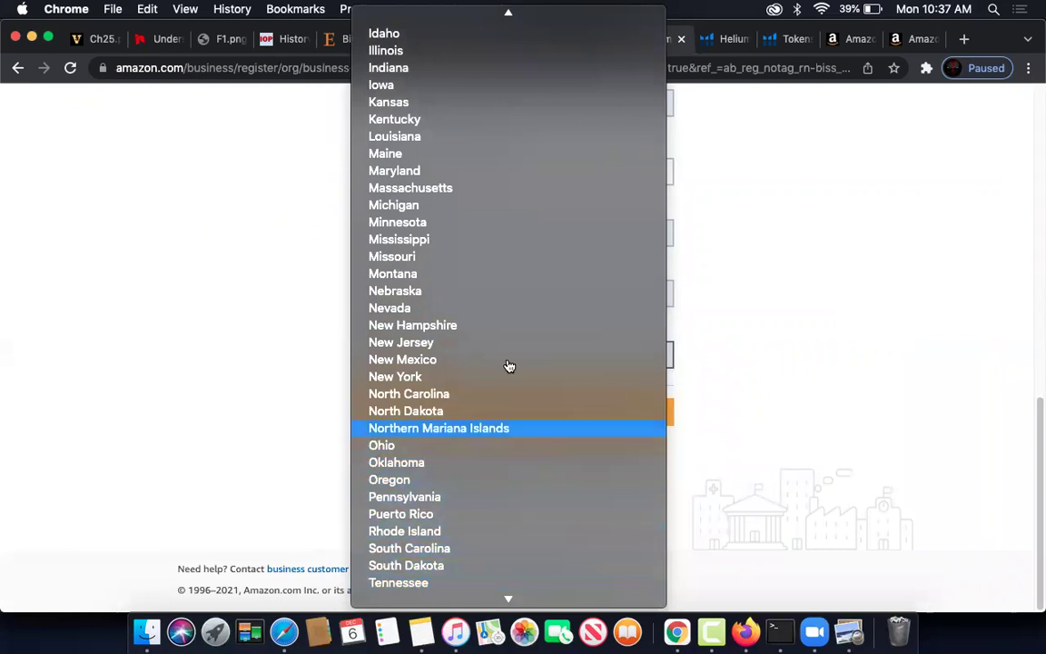
key("Escape")
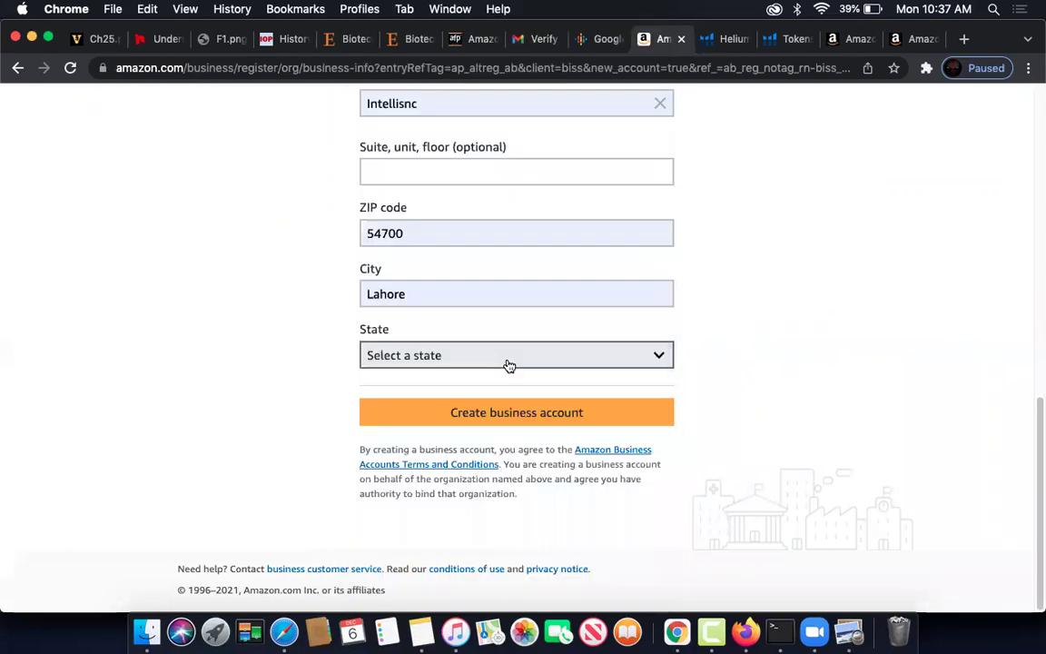
- Select Florida as the state and submit the business account form
scroll(478, 289, "up", 10)
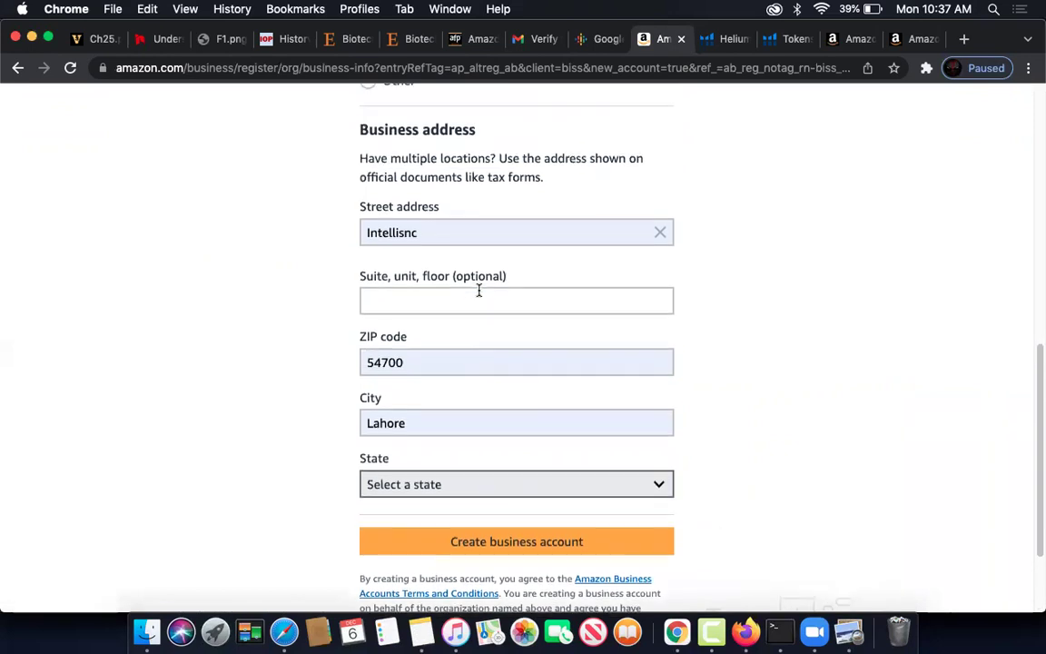
scroll(478, 290, "up", 10)
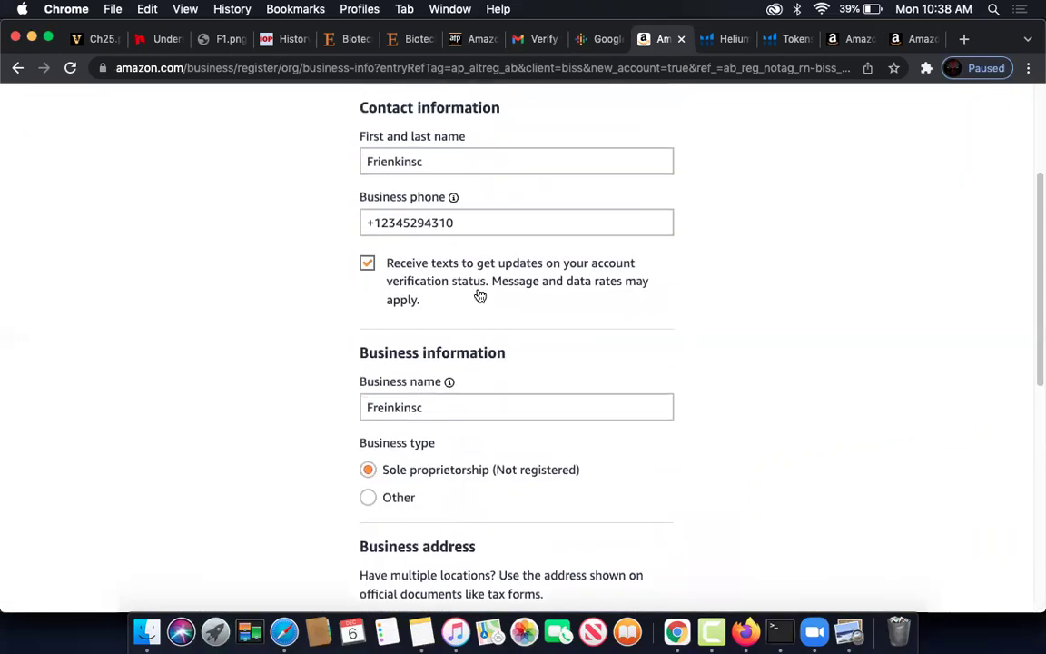
scroll(502, 426, "down", 10)
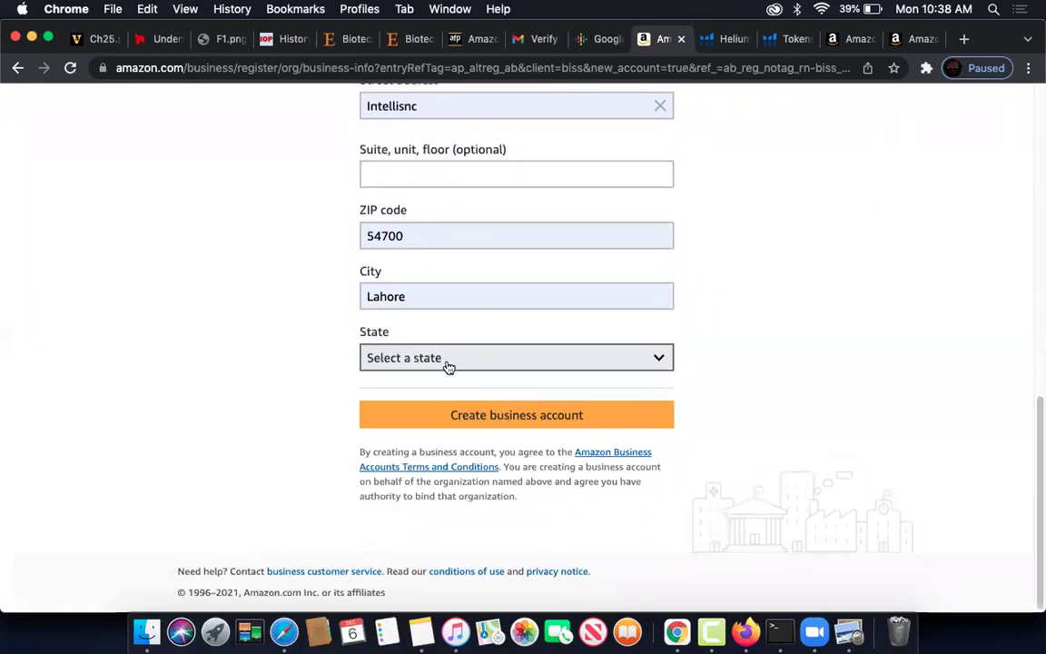
scroll(446, 358, "up", 1)
scroll(442, 348, "up", 2)
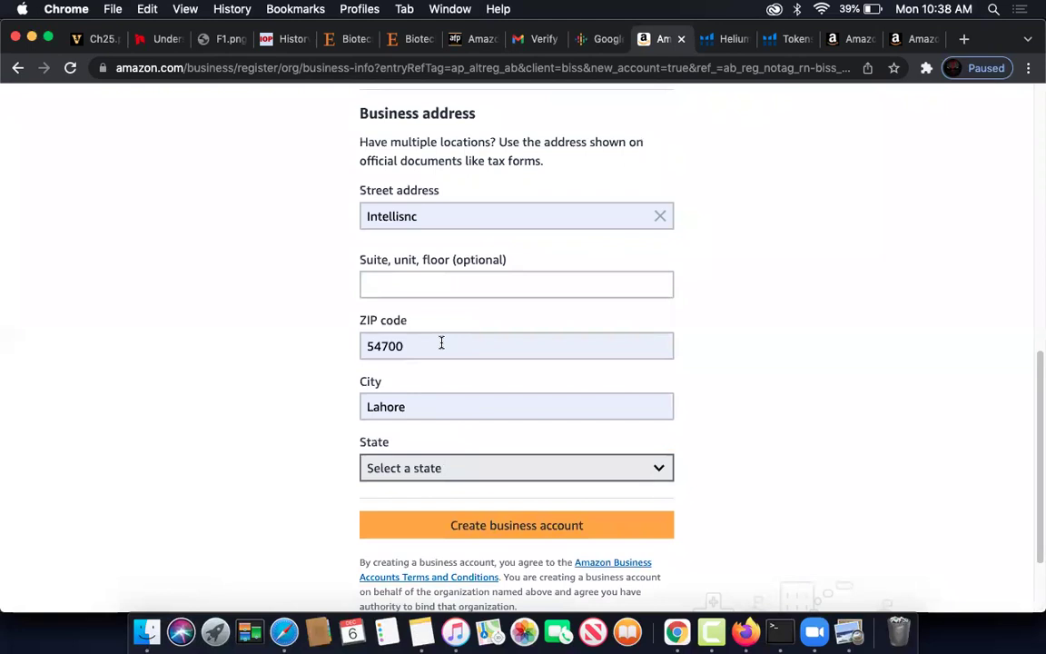
scroll(441, 343, "down", 3)
left_click(447, 360)
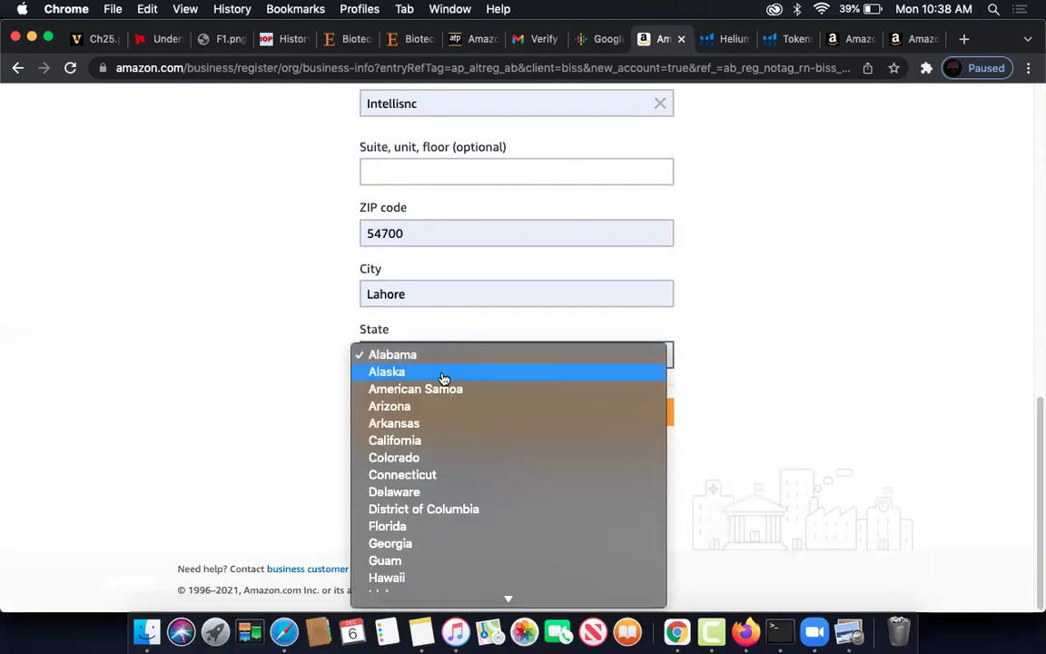
scroll(443, 377, "down", 5)
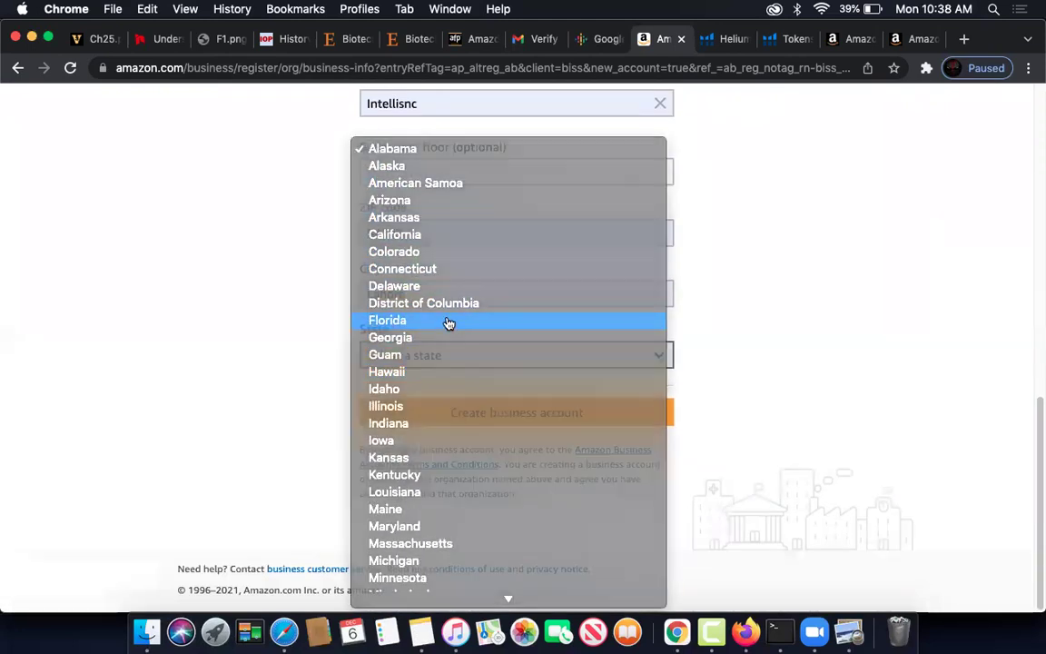
left_click(448, 323)
left_click(505, 414)
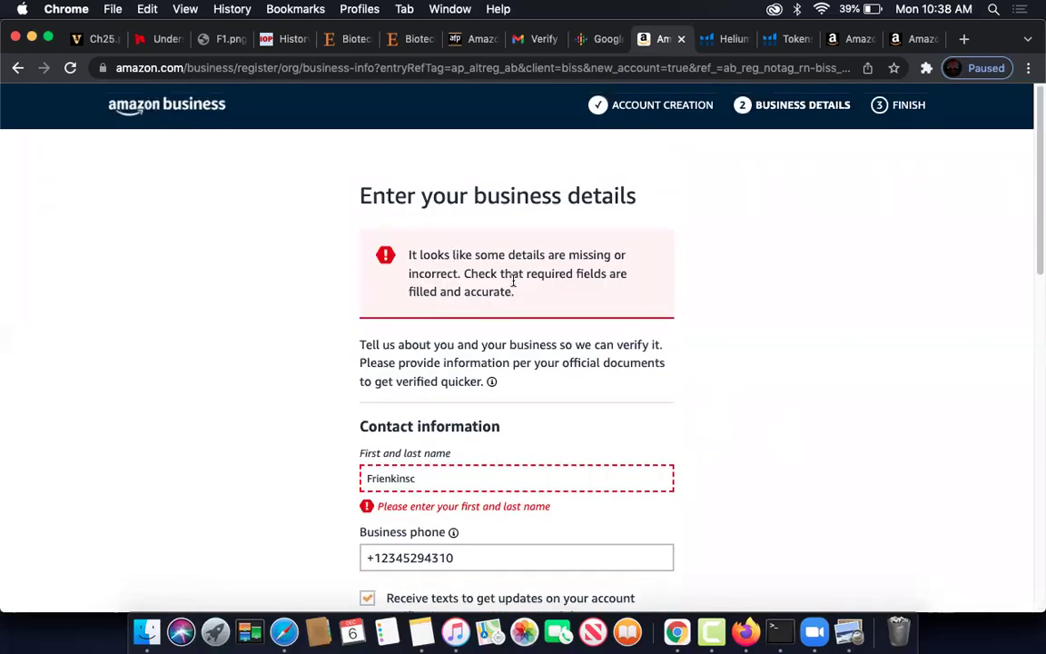
- Replace the contact name with a saved autofill suggestion
scroll(605, 467, "down", 2)
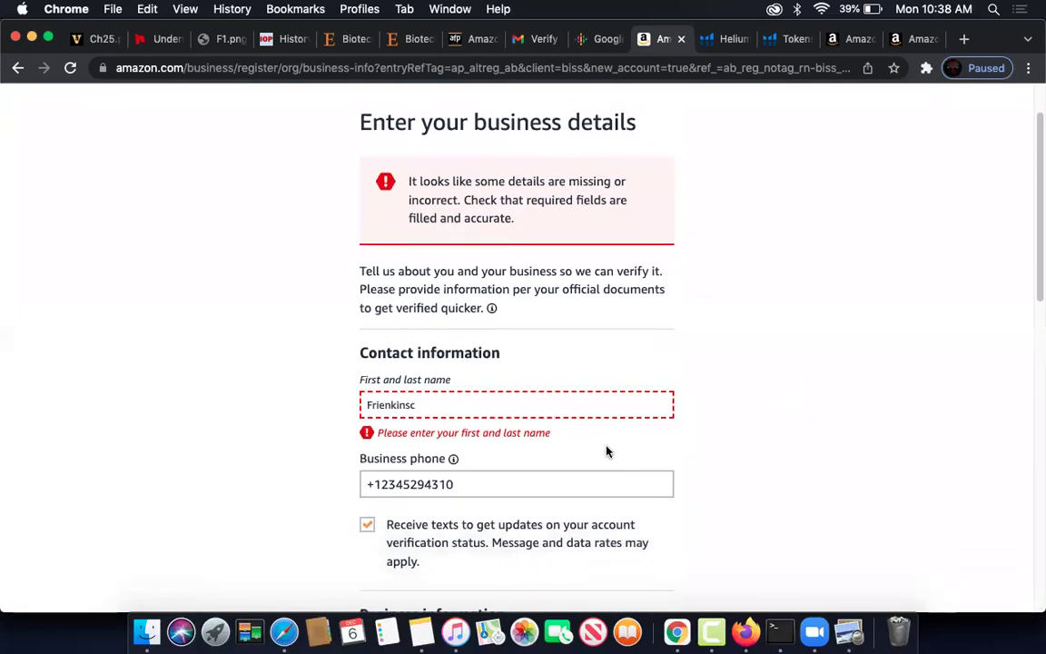
scroll(608, 451, "down", 1)
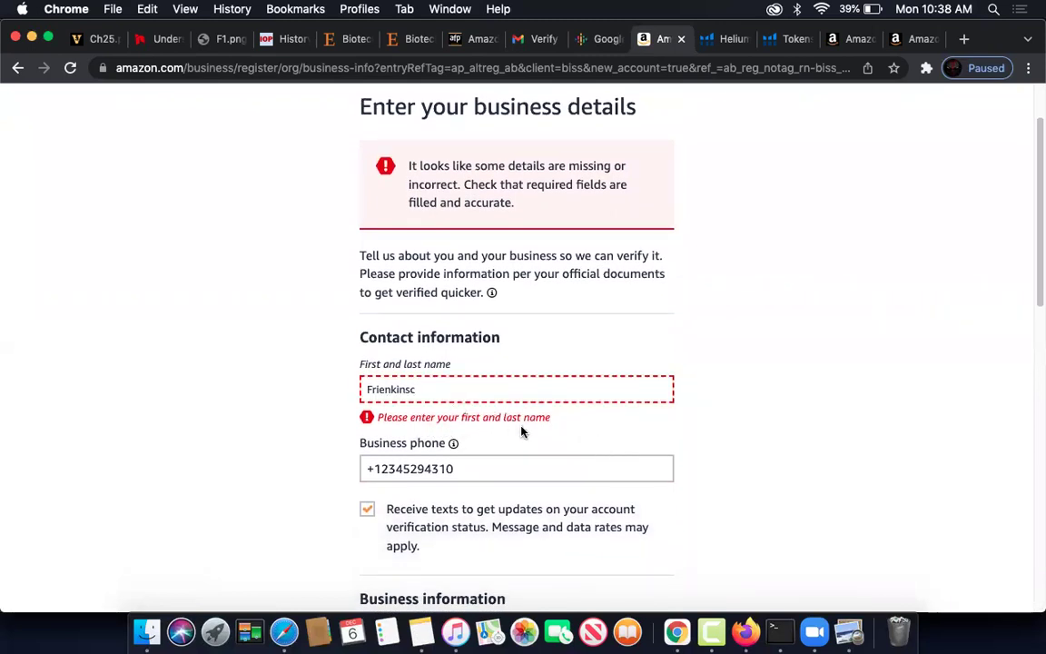
double_click(451, 389)
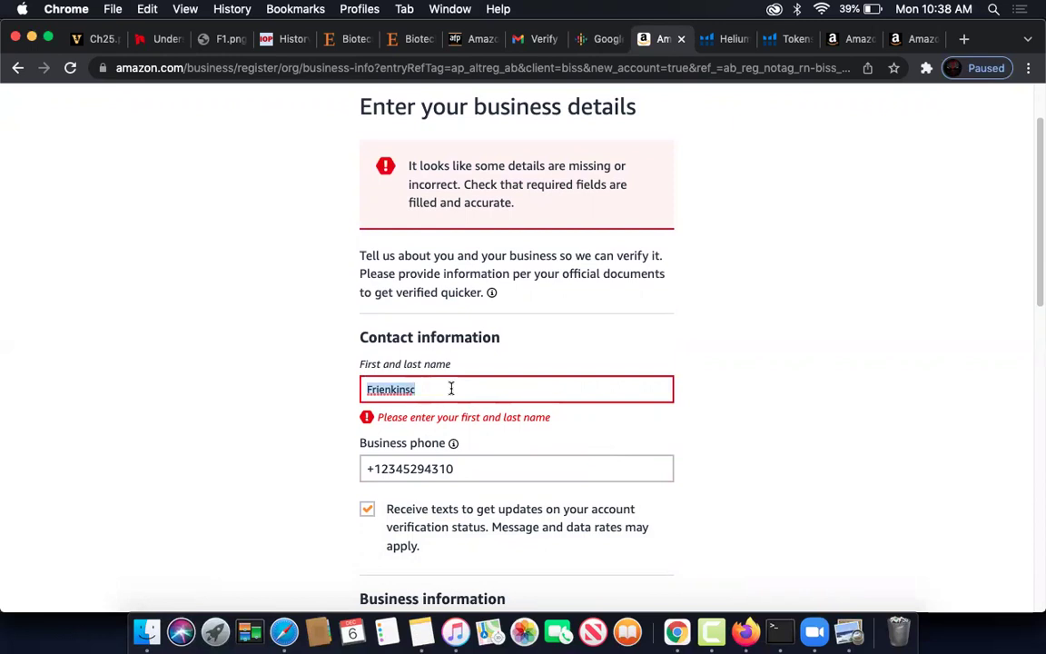
type("Mu")
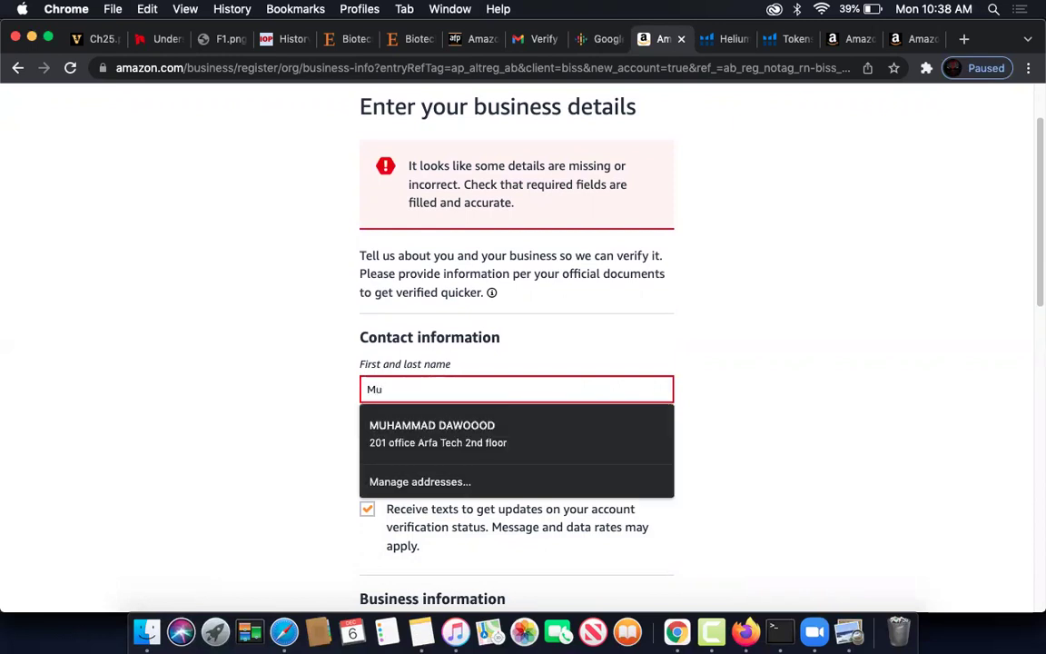
key("Down")
key("Return")
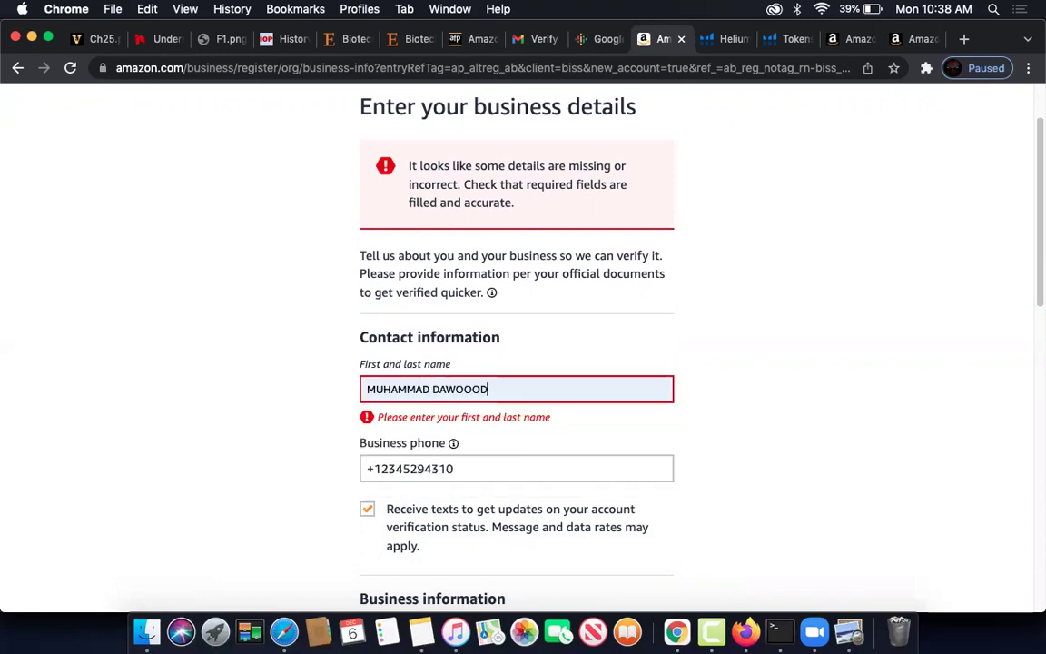
- Swap the ZIP code and address for another saved address entry and resubmit
scroll(720, 355, "down", 5)
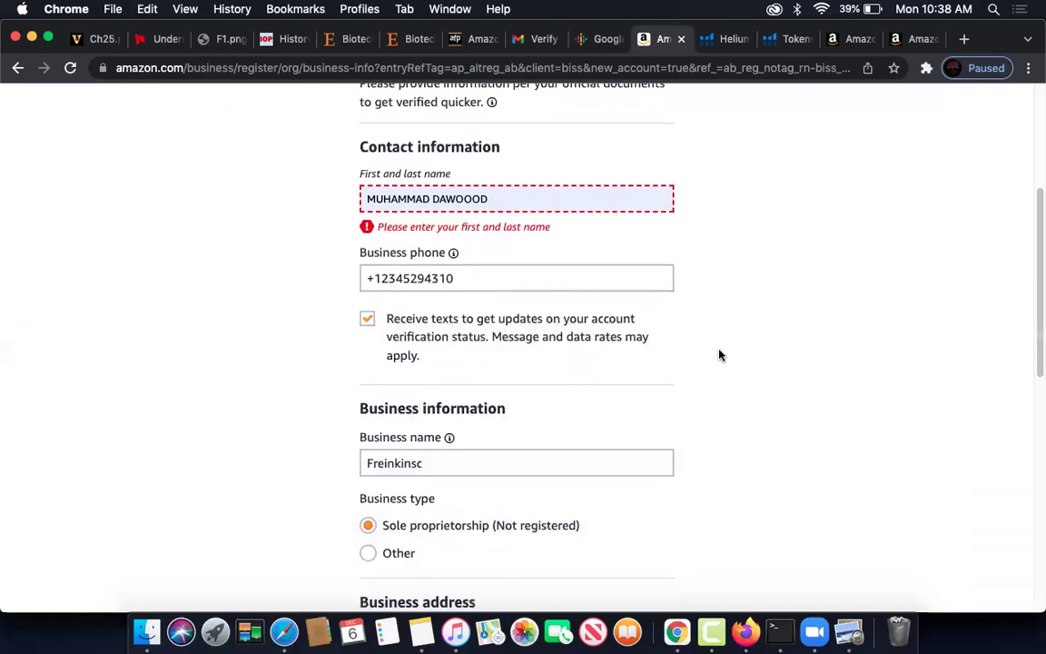
scroll(721, 353, "down", 4)
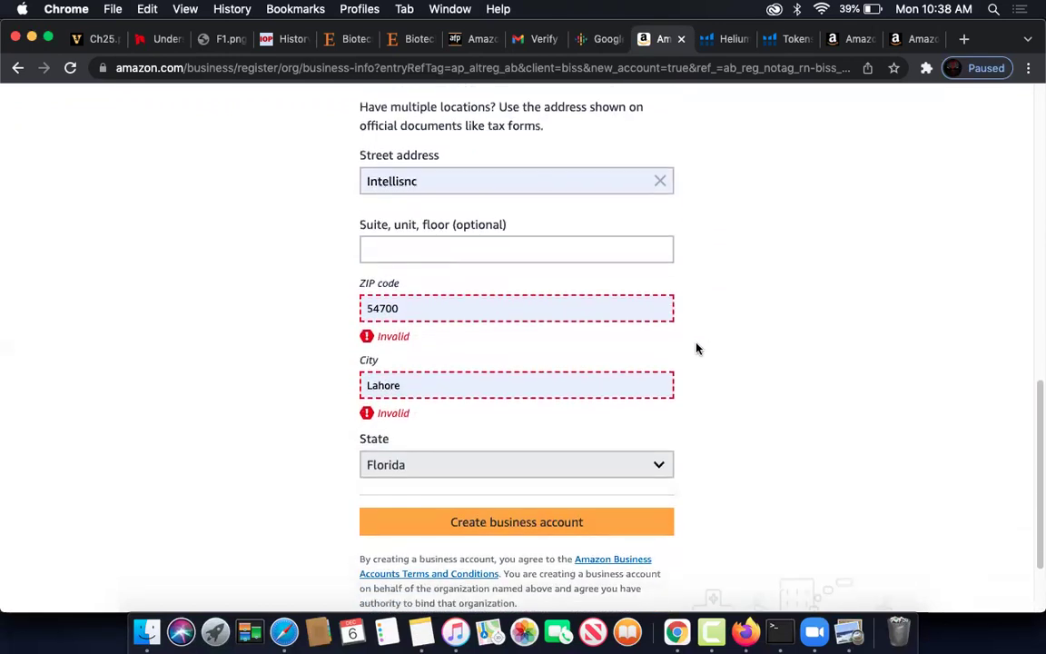
double_click(430, 309)
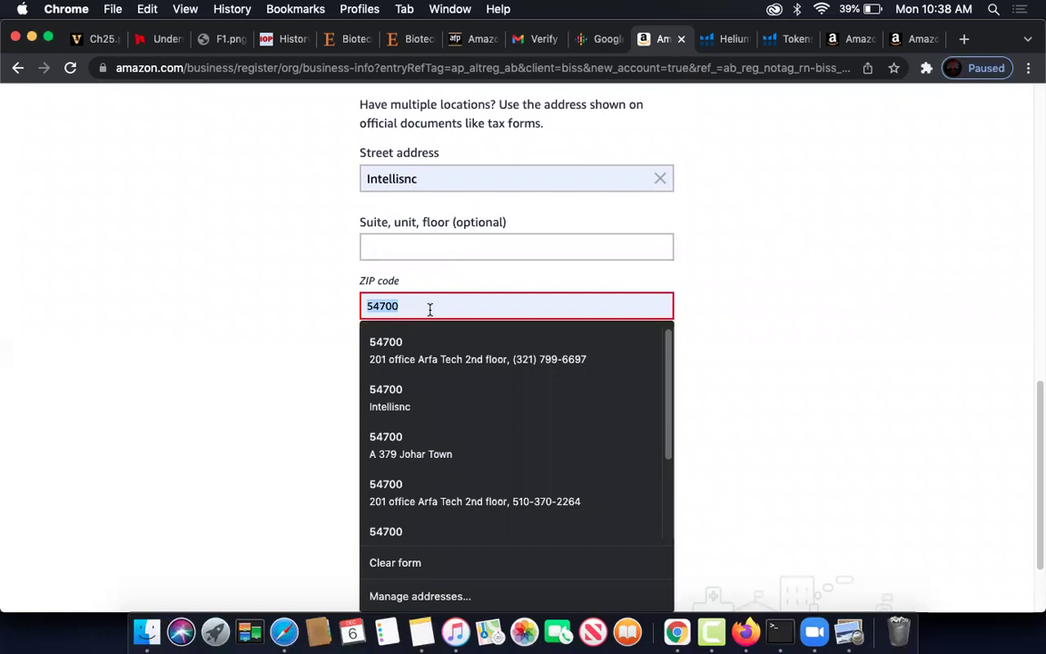
type("1")
left_click(422, 345)
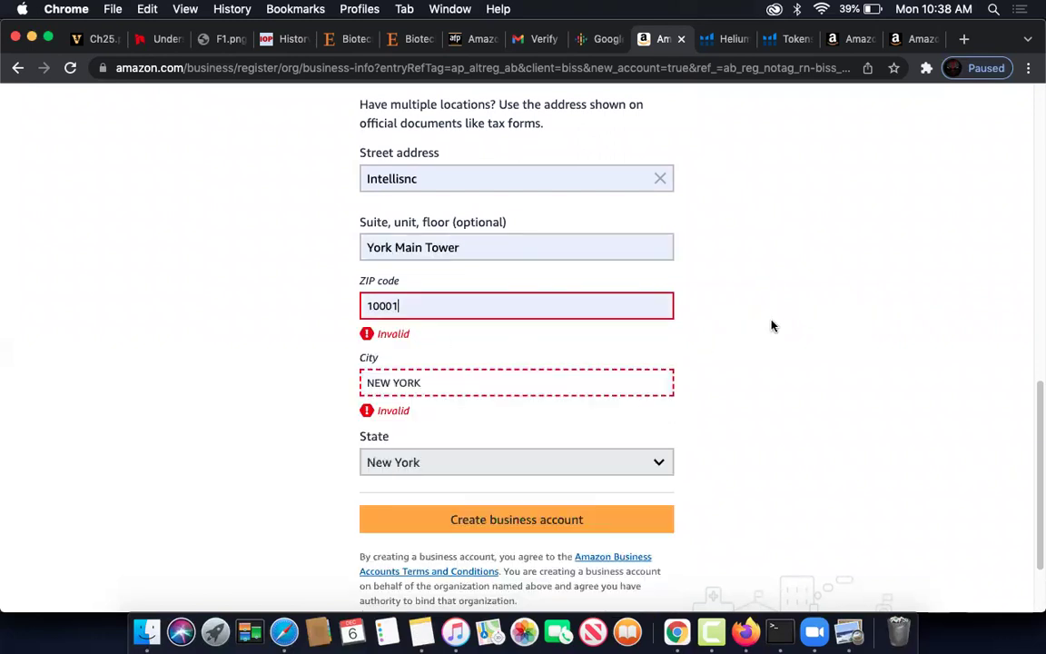
left_click(462, 376)
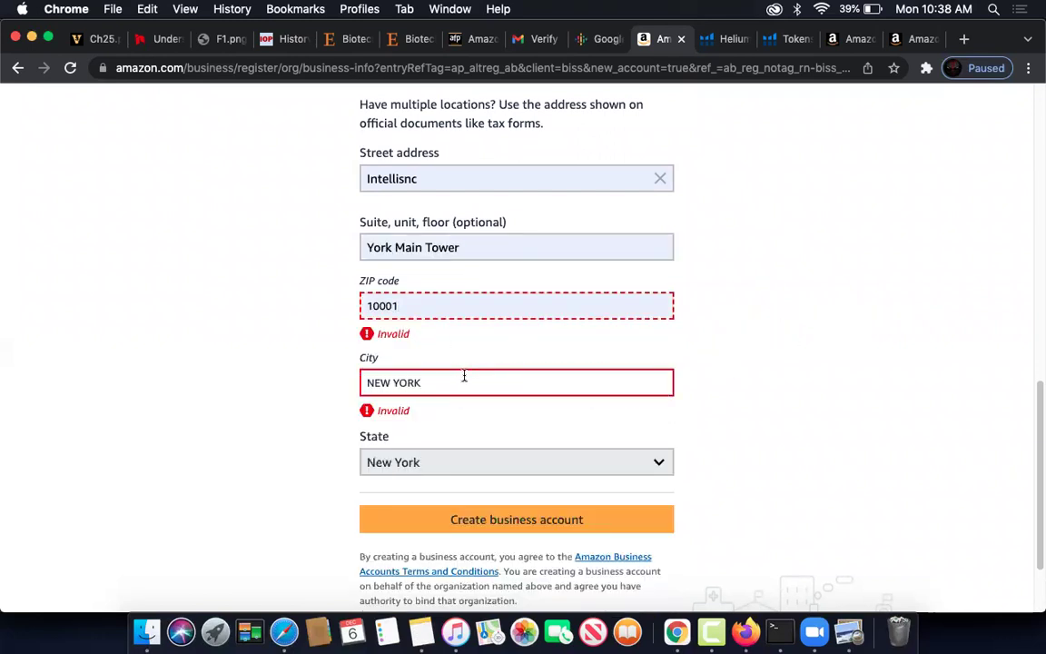
left_click(761, 425)
scroll(760, 438, "down", 2)
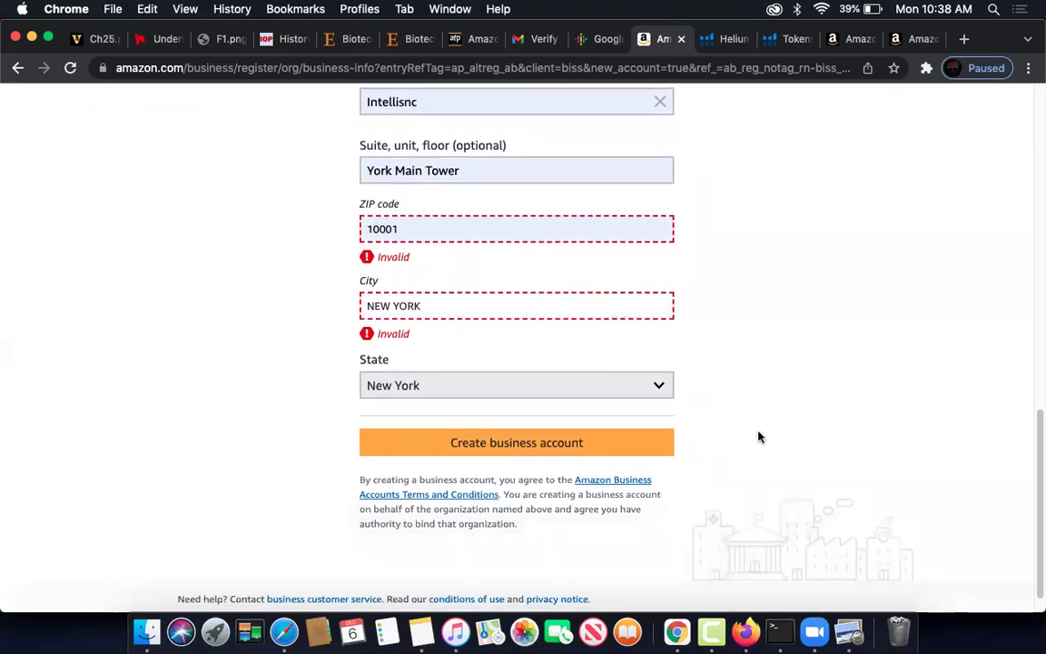
left_click(588, 432)
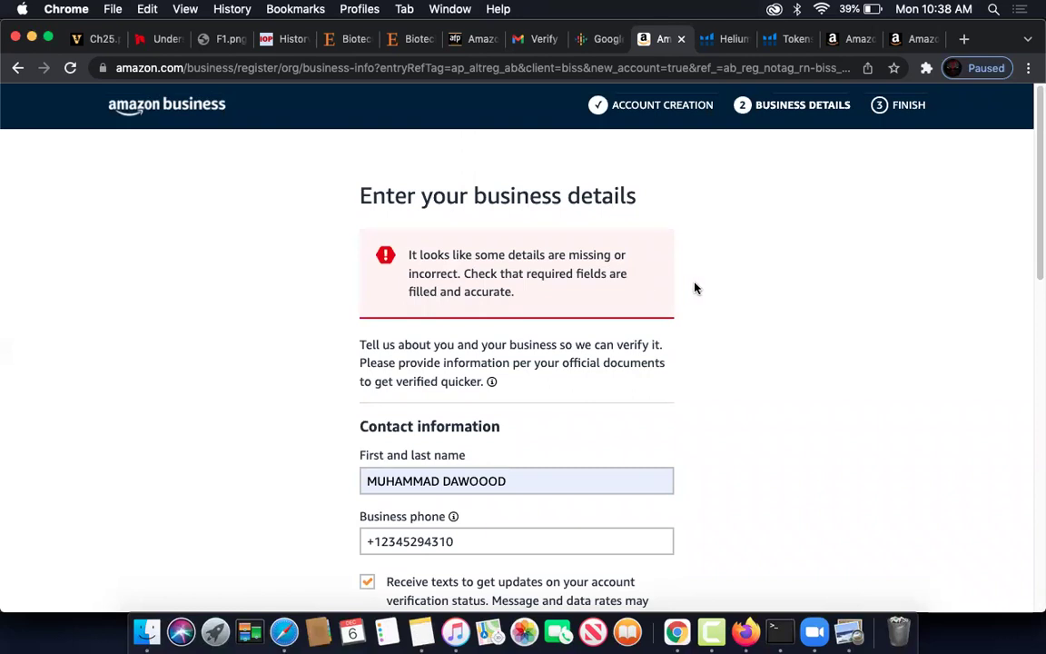
- Replace the street address with a saved autofill address and create the business account
scroll(694, 287, "down", 8)
left_click(449, 290)
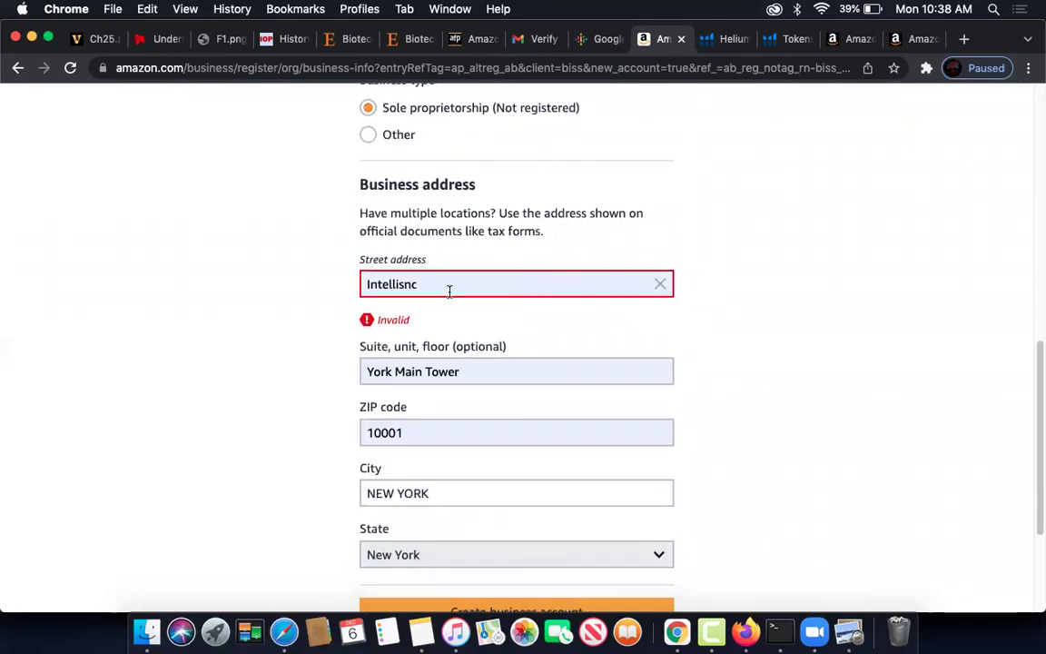
double_click(449, 290)
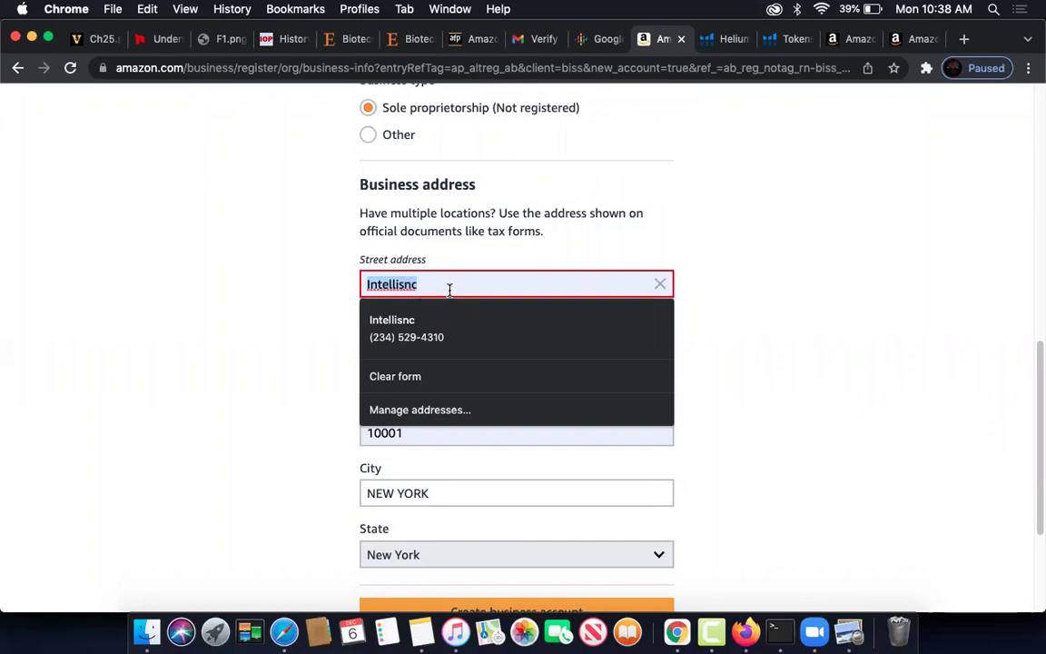
type("2n")
key("Down")
key("Return")
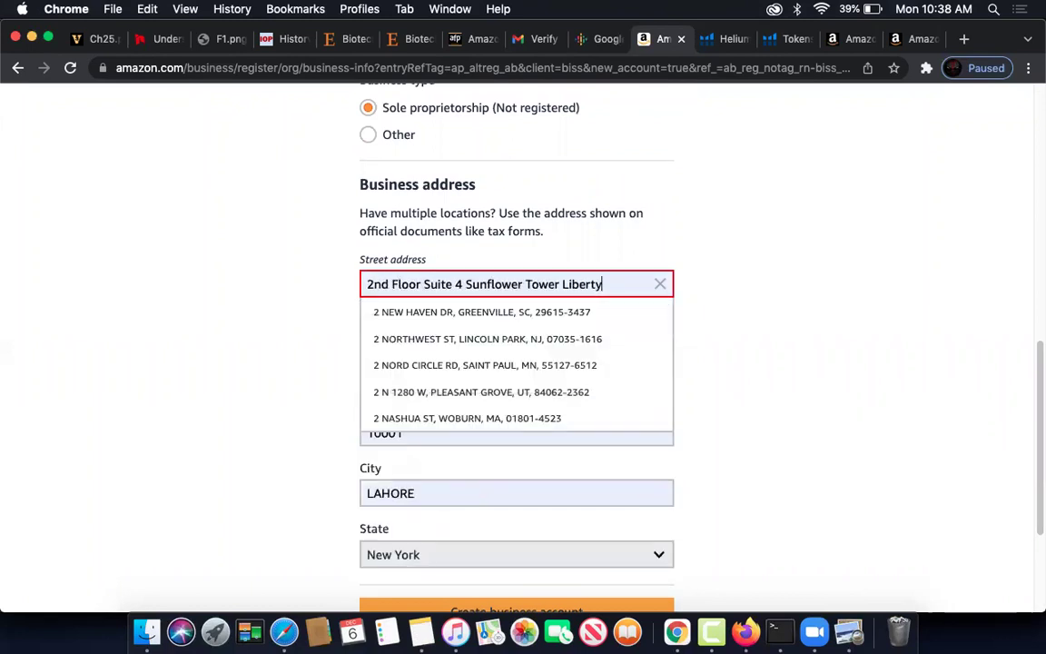
scroll(731, 383, "down", 5)
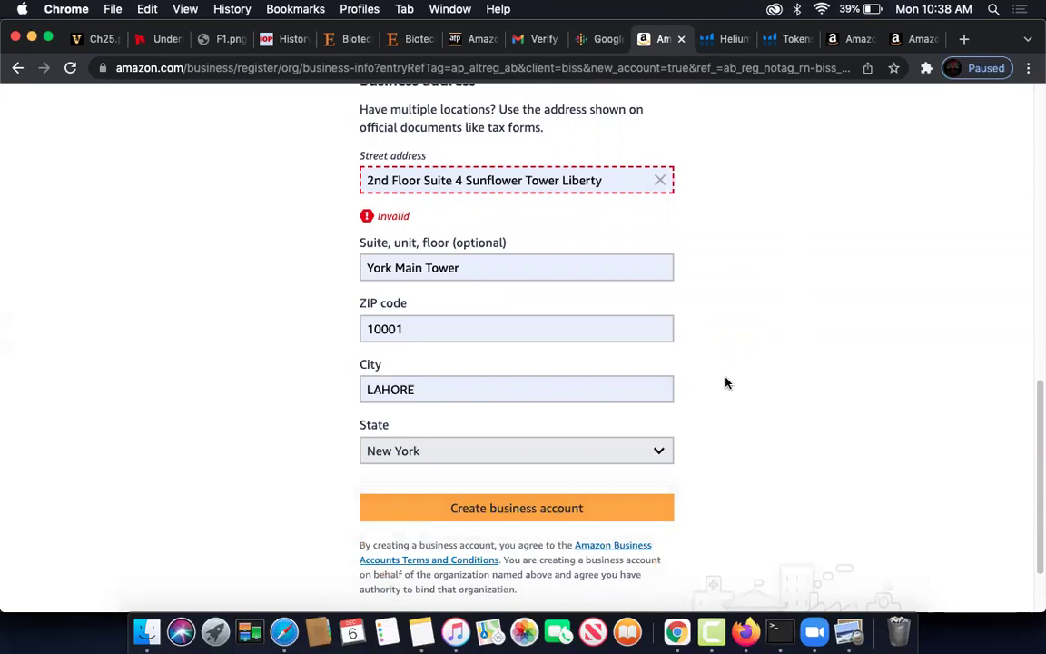
left_click(536, 417)
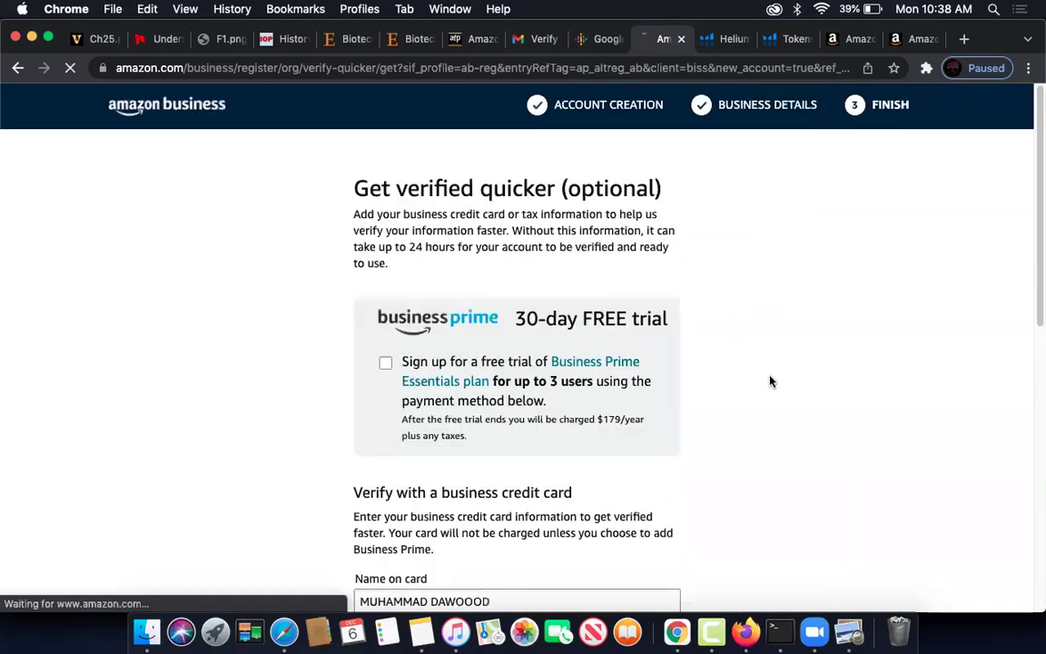
- Review the optional card and tax-ID form, select Card number, and switch to Notes
scroll(770, 345, "down", 1)
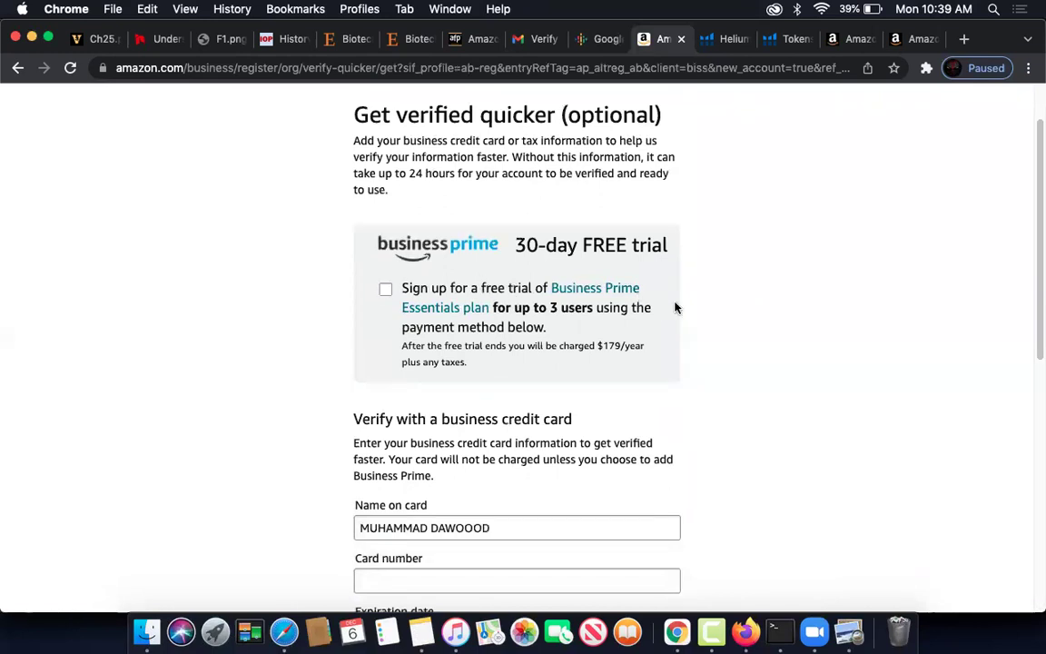
scroll(755, 312, "down", 1)
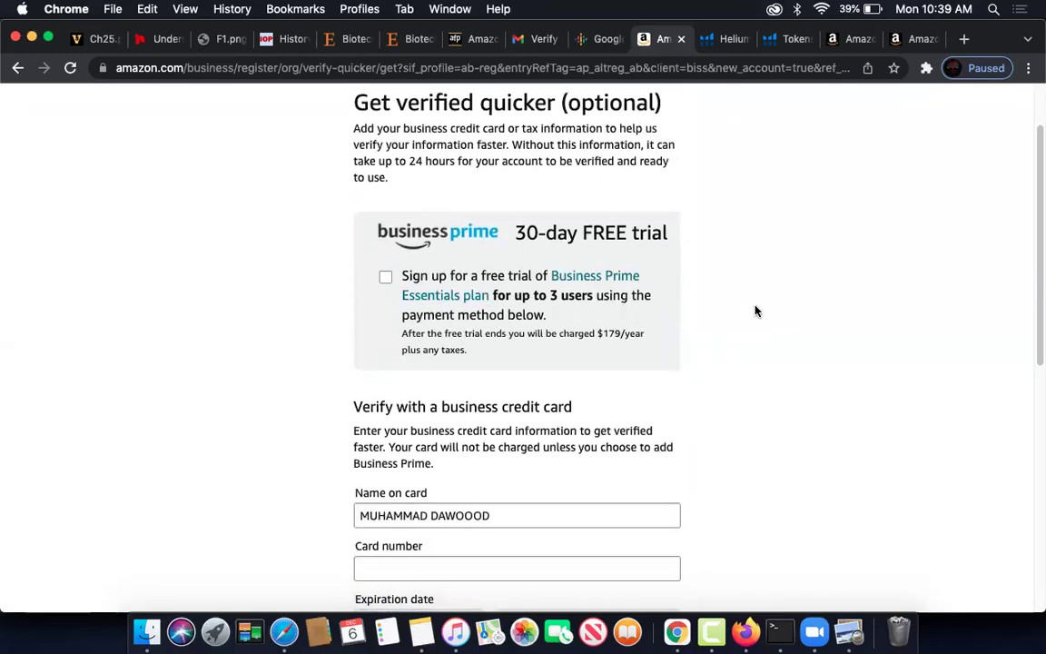
scroll(726, 301, "up", 1)
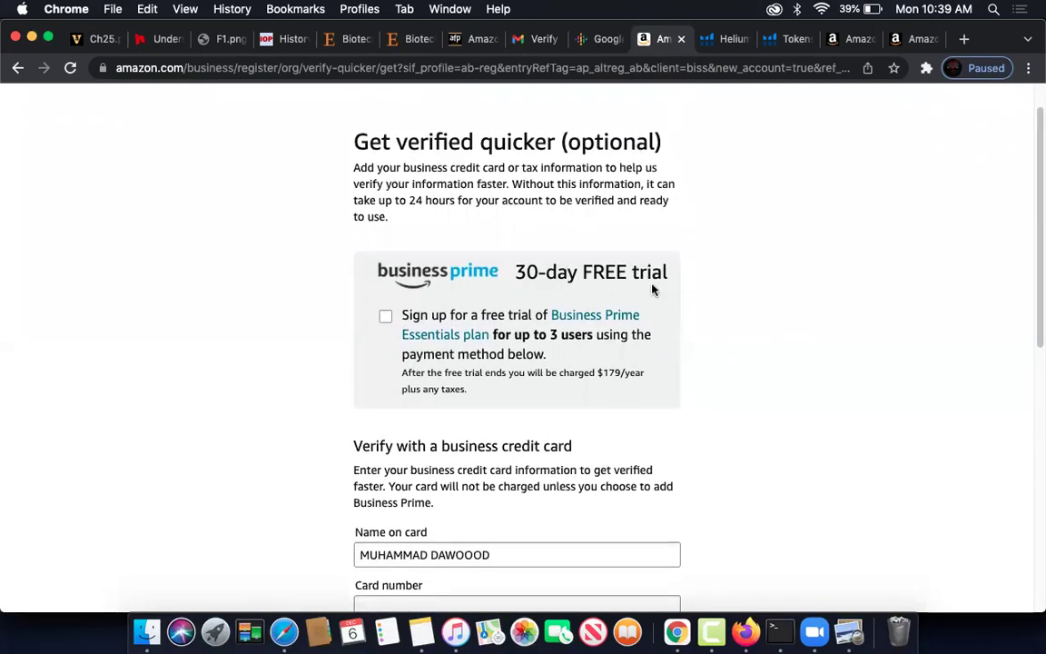
scroll(690, 299, "down", 2)
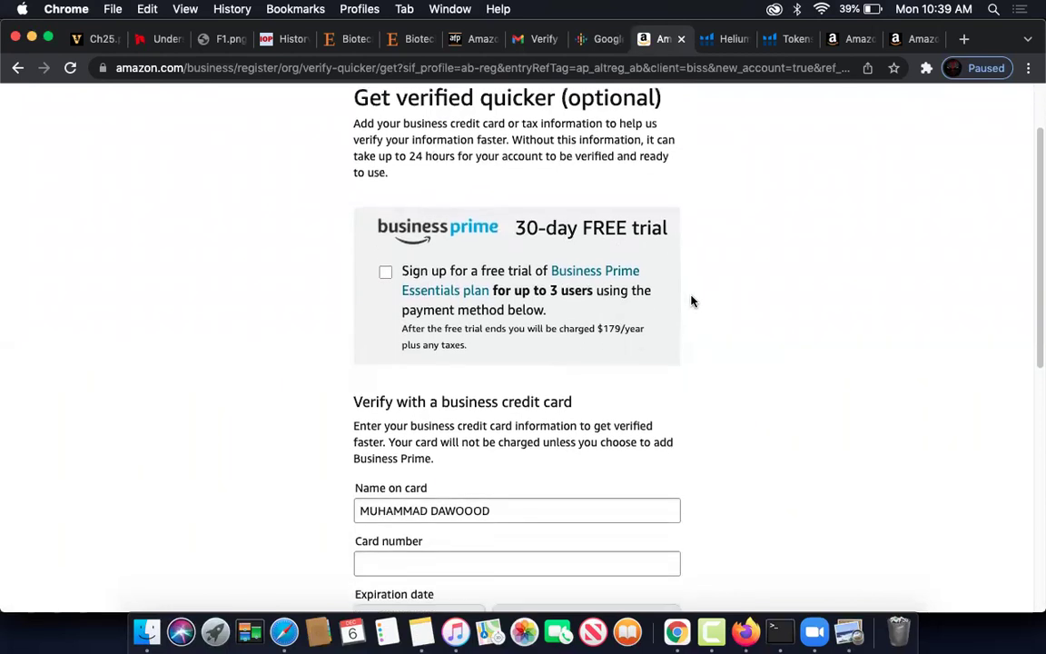
scroll(720, 298, "down", 6)
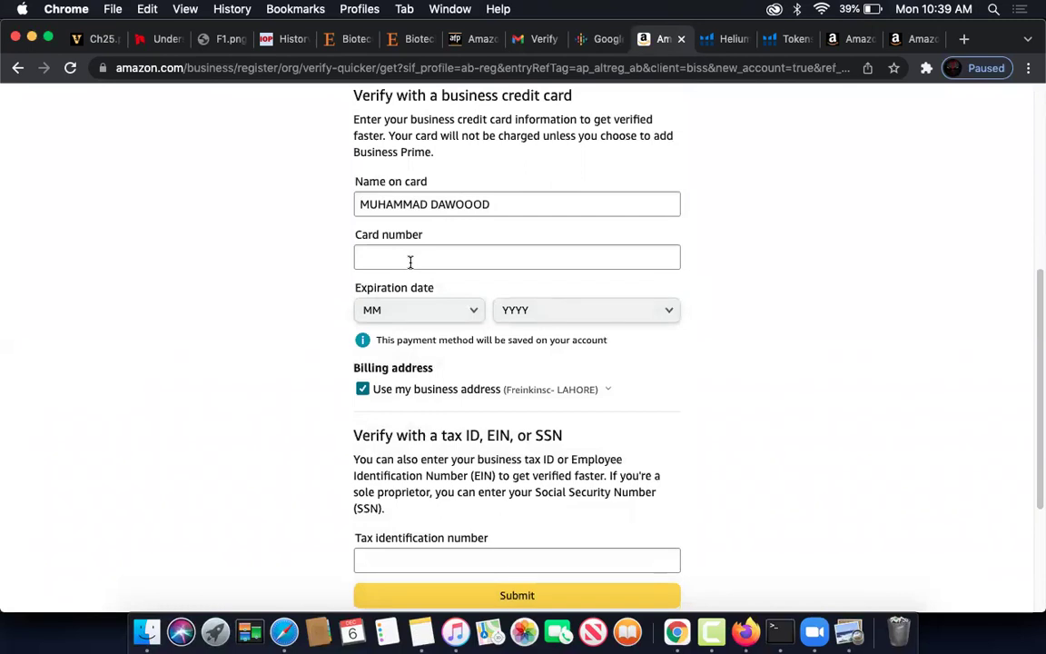
scroll(409, 265, "up", 1)
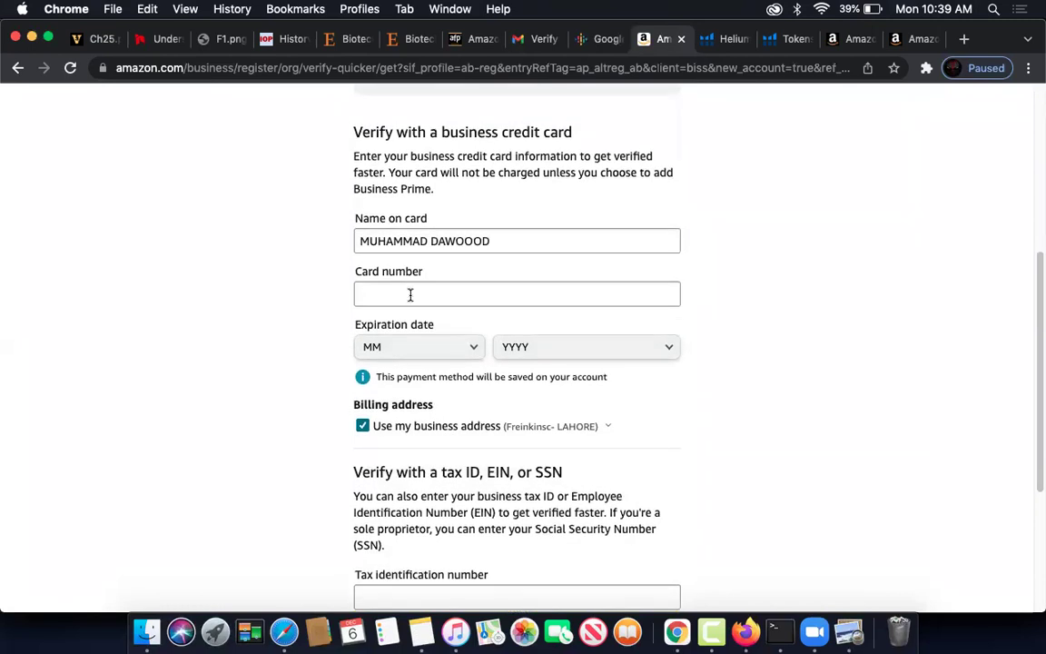
scroll(410, 295, "down", 5)
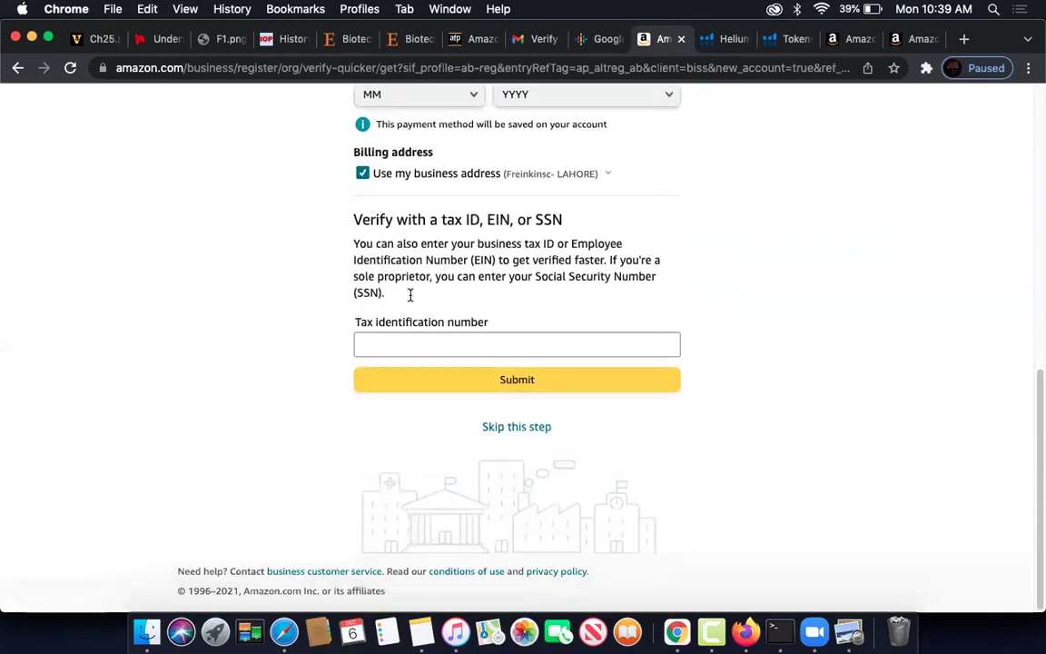
scroll(410, 298, "up", 3)
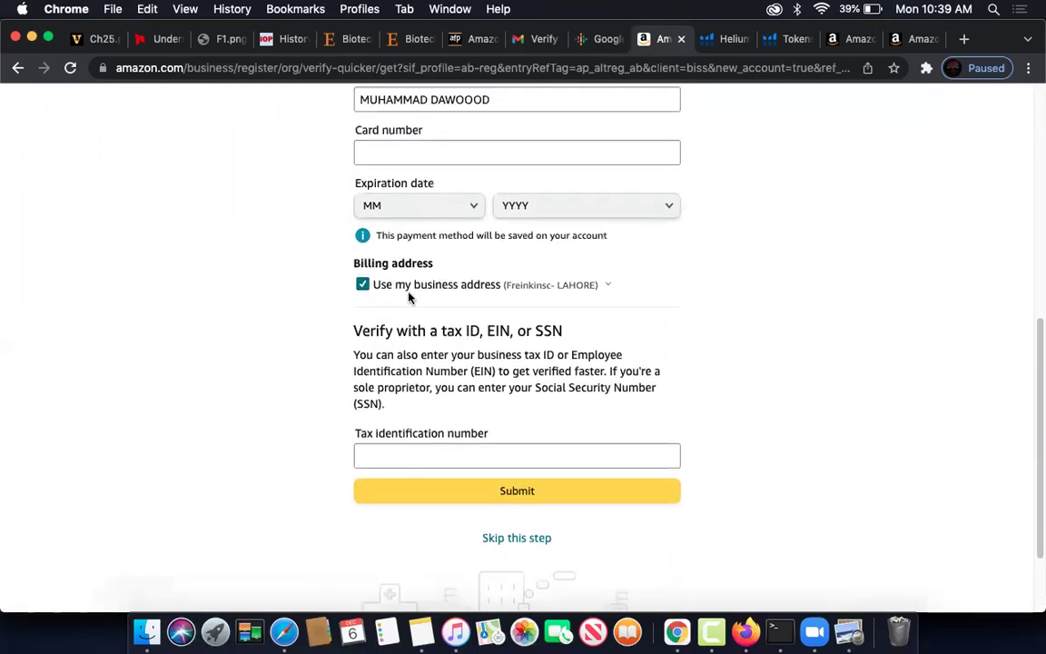
left_click(391, 156)
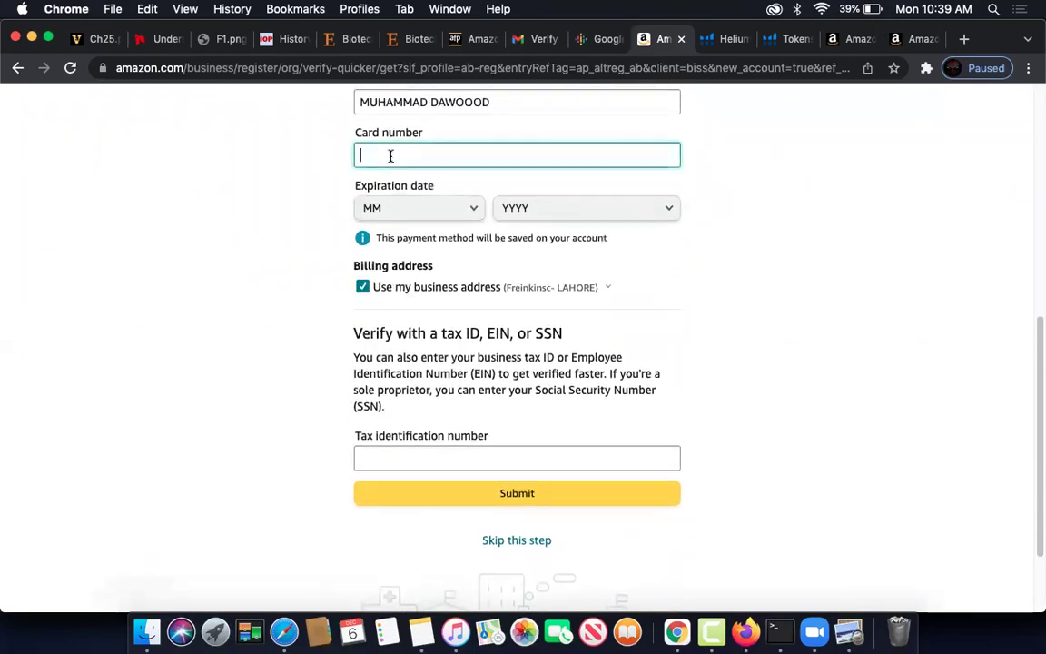
left_click(423, 642)
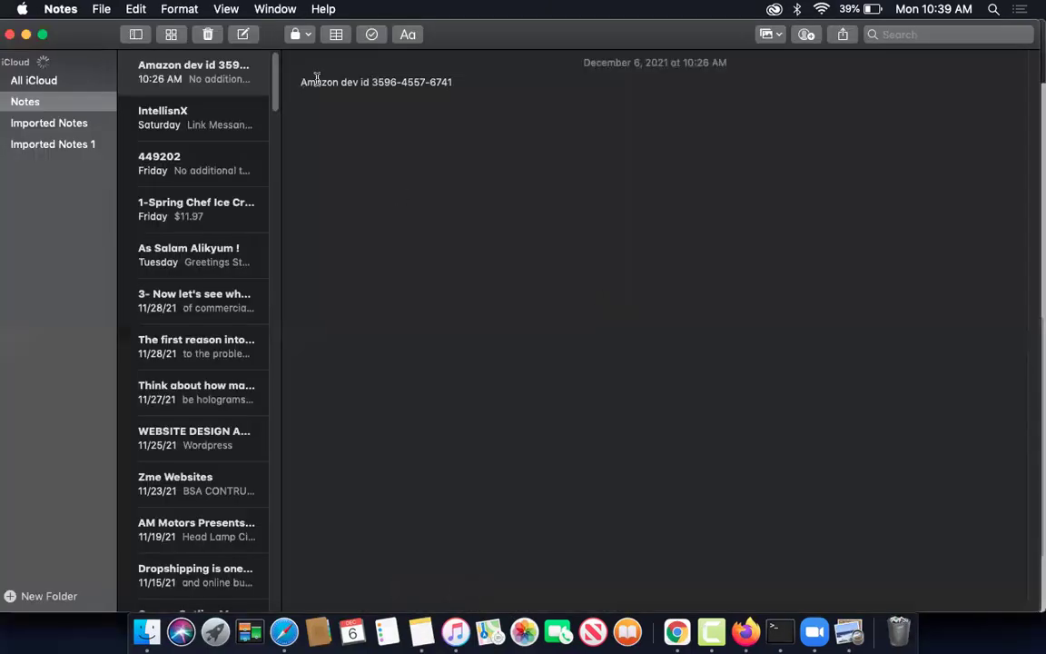
- Search Notes for 'am', copy the card number from the AM Motors note, and return to Chrome
left_click(926, 32)
type("am")
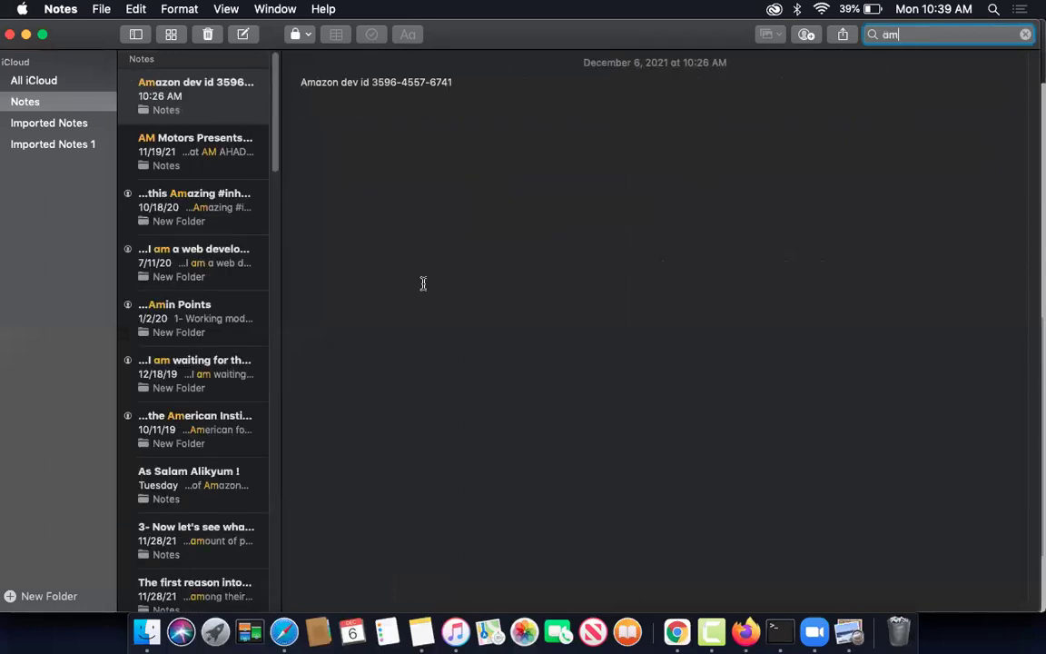
left_click(196, 161)
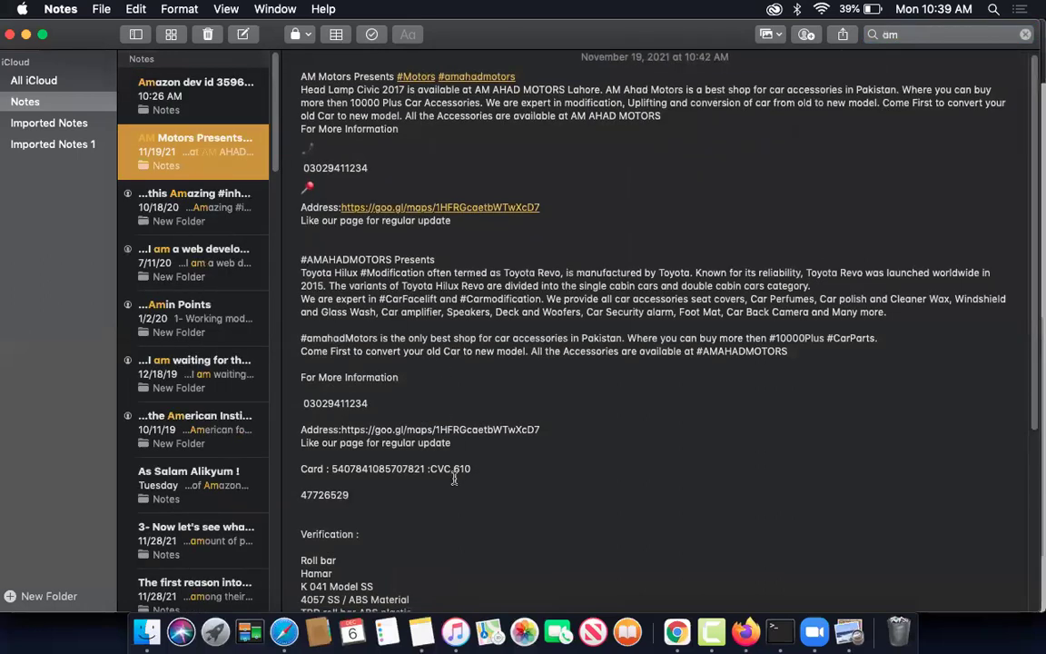
left_click_drag(332, 469, 425, 468)
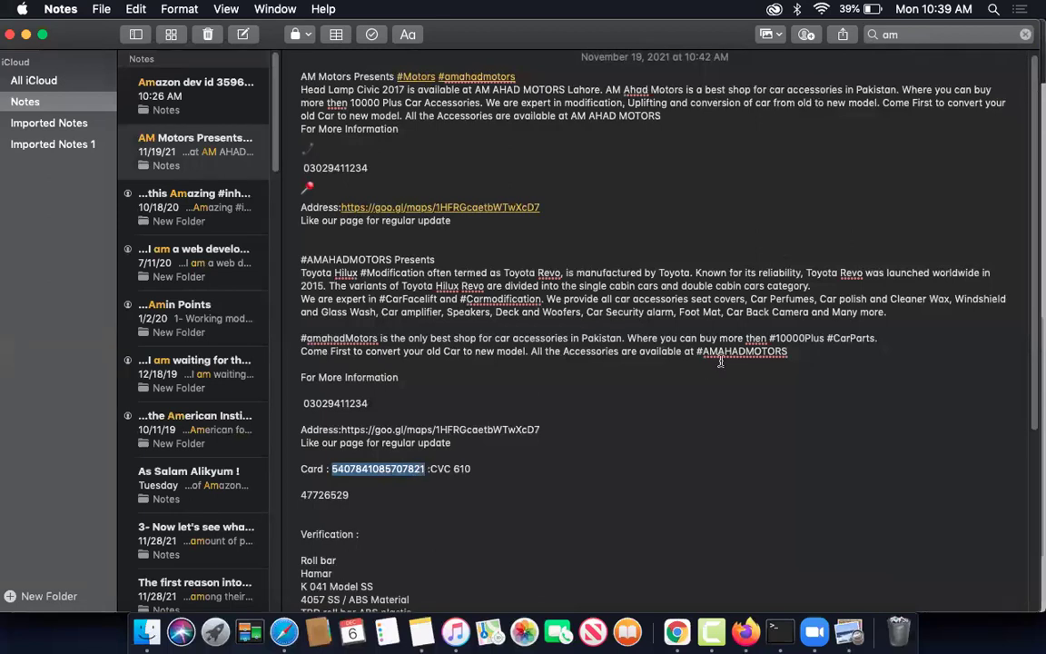
key("super+c")
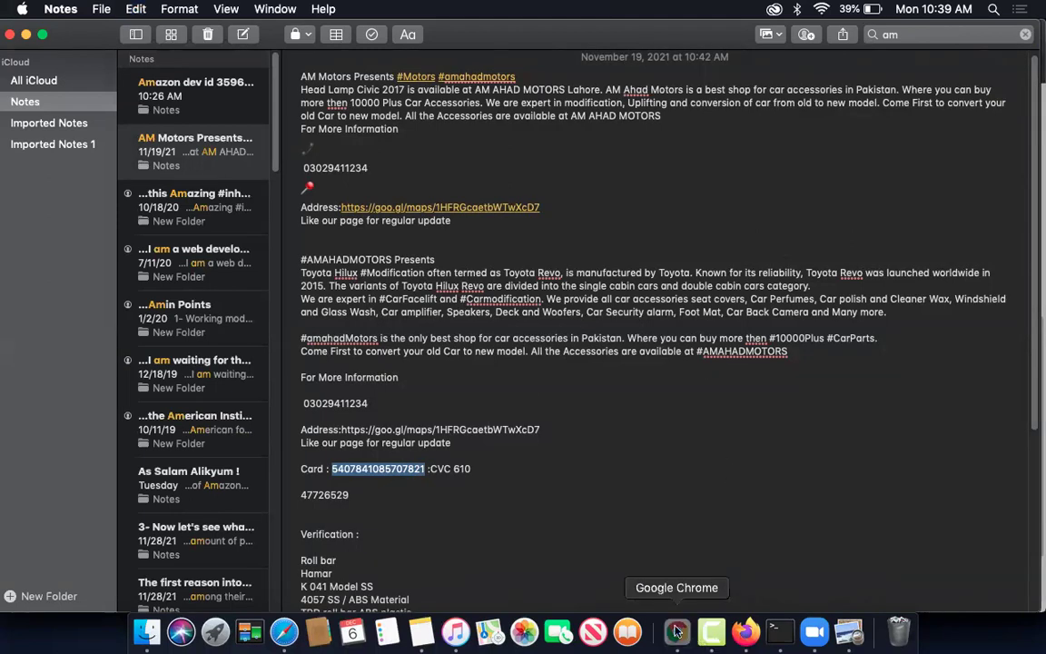
left_click(676, 630)
- Enter the copied card number with a 03/2022 expiry, submit verification, and decline saving the card
key("super+v")
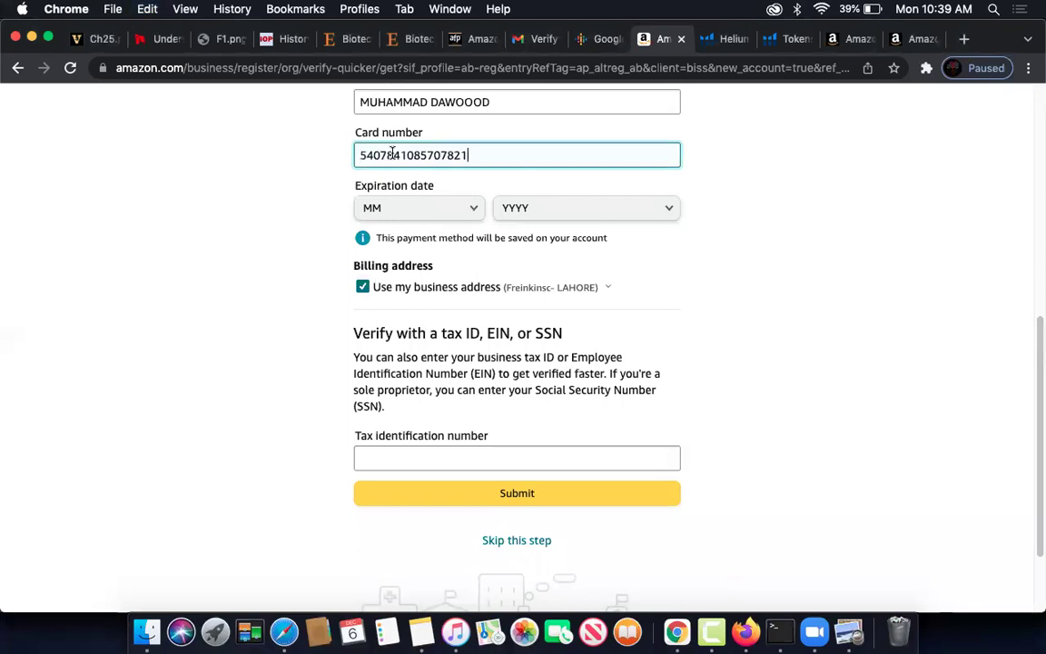
left_click(419, 211)
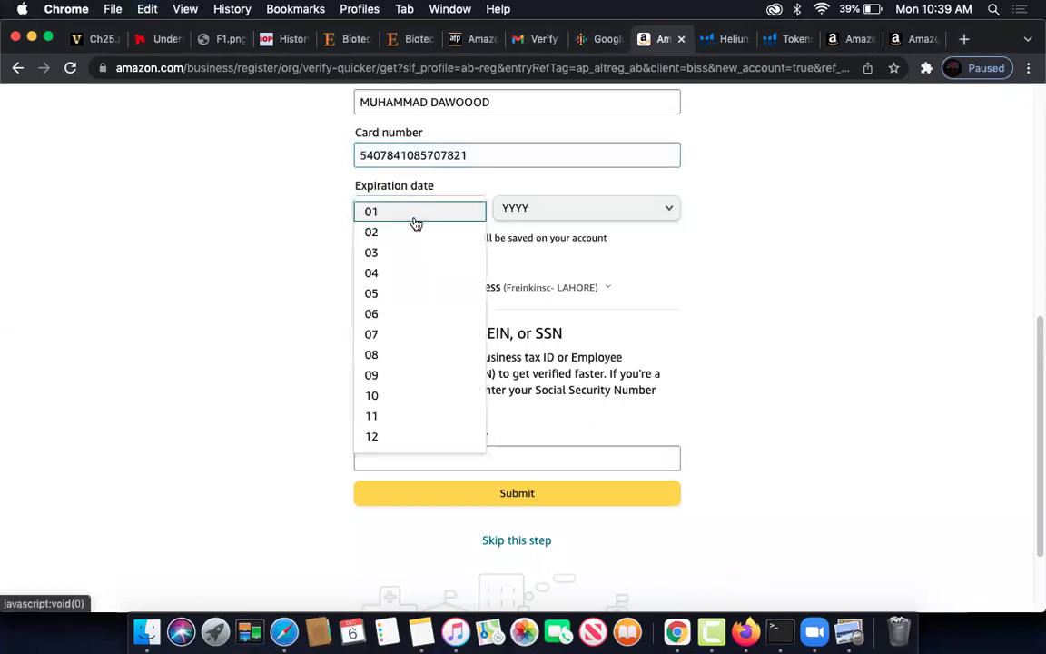
left_click(408, 252)
left_click(553, 207)
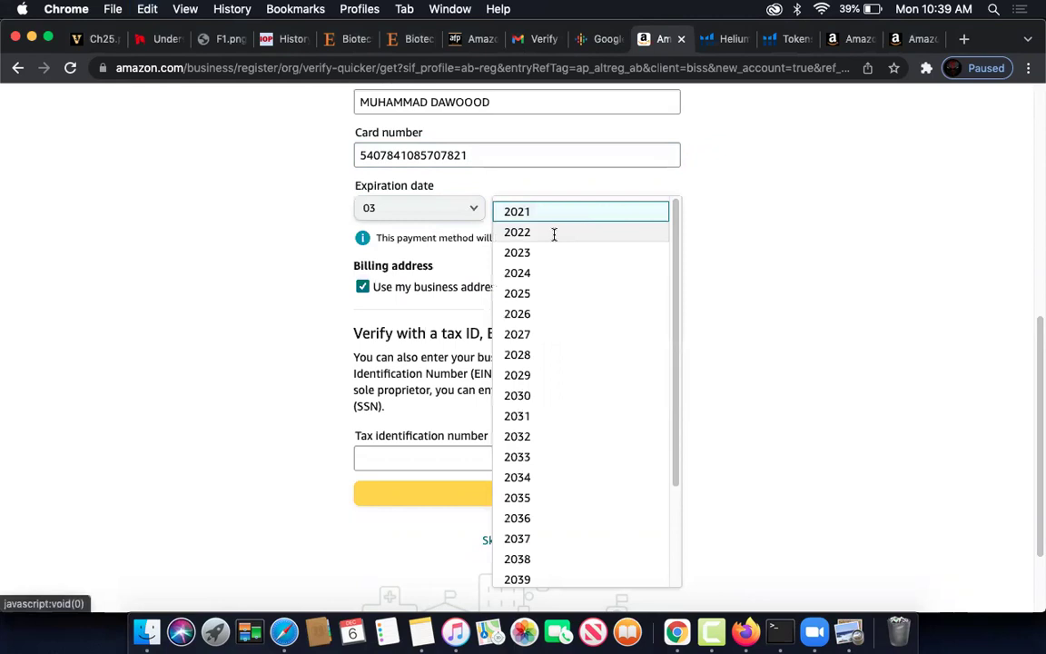
left_click(553, 233)
scroll(443, 381, "down", 2)
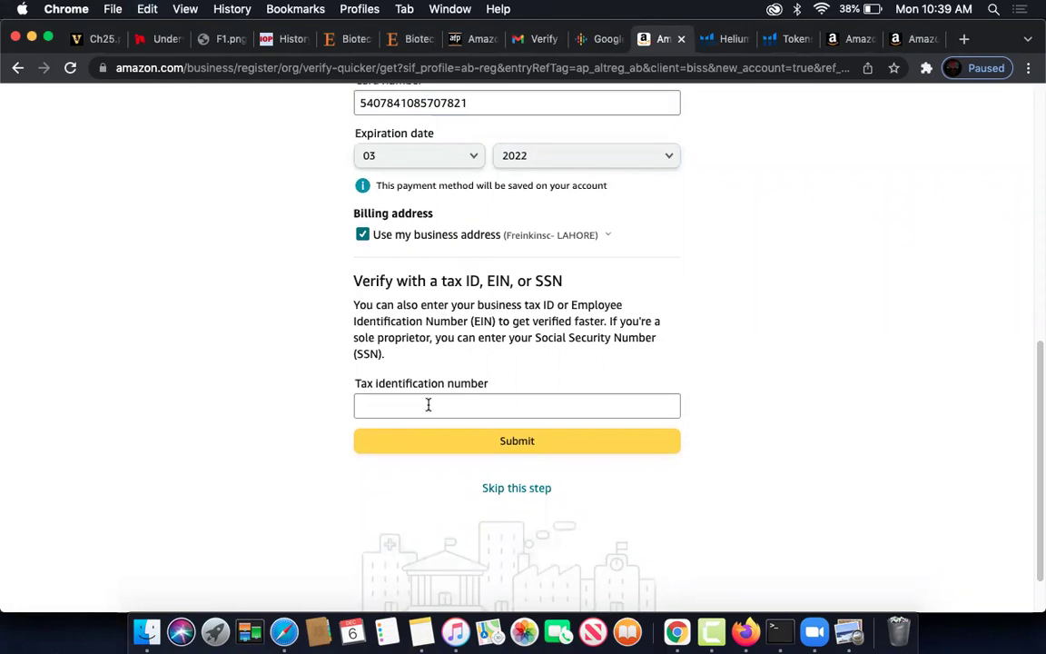
left_click(485, 440)
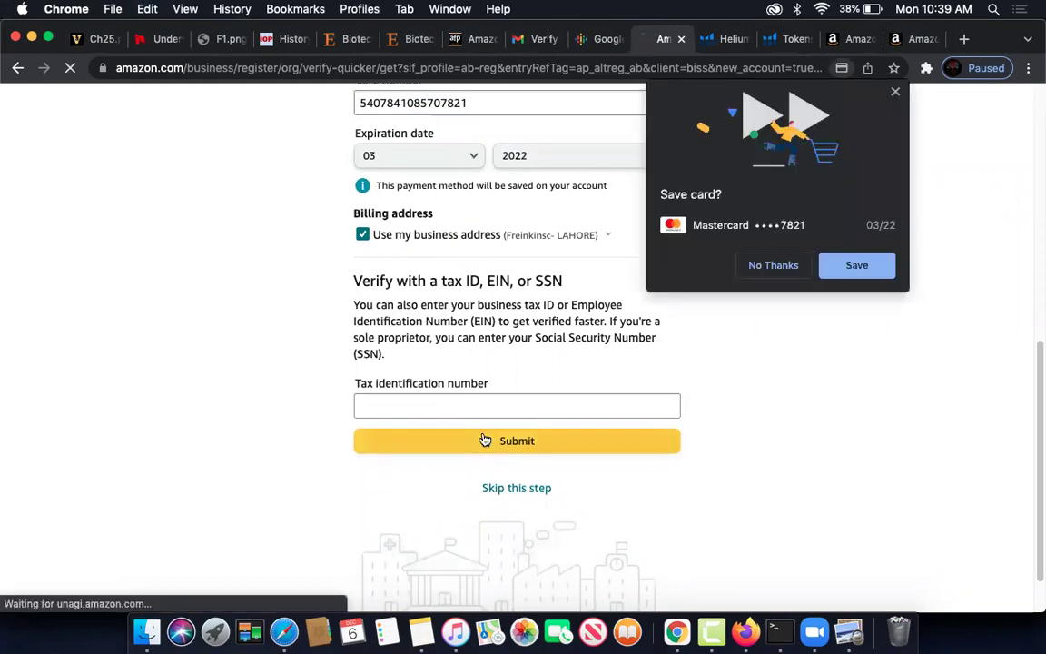
left_click(770, 265)
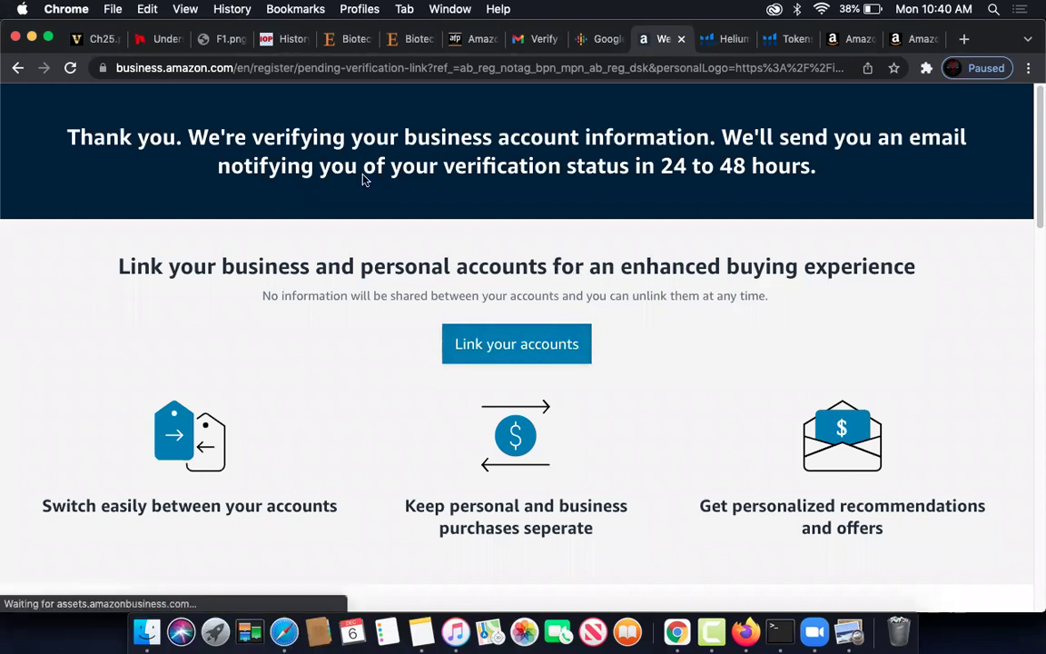
- Scroll through the verification-pending page and return to the top
scroll(611, 216, "down", 10)
scroll(609, 215, "down", 8)
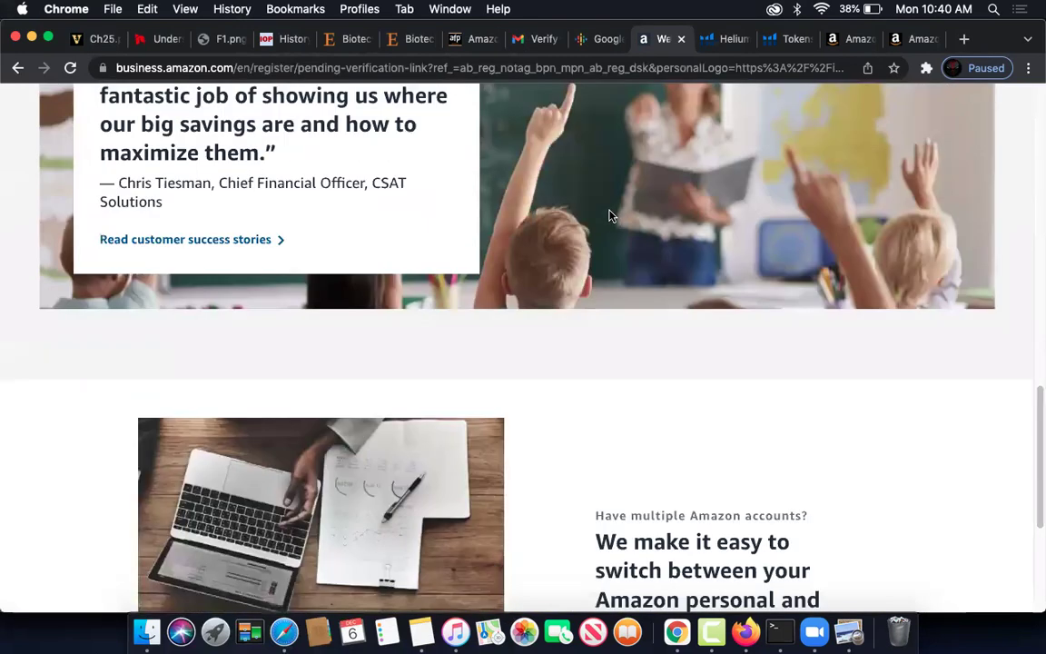
scroll(566, 202, "up", 12)
scroll(566, 198, "up", 3)
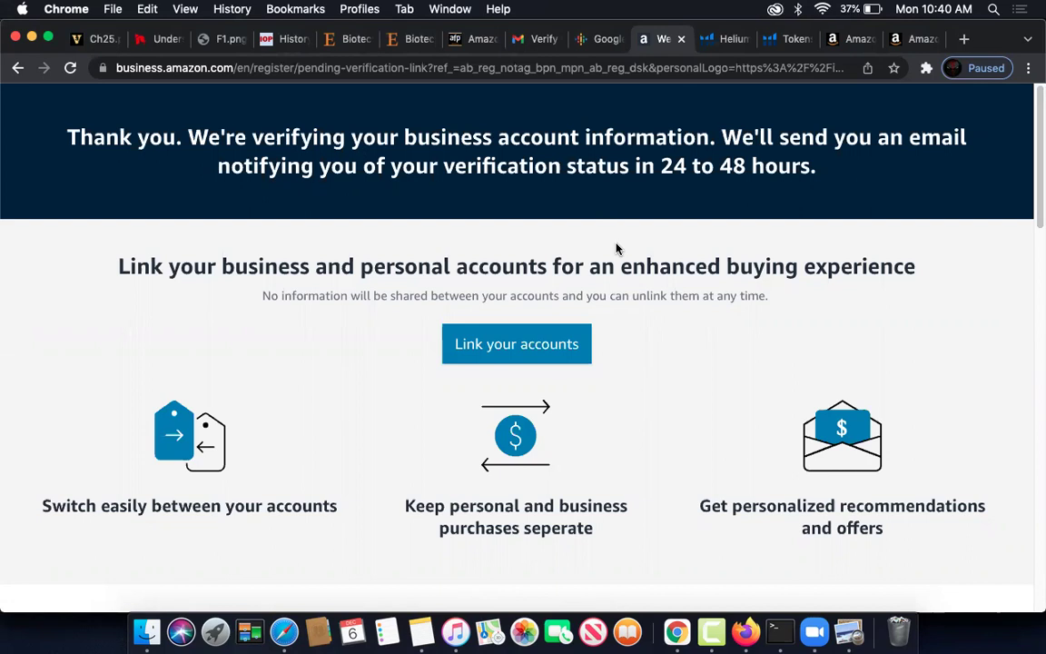
- Link the personal Amazon account to the business account, then go to Your Amazon.com
left_click(505, 360)
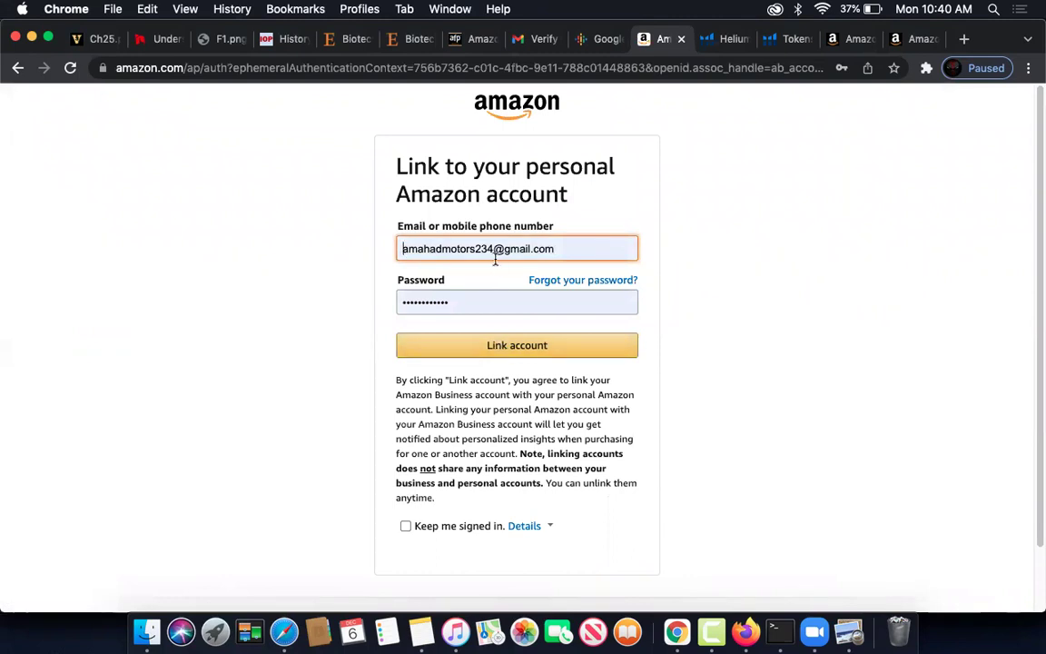
left_click(496, 349)
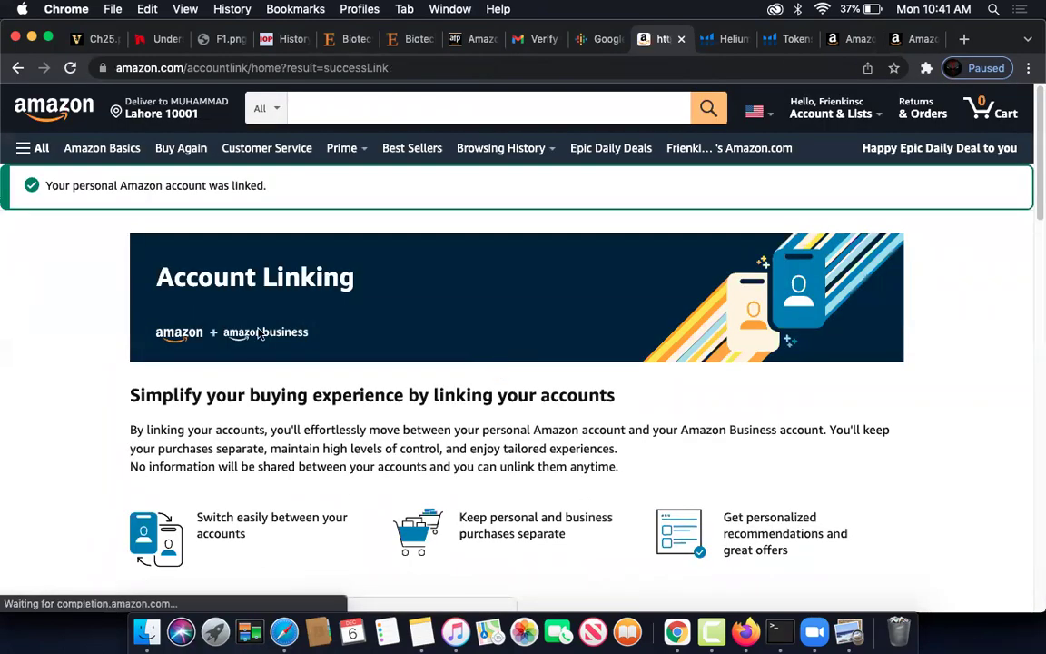
scroll(112, 338, "down", 5)
scroll(102, 337, "down", 4)
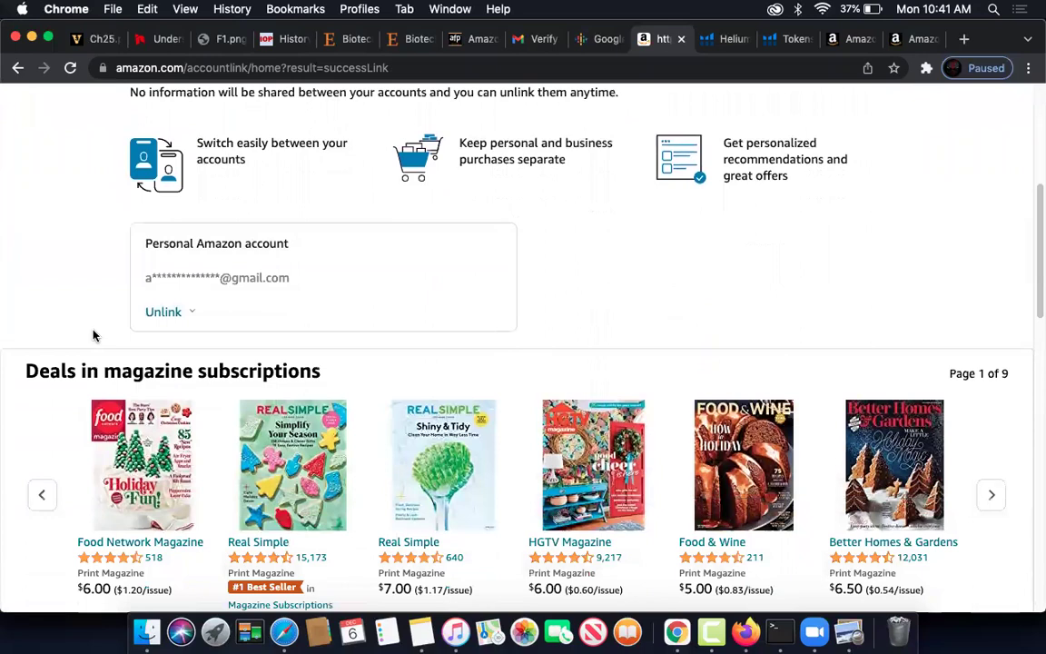
scroll(107, 336, "up", 10)
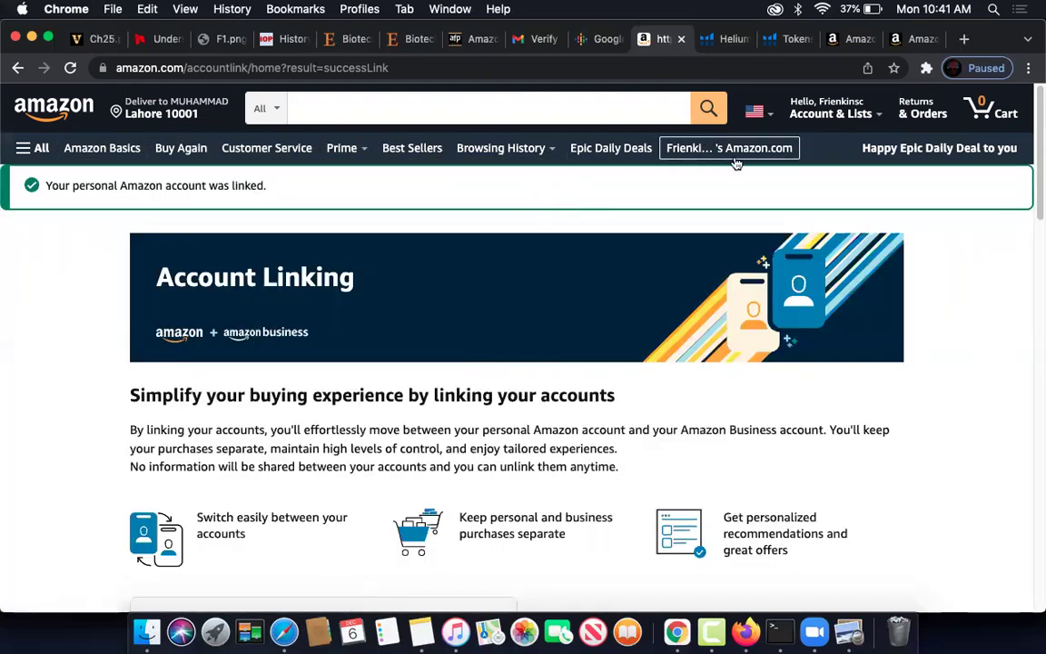
left_click(726, 152)
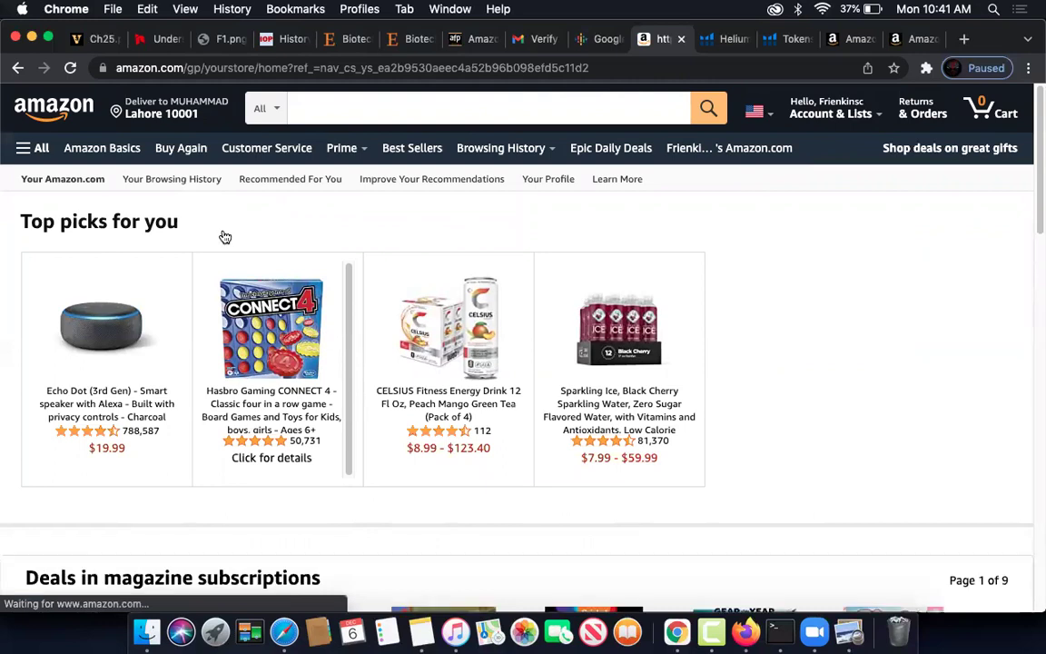
- Reload Your Amazon.com, skim the Top picks, and browse then close the All department menu
left_click(72, 185)
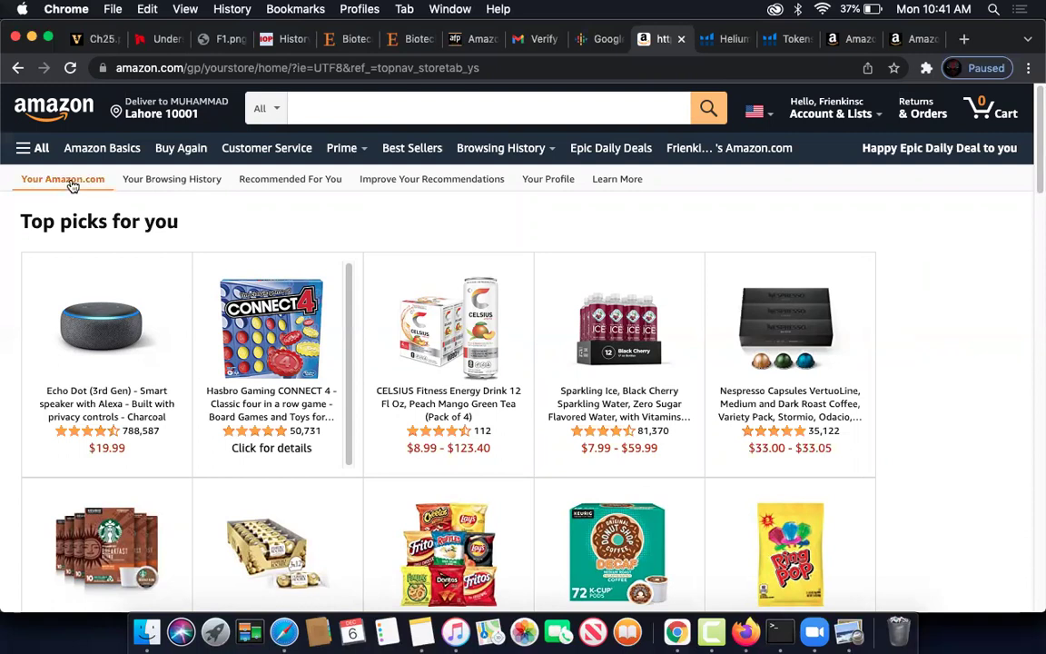
left_click(73, 185)
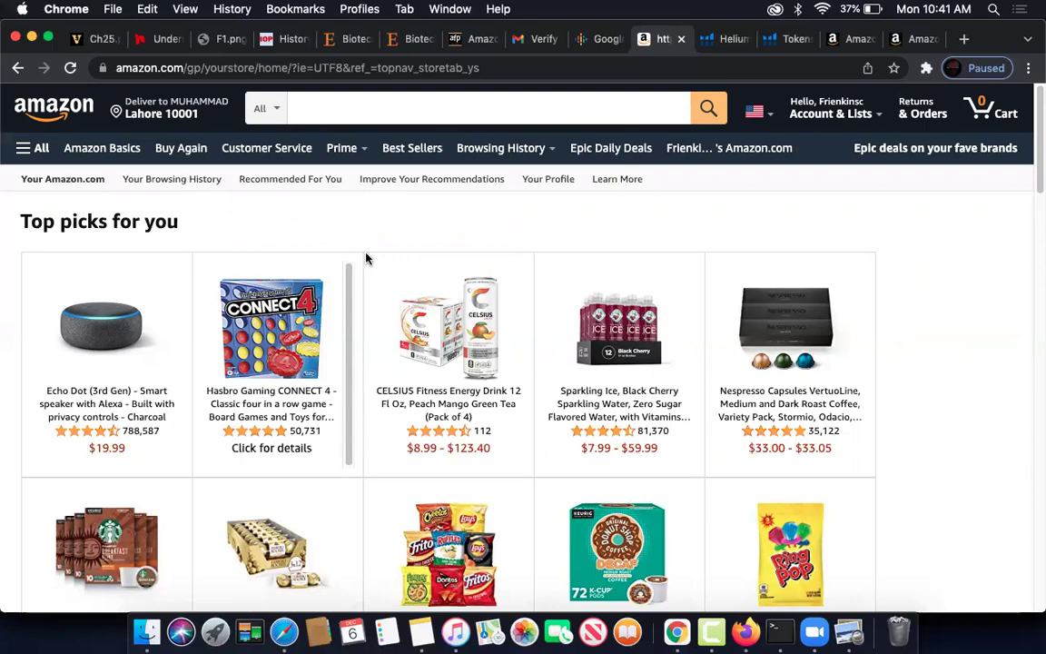
scroll(355, 256, "down", 10)
scroll(357, 257, "up", 10)
left_click(36, 148)
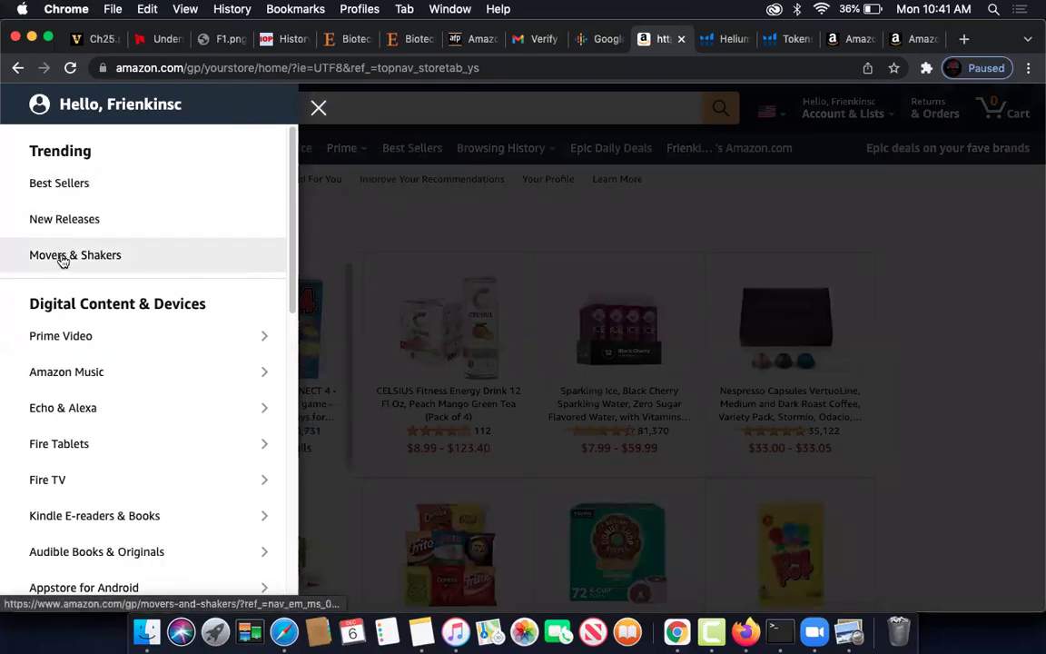
scroll(64, 262, "down", 3)
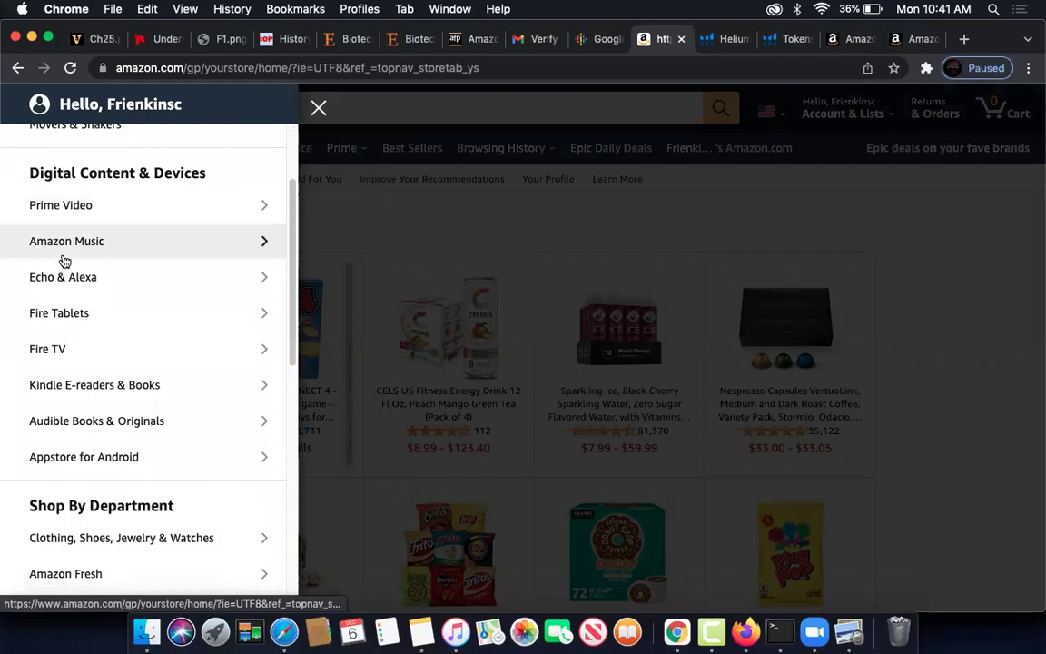
scroll(63, 262, "up", 3)
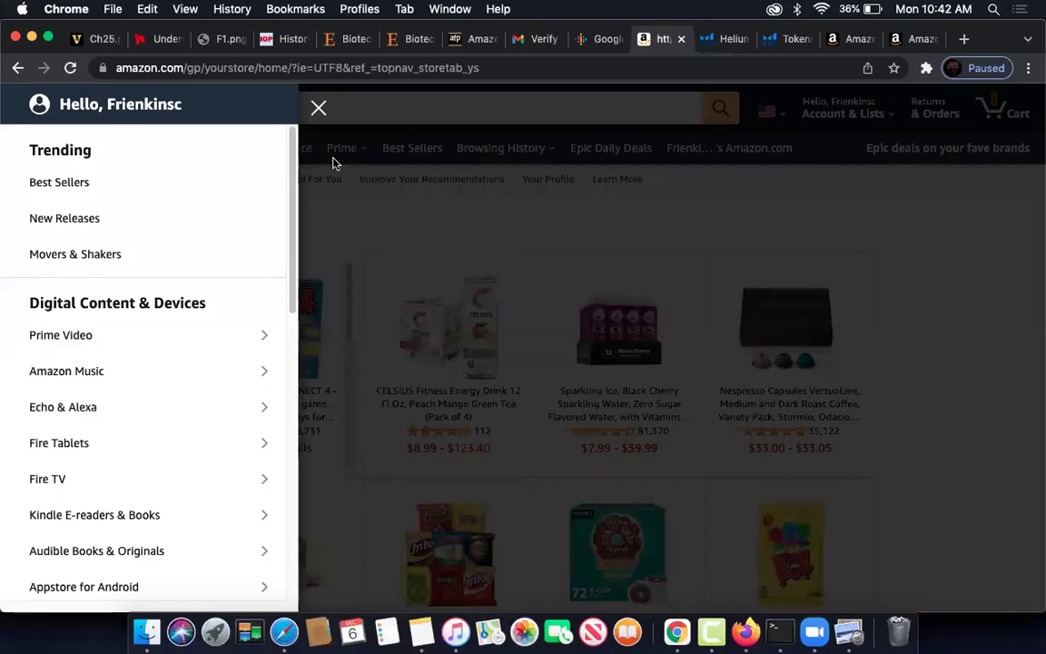
left_click(317, 107)
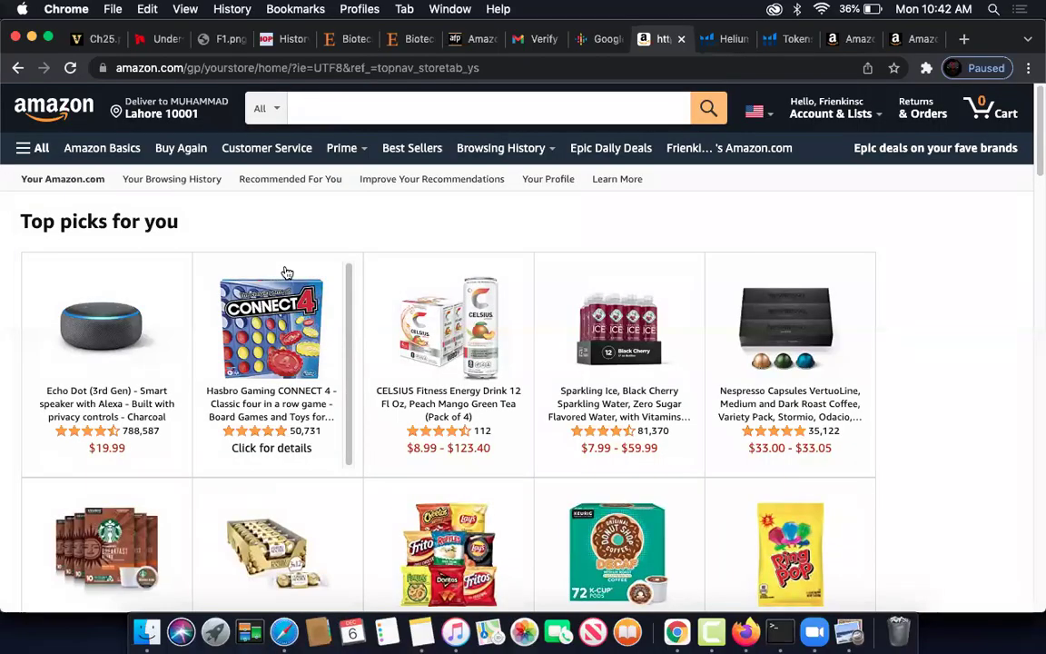
- Scroll the Top picks again, click into the search box, then switch to the Helium 10 tab
scroll(367, 299, "down", 1)
scroll(367, 299, "down", 10)
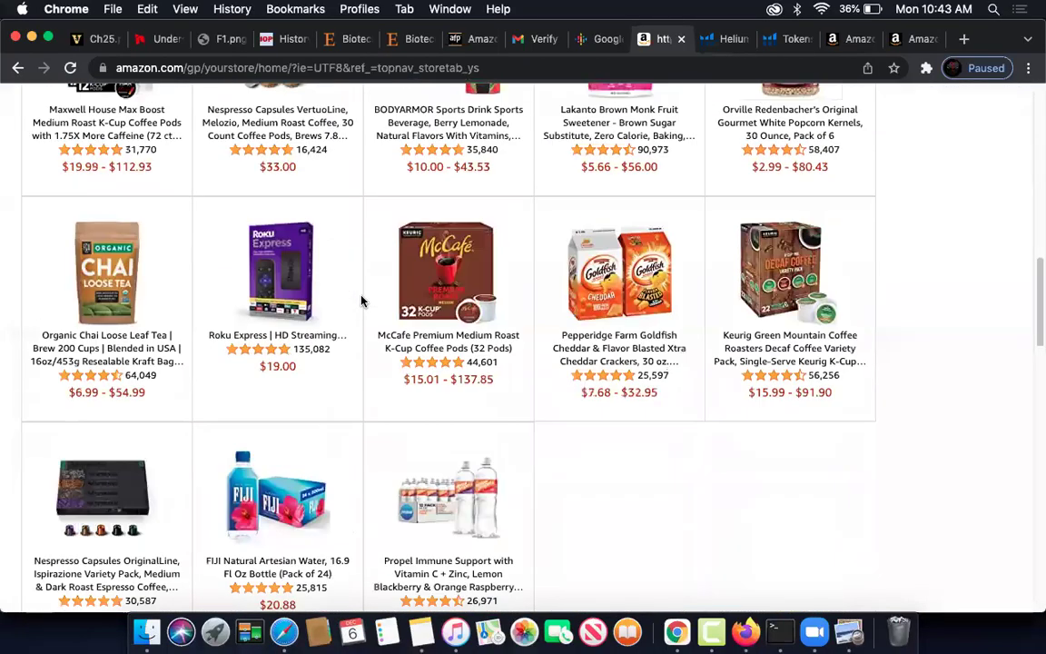
scroll(361, 300, "down", 3)
scroll(362, 299, "up", 15)
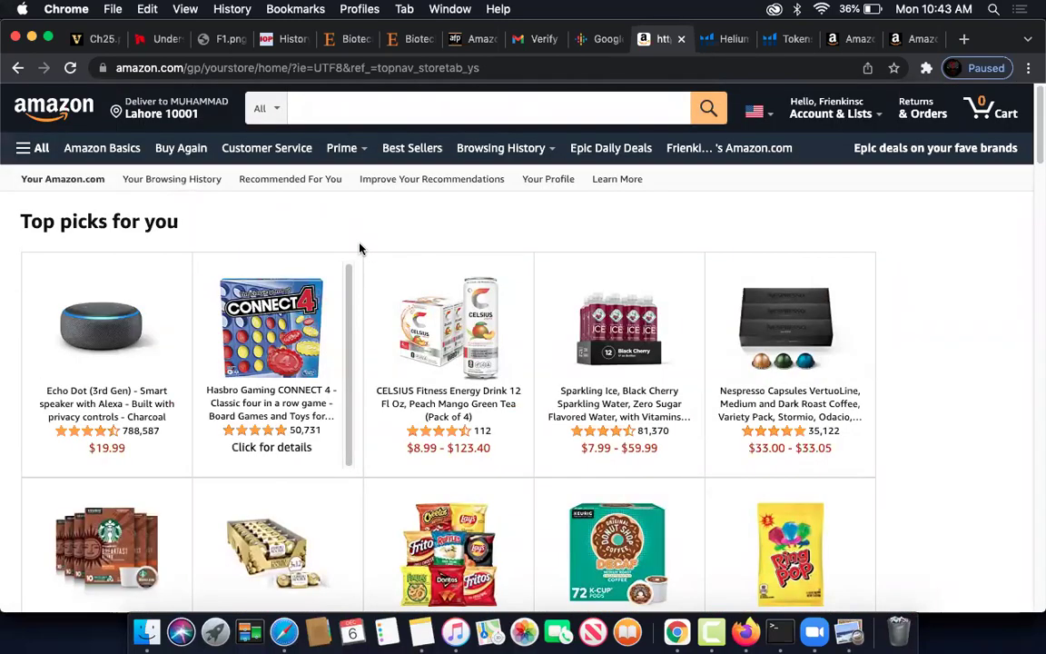
left_click(355, 105)
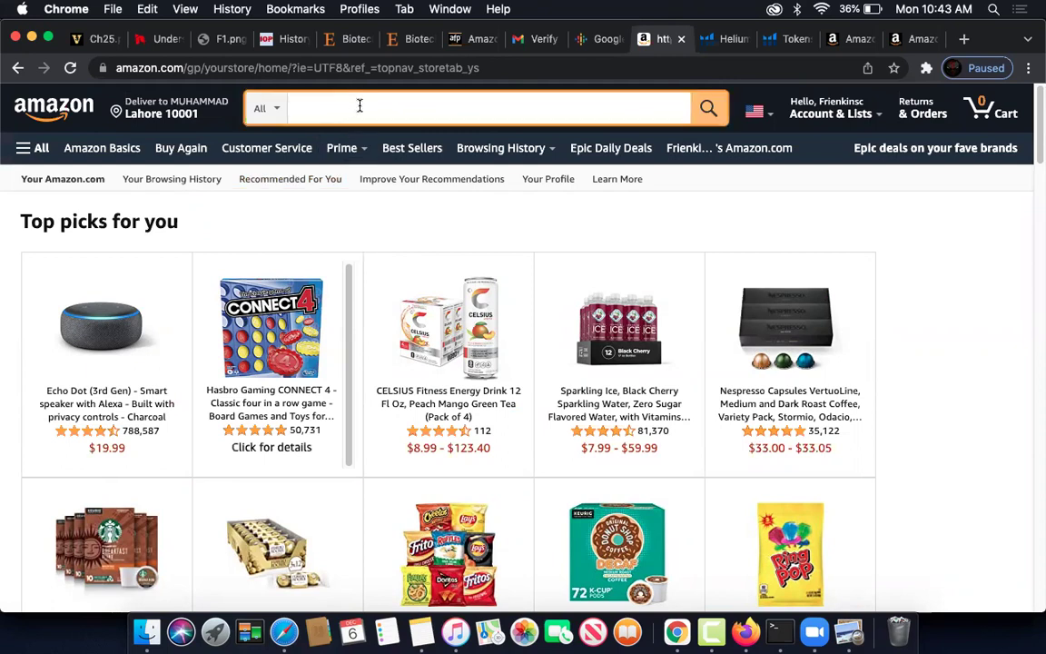
left_click(723, 38)
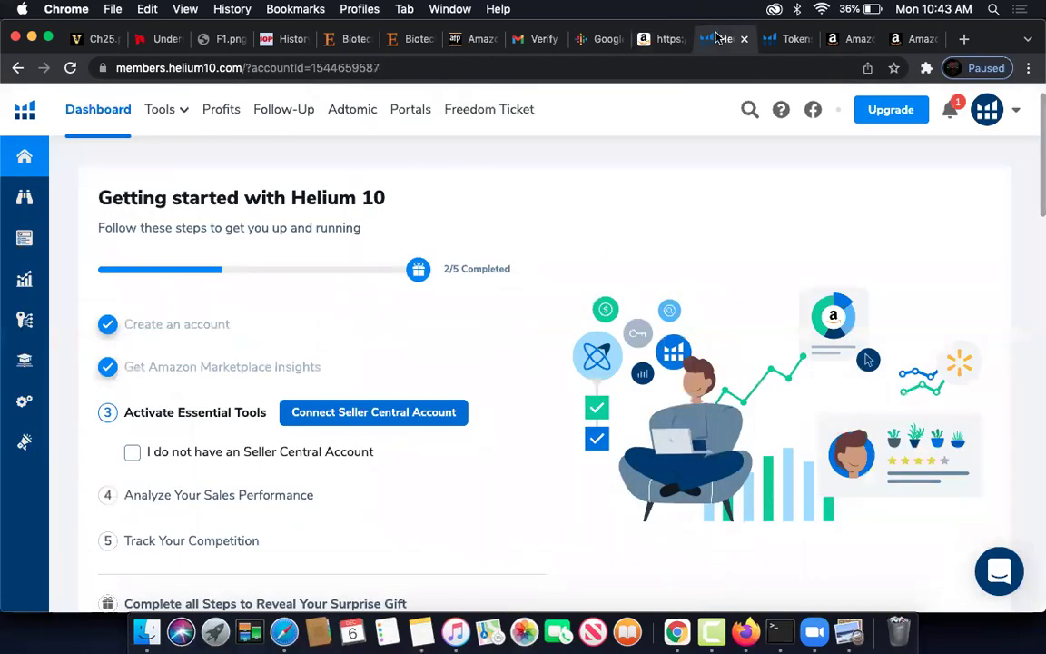
- Open Frankenstein from the Helium 10 Tools menu and scroll through its keyword boxes and output settings
left_click(178, 116)
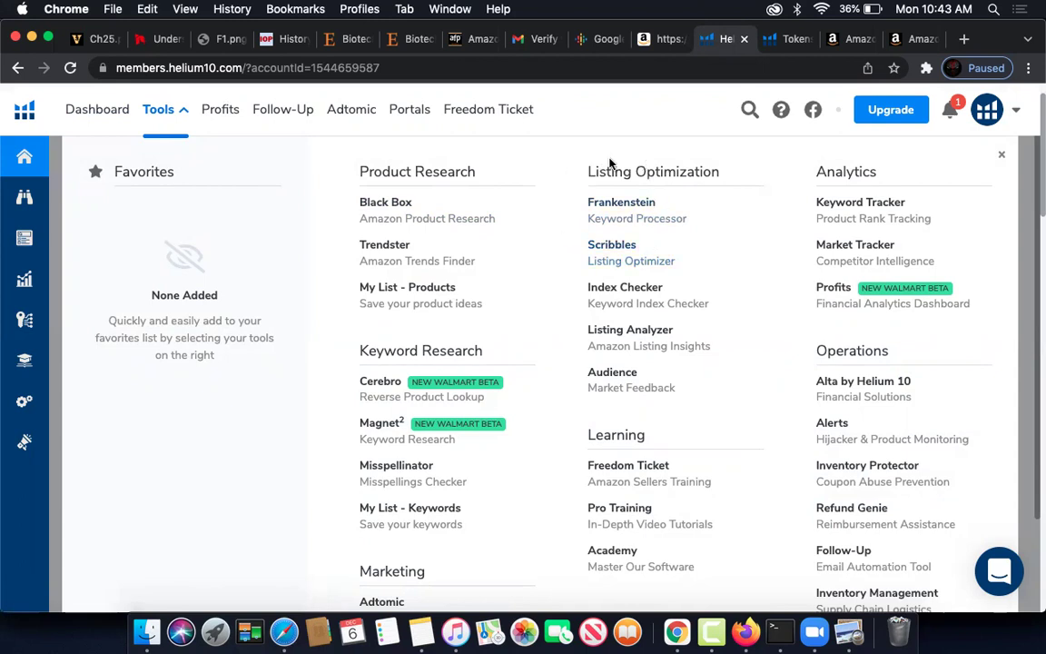
left_click(630, 211)
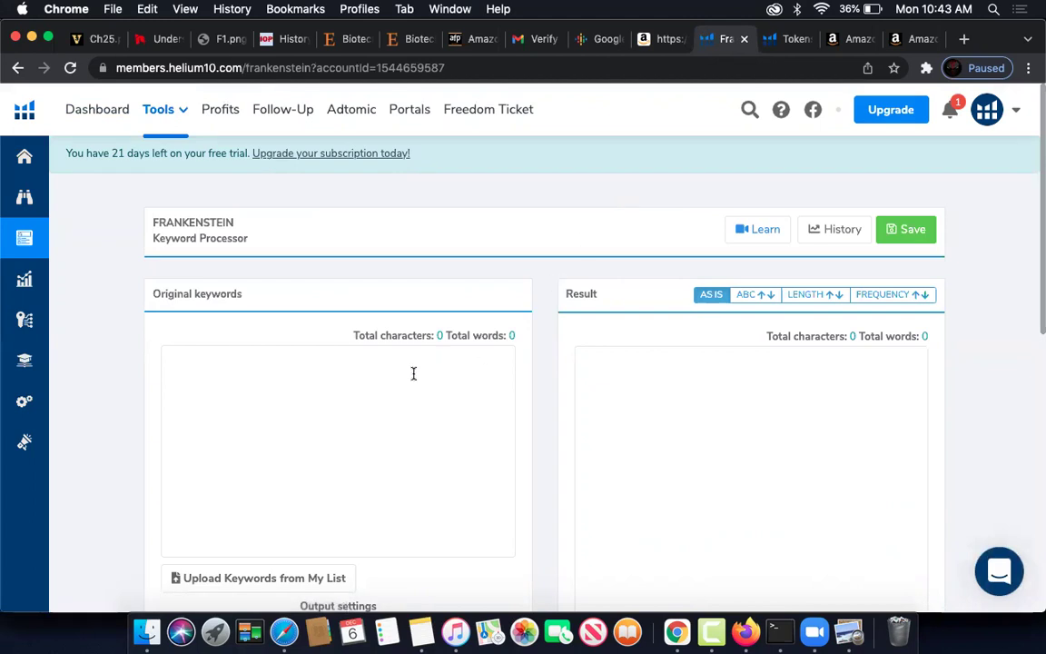
scroll(356, 363, "down", 5)
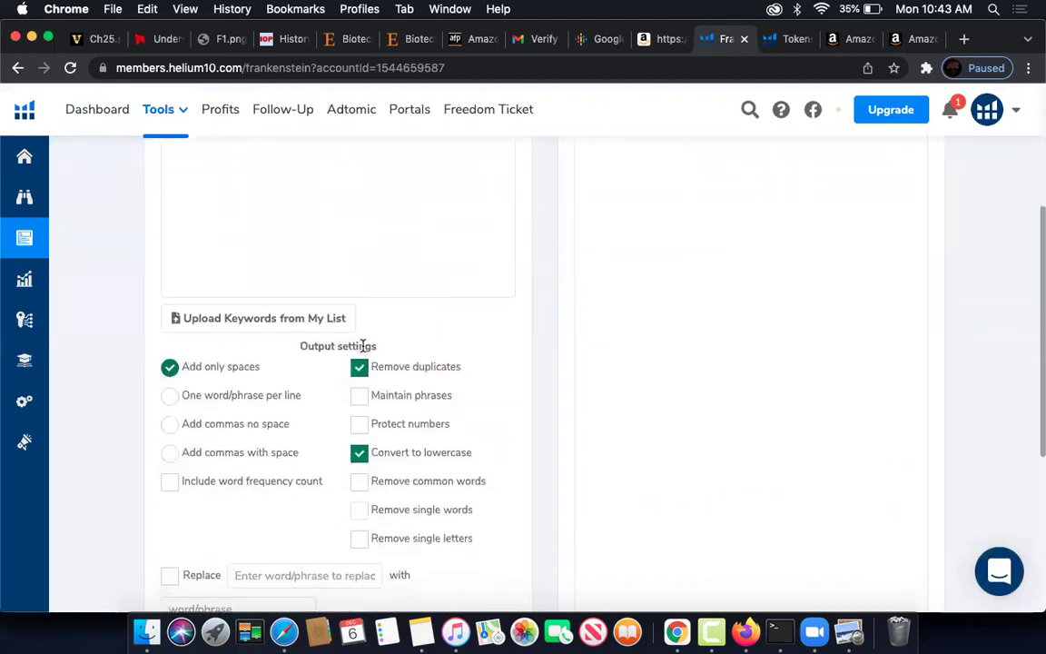
scroll(363, 350, "down", 5)
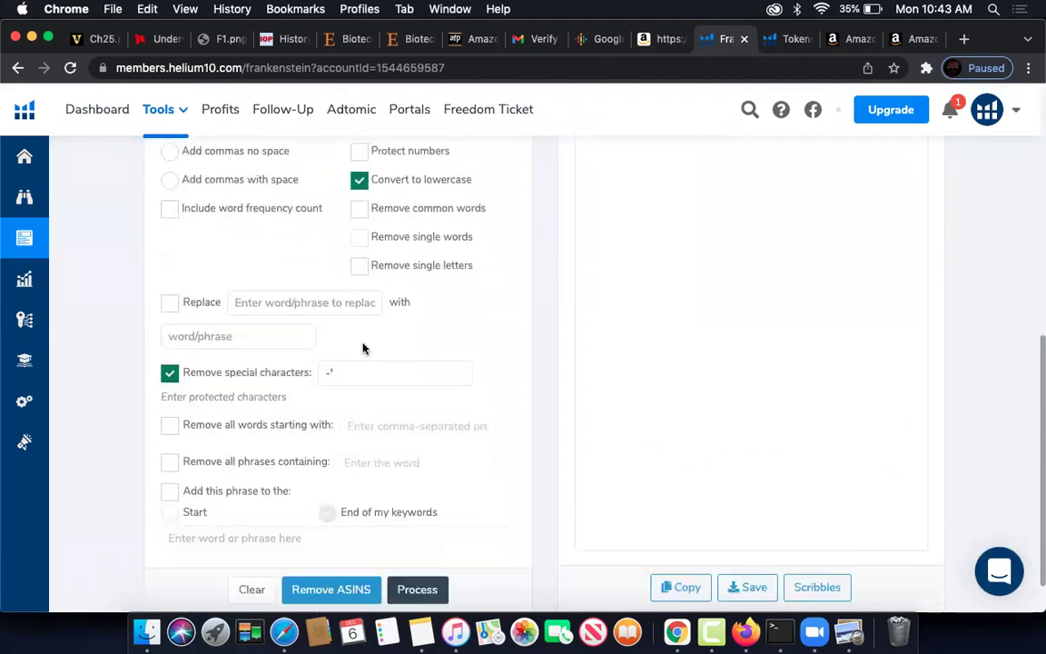
scroll(362, 348, "up", 10)
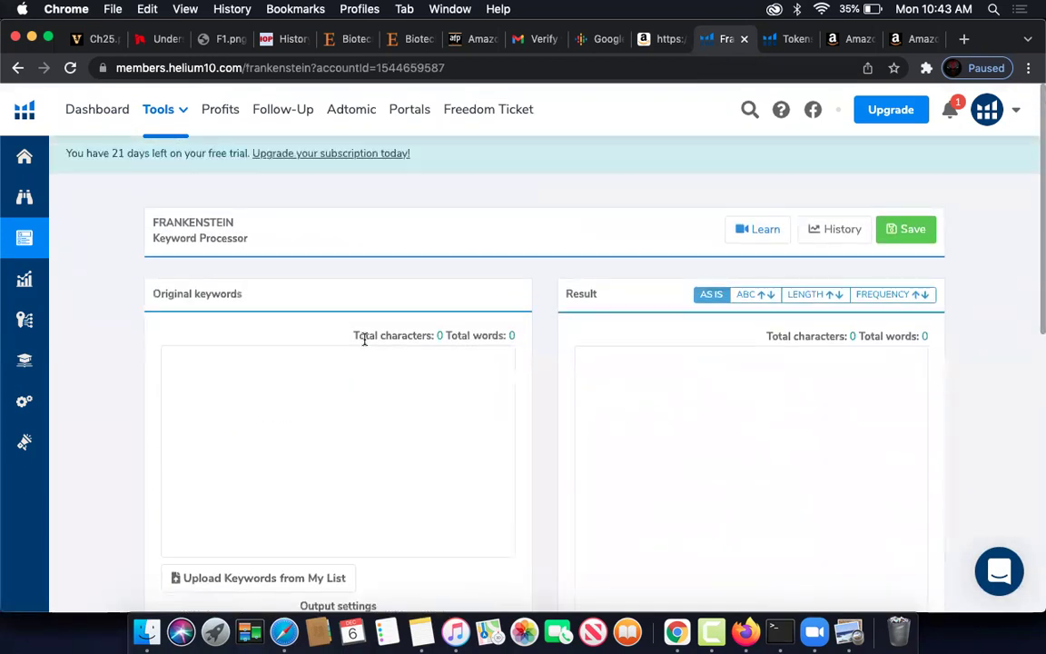
- Open Black Box and switch its marketplace from amazon.ca to amazon.com
left_click(177, 119)
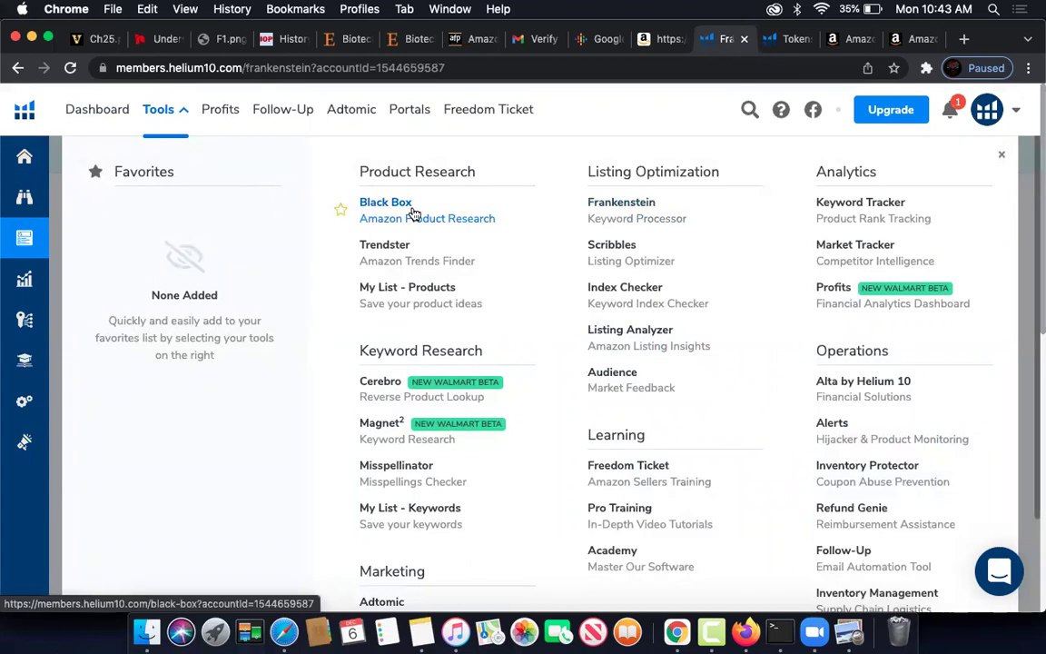
left_click(413, 212)
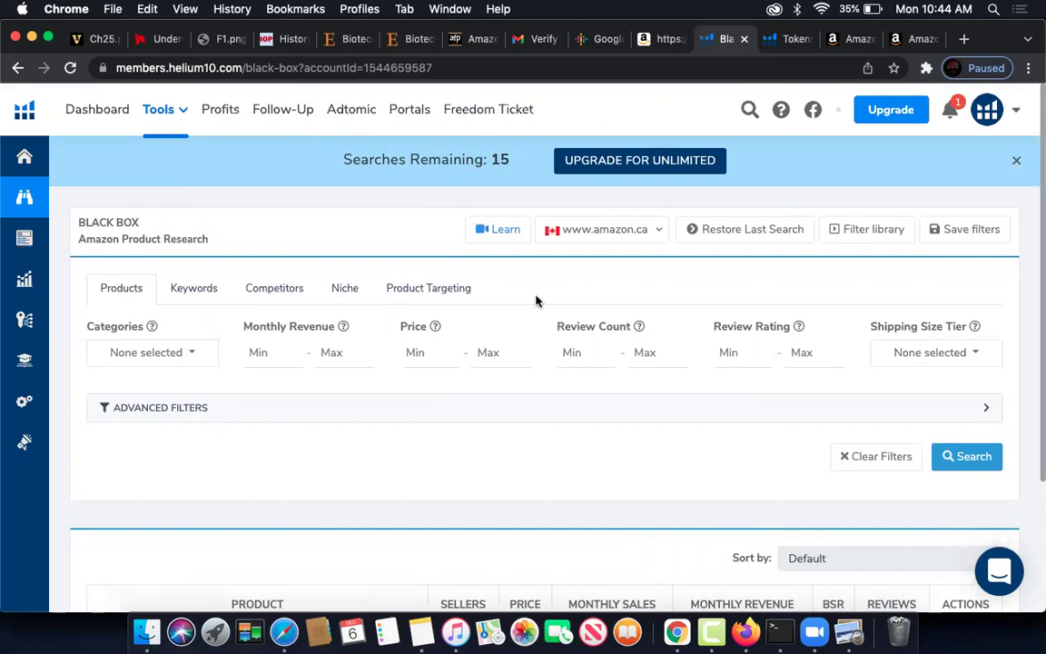
left_click(656, 234)
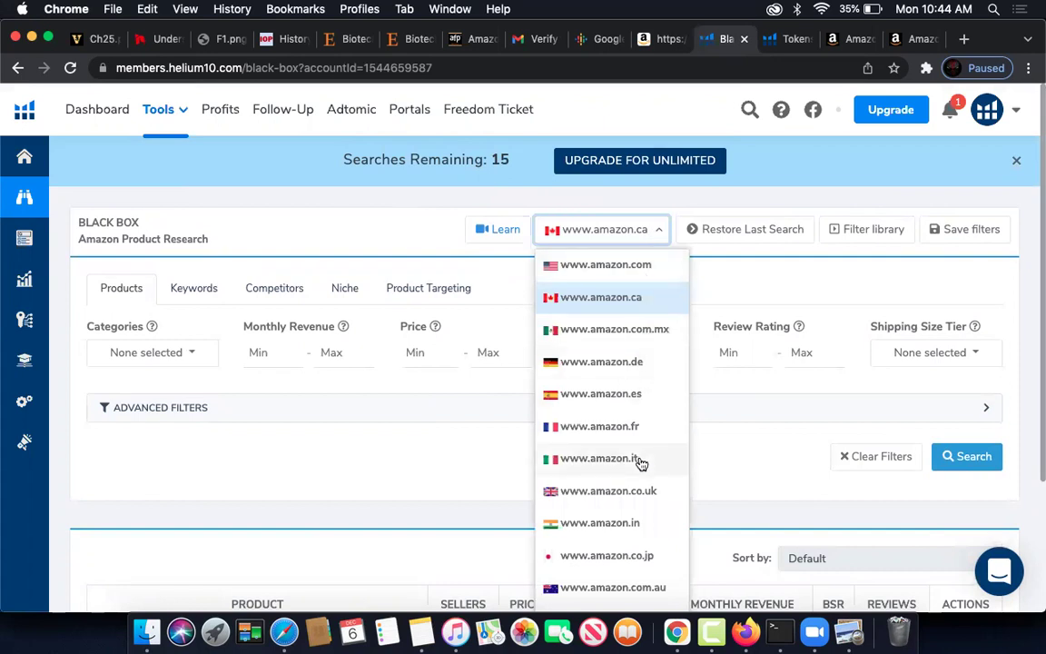
scroll(642, 459, "down", 2)
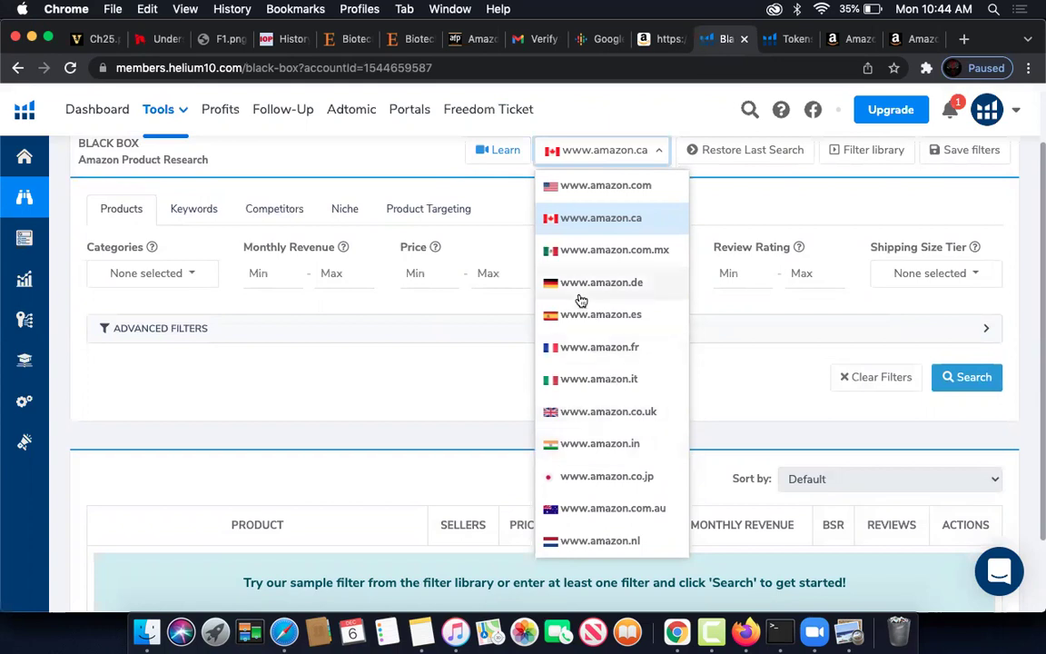
left_click(584, 187)
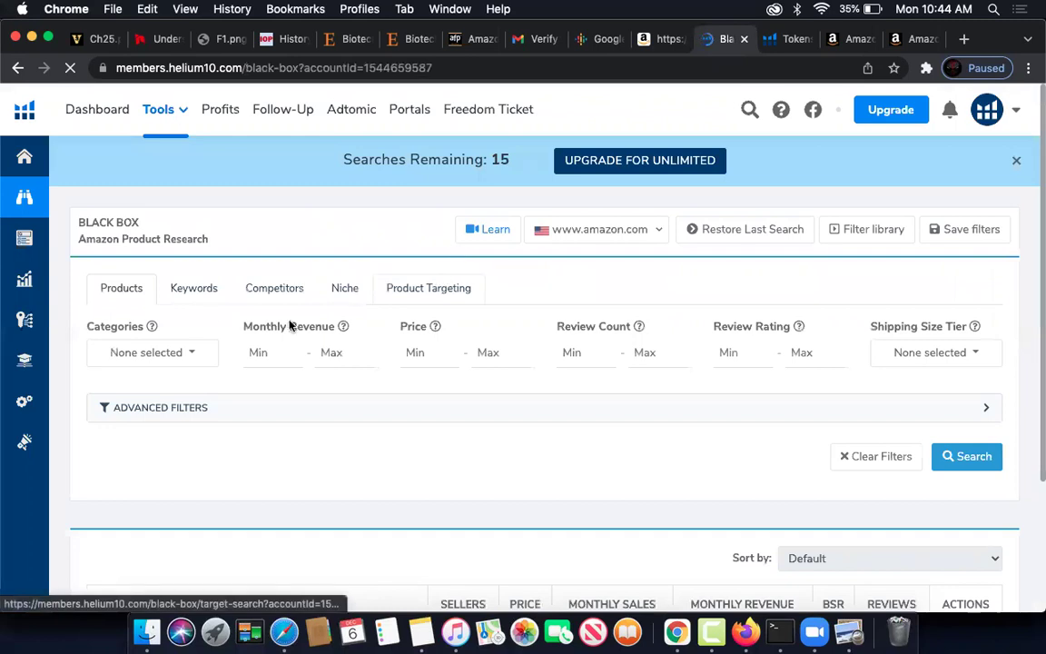
- Set the category filter to Cell Phones & Accessories
left_click(189, 361)
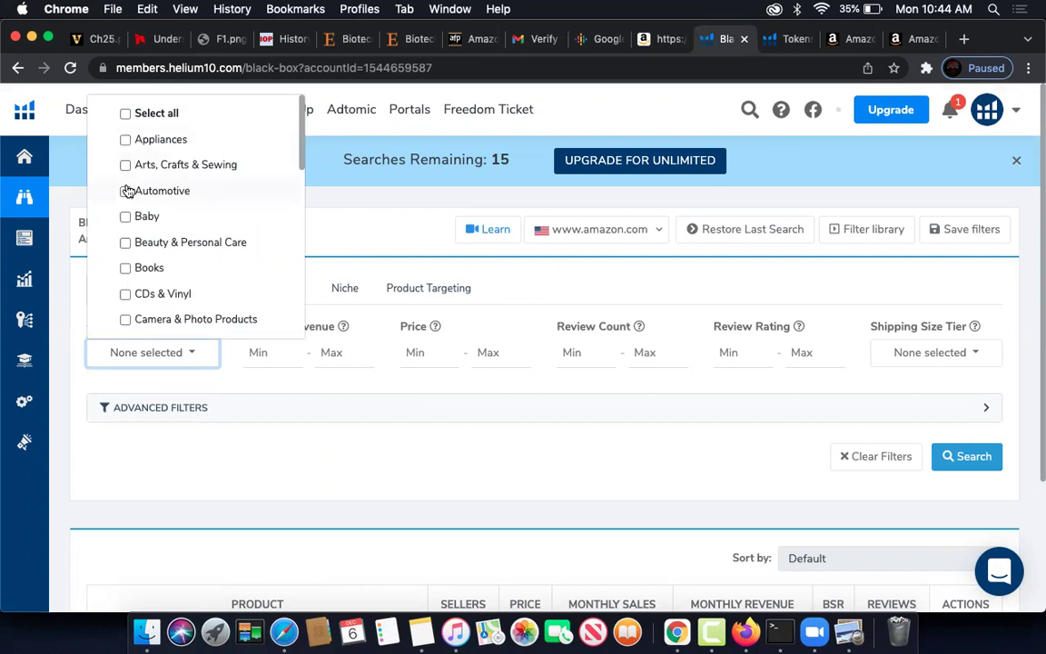
scroll(129, 268, "down", 4)
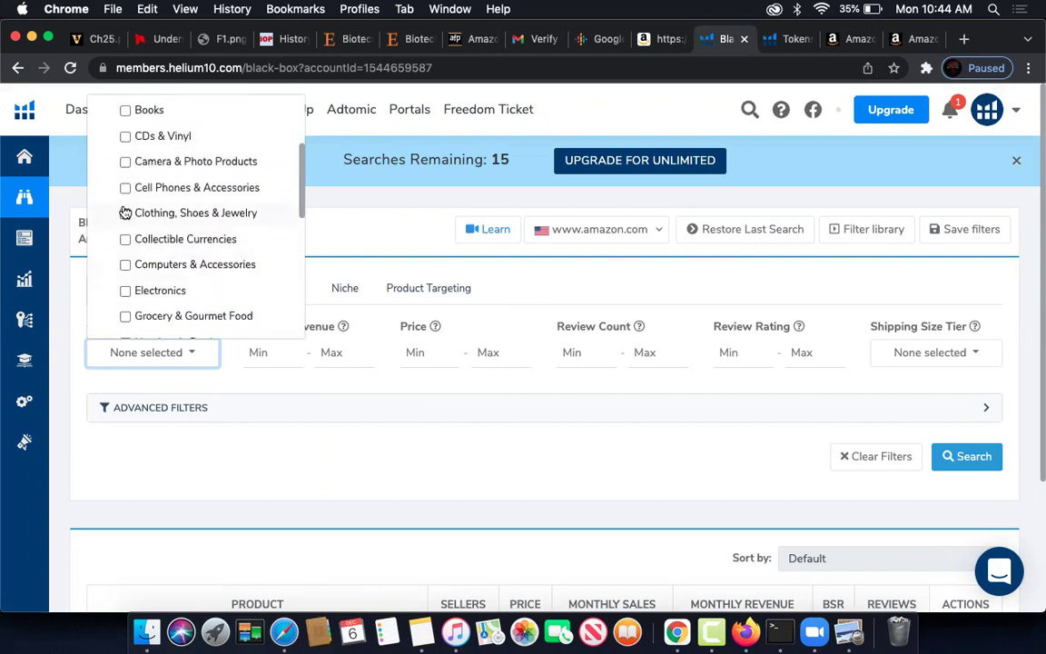
scroll(130, 201, "down", 1)
left_click(126, 182)
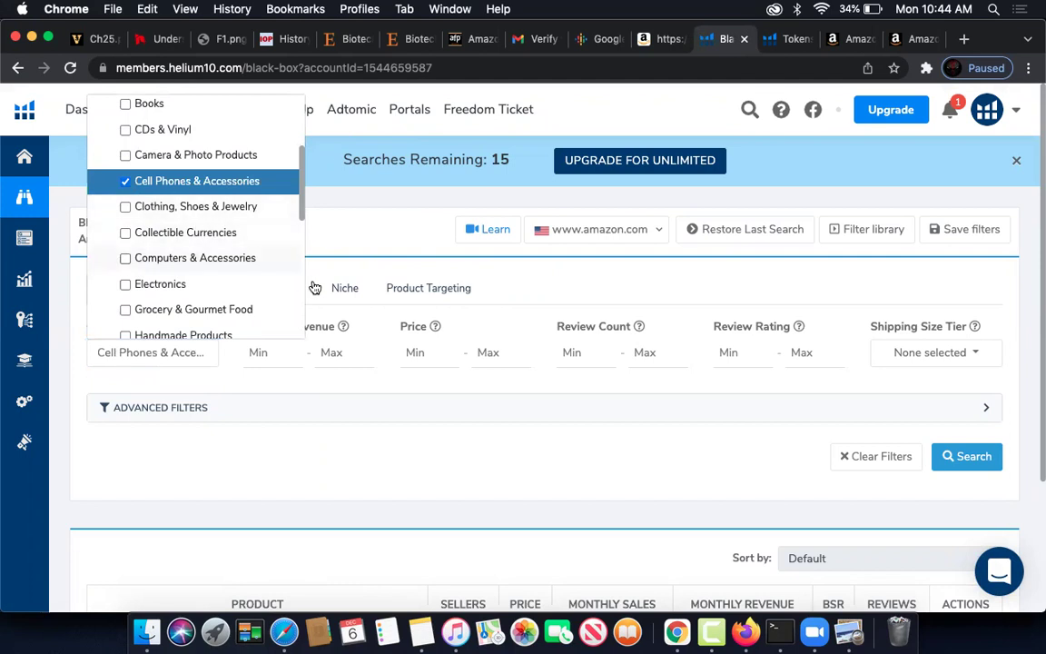
left_click(341, 313)
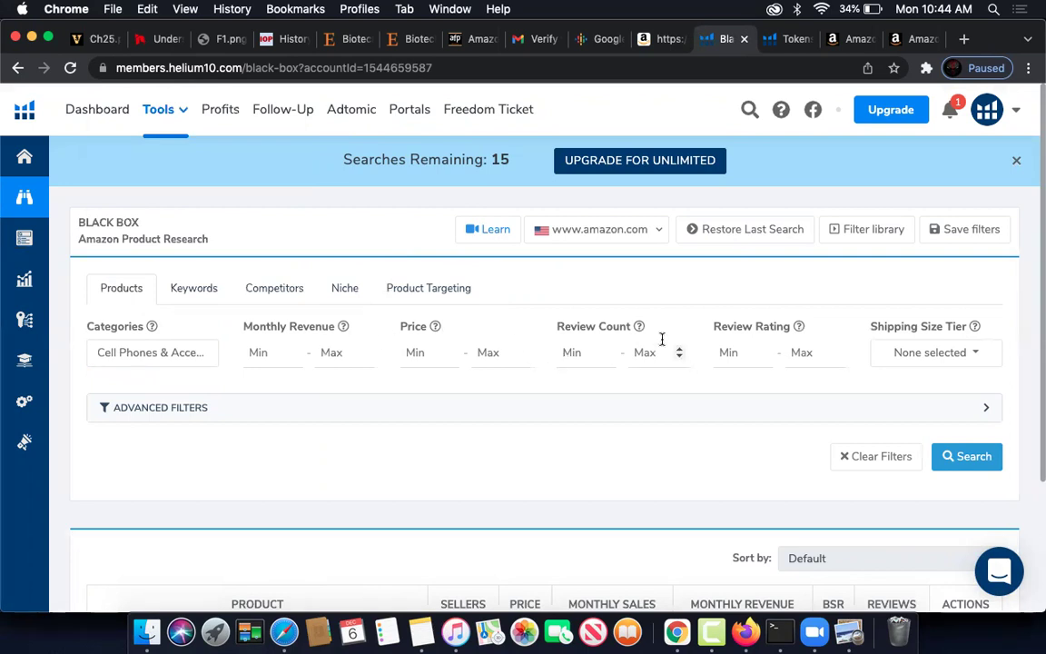
- Run the search, scroll the 200+ results, then download the CSV and open it
left_click(955, 456)
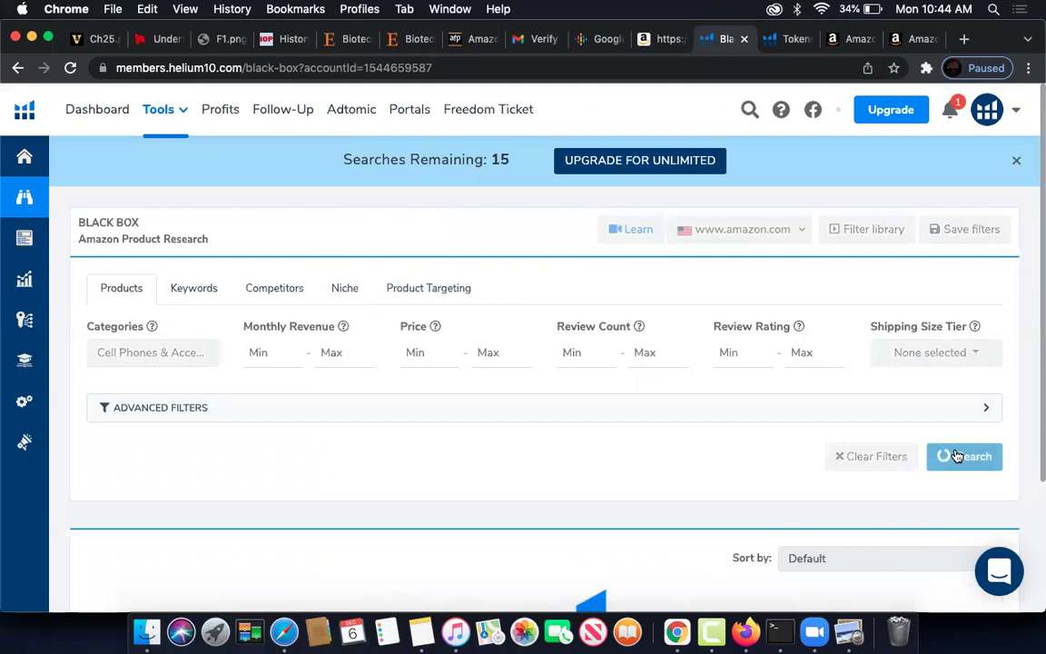
scroll(1005, 412, "down", 5)
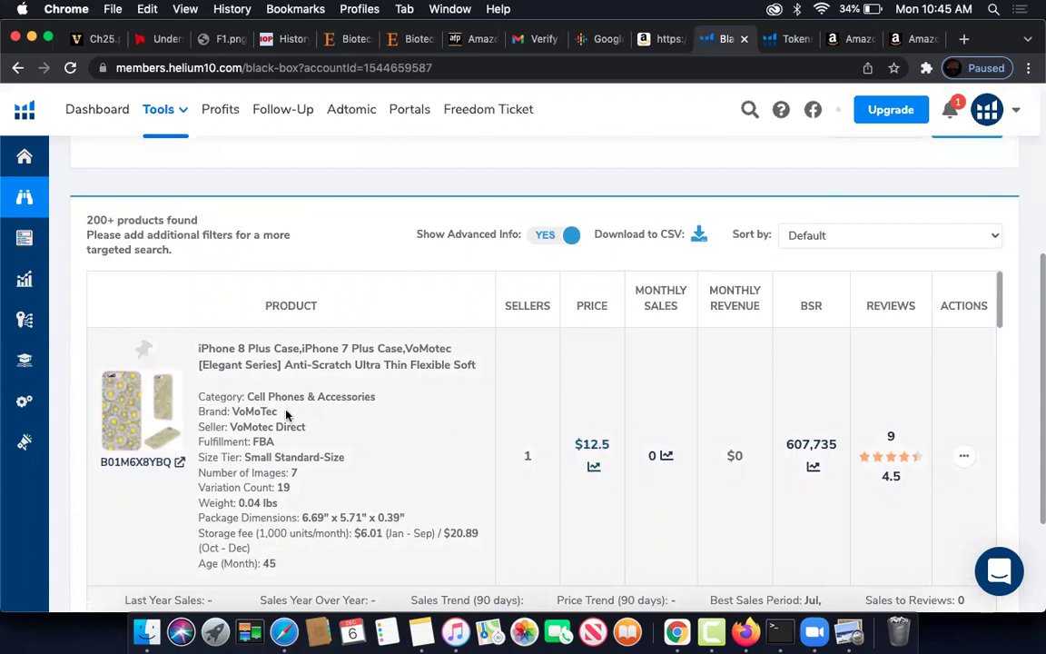
scroll(373, 416, "down", 3)
scroll(372, 418, "down", 10)
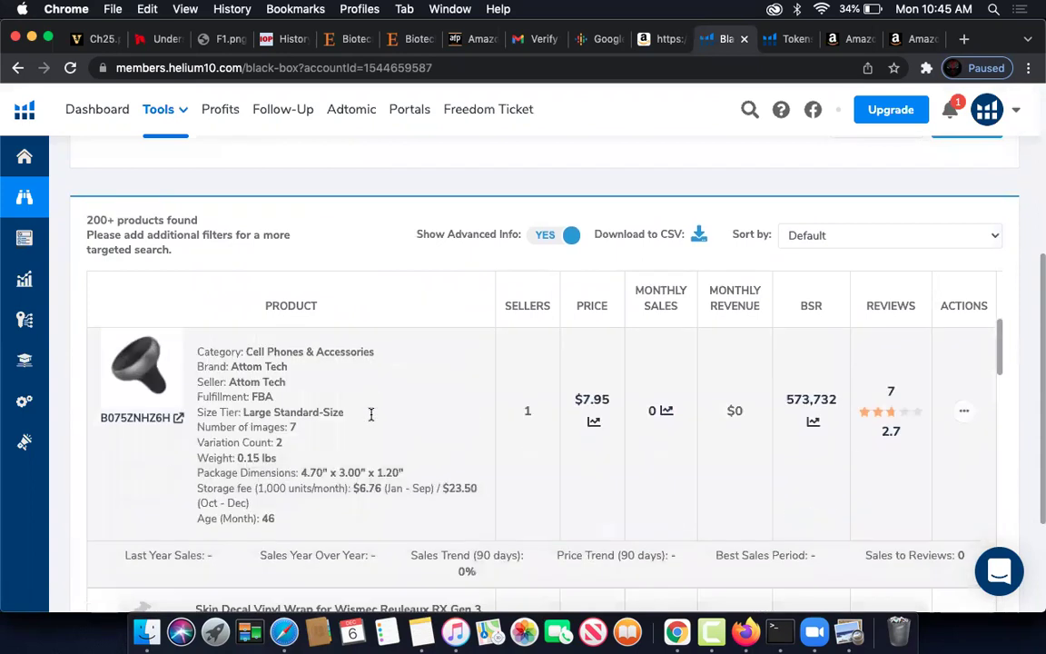
scroll(371, 416, "down", 10)
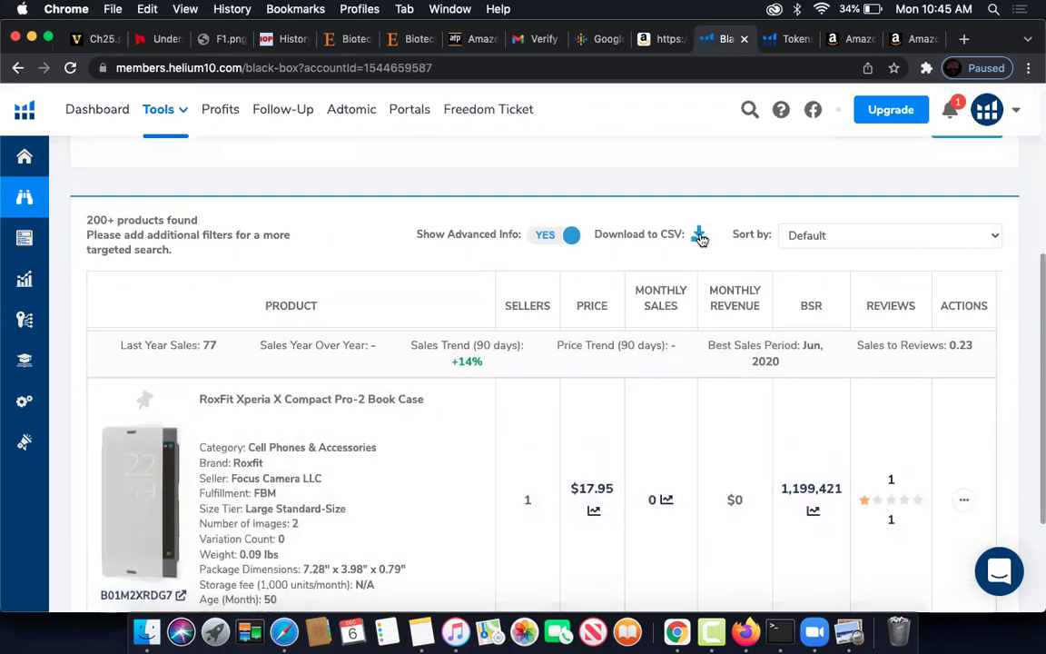
left_click(700, 236)
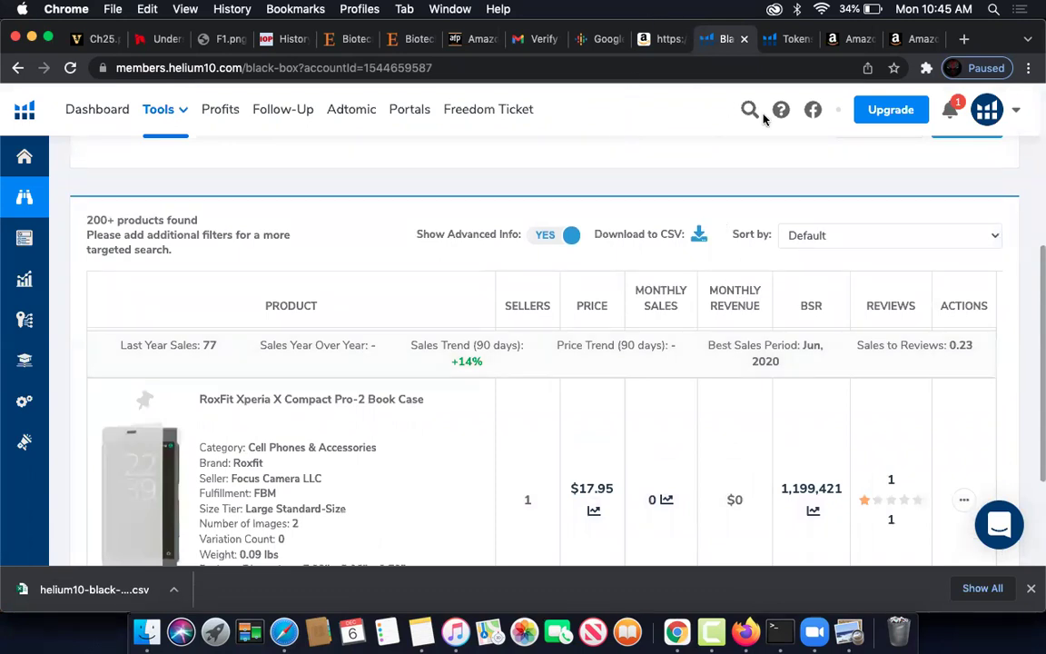
left_click(121, 588)
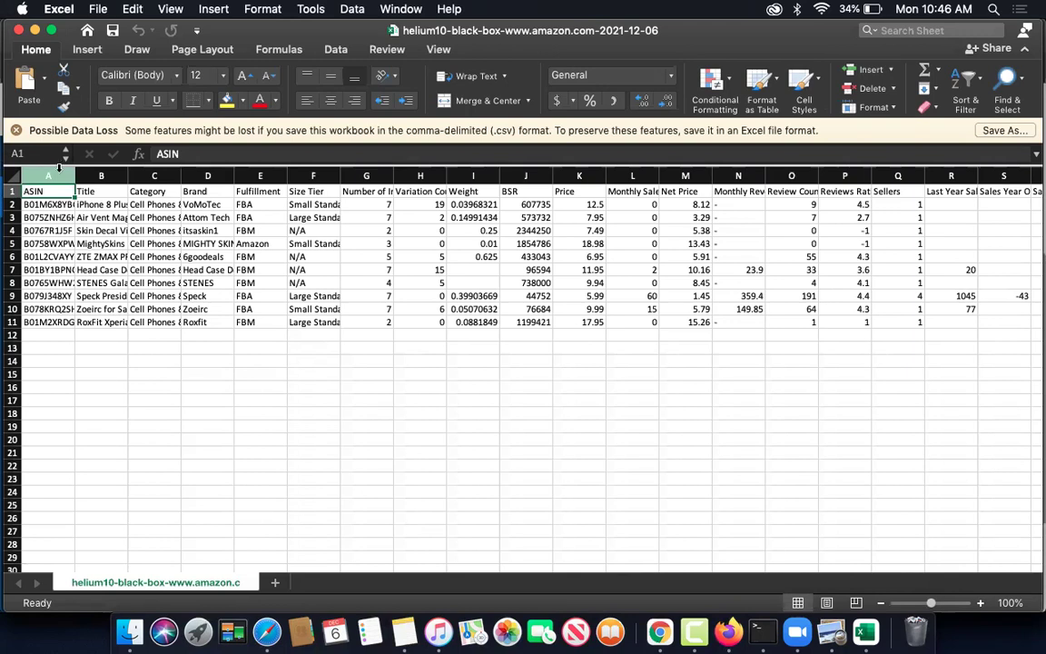
- Autofit columns A and B, zoom to about 213%, and scroll right to columns C onward
double_click(75, 175)
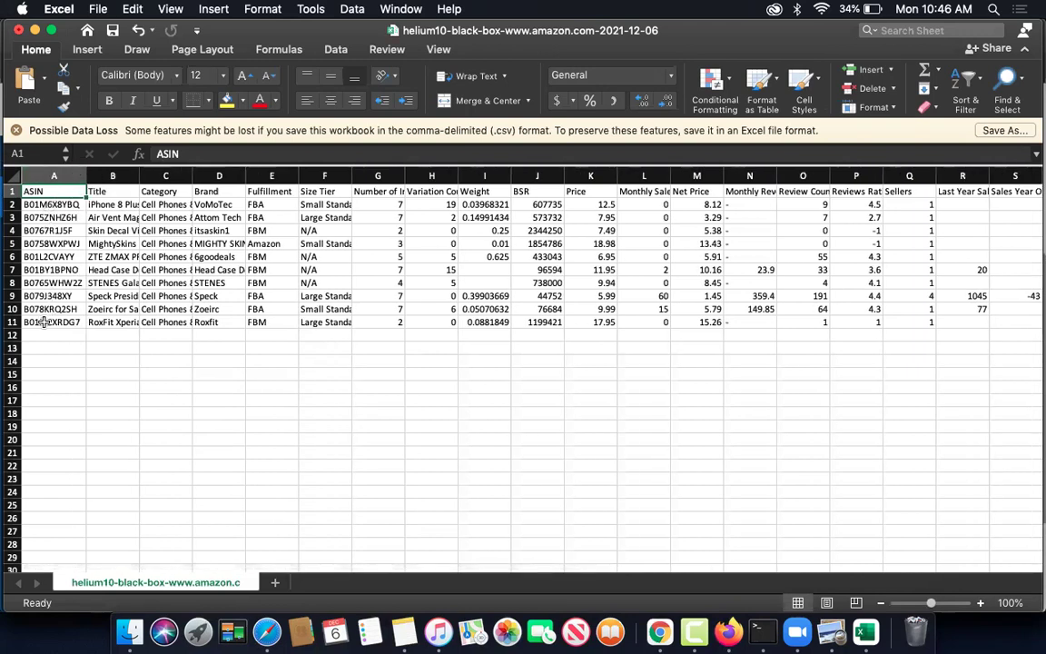
double_click(139, 175)
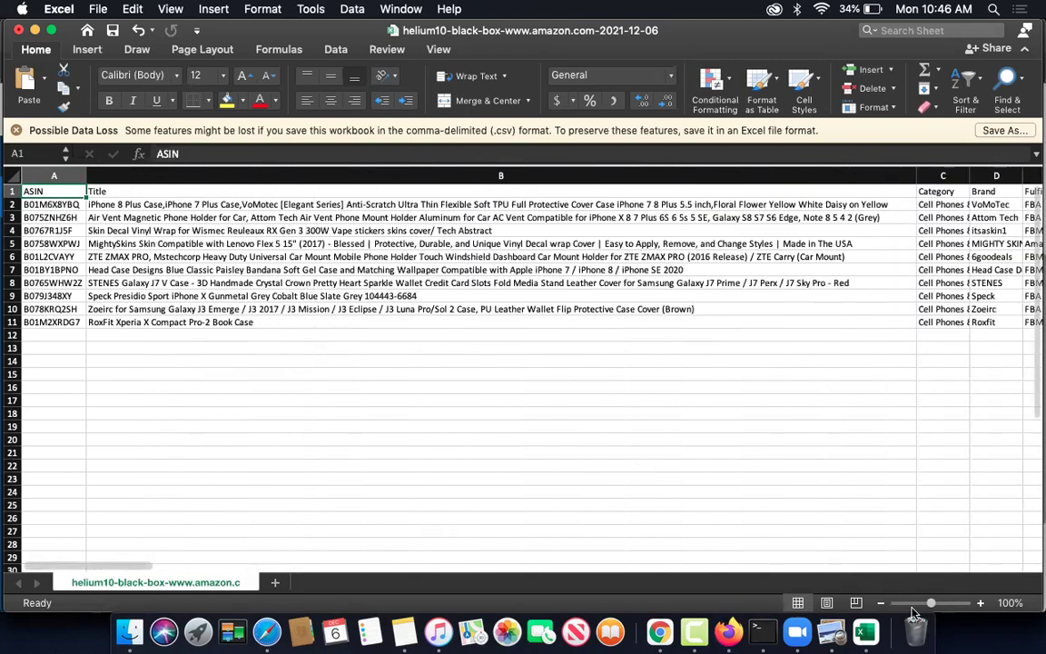
left_click_drag(928, 606, 939, 606)
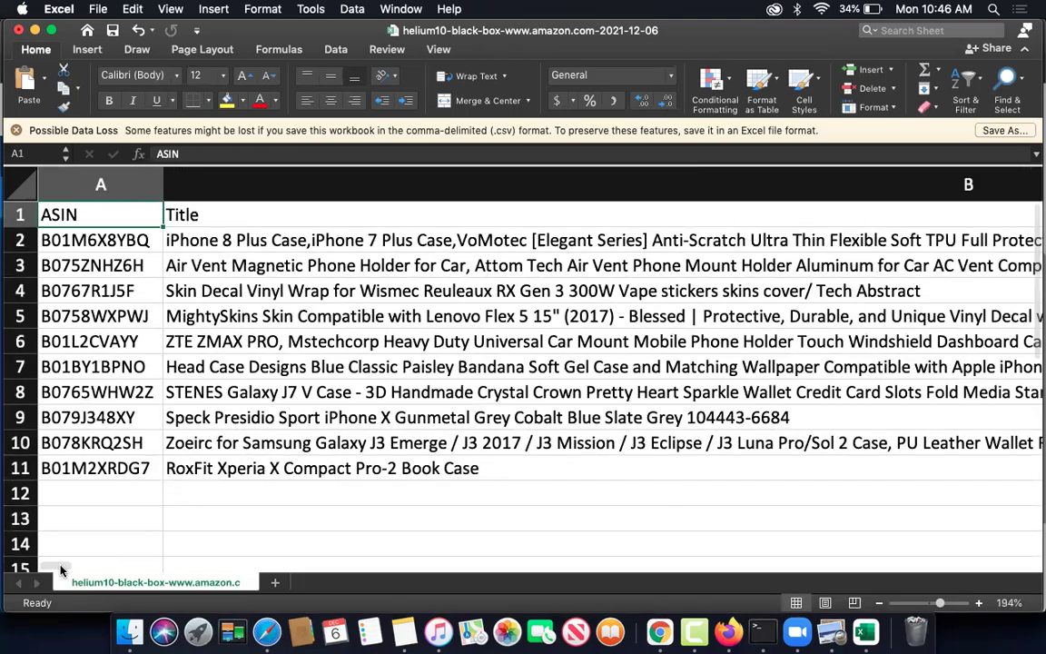
left_click_drag(65, 569, 119, 569)
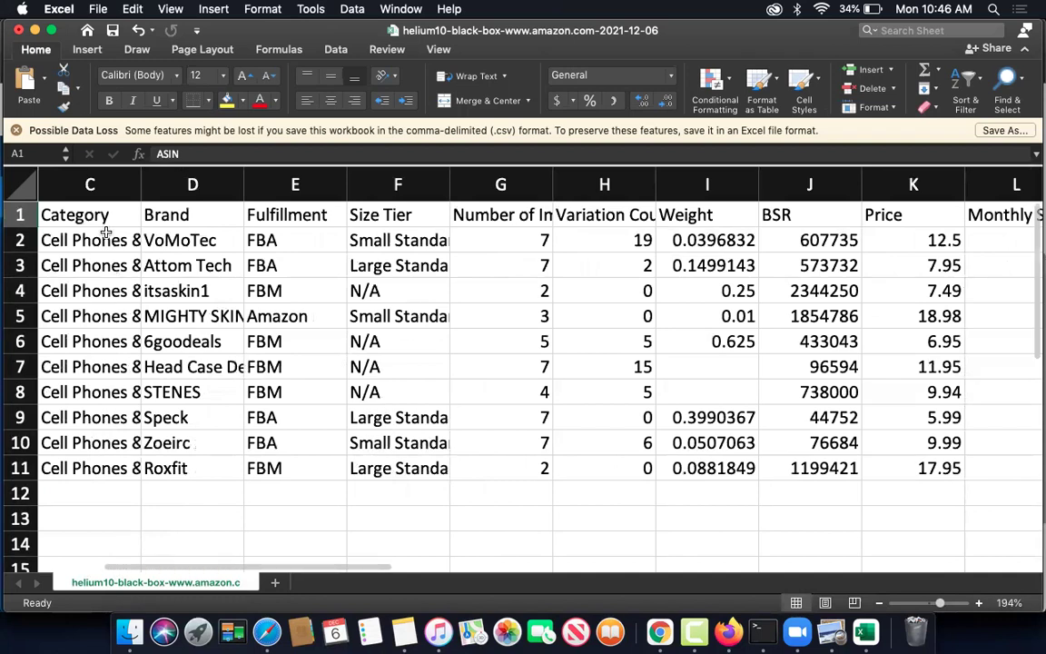
- Autofit Brand column D to fit names like Head Case Designs, then start checking Fulfillment at E2
left_click(187, 185)
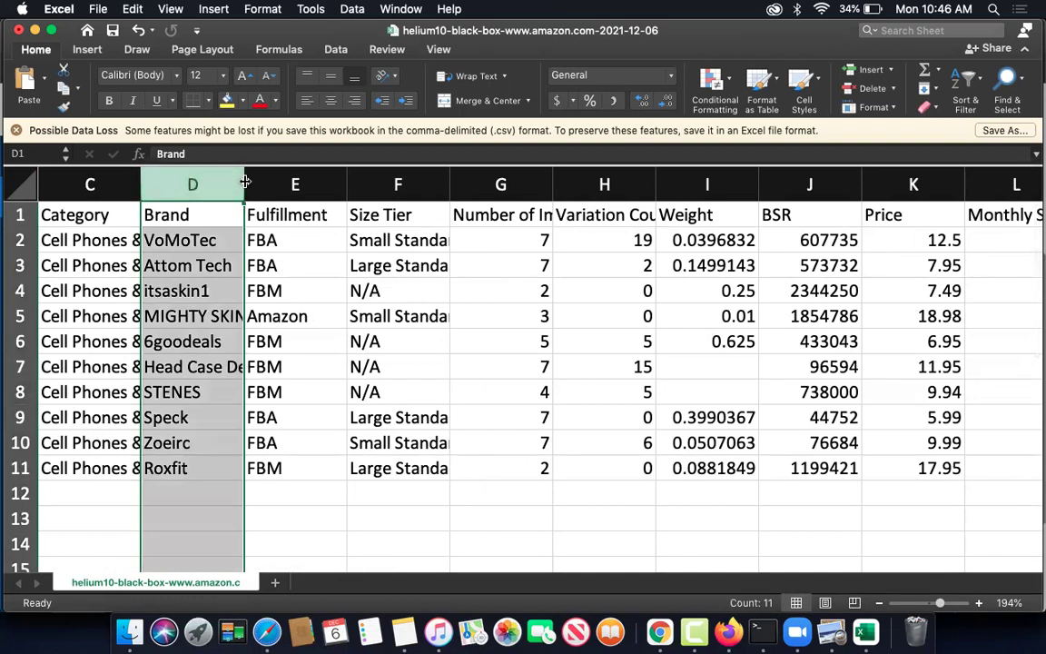
double_click(243, 181)
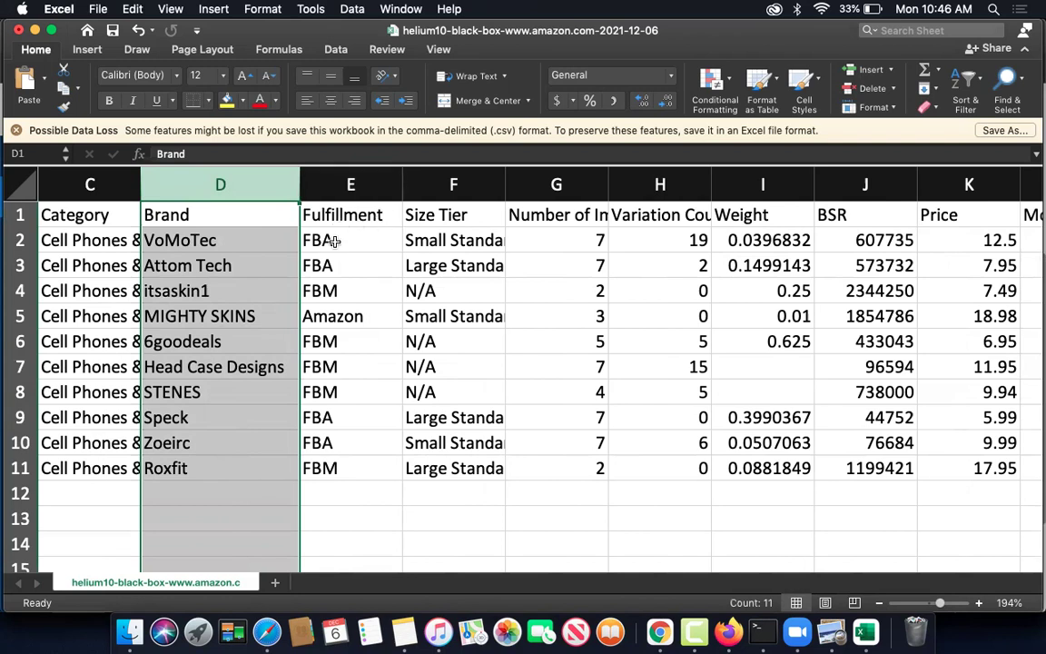
left_click(329, 241)
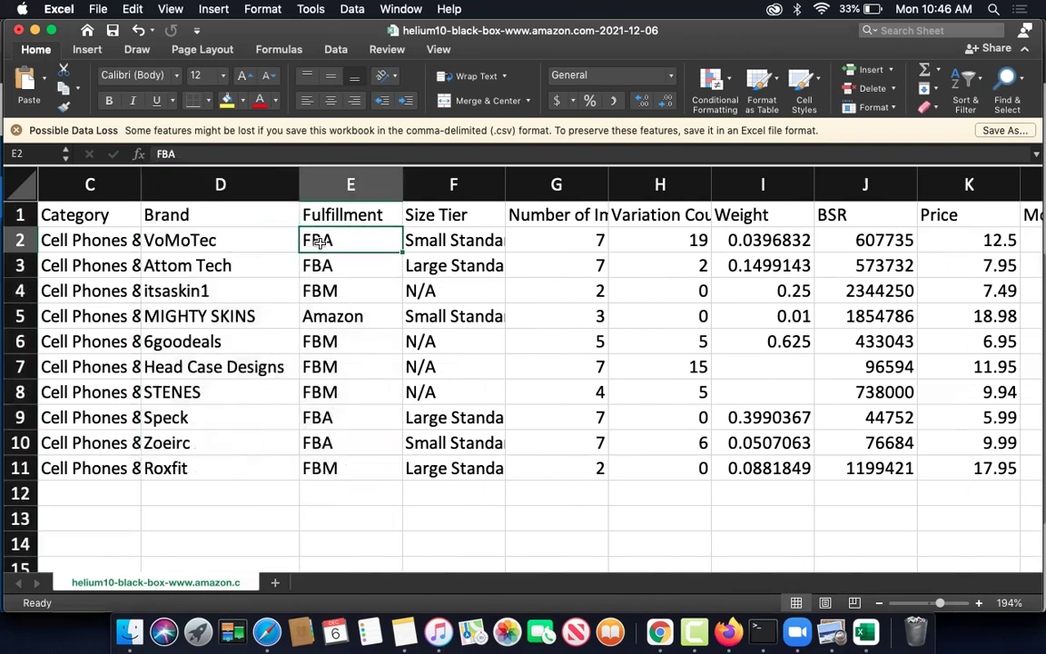
key("Down")
key("Down")
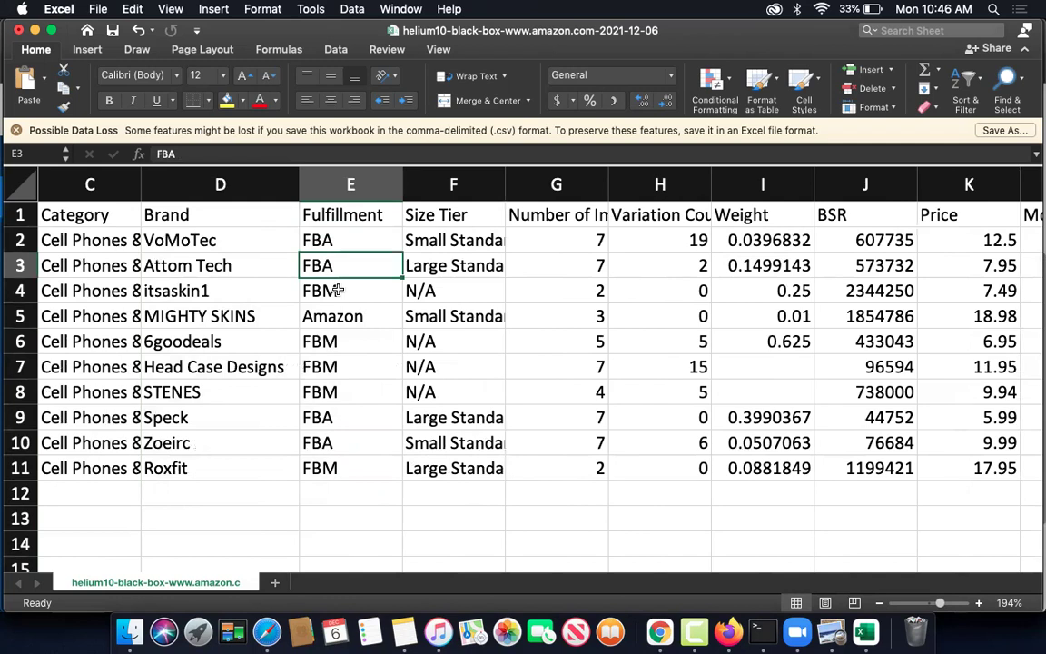
- Review Fulfillment cells E2 through E11, noting FBA, FBM and the Amazon-fulfilled MIGHTY SKINS
left_click(333, 242)
left_click(338, 264)
left_click(345, 293)
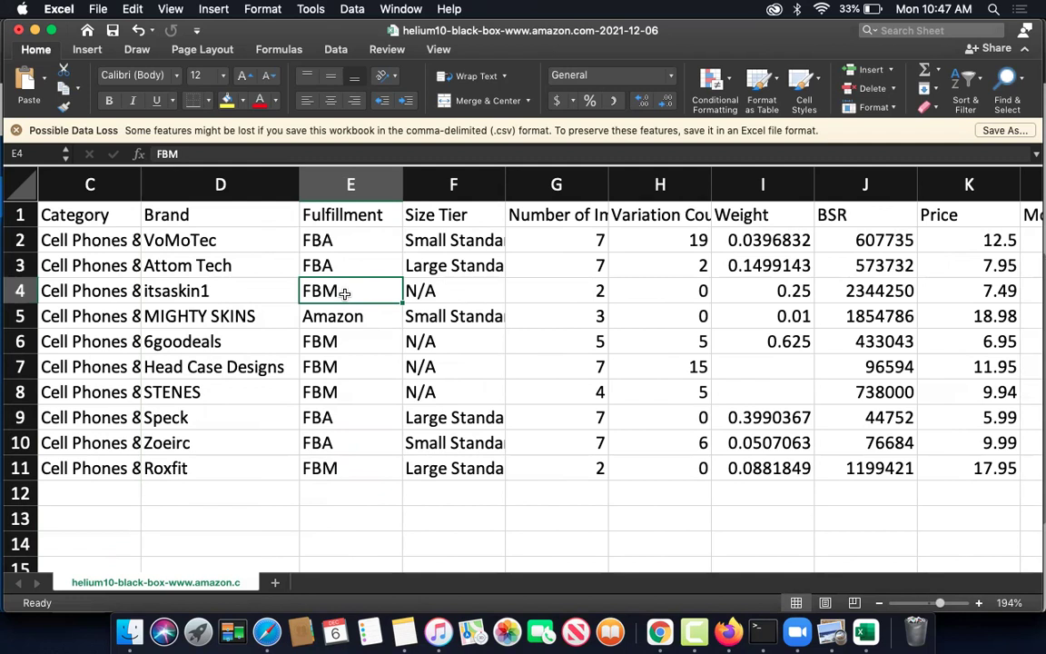
left_click(350, 318)
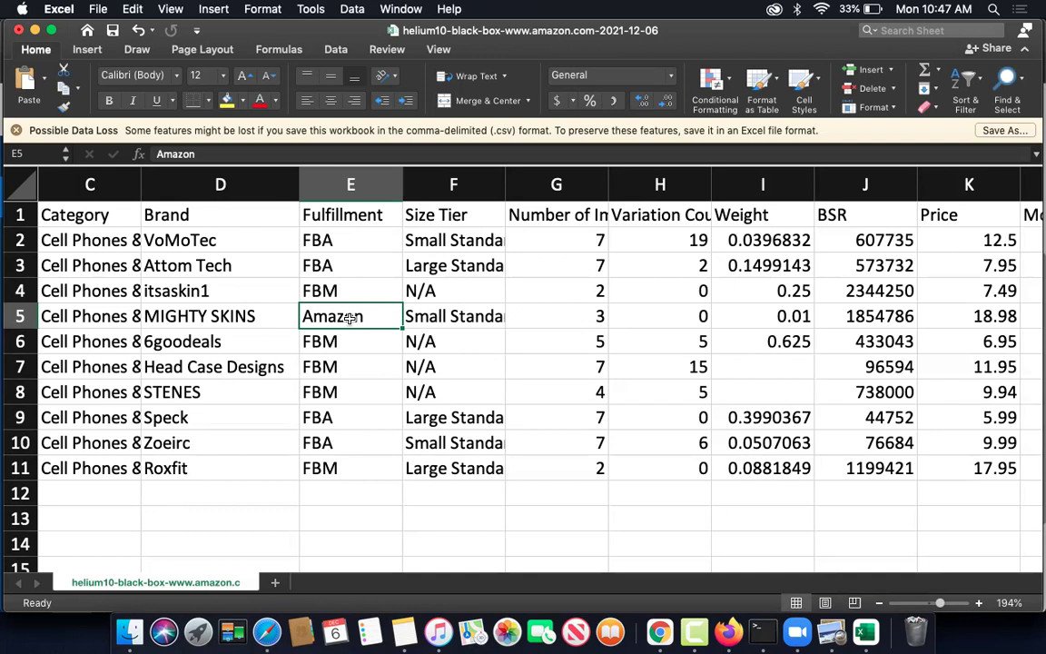
left_click(334, 341)
left_click(338, 373)
left_click(340, 392)
left_click(344, 419)
left_click(343, 444)
left_click(347, 468)
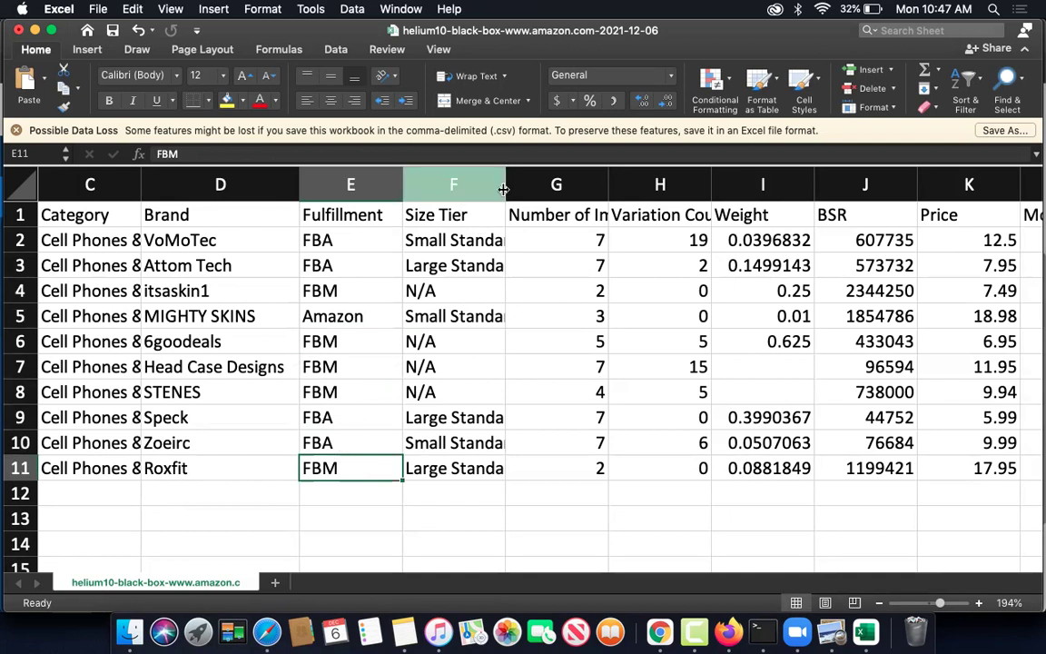
- Autofit Size Tier column F and review tiers such as N/A and Large Standard-Size
double_click(504, 186)
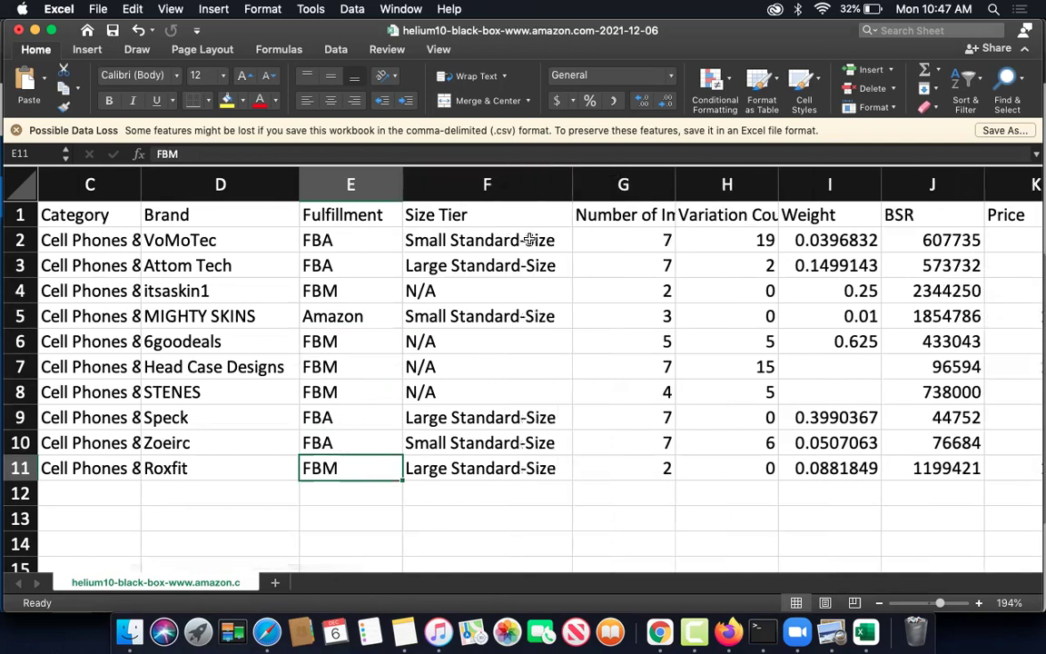
left_click(441, 291)
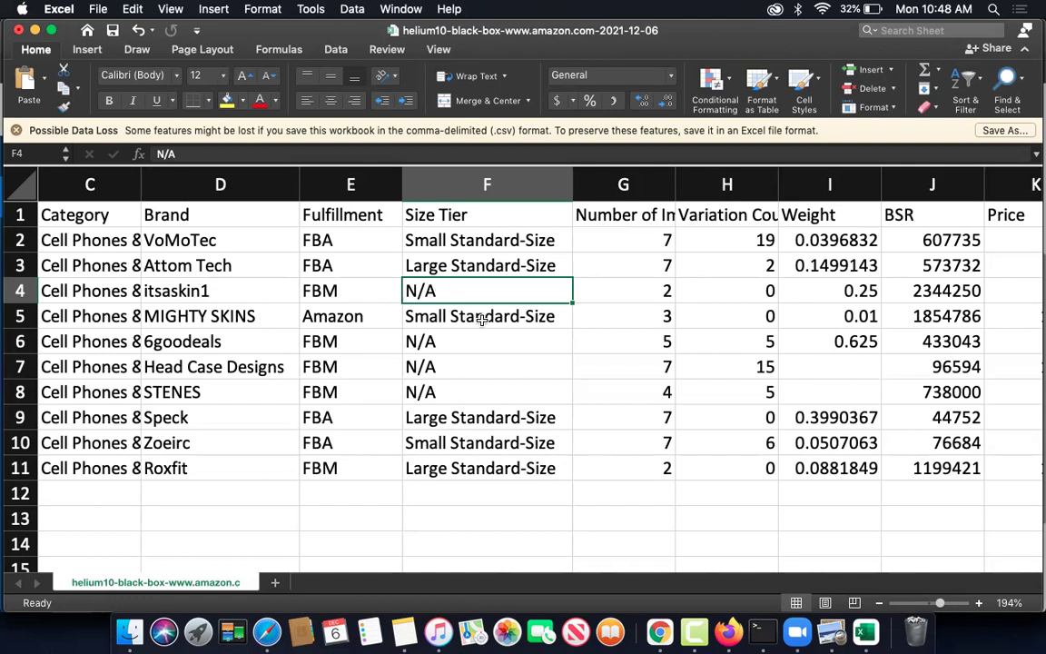
left_click(475, 319)
left_click(420, 343)
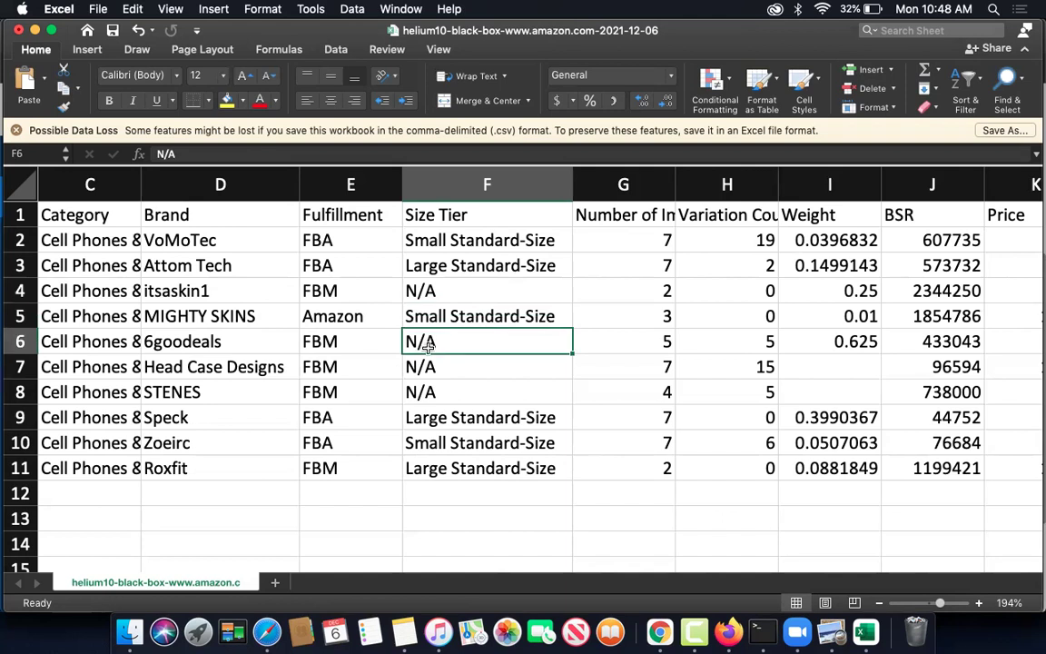
left_click(429, 386)
left_click(438, 410)
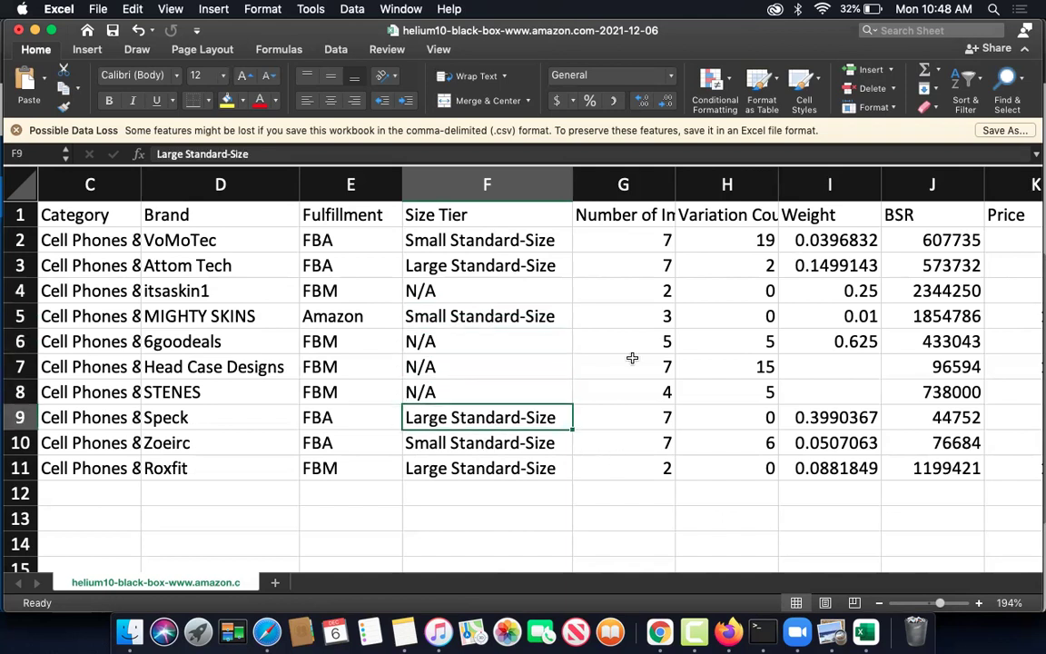
- Fit column G to the Number of Images header and narrow the Price column K
double_click(674, 184)
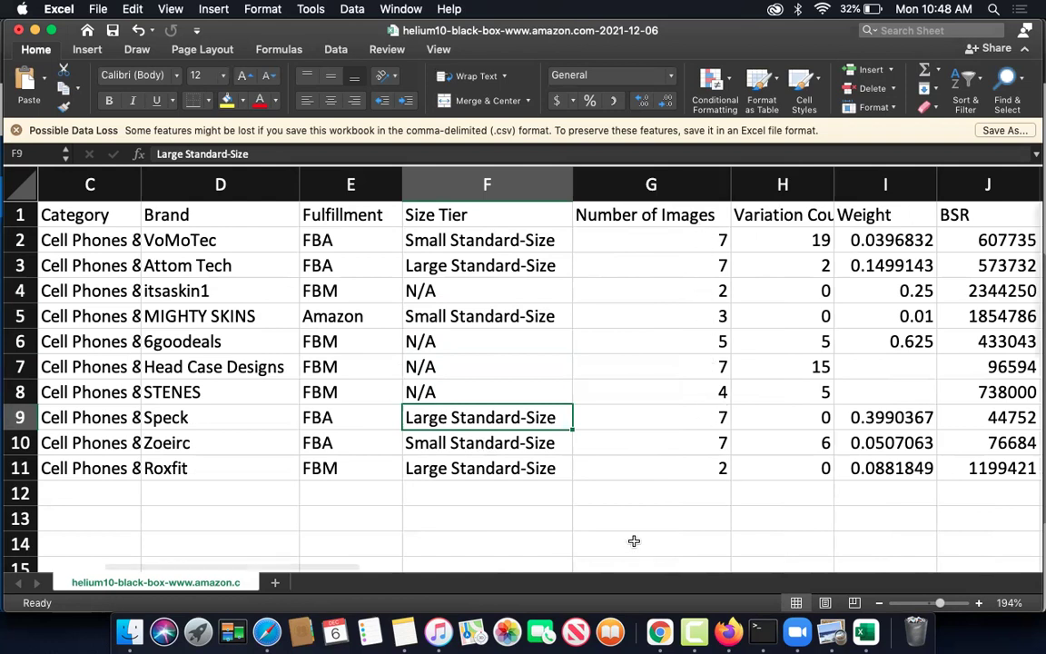
left_click_drag(345, 565, 445, 563)
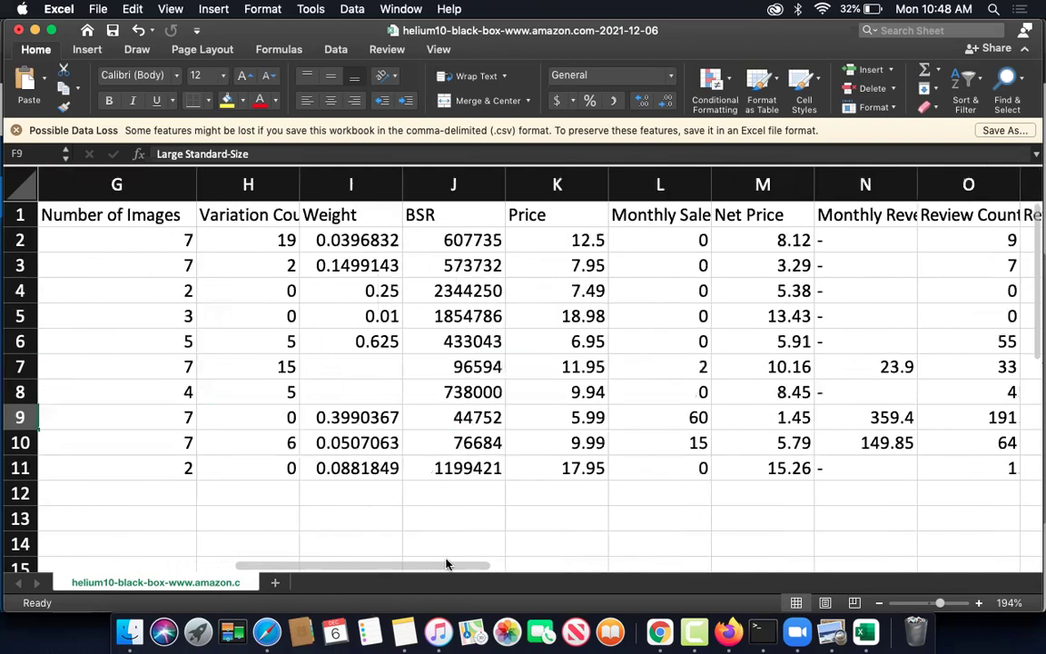
left_click_drag(605, 179, 565, 184)
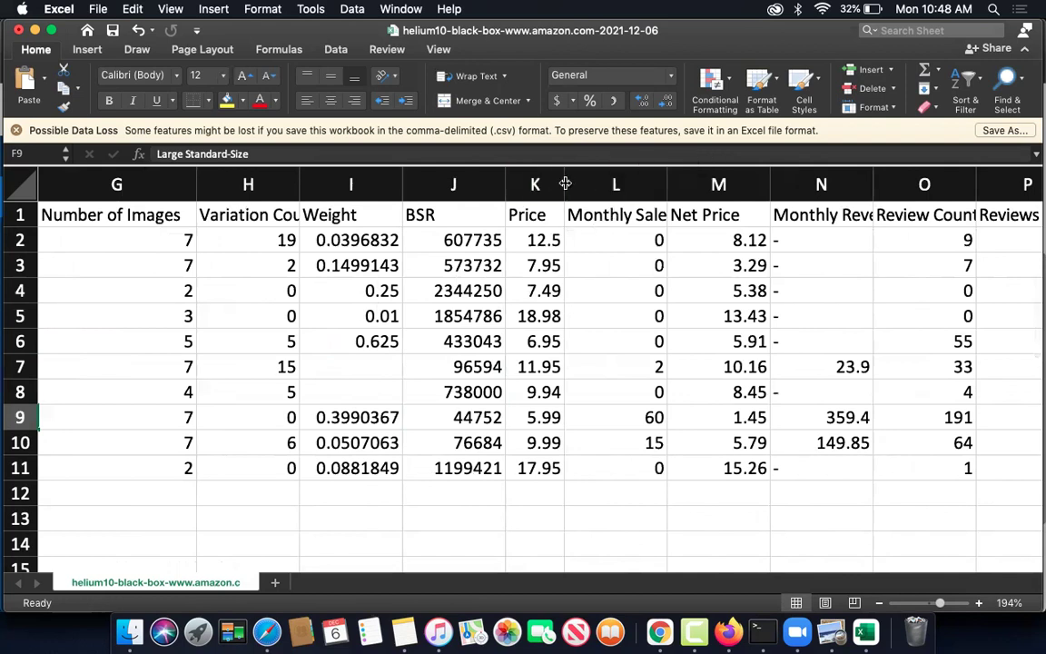
left_click(561, 184)
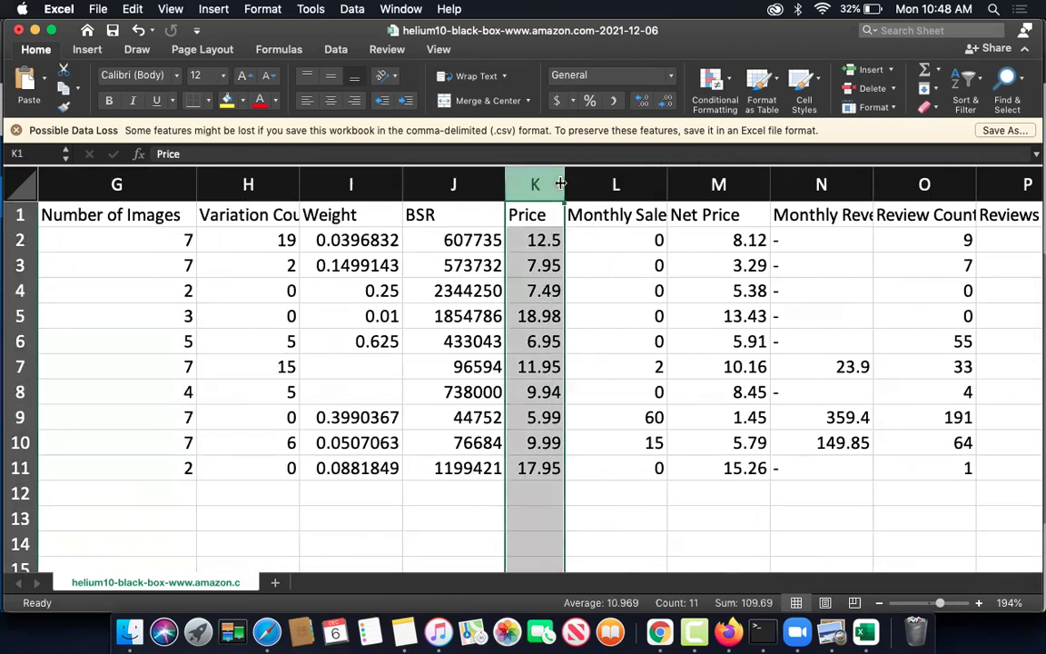
left_click(561, 184)
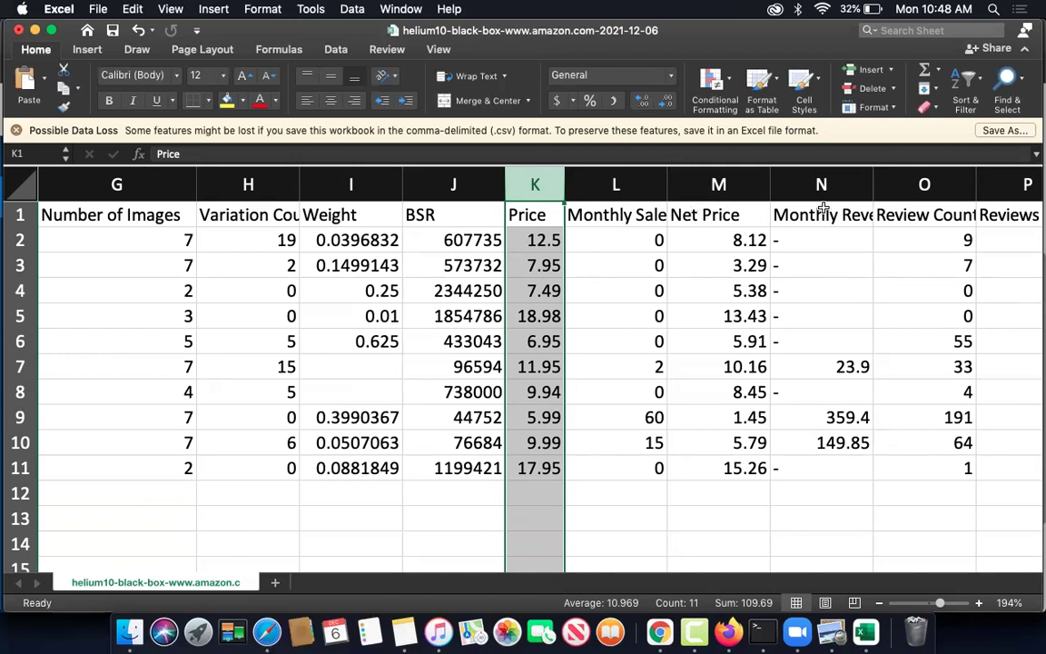
- Autofit Monthly Revenue column N, compare rows 7 and 10 figures, and widen Last Year Sales
double_click(872, 185)
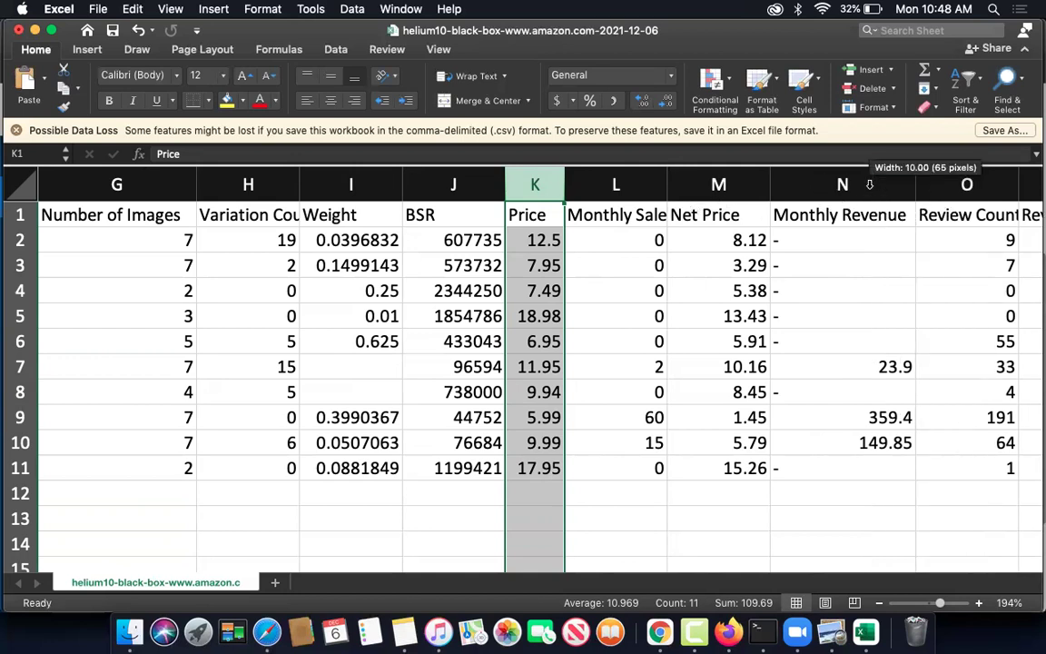
left_click(821, 367)
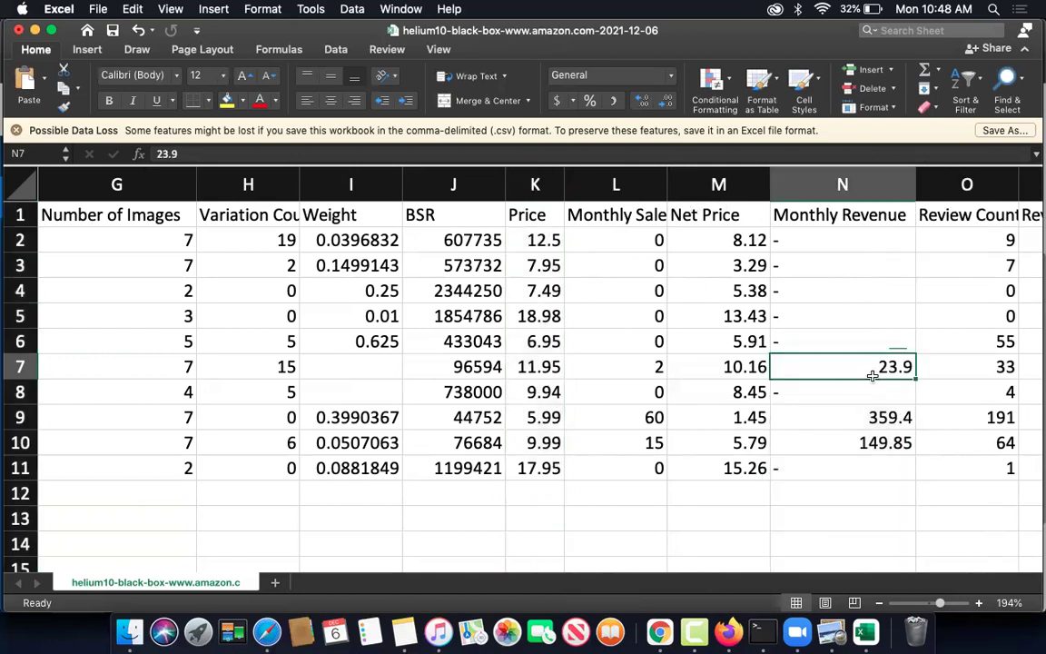
left_click_drag(526, 367, 846, 366)
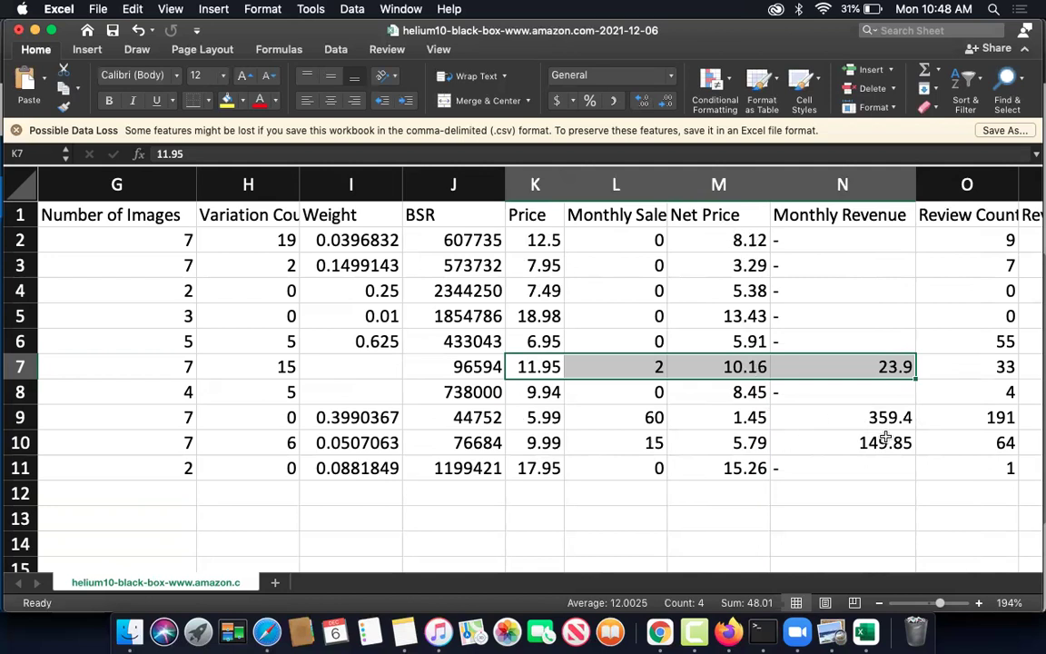
left_click_drag(922, 439, 483, 438)
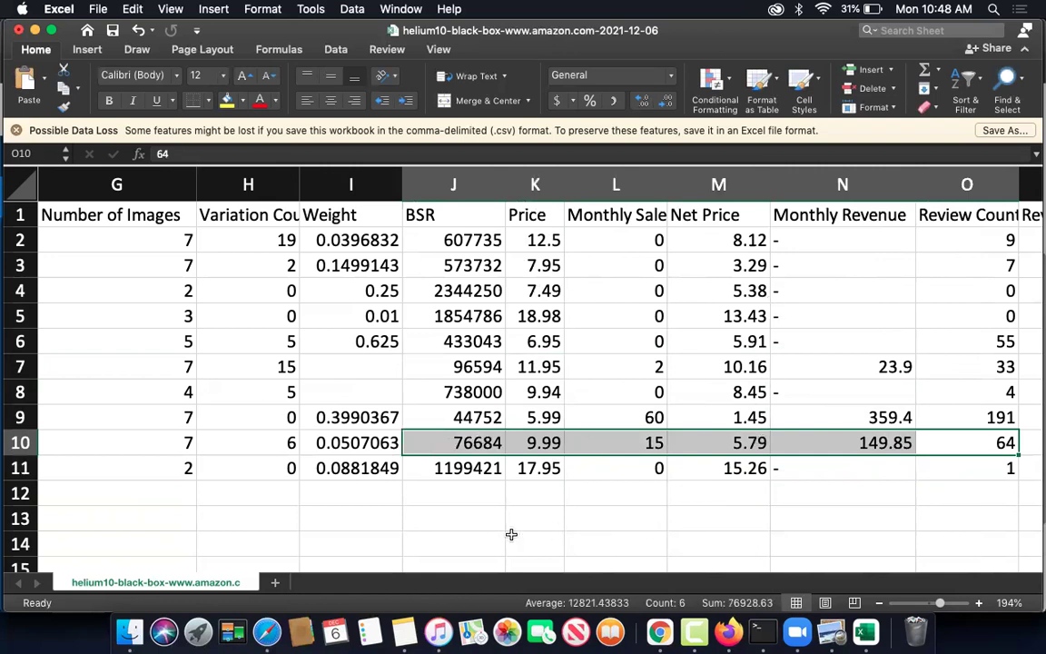
left_click_drag(486, 565, 595, 570)
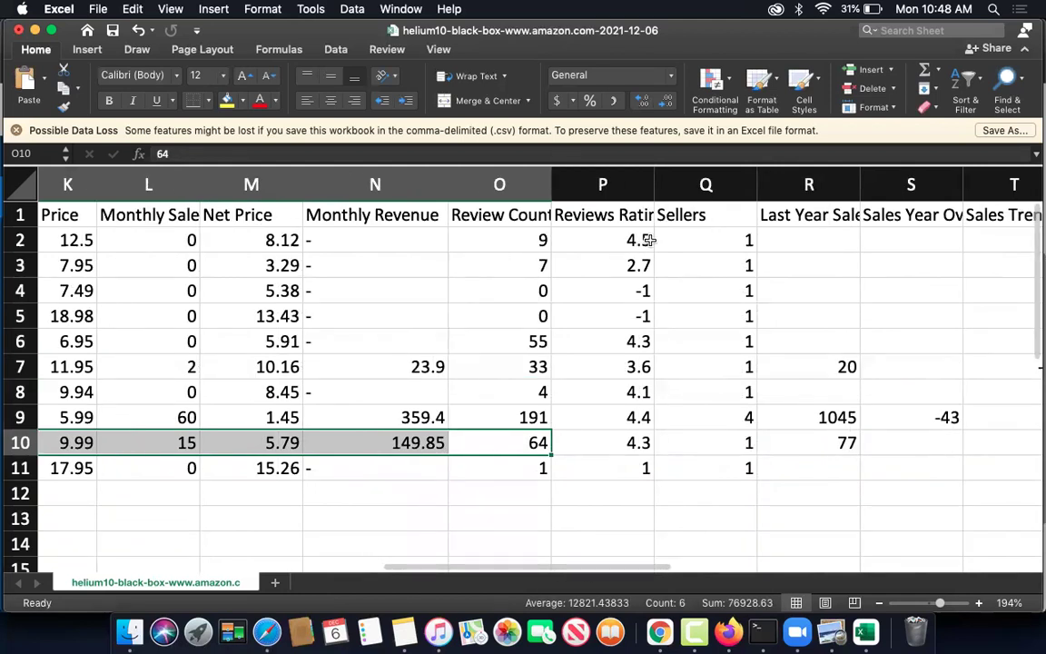
left_click_drag(858, 184, 853, 417)
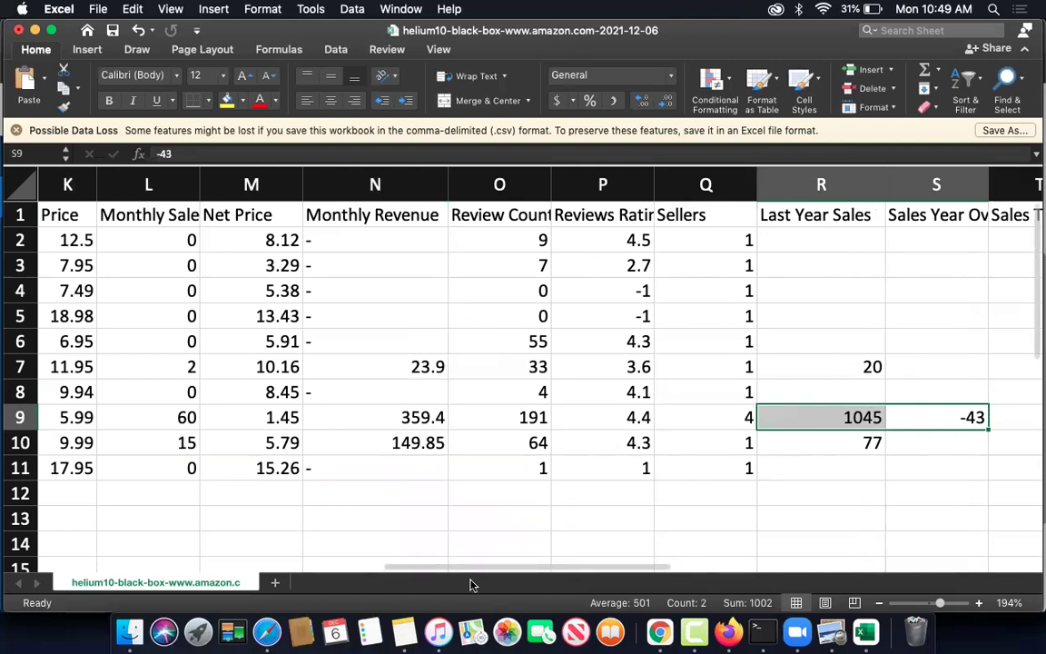
left_click_drag(467, 565, 79, 563)
- Clear the Speck Presidio ASIN from cell A9 and check the full title in B9
left_click(71, 416)
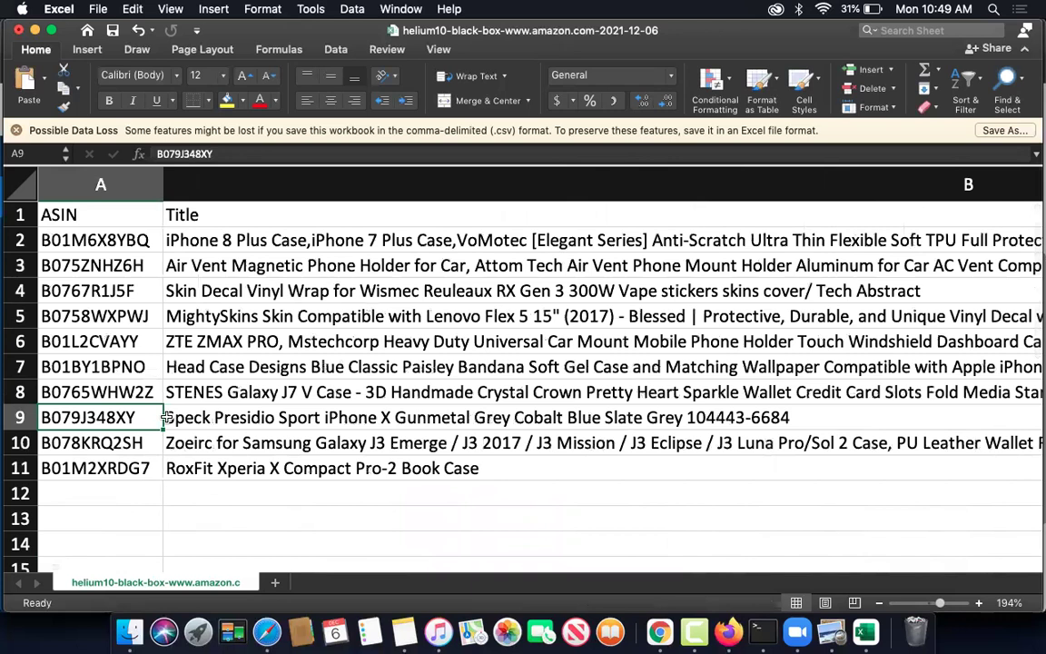
left_click_drag(163, 423, 382, 423)
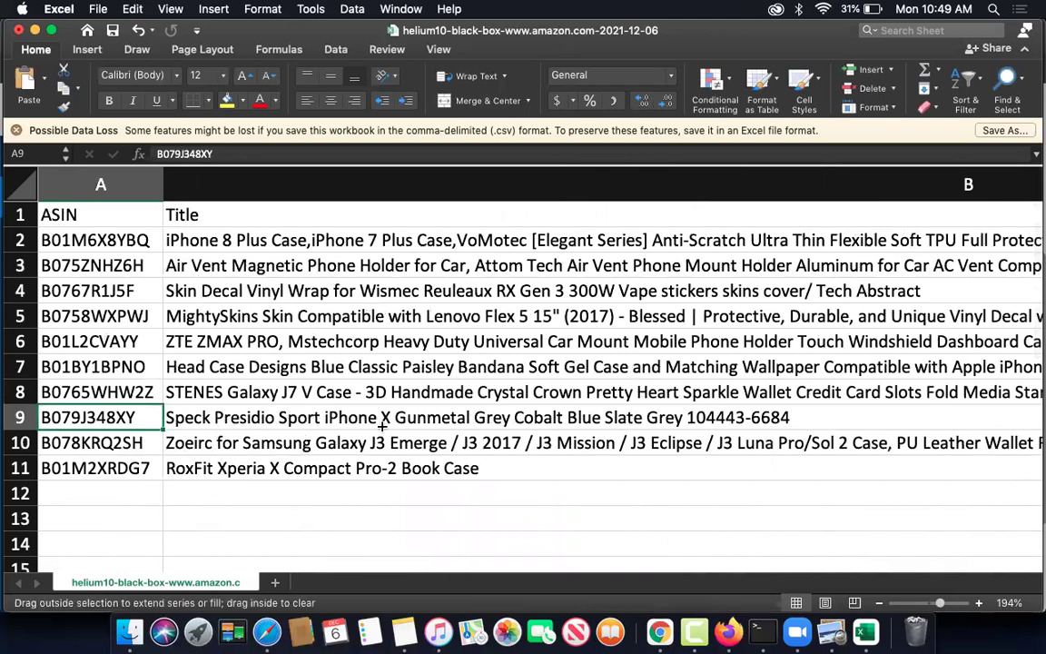
left_click_drag(673, 422, 109, 420)
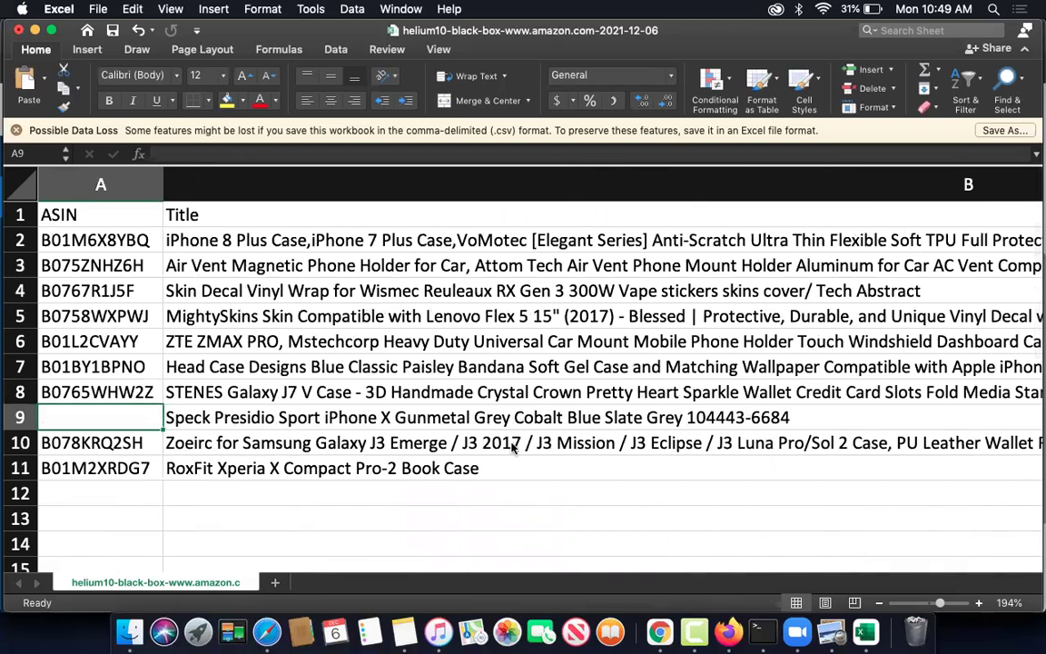
left_click(383, 416)
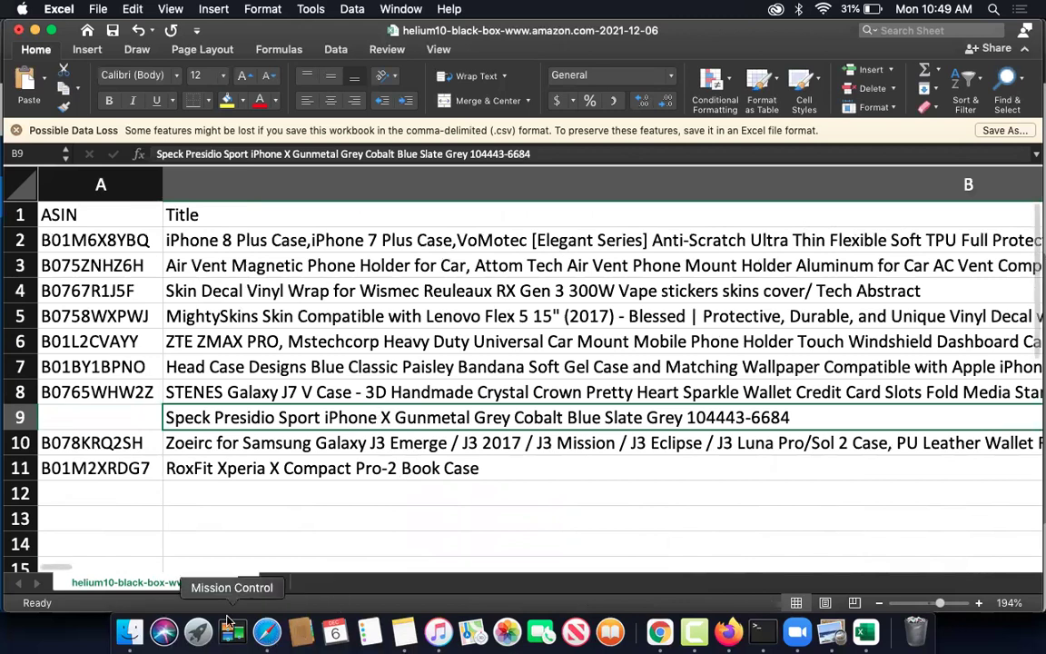
left_click_drag(90, 567, 189, 566)
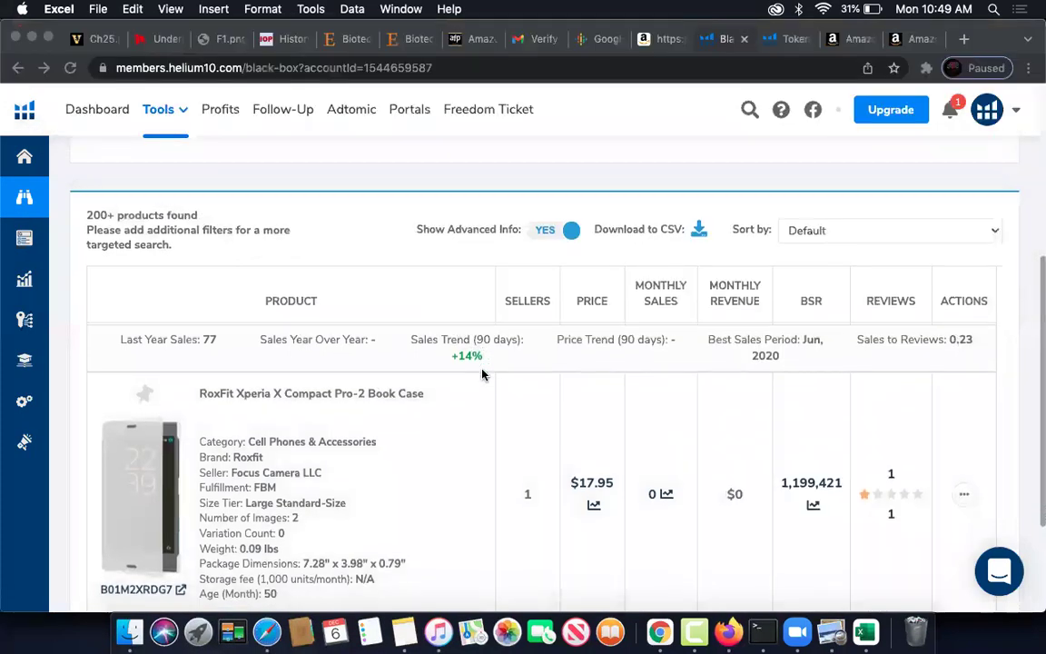
- Switch to the Amazon store tab and navigate it to fiverr.com
scroll(483, 373, "down", 4)
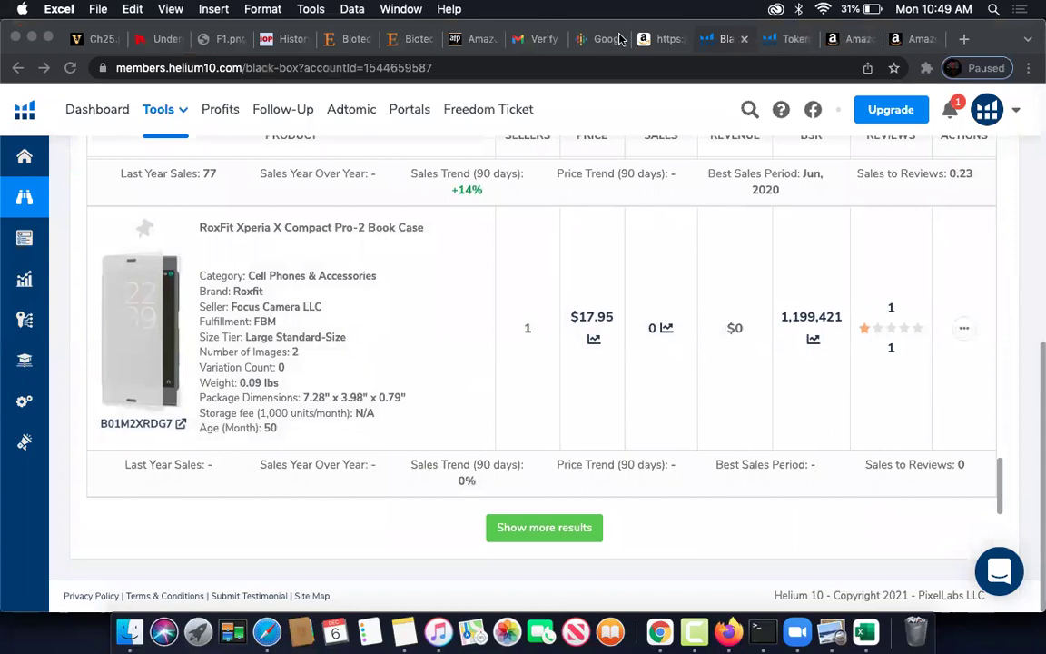
left_click(660, 40)
left_click(502, 69)
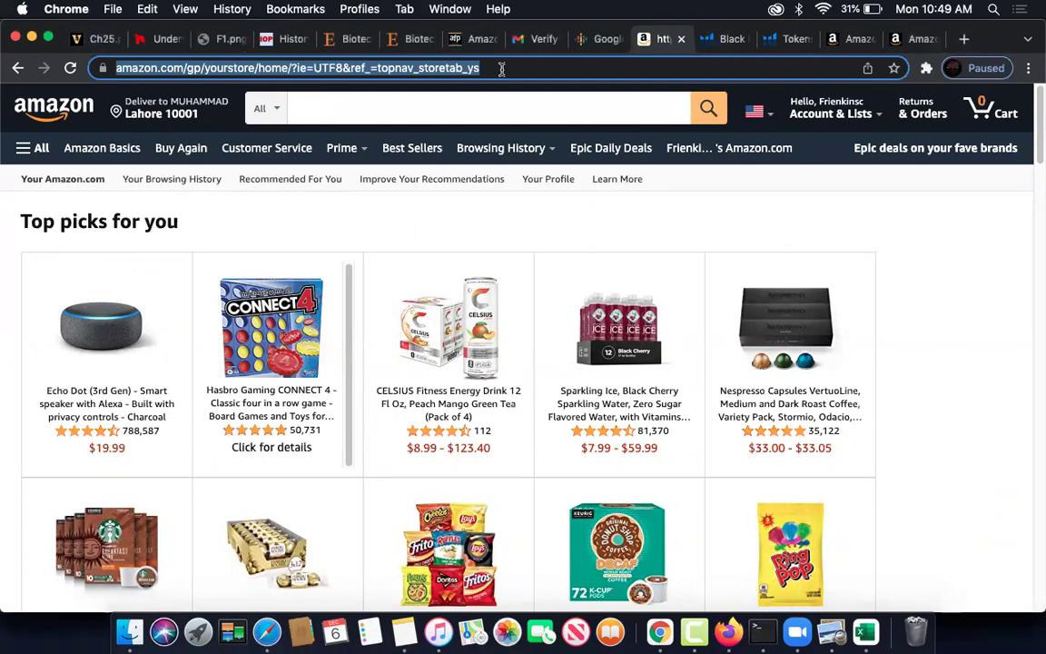
type("fiverr.com")
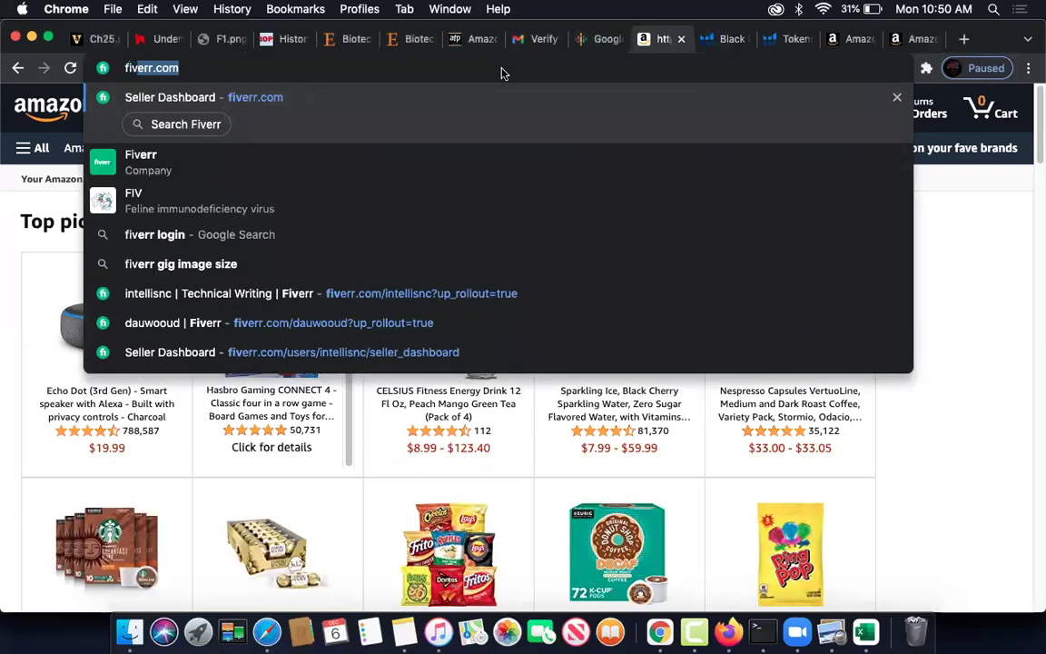
key("Return")
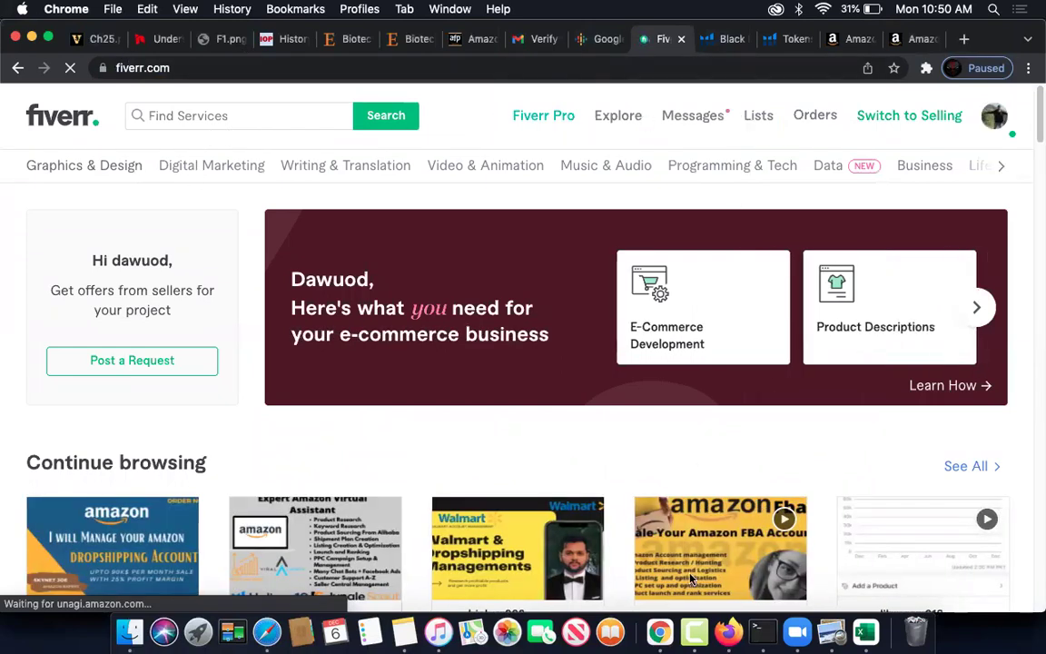
- Rerun the recent 'amazon va product search' and open the amazon VA fba virtual assistant gig
left_click(209, 115)
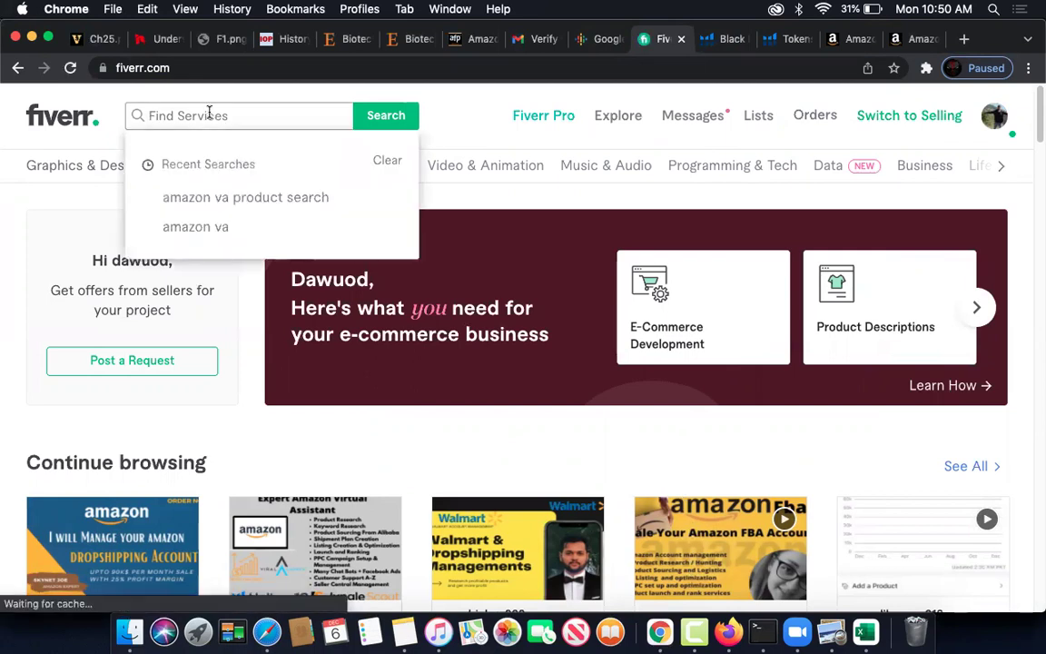
left_click(226, 197)
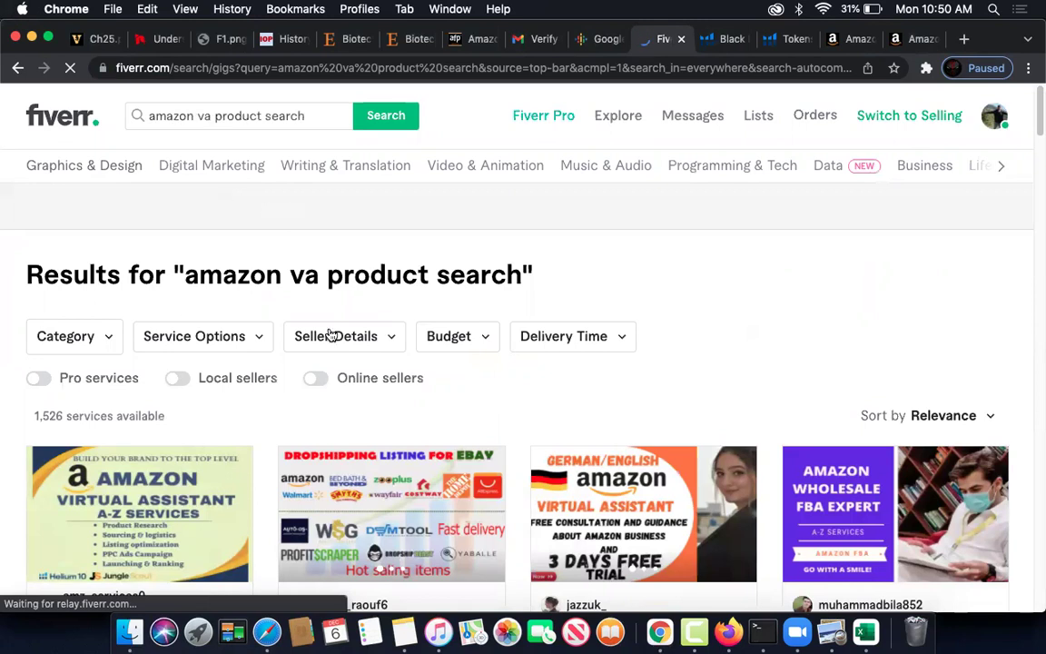
scroll(273, 272, "down", 3)
scroll(256, 246, "down", 2)
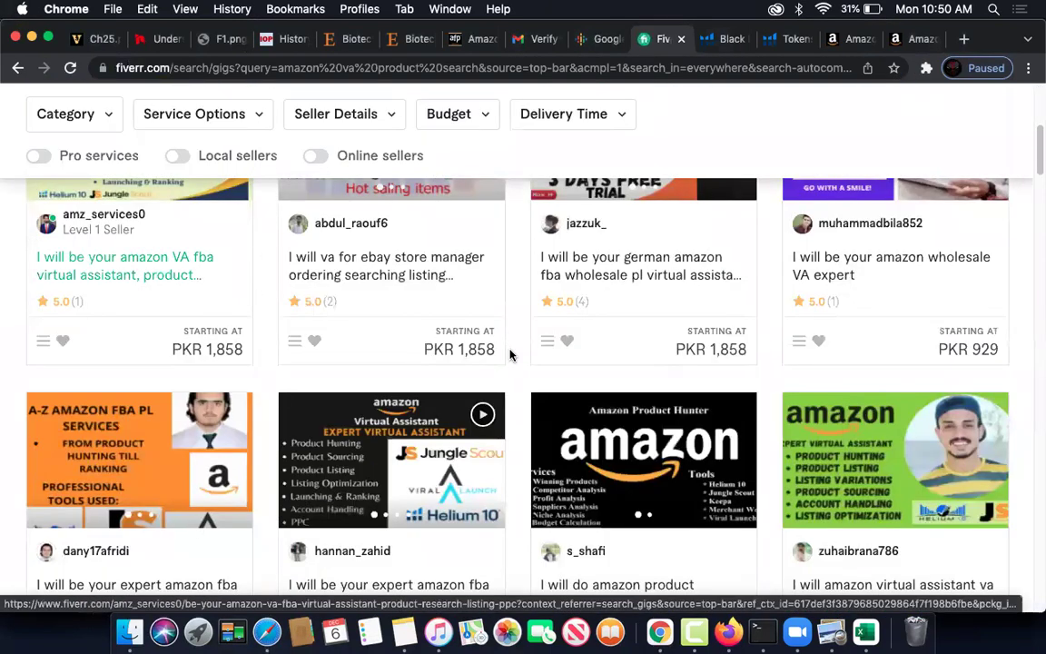
scroll(772, 343, "down", 3)
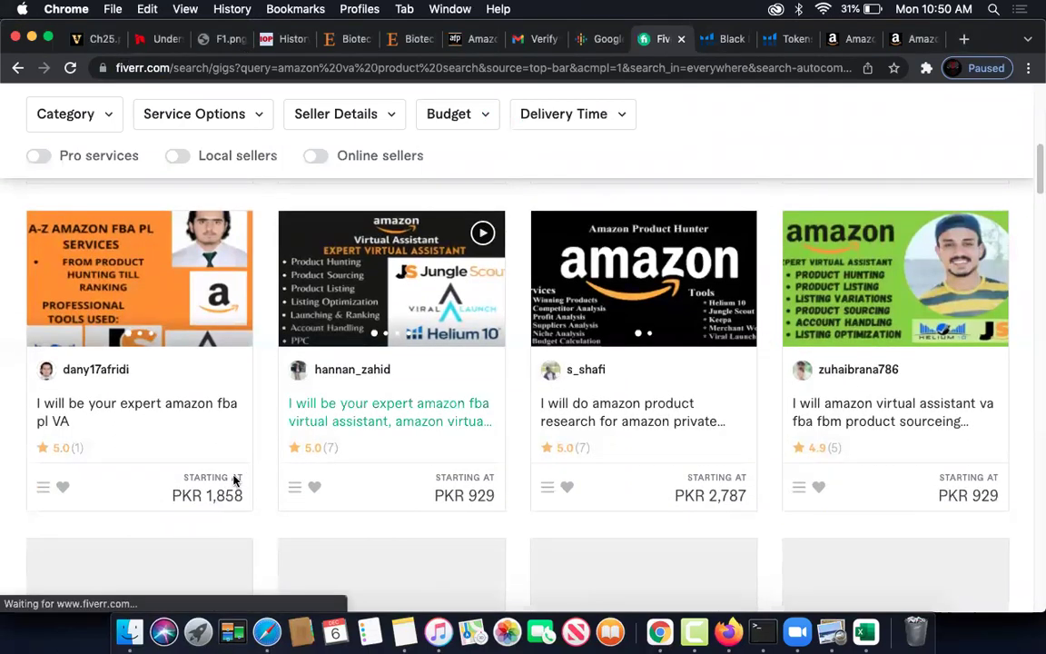
scroll(237, 280, "up", 3)
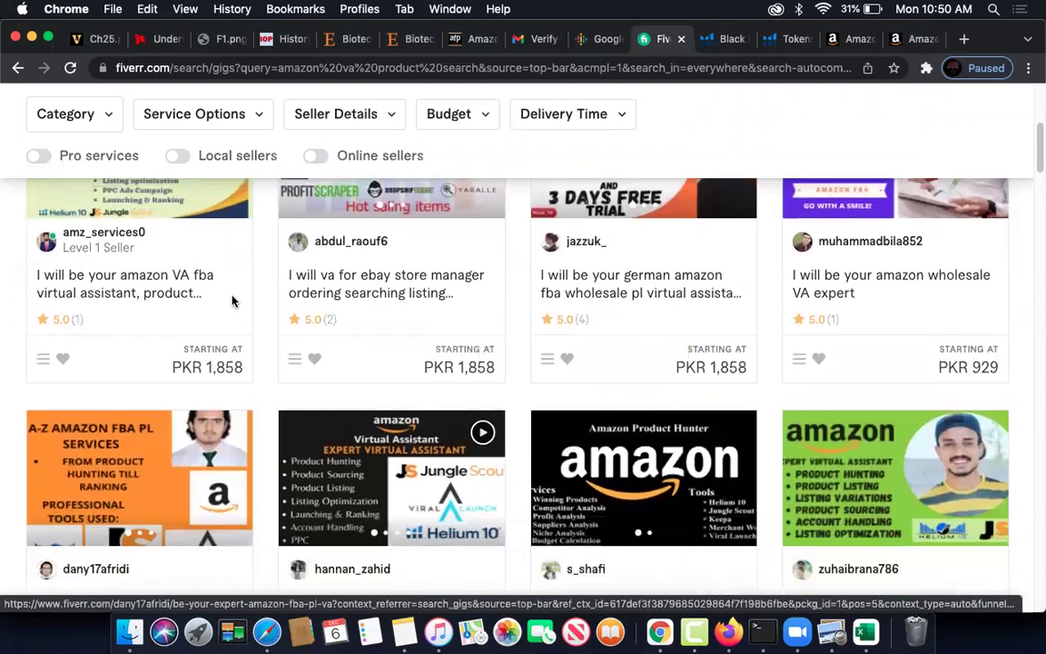
left_click(156, 289)
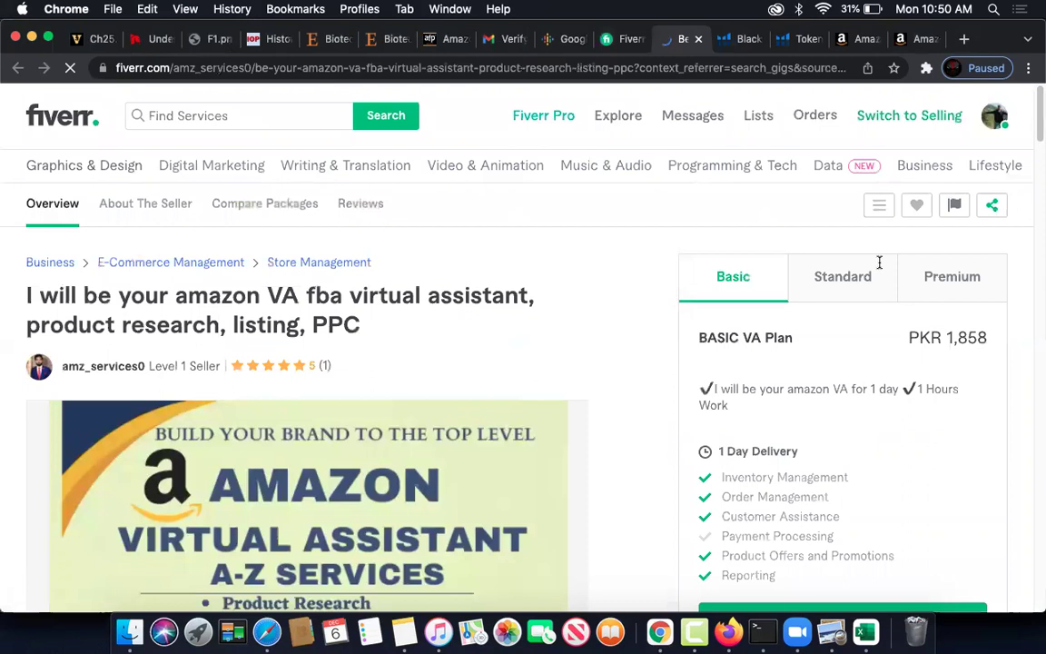
- Show the Premium VA Plan at PKR 55,730 with 30-day delivery, briefly checking the Black Box spreadsheet
left_click(963, 282)
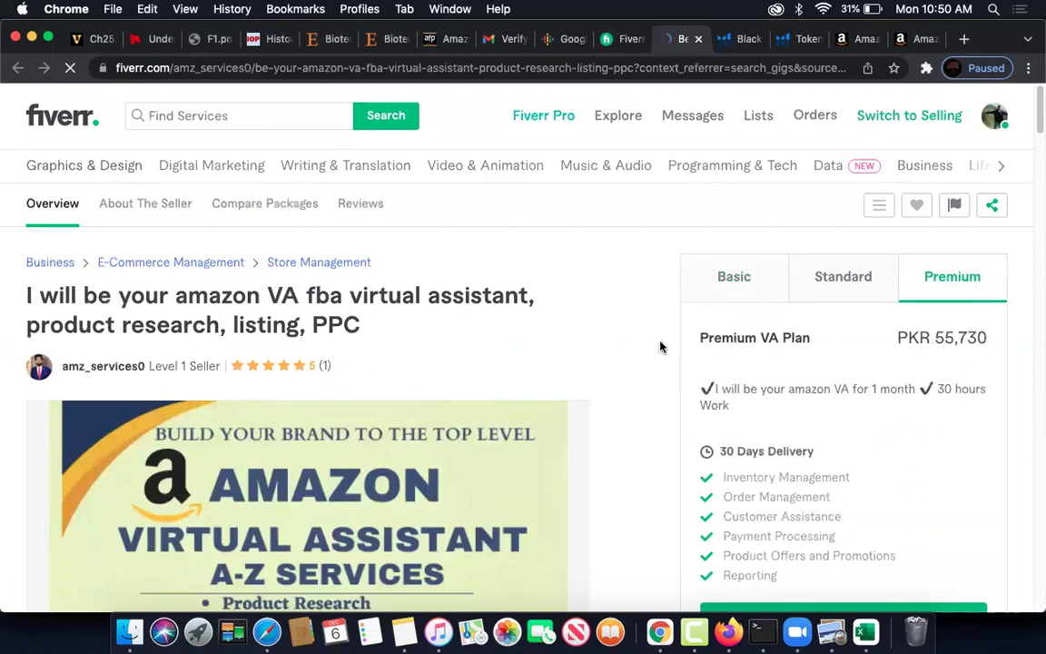
scroll(658, 345, "down", 5)
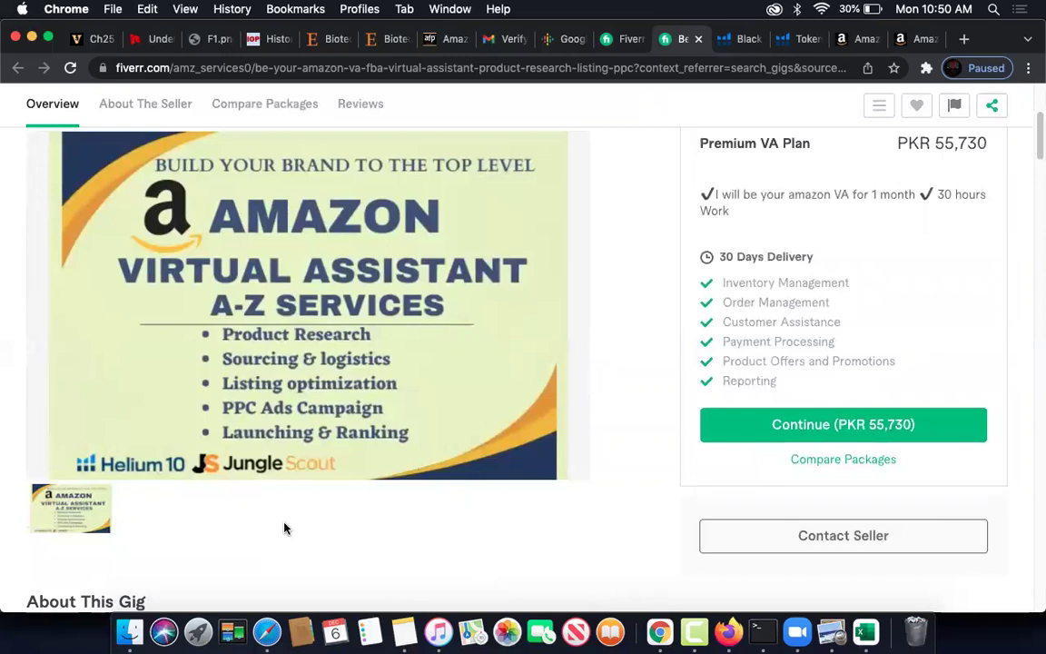
mouse_move(303, 367)
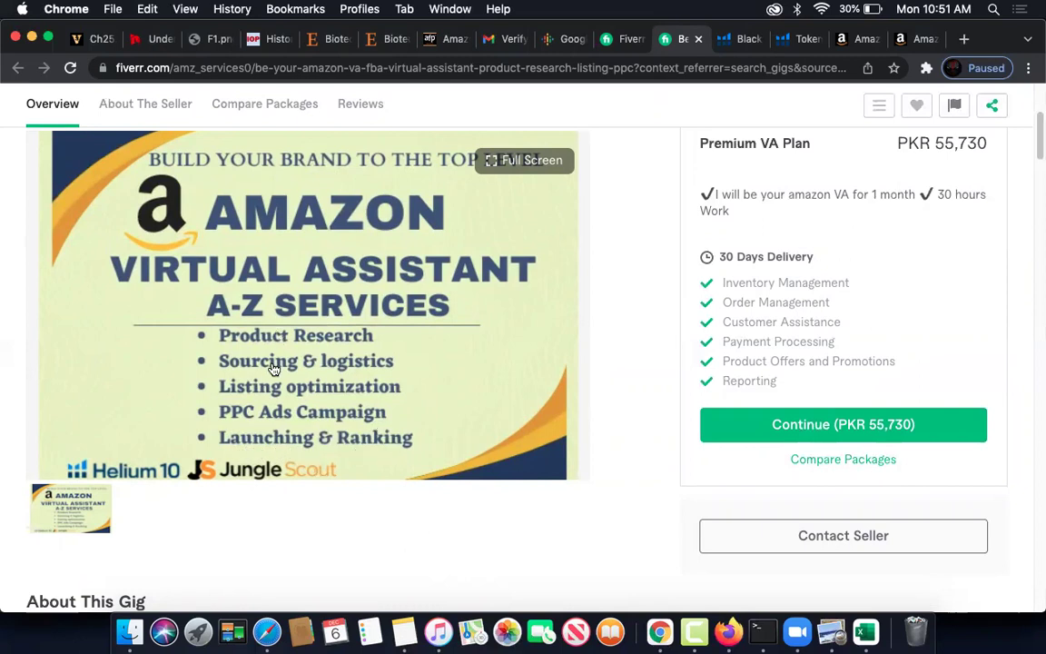
left_click(865, 631)
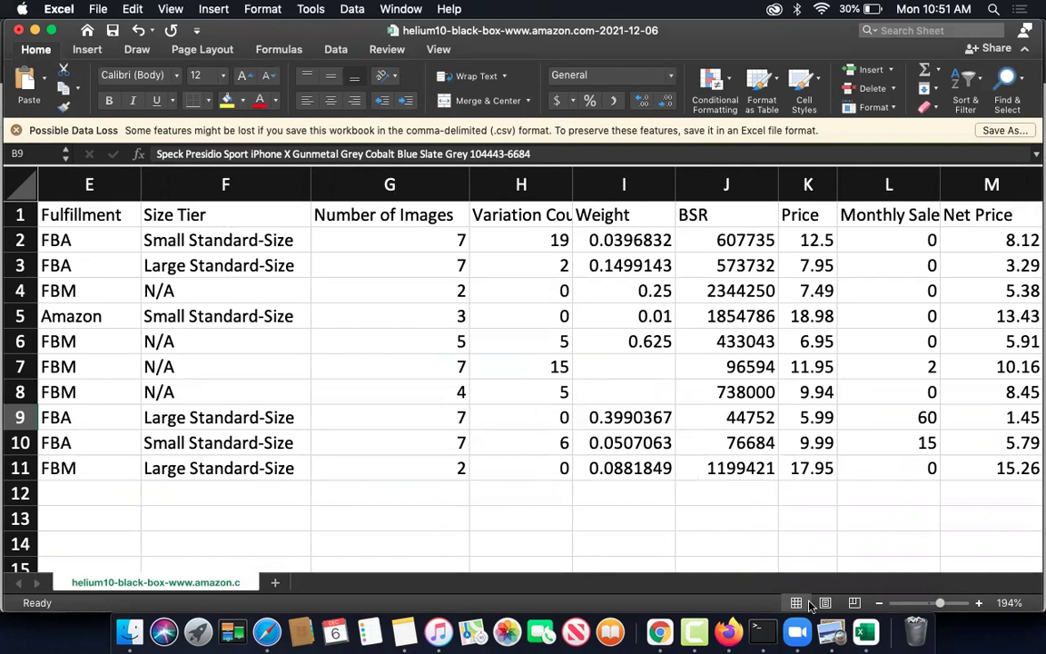
left_click(659, 631)
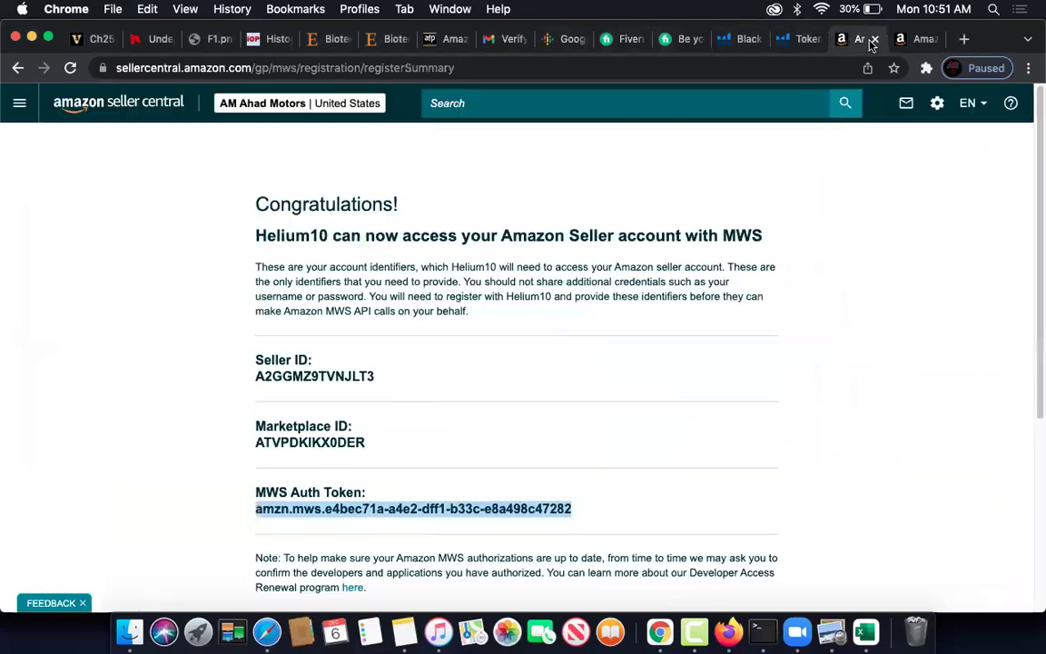
- Go through the MWS summary, AFP Institute and app management tabs to the Seller Central log-in page
left_click(857, 39)
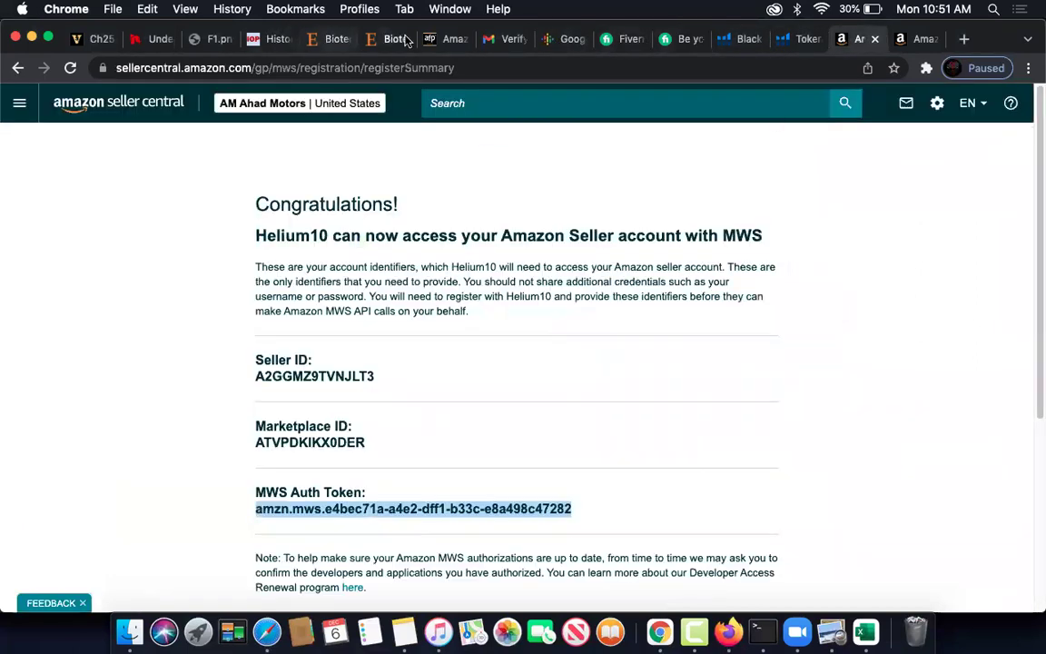
left_click(445, 40)
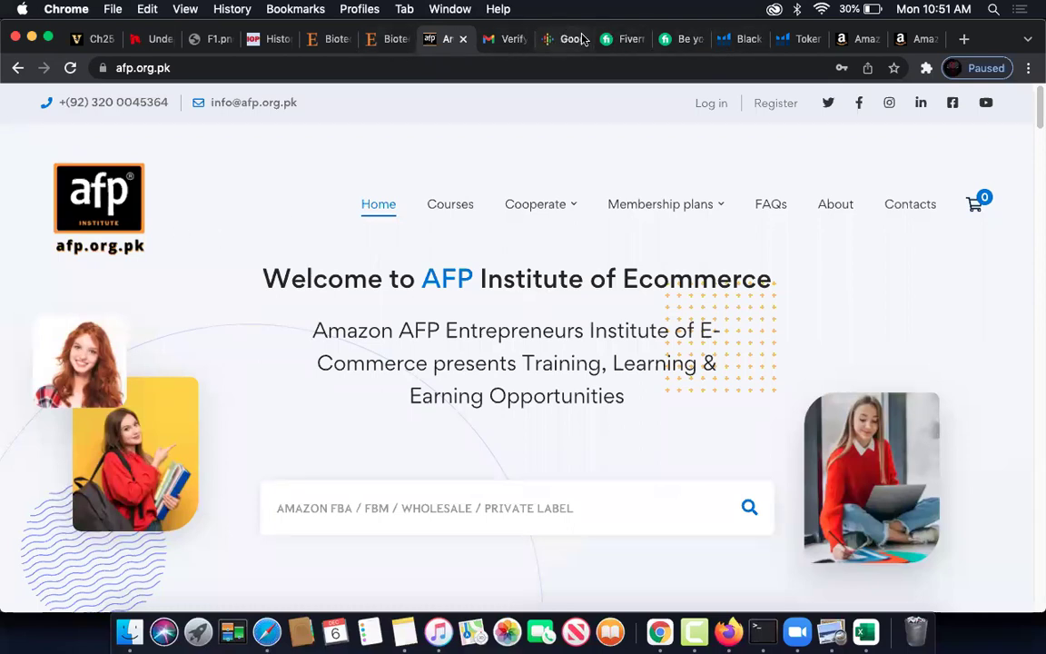
left_click(913, 39)
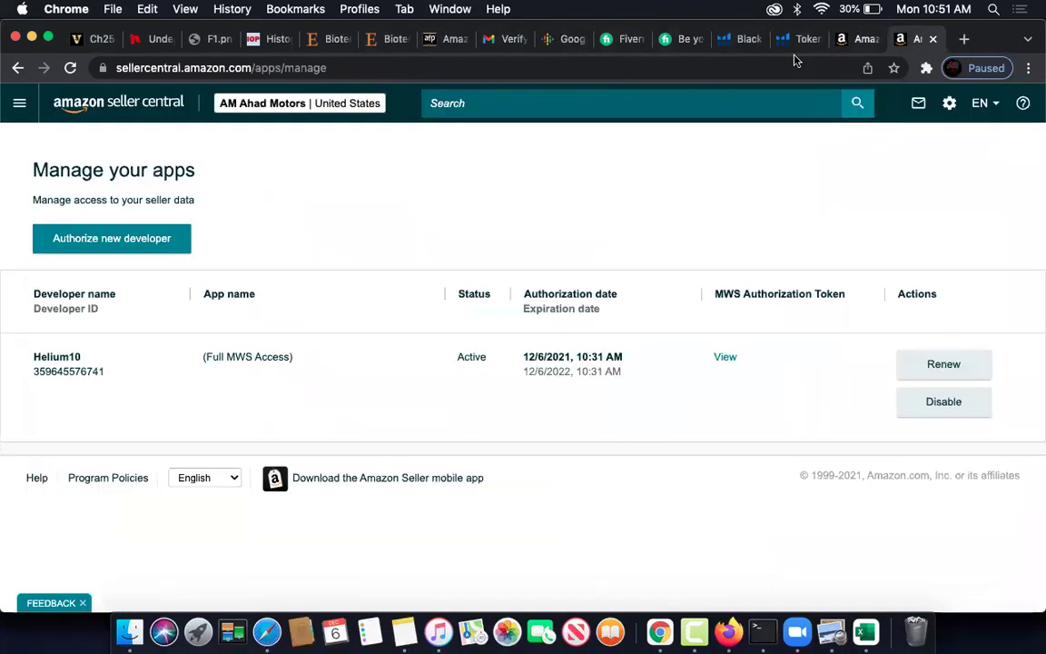
left_click(115, 106)
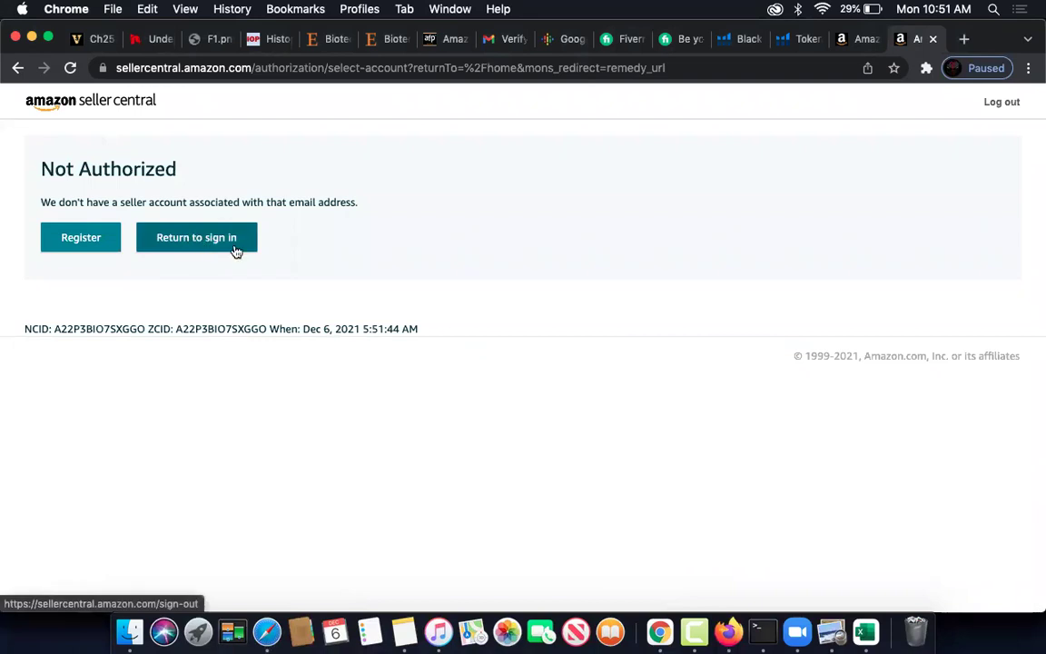
left_click(218, 241)
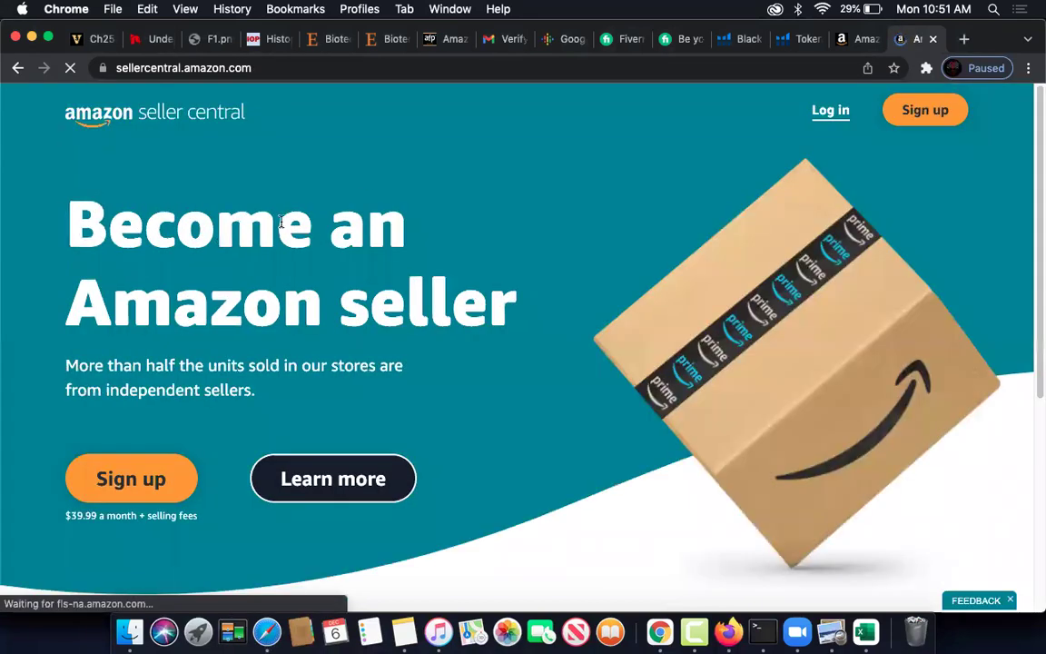
left_click(835, 116)
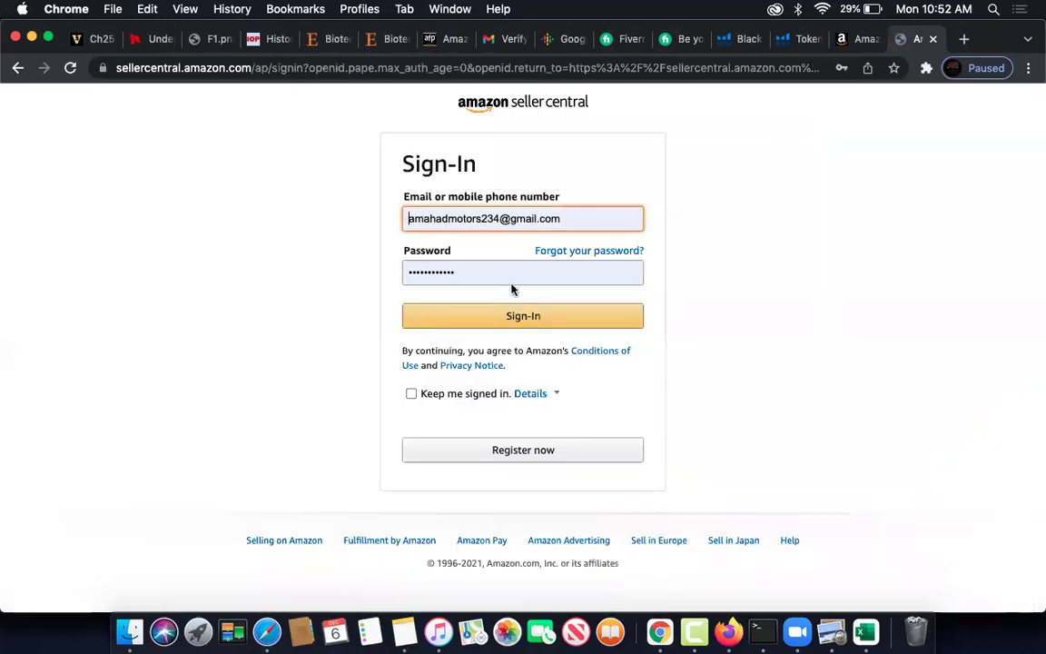
- Sign in to the seller account and scroll through the Seller Central dashboard
left_click(490, 318)
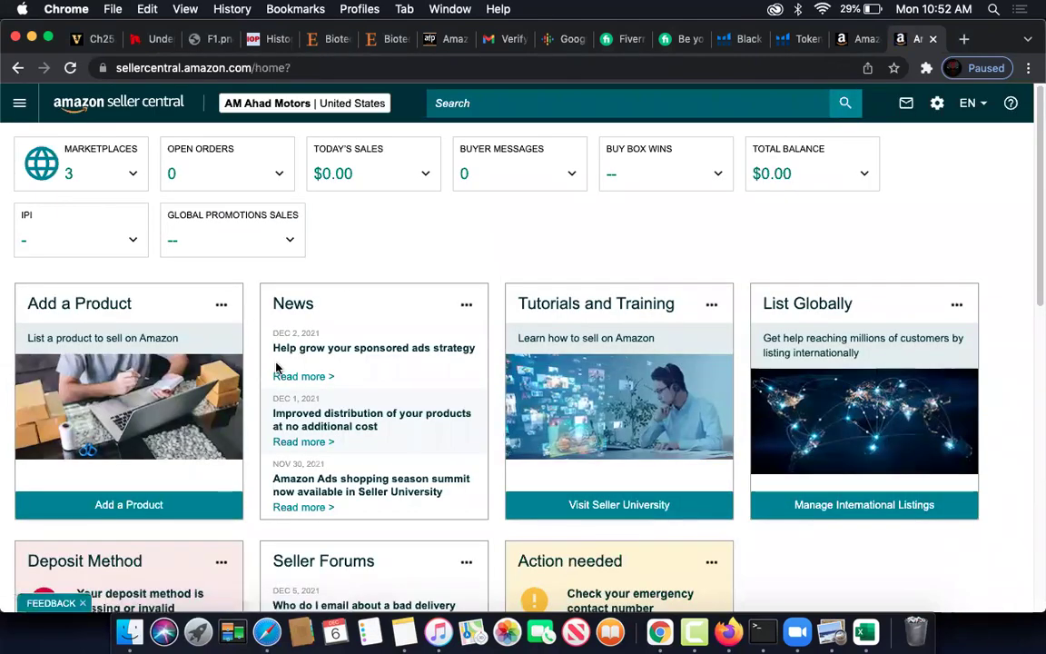
scroll(277, 367, "down", 10)
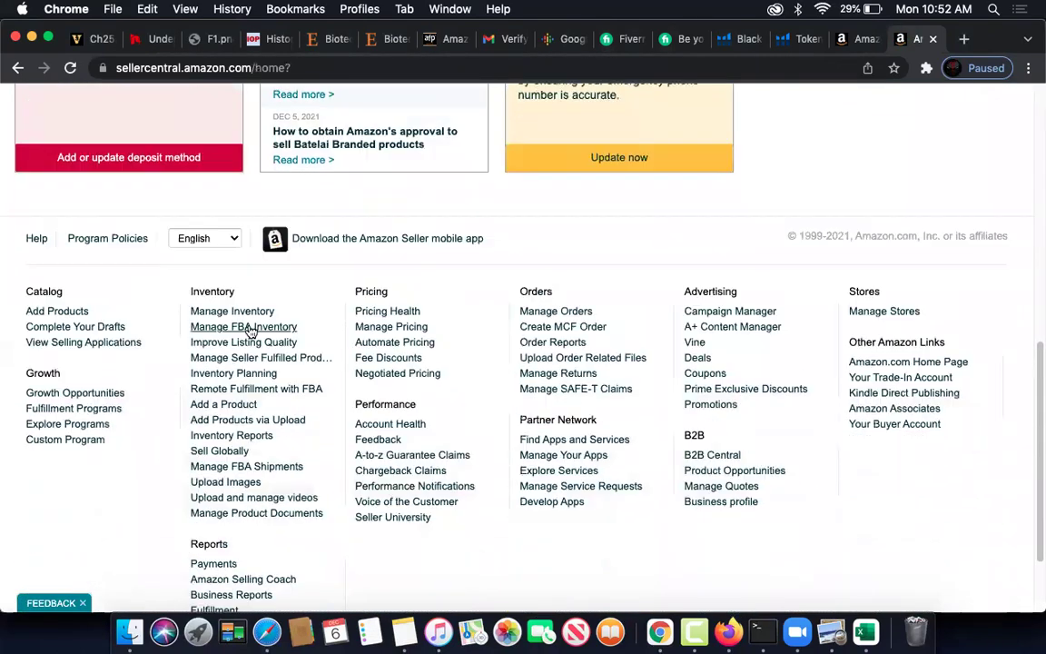
scroll(272, 272, "down", 2)
scroll(421, 300, "up", 8)
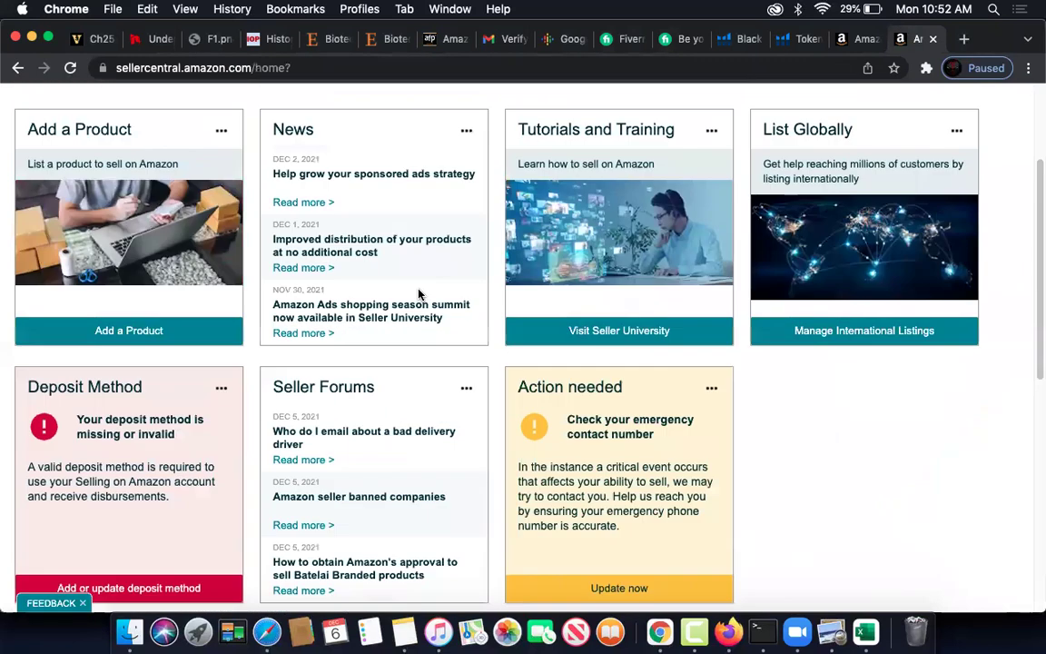
scroll(419, 293, "up", 4)
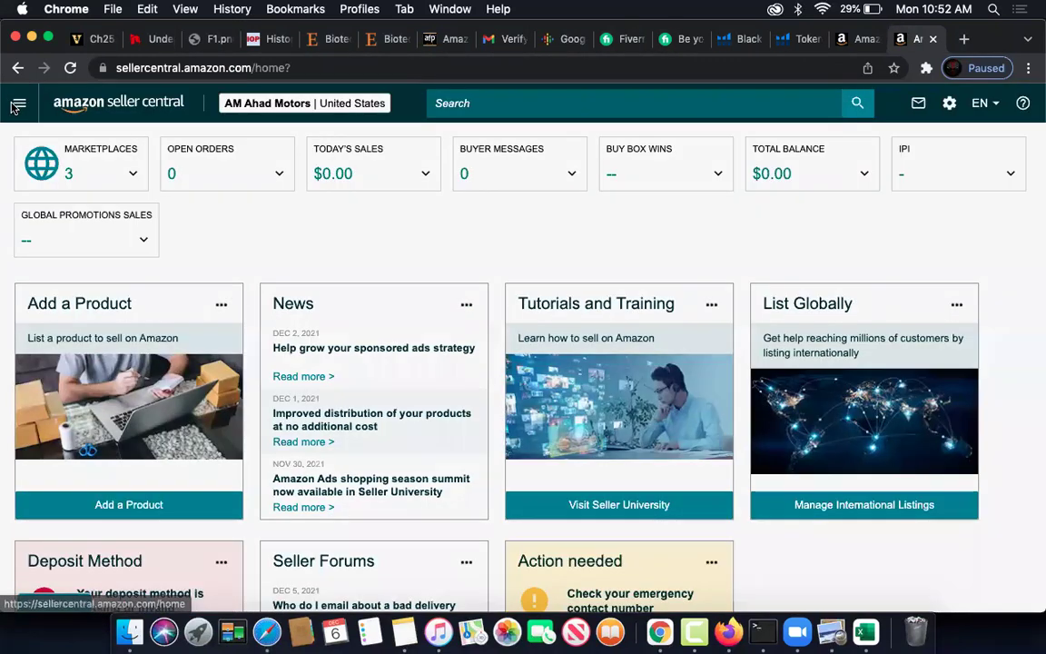
- Open Advertising > Campaign Manager from the navigation menu
left_click(16, 104)
mouse_move(54, 256)
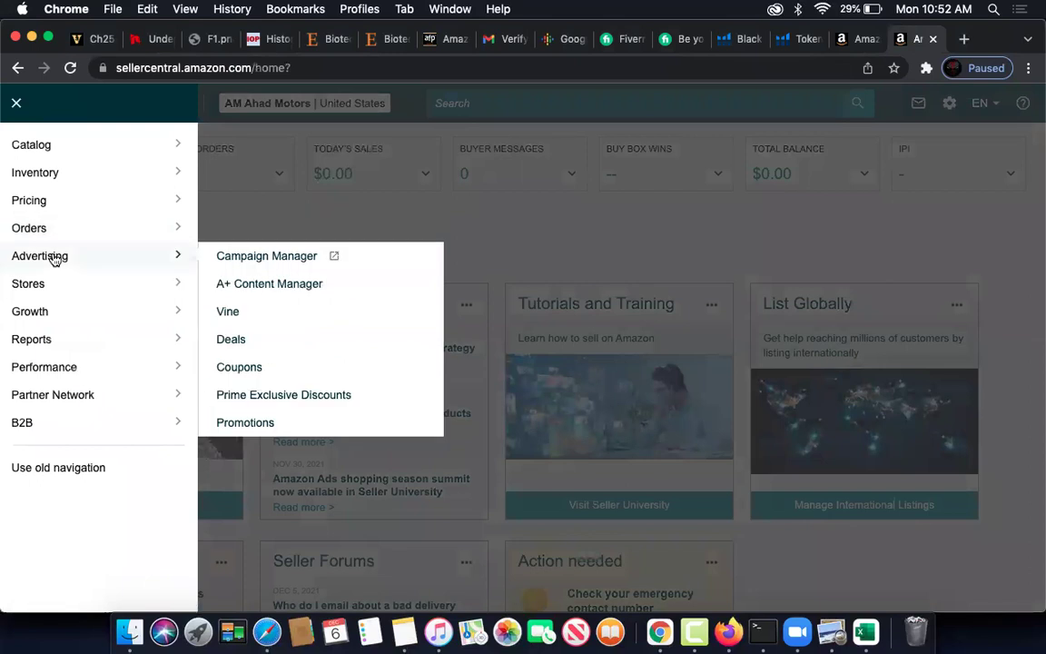
left_click(271, 259)
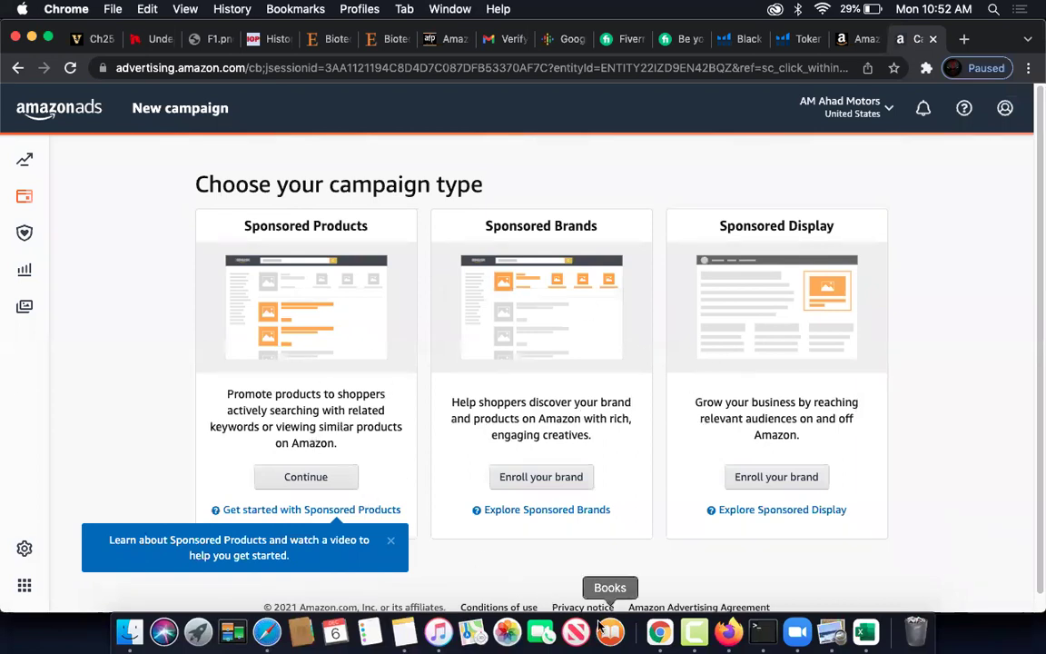
left_click(614, 38)
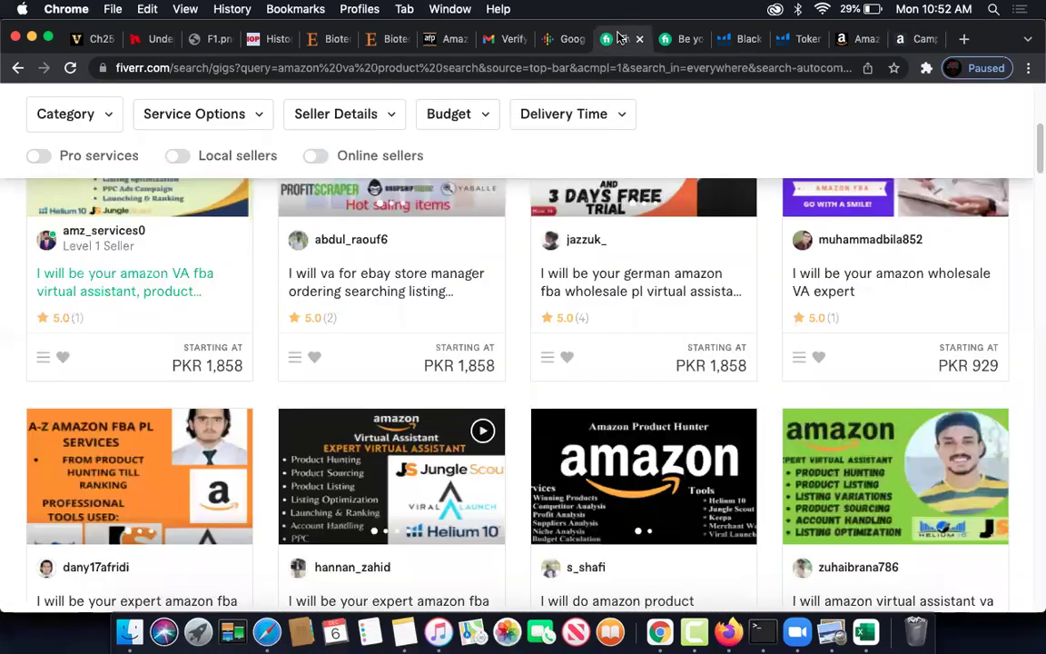
left_click(679, 38)
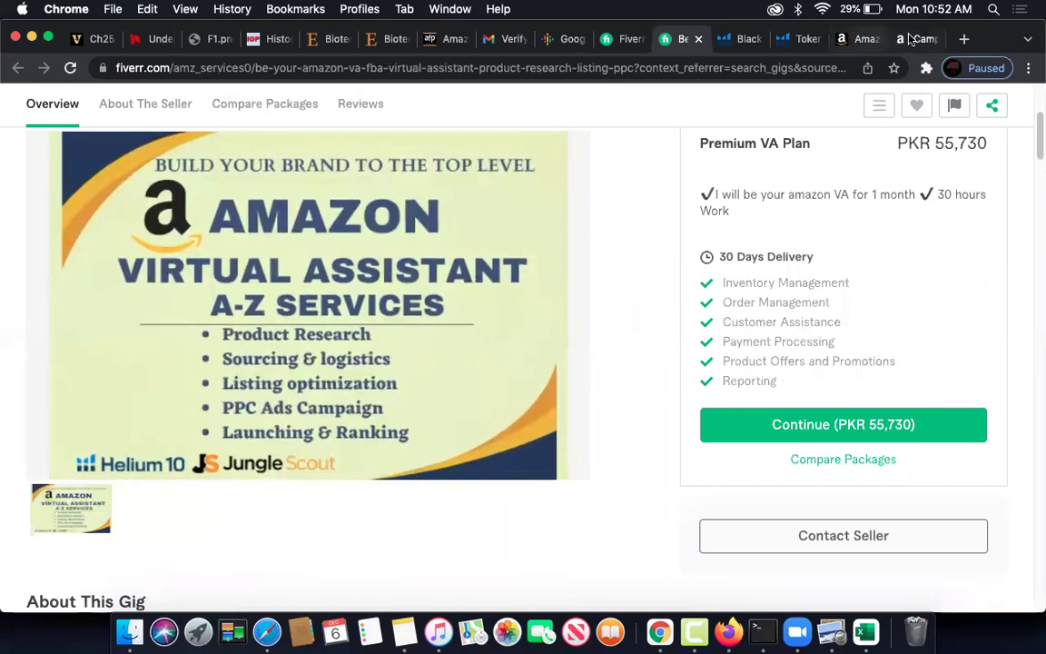
left_click(913, 38)
scroll(497, 363, "down", 1)
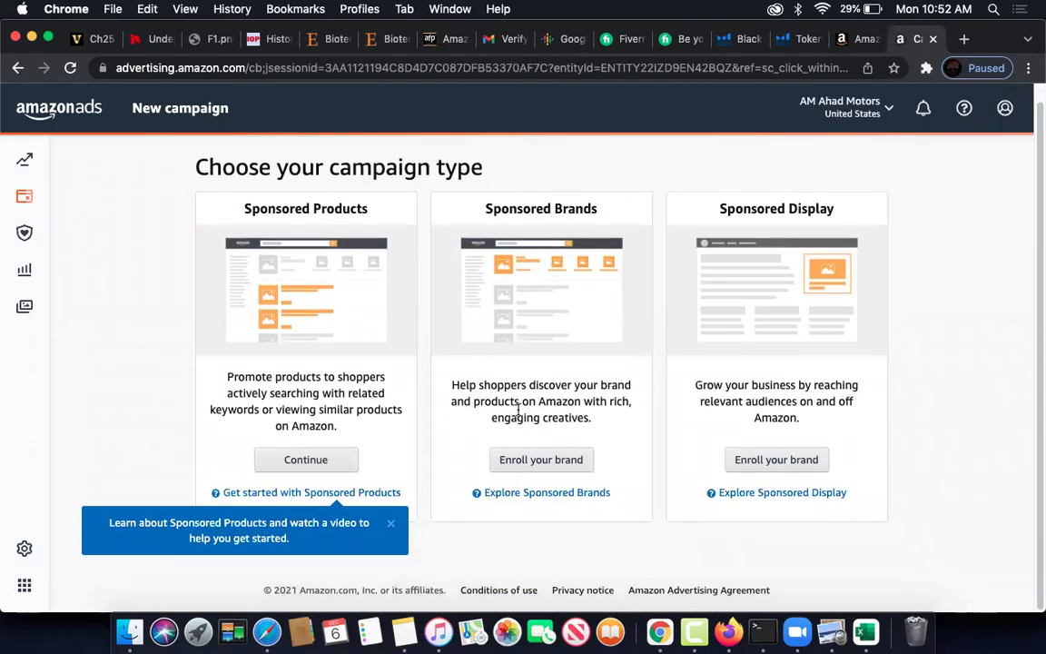